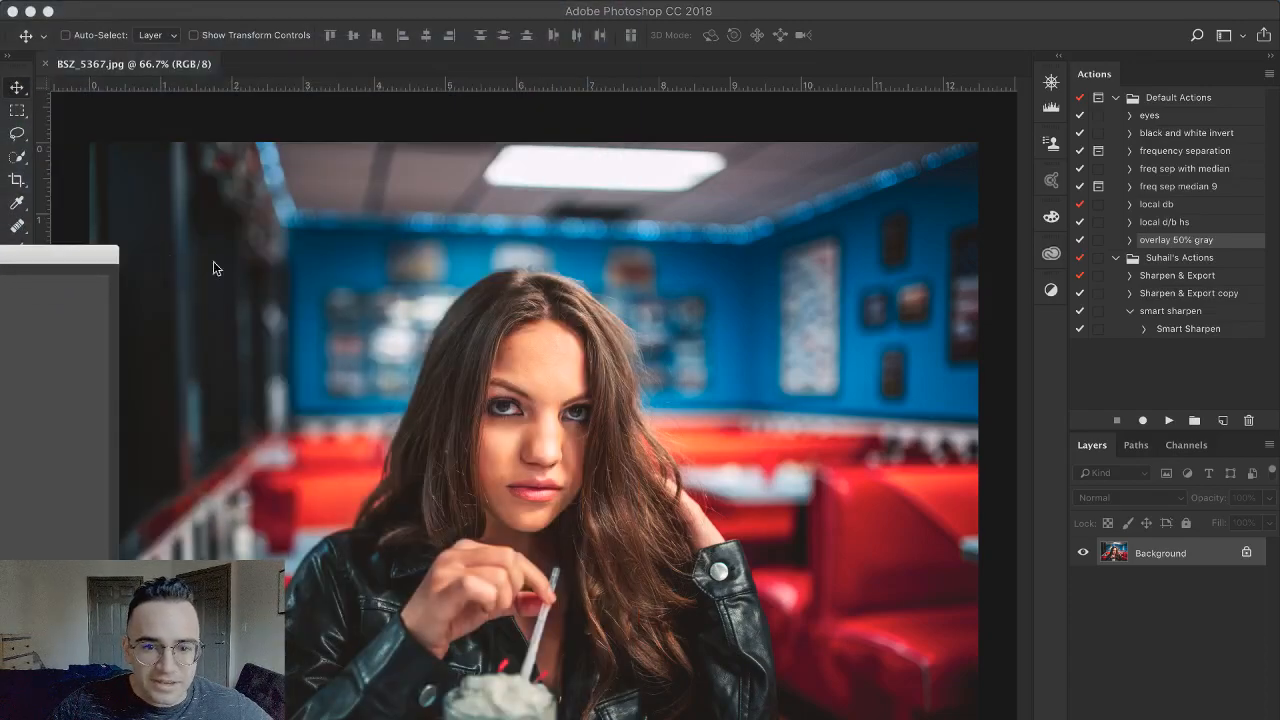
Play the recorded frequency separation action on the portrait photo
{"action": "left_click", "coordinate": [435, 167]}
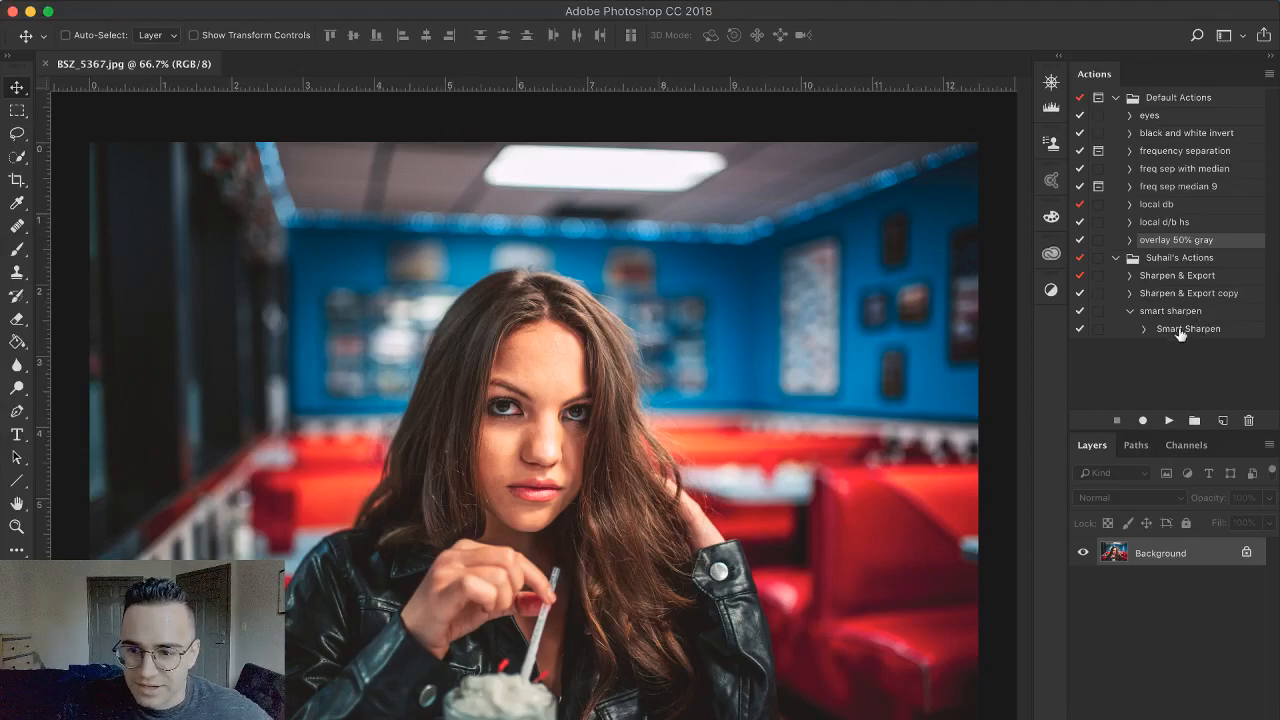
{"action": "left_click", "coordinate": [1165, 365]}
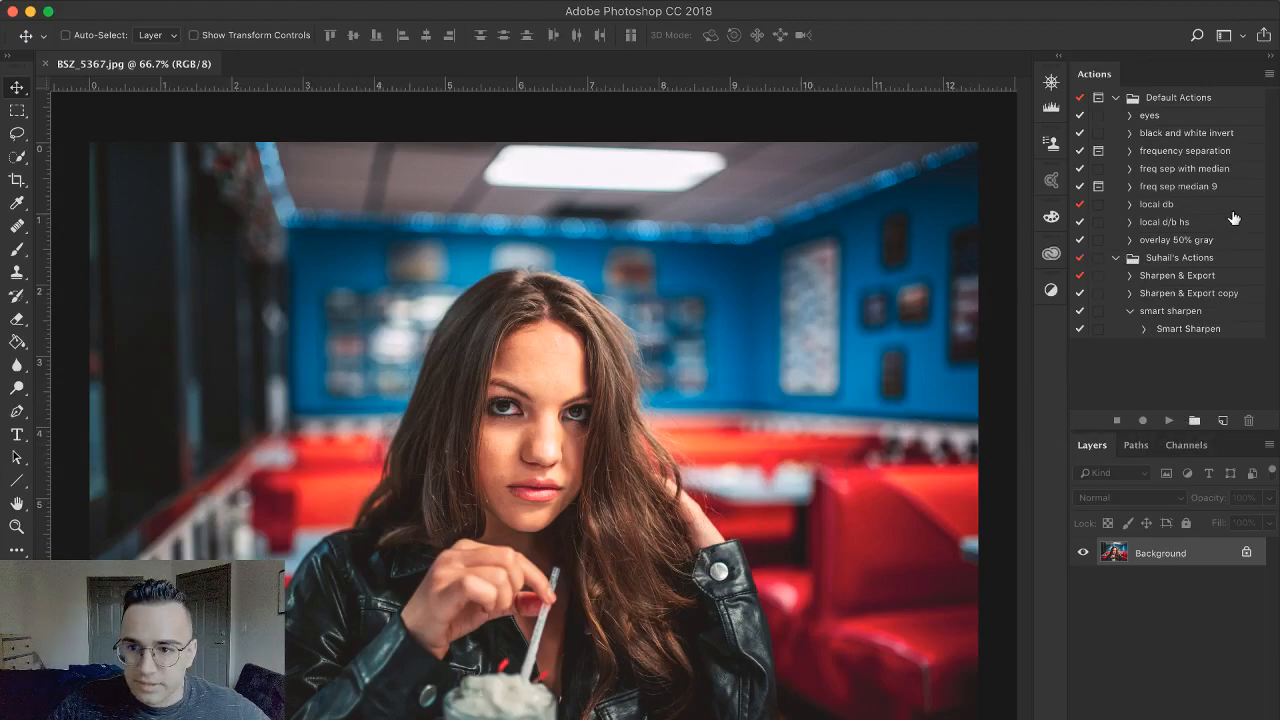
{"action": "left_click", "coordinate": [1164, 155]}
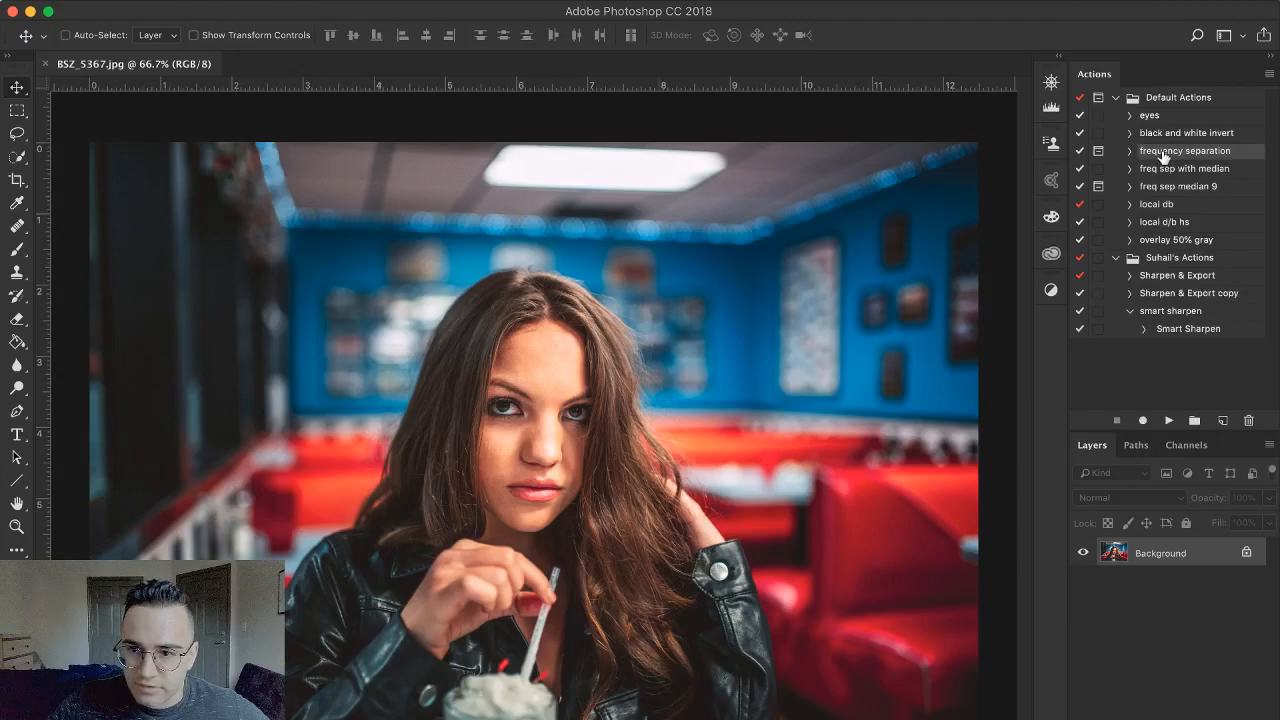
{"action": "left_click", "coordinate": [1169, 421]}
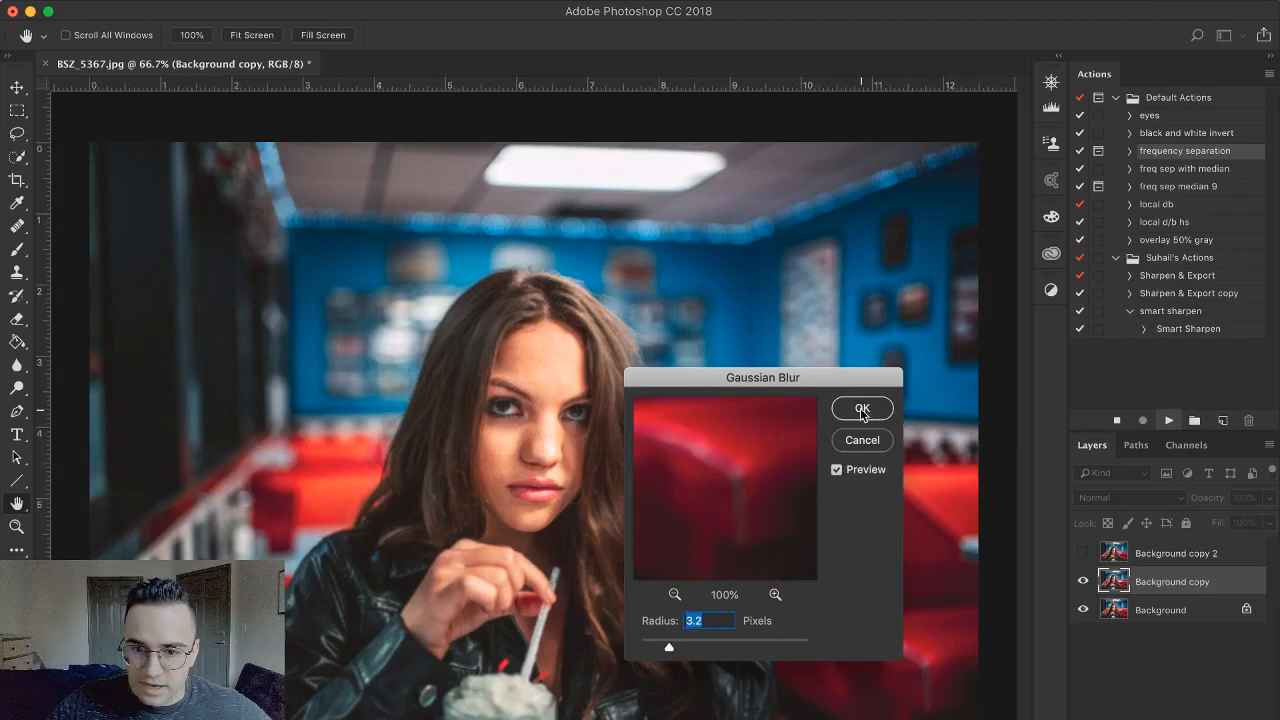
Set the Gaussian Blur radius for the Background copy layer to 7.2 pixels, judging the skin smoothness on the face, and apply it
{"action": "left_click_drag", "start_coordinate": [753, 378], "coordinate": [882, 293]}
{"action": "scroll", "coordinate": [536, 433], "scroll_direction": "up", "scroll_amount": 5}
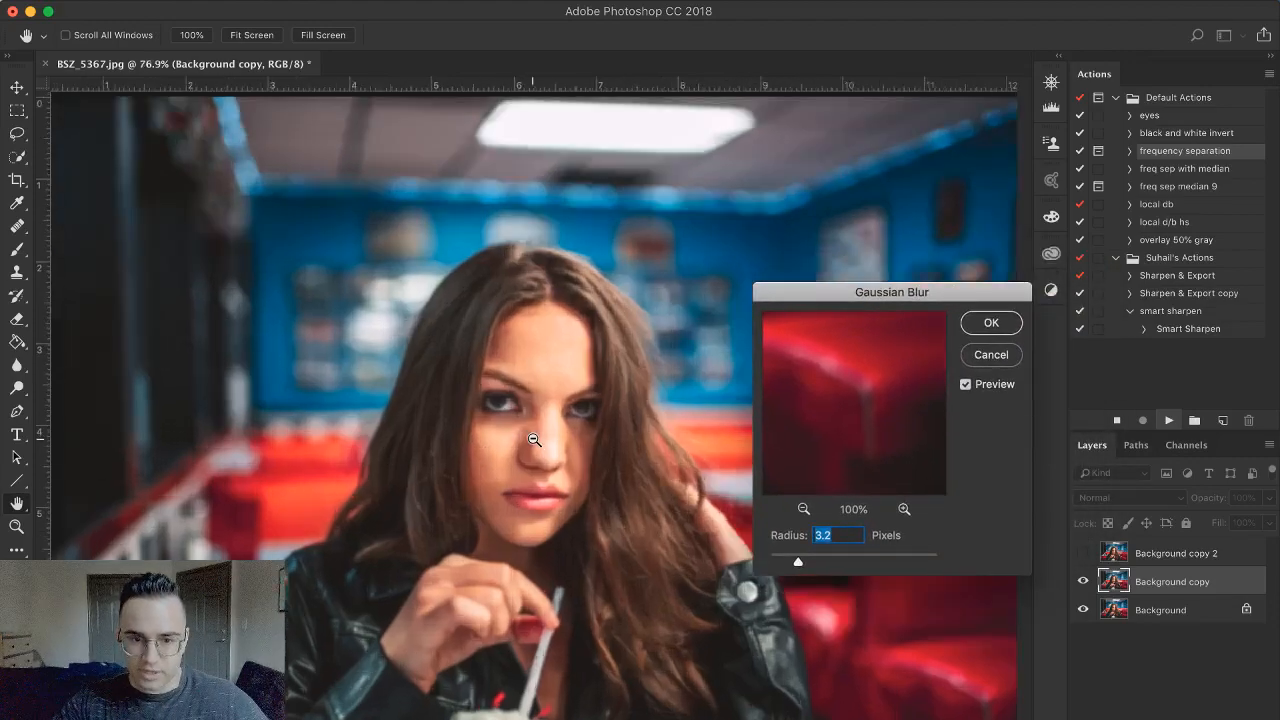
{"action": "scroll", "coordinate": [536, 437], "scroll_direction": "up", "scroll_amount": 2}
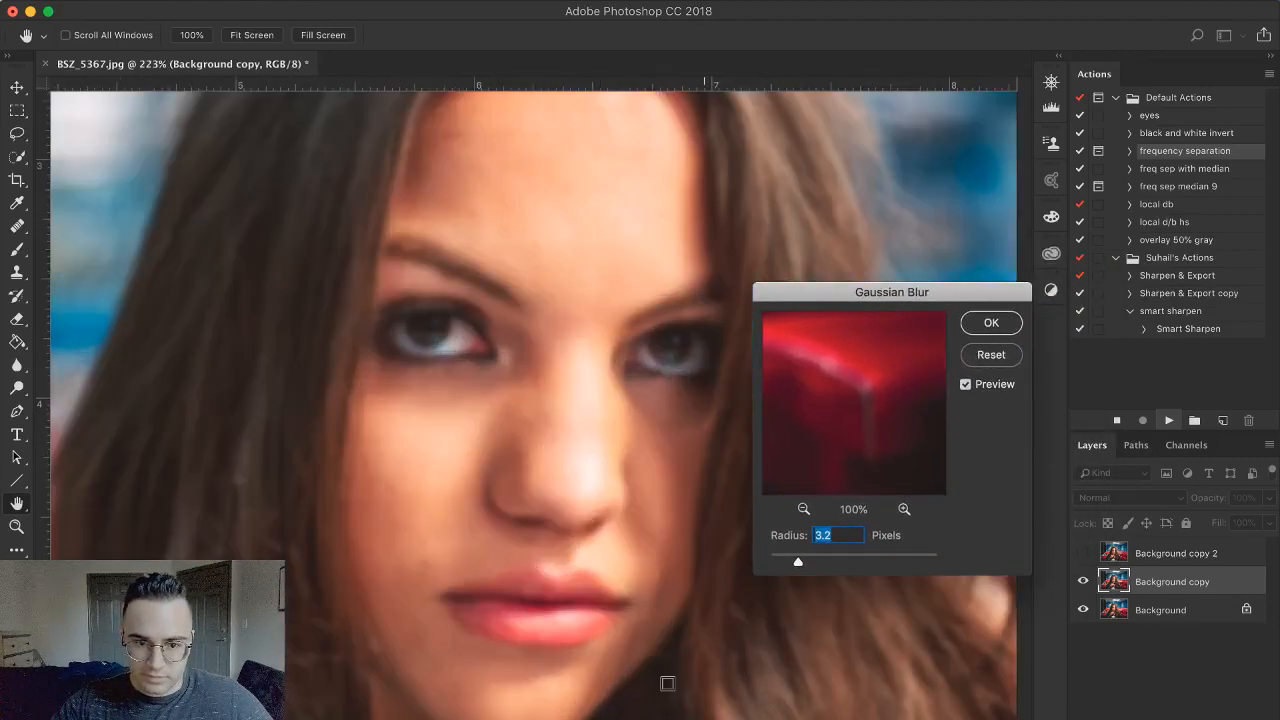
{"action": "scroll", "coordinate": [522, 428], "scroll_direction": "up", "scroll_amount": 3}
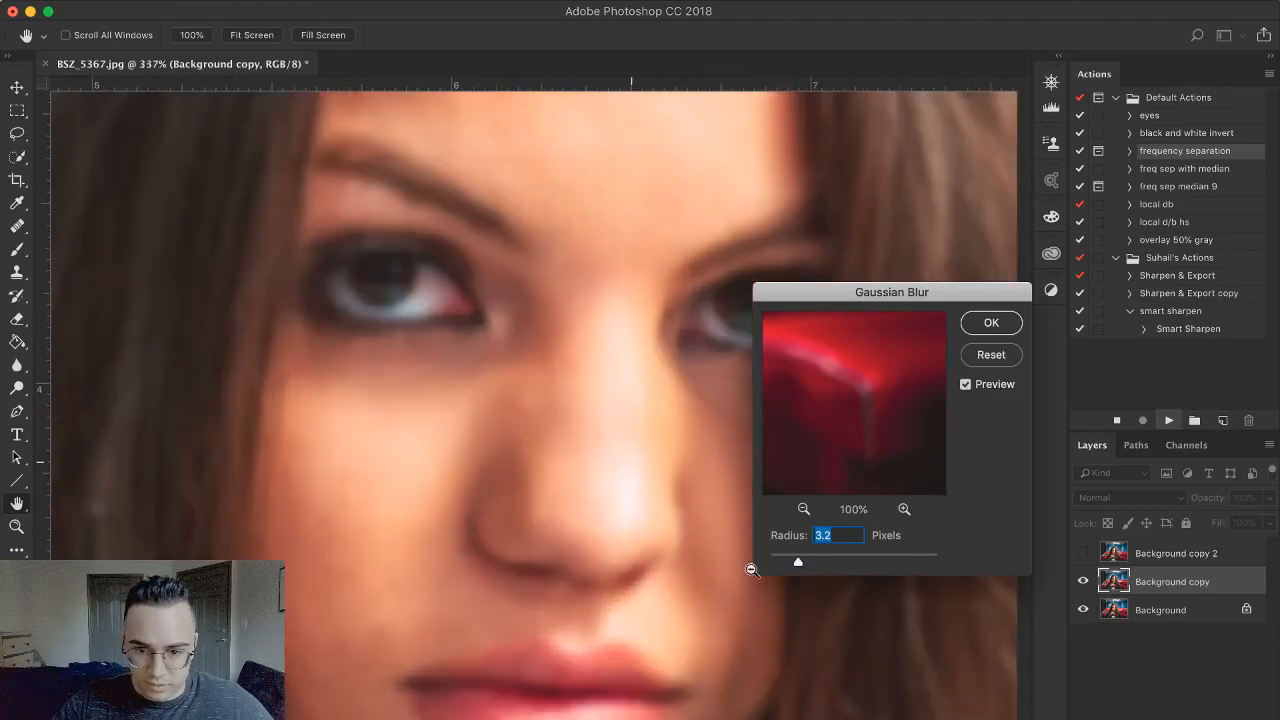
{"action": "scroll", "coordinate": [470, 370], "scroll_direction": "down", "scroll_amount": 2}
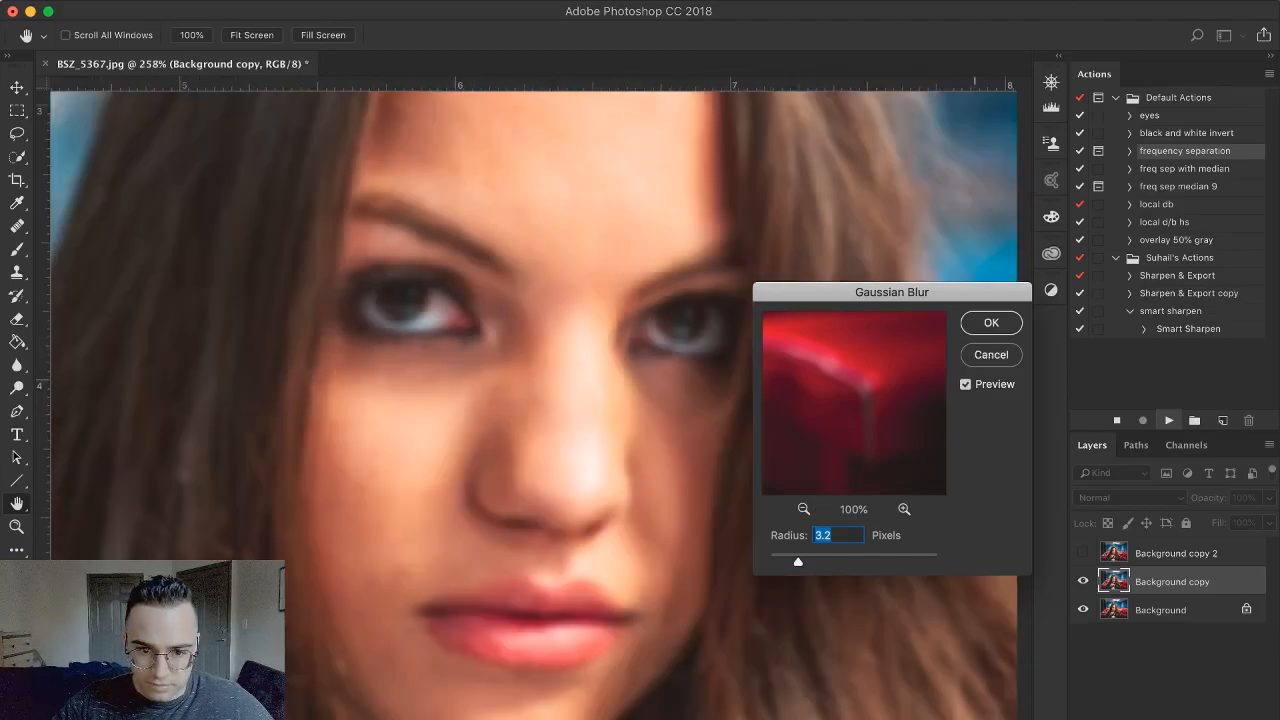
{"action": "mouse_move", "coordinate": [798, 565]}
{"action": "left_mouse_down"}
{"action": "mouse_move", "coordinate": [815, 561]}
{"action": "mouse_move", "coordinate": [786, 563]}
{"action": "mouse_move", "coordinate": [800, 565]}
{"action": "left_mouse_up"}
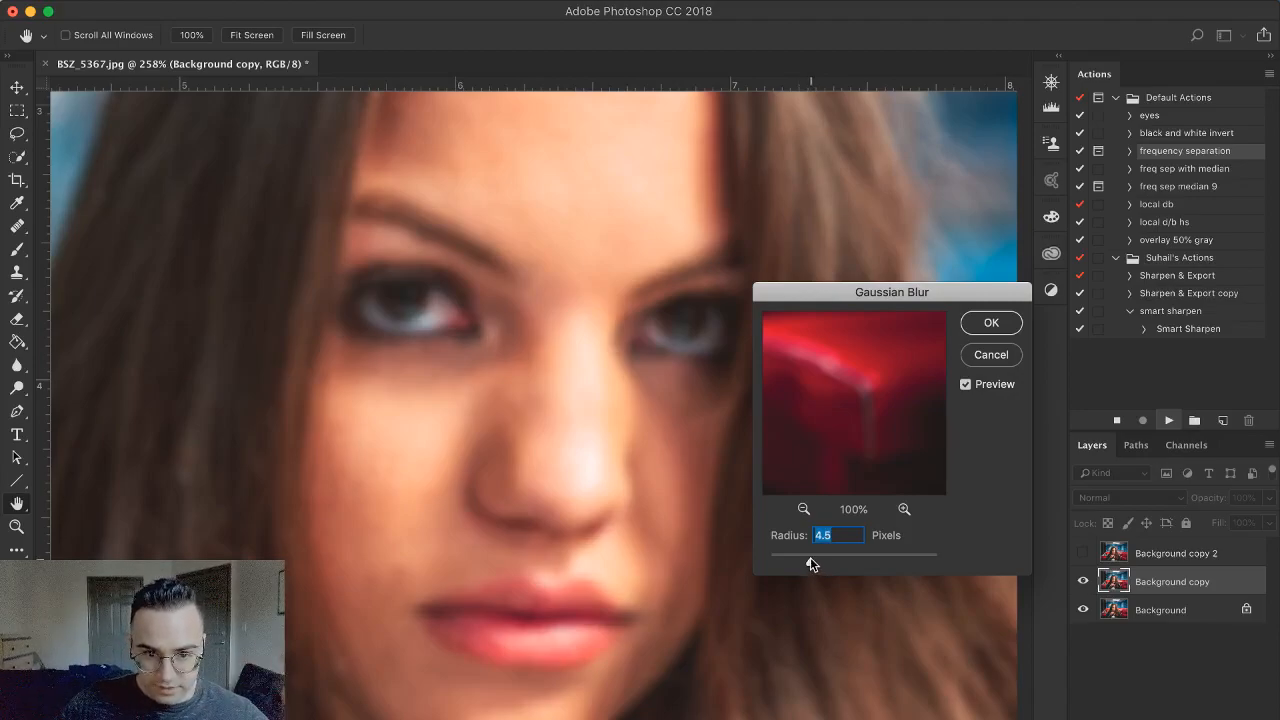
{"action": "left_click_drag", "start_coordinate": [811, 565], "coordinate": [816, 563]}
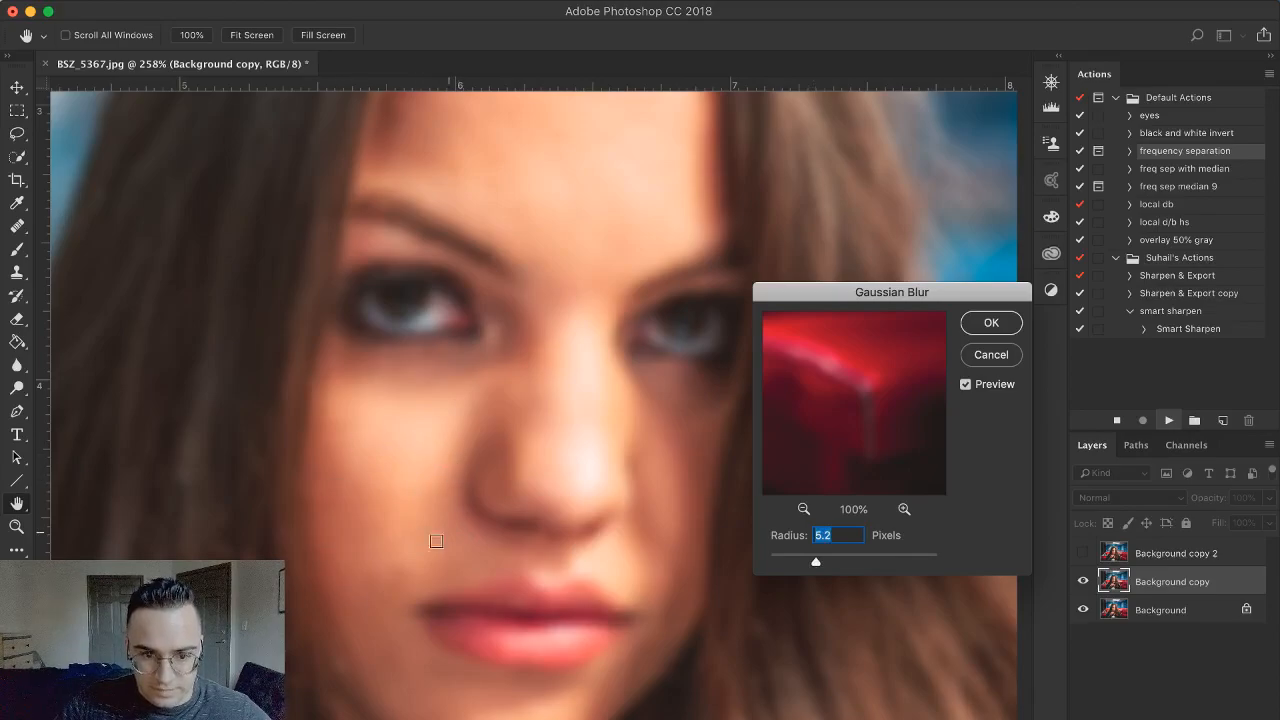
{"action": "left_click_drag", "start_coordinate": [817, 566], "coordinate": [800, 563]}
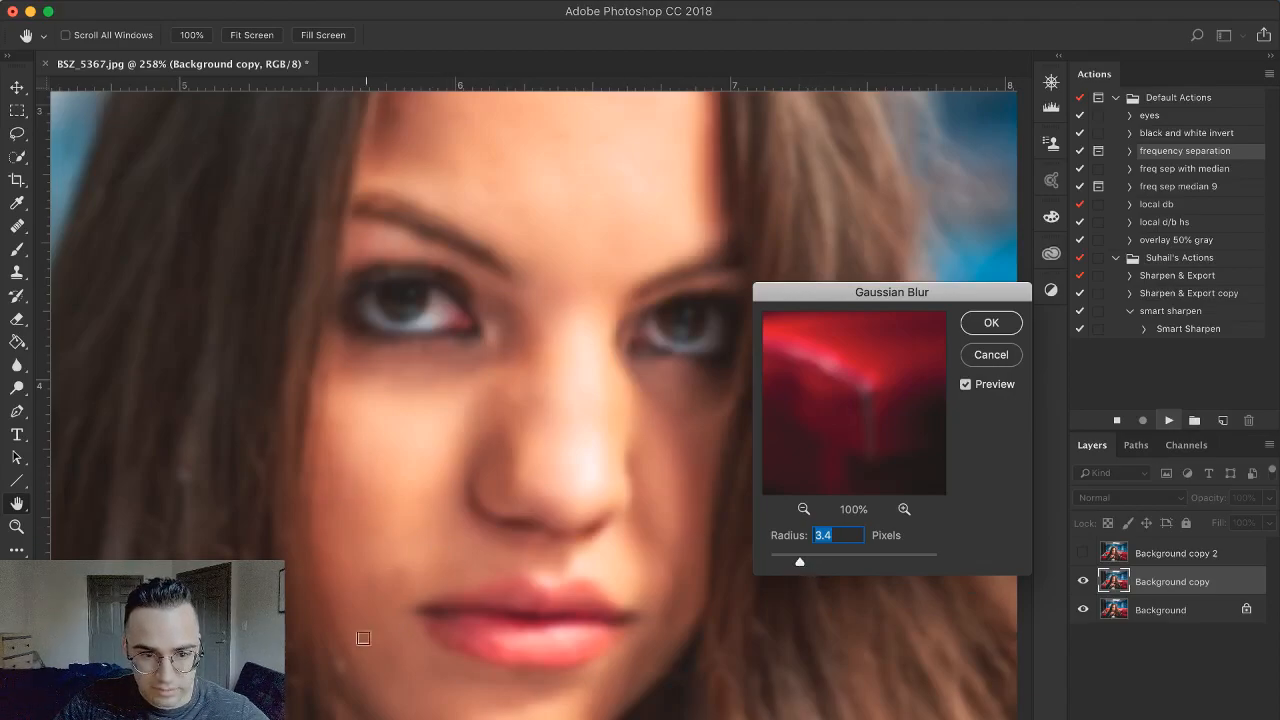
{"action": "left_click_drag", "start_coordinate": [800, 563], "coordinate": [826, 563]}
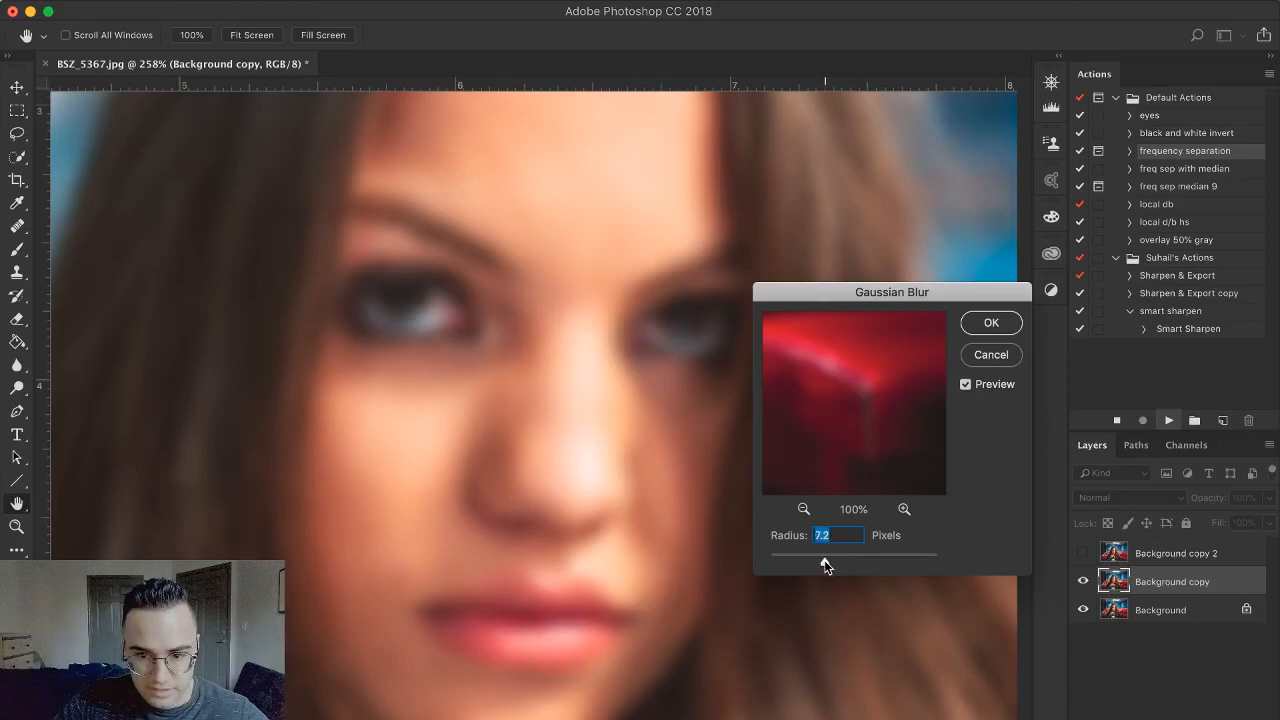
{"action": "left_click", "coordinate": [989, 323]}
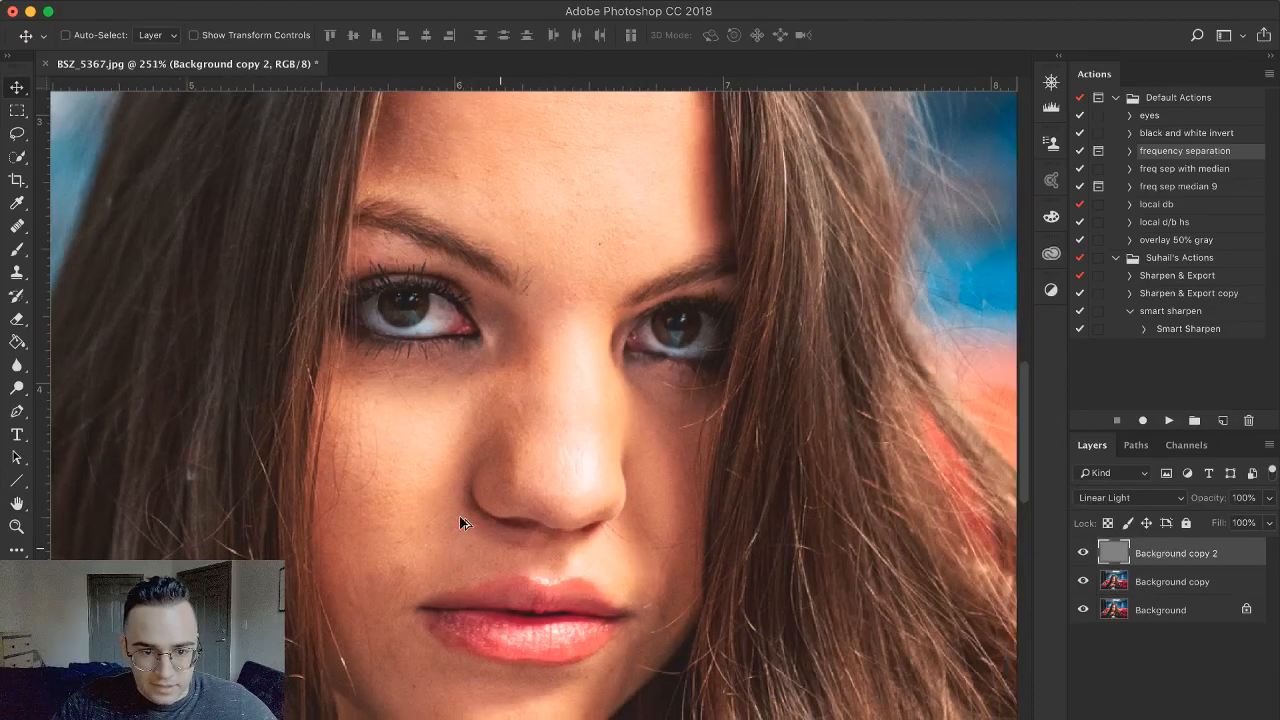
Toggle the Background copy 2 texture layer to compare the skin detail, leaving the layer hidden
{"action": "scroll", "coordinate": [460, 522], "scroll_direction": "up", "scroll_amount": 5}
{"action": "scroll", "coordinate": [370, 549], "scroll_direction": "down", "scroll_amount": 1}
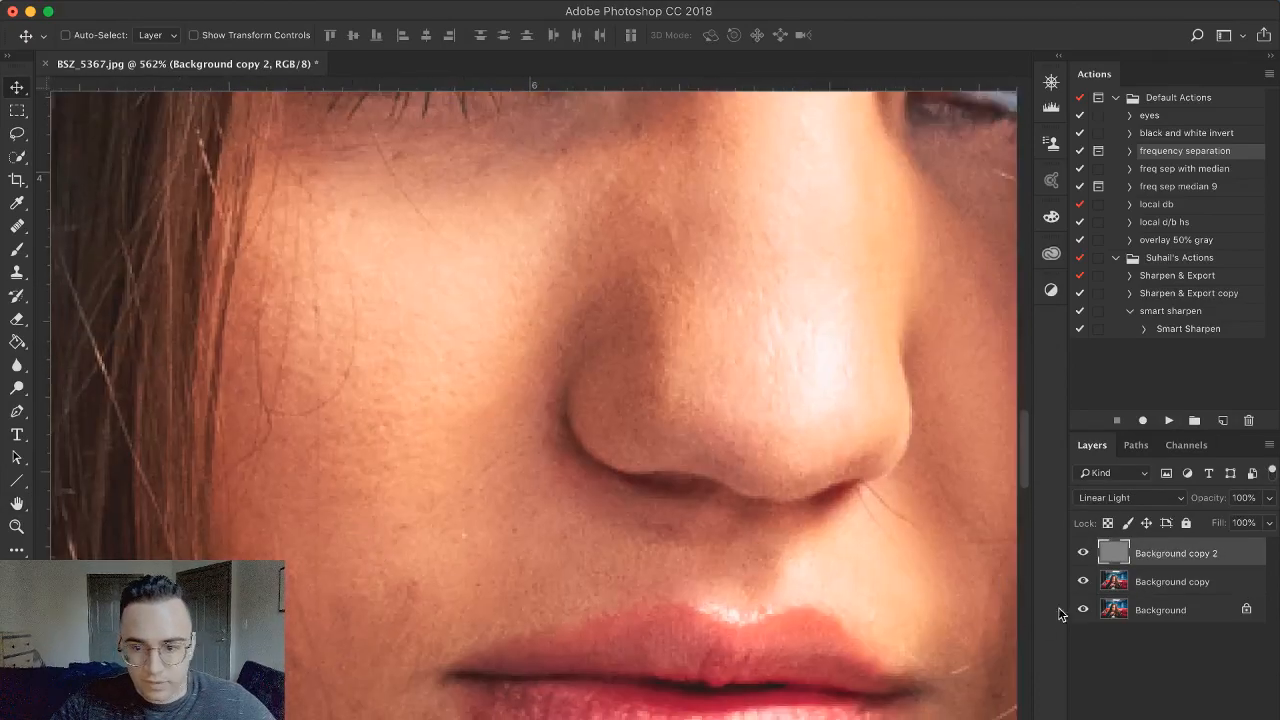
{"action": "left_click", "coordinate": [1082, 553]}
{"action": "left_click", "coordinate": [1082, 553]}
{"action": "left_click", "coordinate": [1082, 553]}
{"action": "scroll", "coordinate": [305, 552], "scroll_direction": "down", "scroll_amount": 5}
{"action": "scroll", "coordinate": [311, 521], "scroll_direction": "up", "scroll_amount": 2}
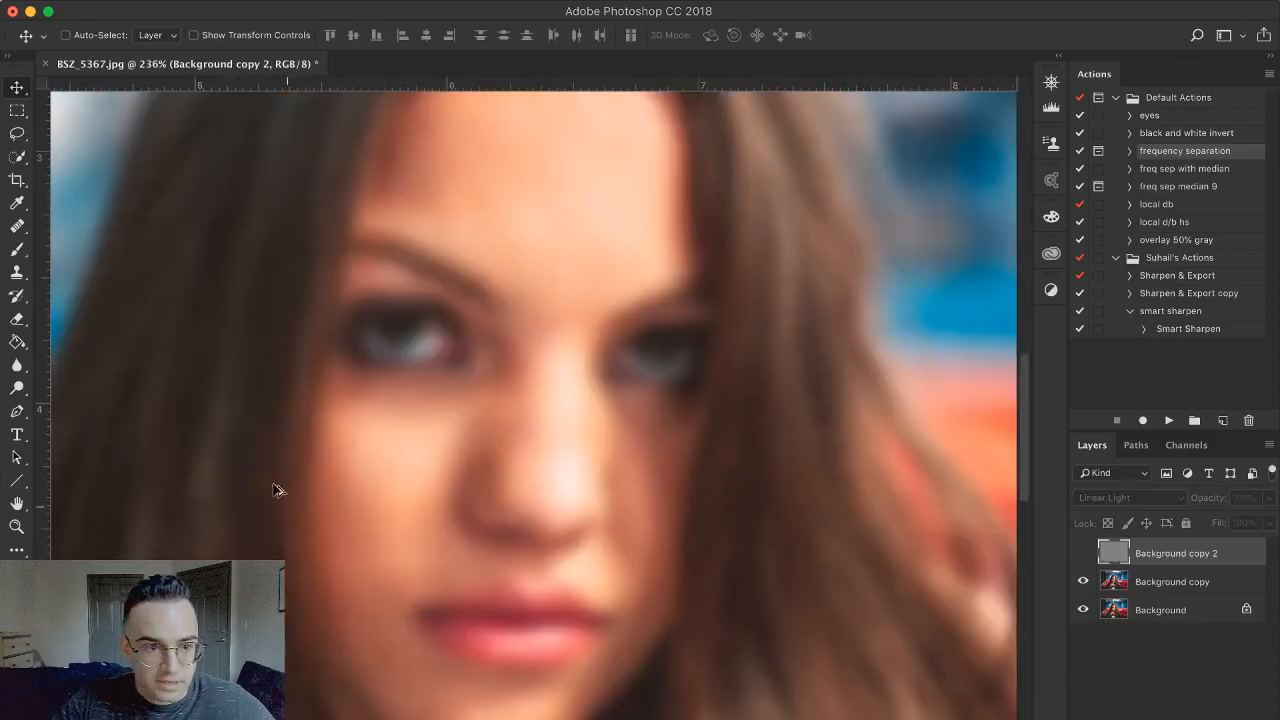
Activate the Mixer Brush, select the Background copy layer for painting, and briefly recheck the texture layer's effect
{"action": "left_click", "coordinate": [17, 249]}
{"action": "left_click", "coordinate": [91, 294]}
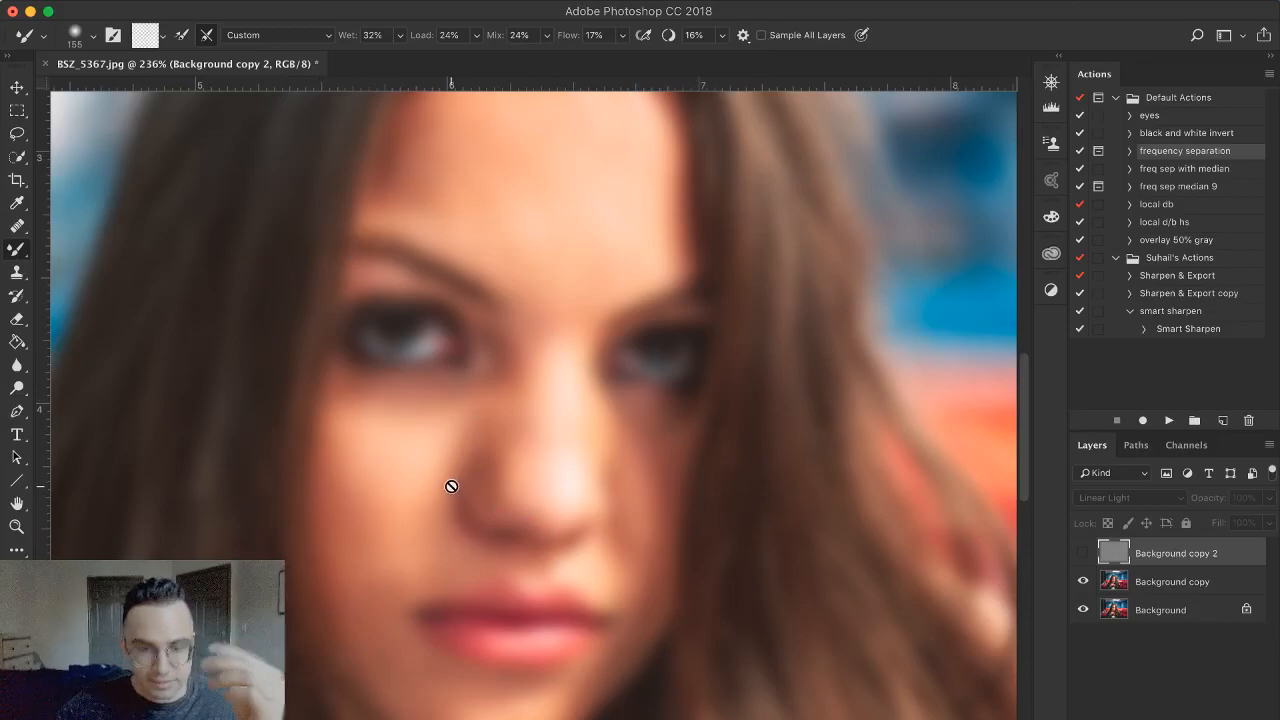
{"action": "left_click", "coordinate": [1172, 584]}
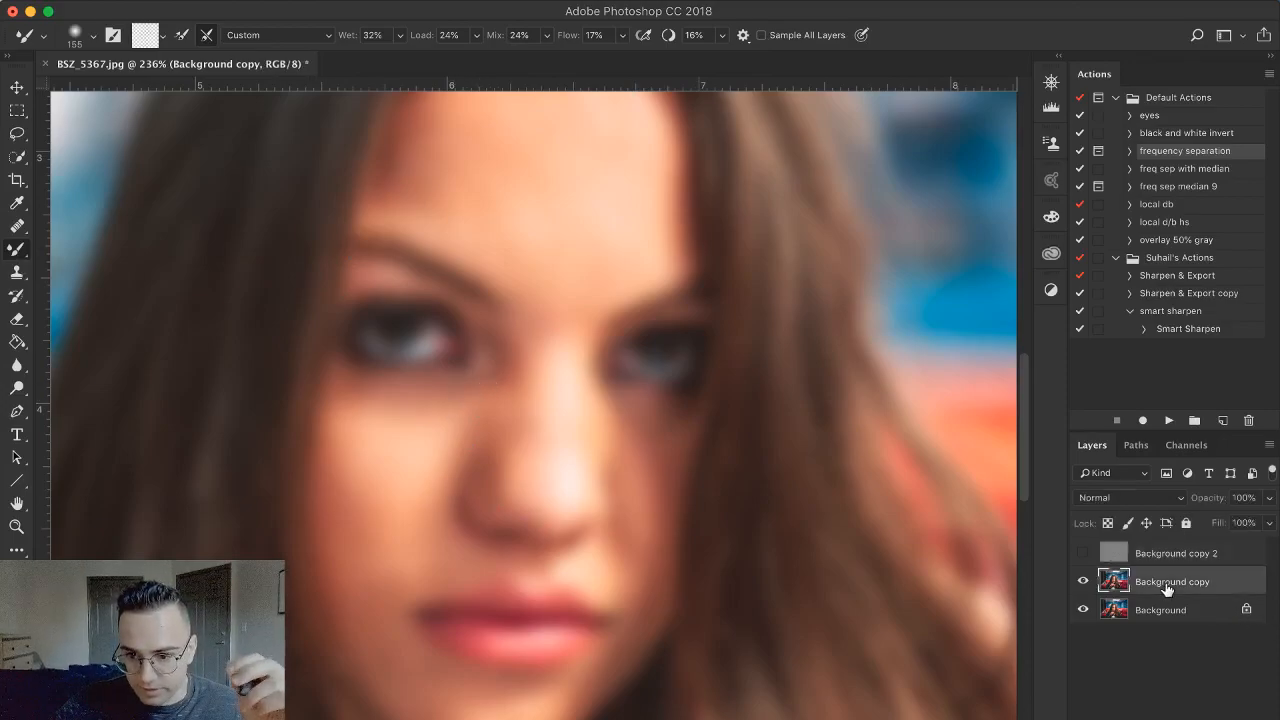
{"action": "left_click", "coordinate": [1082, 553]}
{"action": "left_click", "coordinate": [1082, 555]}
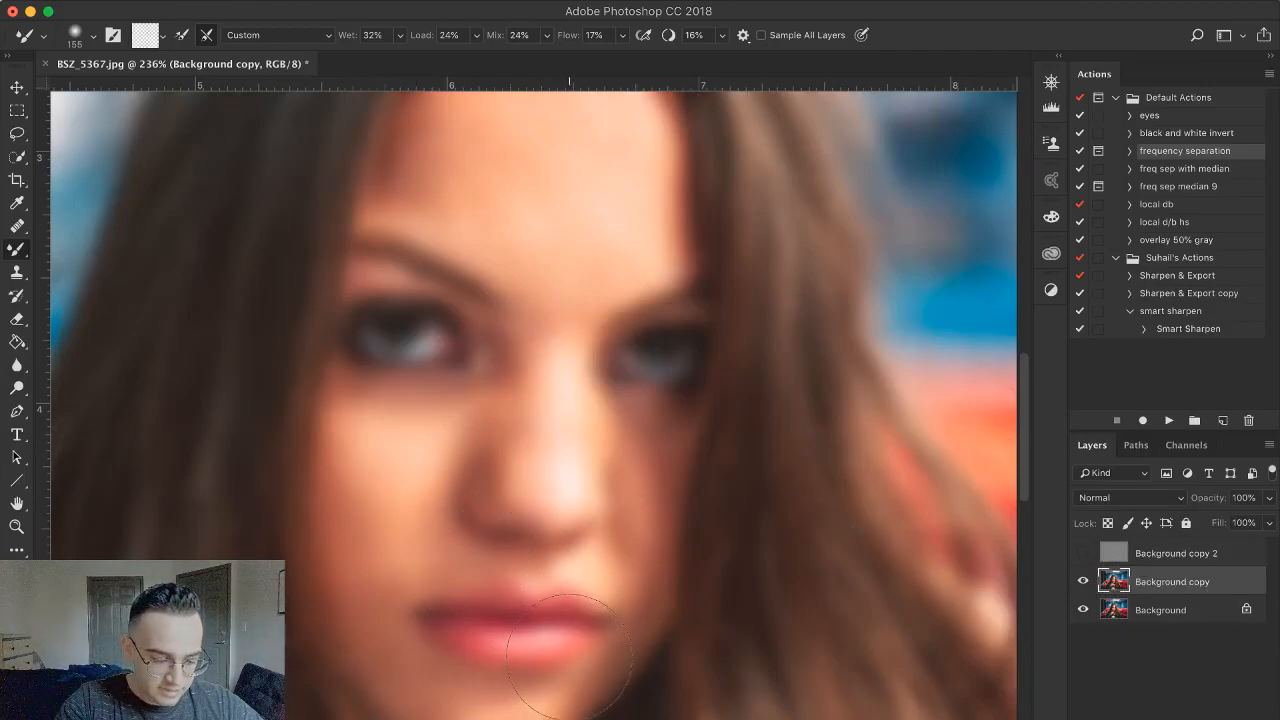
Reduce the Mixer Brush to size 50 for the lower cheek and compare the face with the texture layer shown and hidden
{"action": "key", "text": "bracketleft"}
{"action": "key", "text": "bracketleft"}
{"action": "key", "text": "bracketleft"}
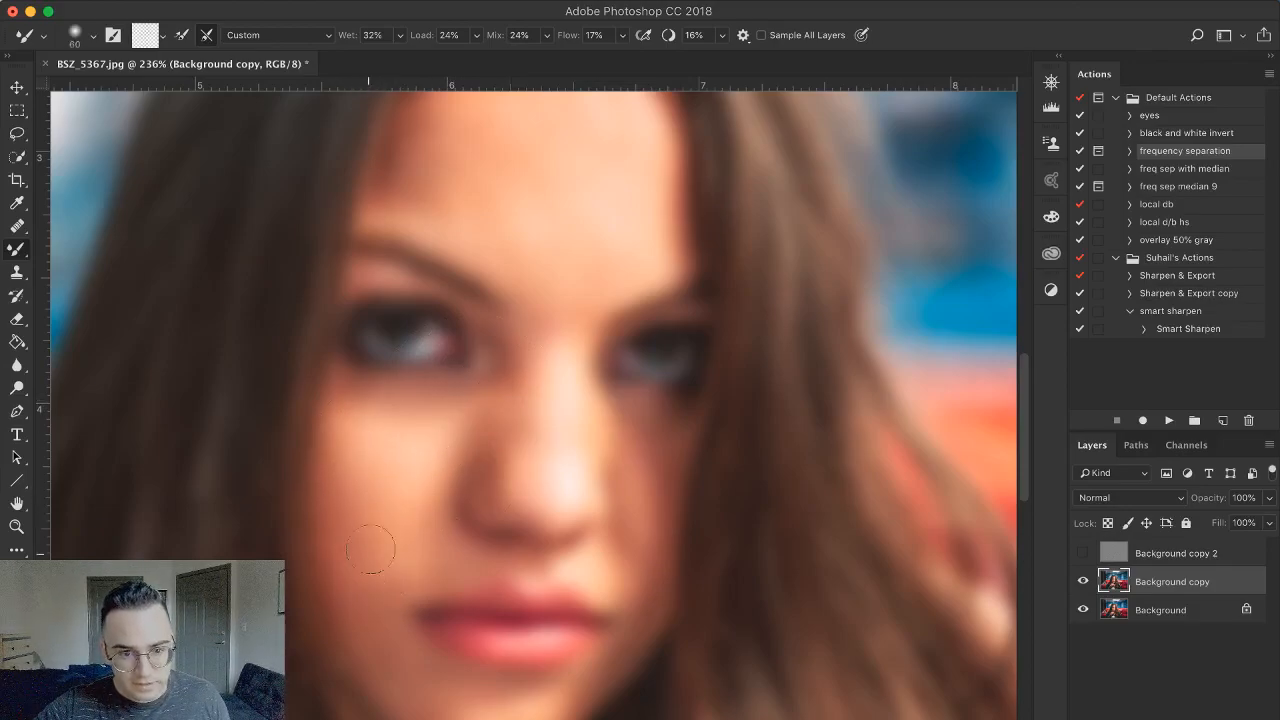
{"action": "left_click", "coordinate": [1083, 553]}
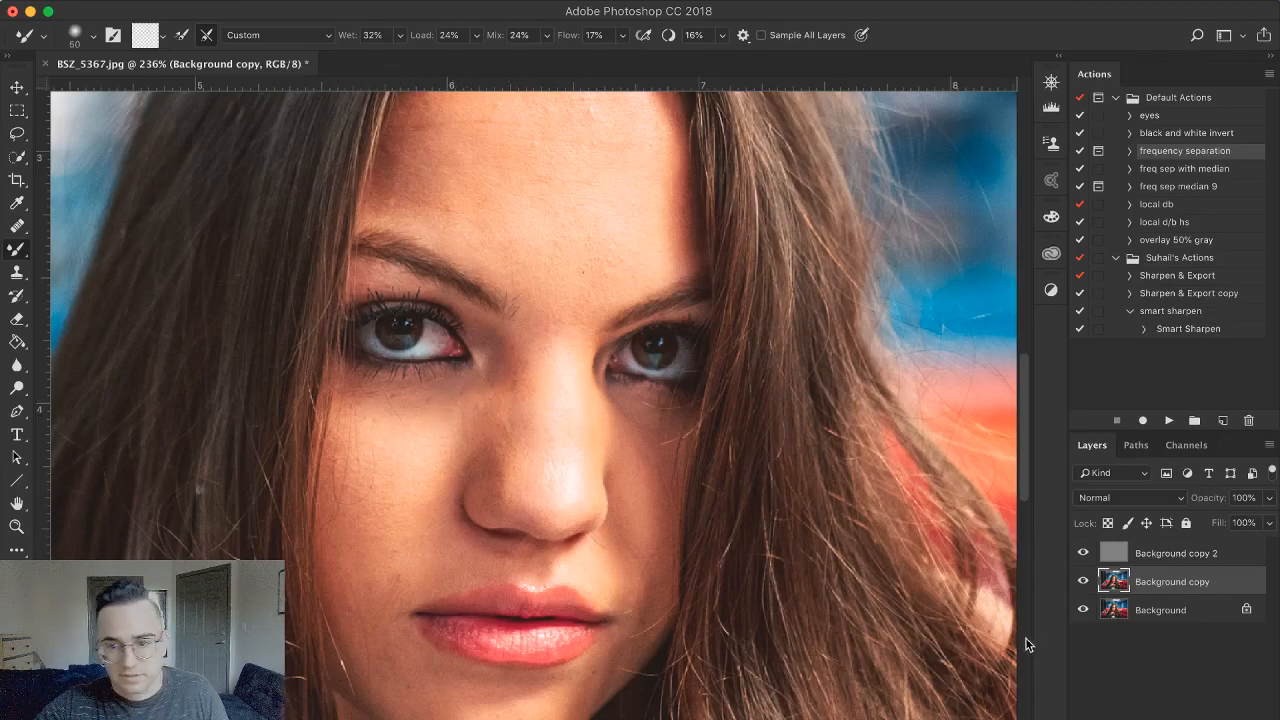
{"action": "left_click", "coordinate": [1083, 553]}
{"action": "left_click", "coordinate": [1085, 553]}
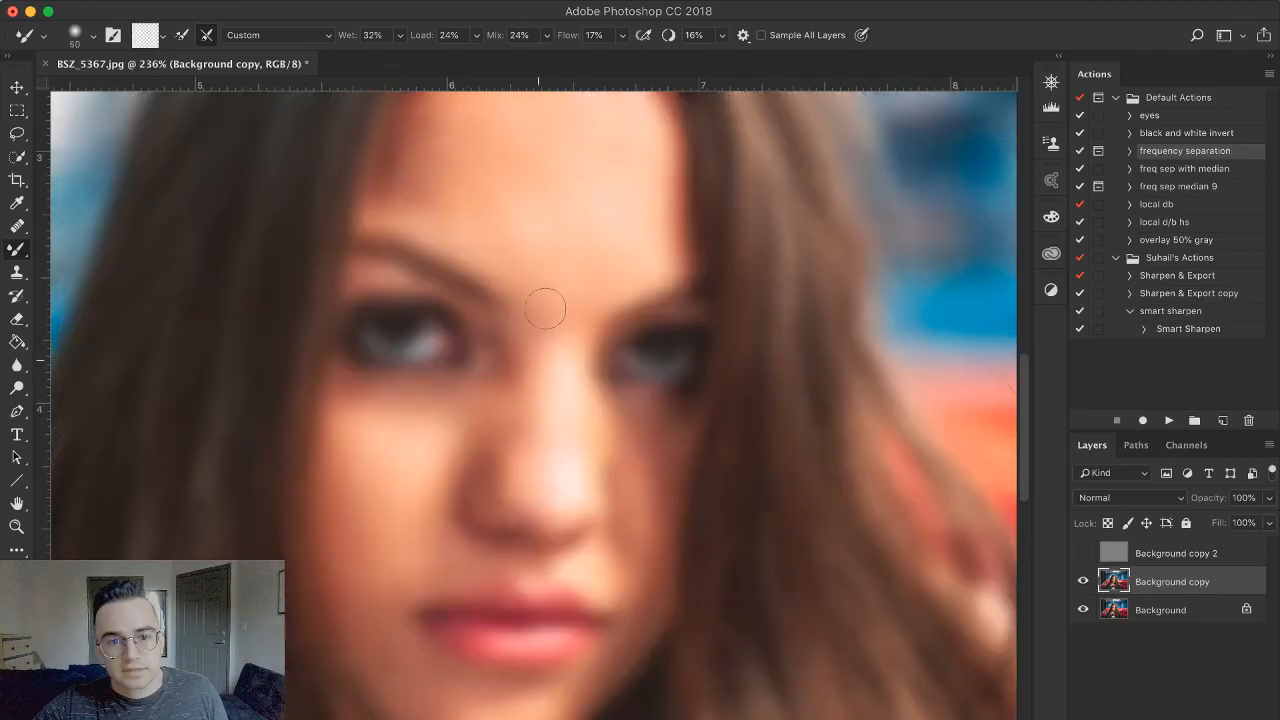
Enlarge the Mixer Brush to size 90 and blend the skin tones across the forehead on the Background copy layer
{"action": "key", "text": "bracketright"}
{"action": "key", "text": "bracketright"}
{"action": "key", "text": "bracketright"}
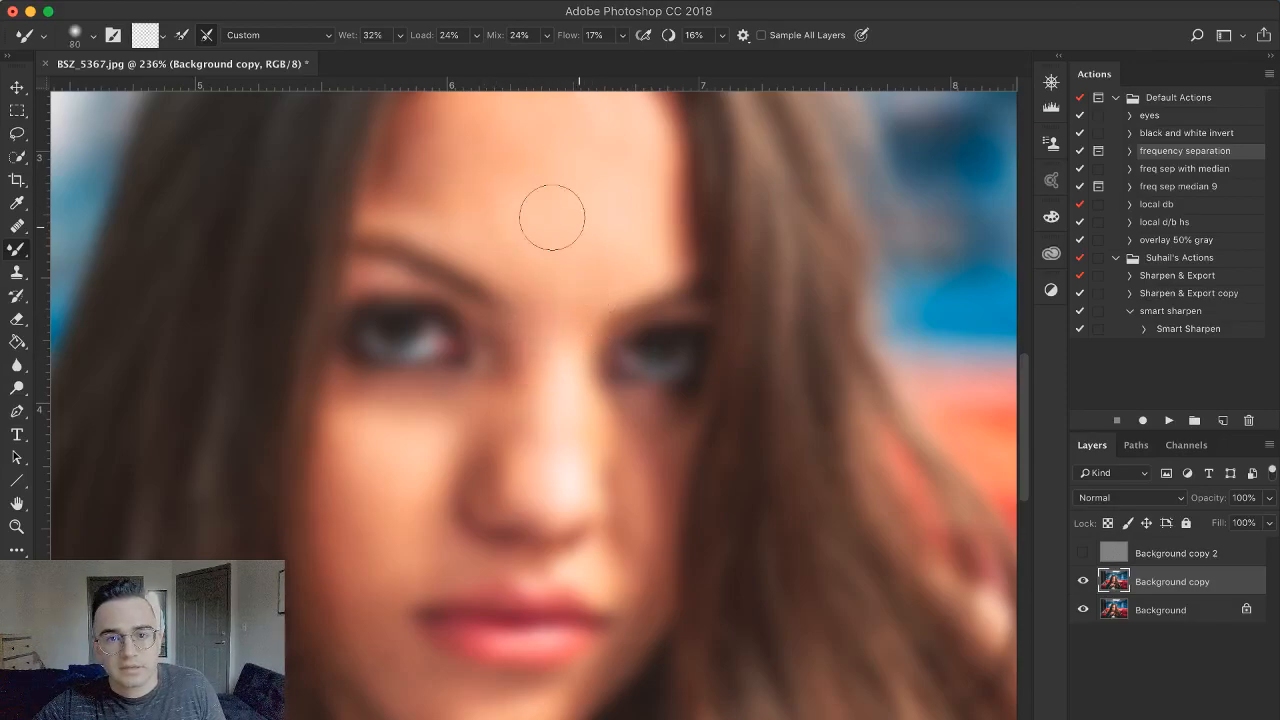
{"action": "key", "text": "bracketright"}
{"action": "left_click_drag", "start_coordinate": [556, 308], "coordinate": [573, 408]}
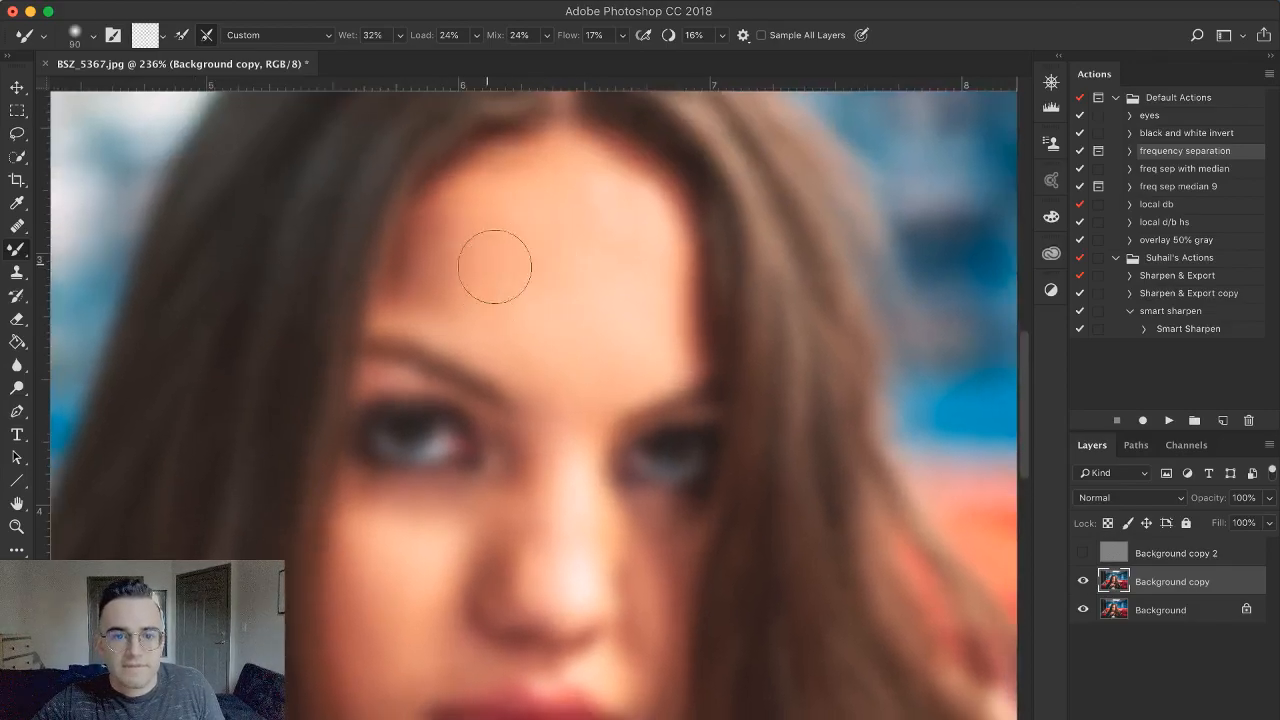
Blend the shaded skin beside the nose and mouth with the Mixer Brush at sizes 50 to 70
{"action": "key", "text": "bracketleft"}
{"action": "key", "text": "bracketleft"}
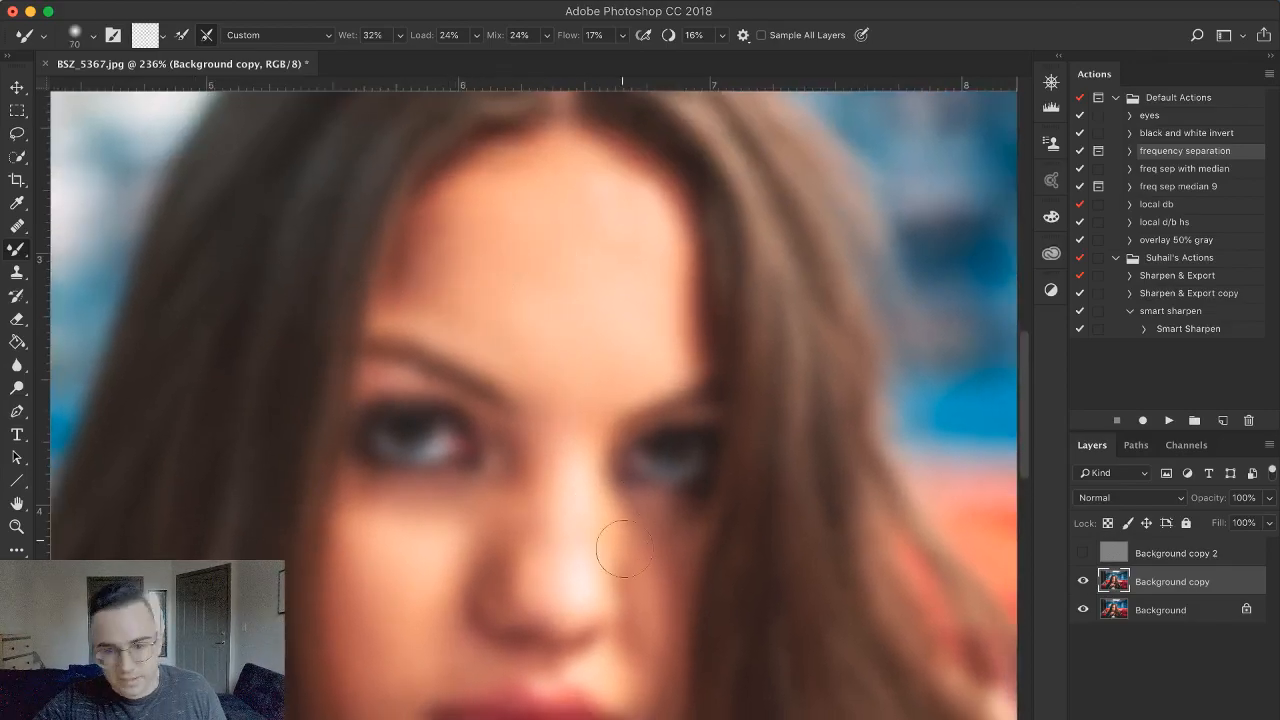
{"action": "key", "text": "bracketright"}
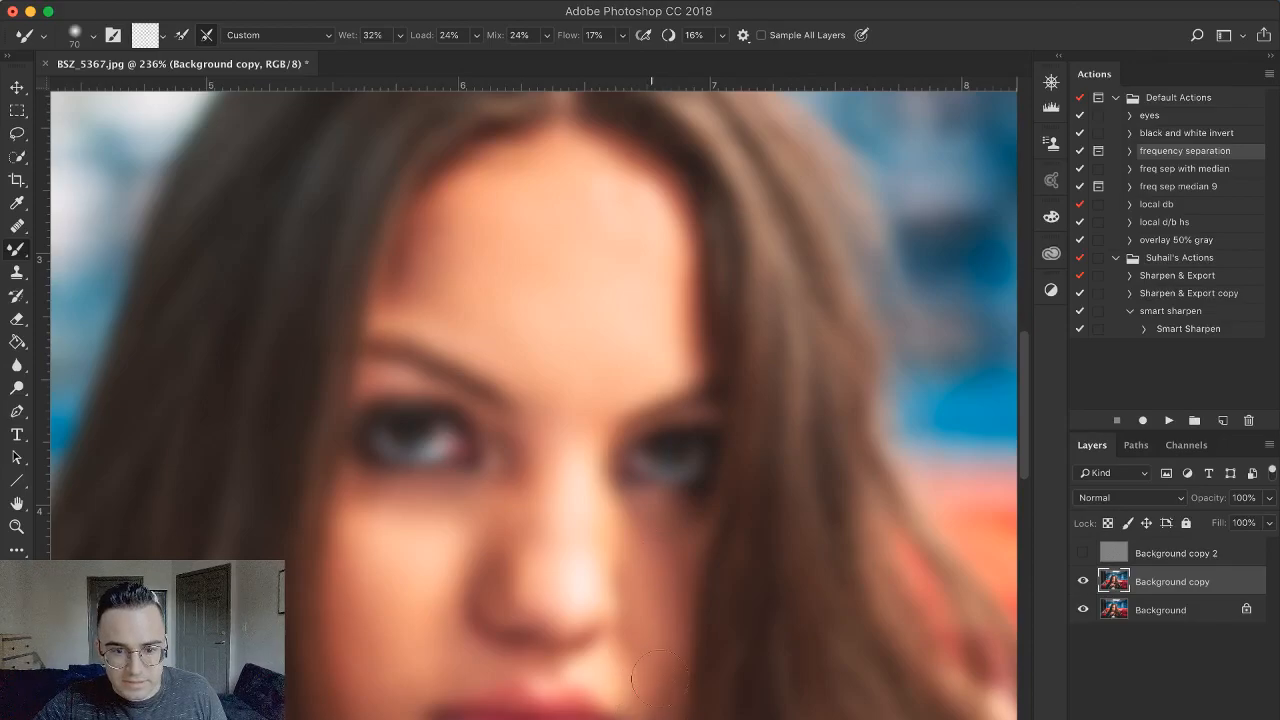
{"action": "key", "text": "bracketleft"}
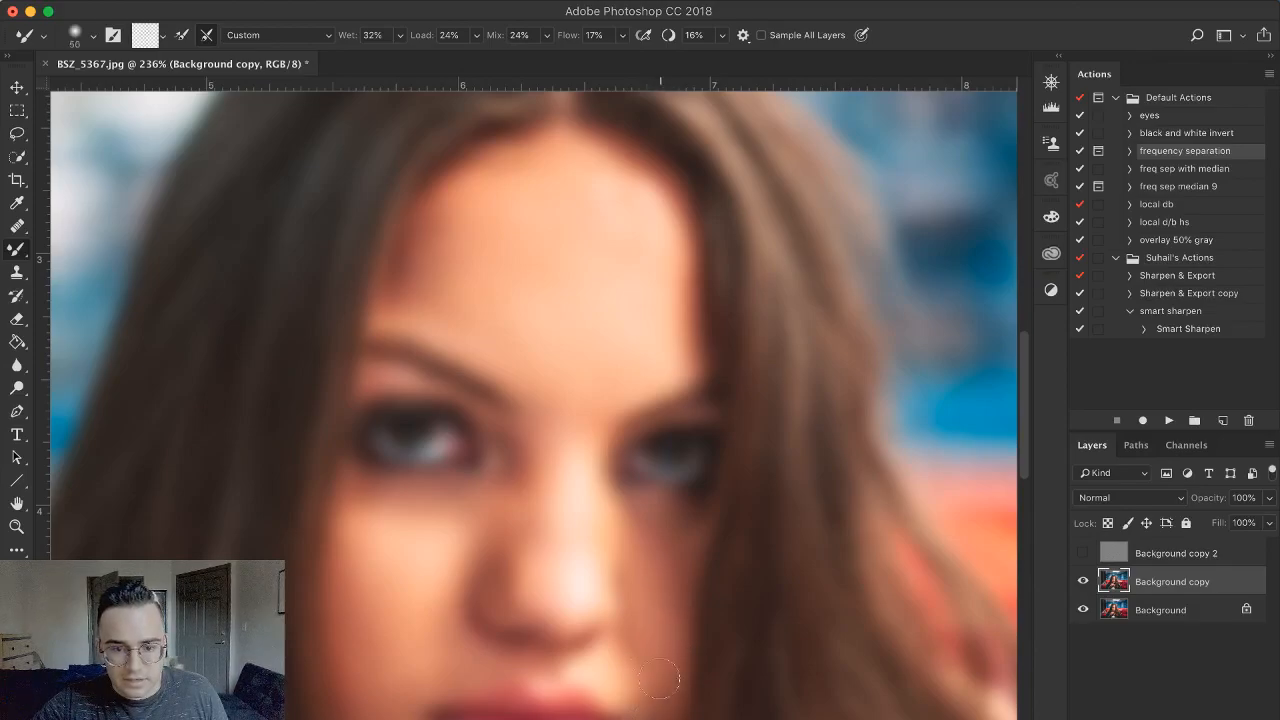
Enlarge the Mixer Brush to size 100 for broader blending of the forehead
{"action": "key", "text": "bracketright"}
{"action": "key", "text": "bracketright"}
{"action": "key", "text": "bracketright"}
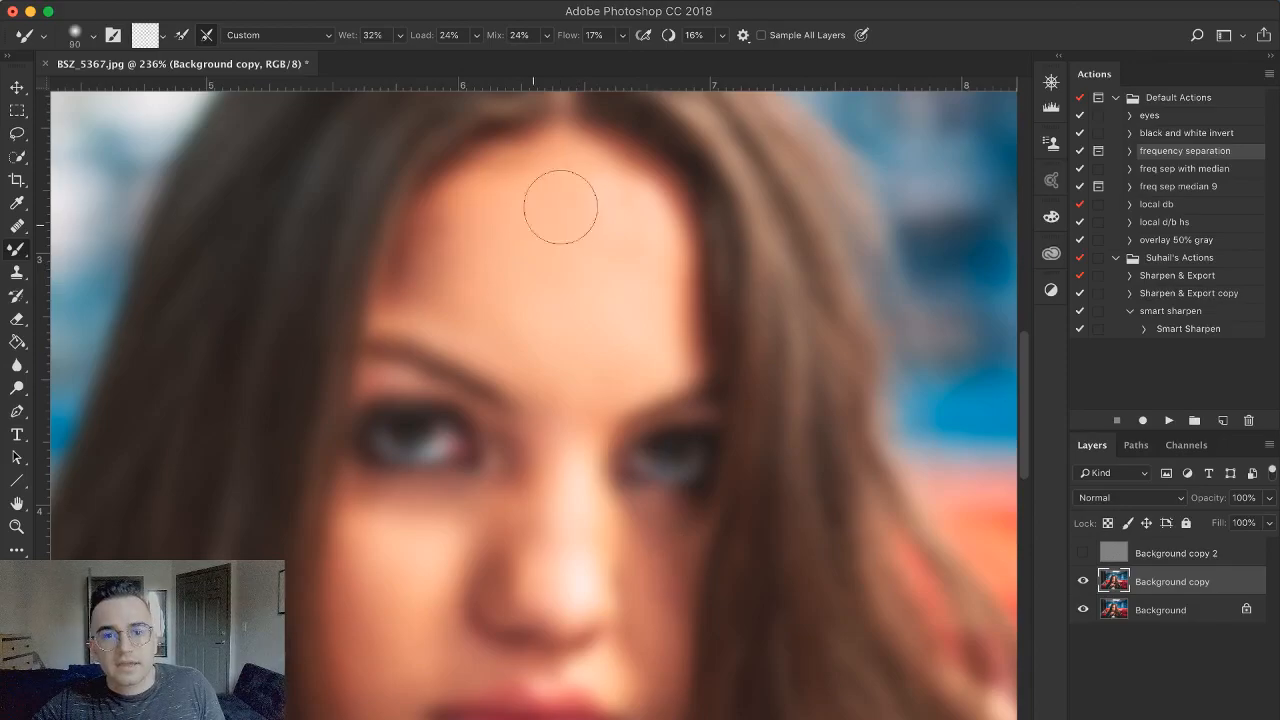
{"action": "key", "text": "bracketright"}
{"action": "key", "text": "bracketright"}
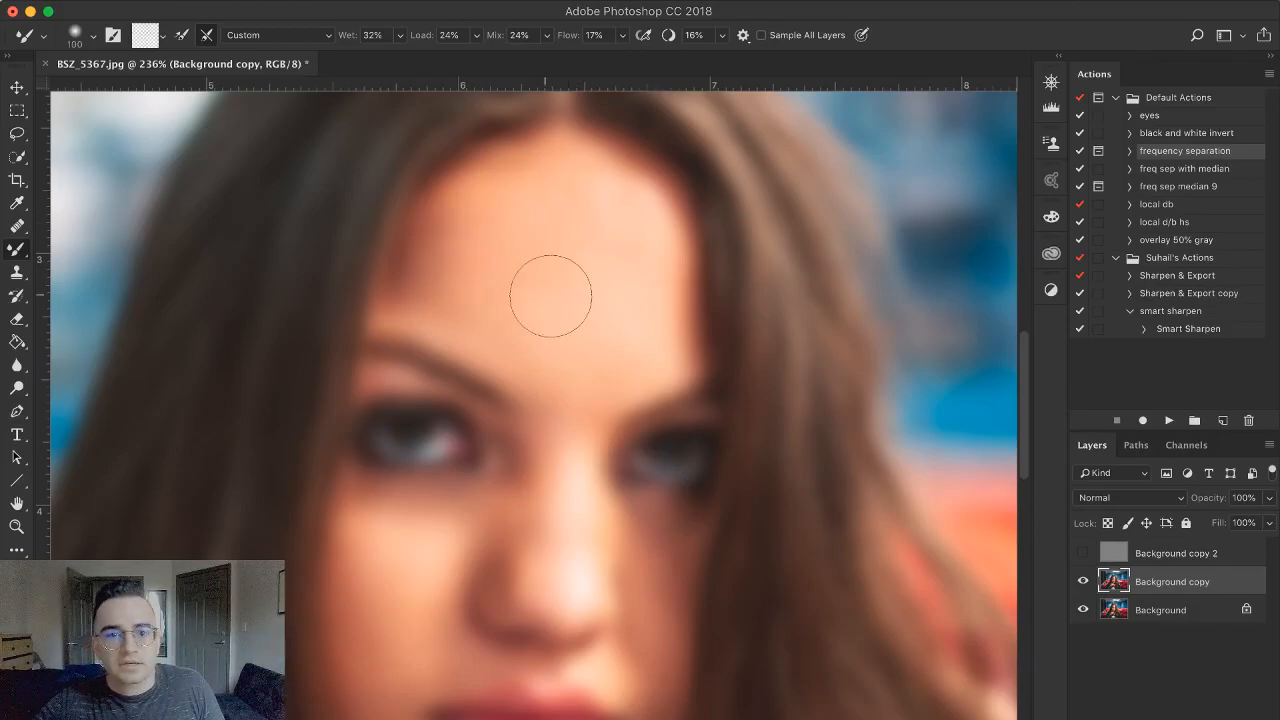
Blend the skin tones on the chin and along the jaw with the Mixer Brush at sizes 60 to 70
{"action": "left_click_drag", "start_coordinate": [522, 376], "coordinate": [472, 136]}
{"action": "key", "text": "bracketleft"}
{"action": "key", "text": "bracketleft"}
{"action": "key", "text": "bracketleft"}
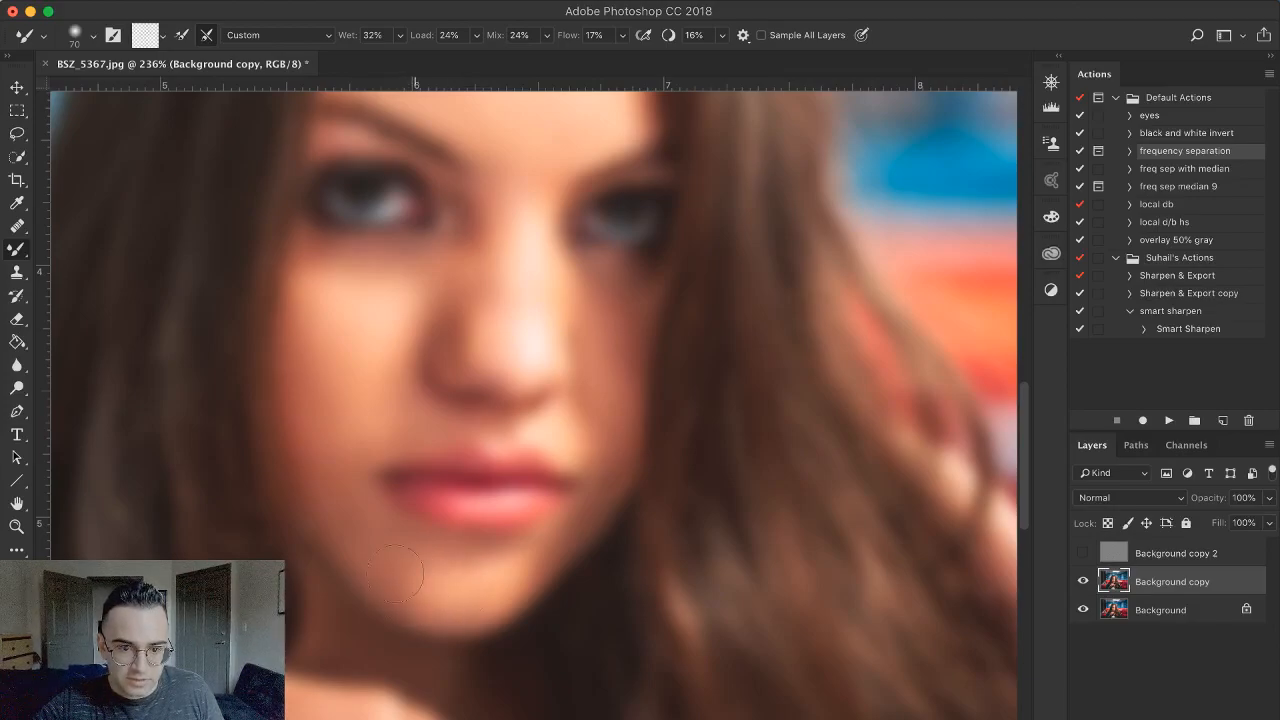
{"action": "key", "text": "bracketleft"}
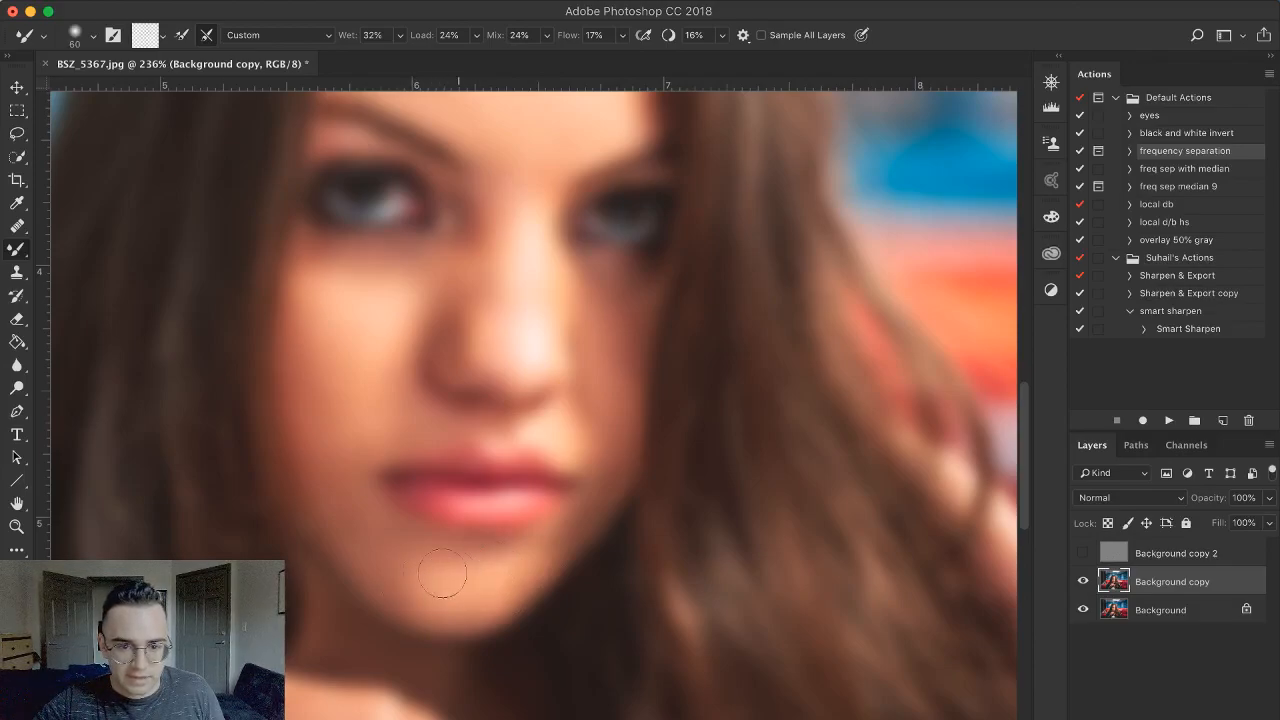
{"action": "key", "text": "bracketright"}
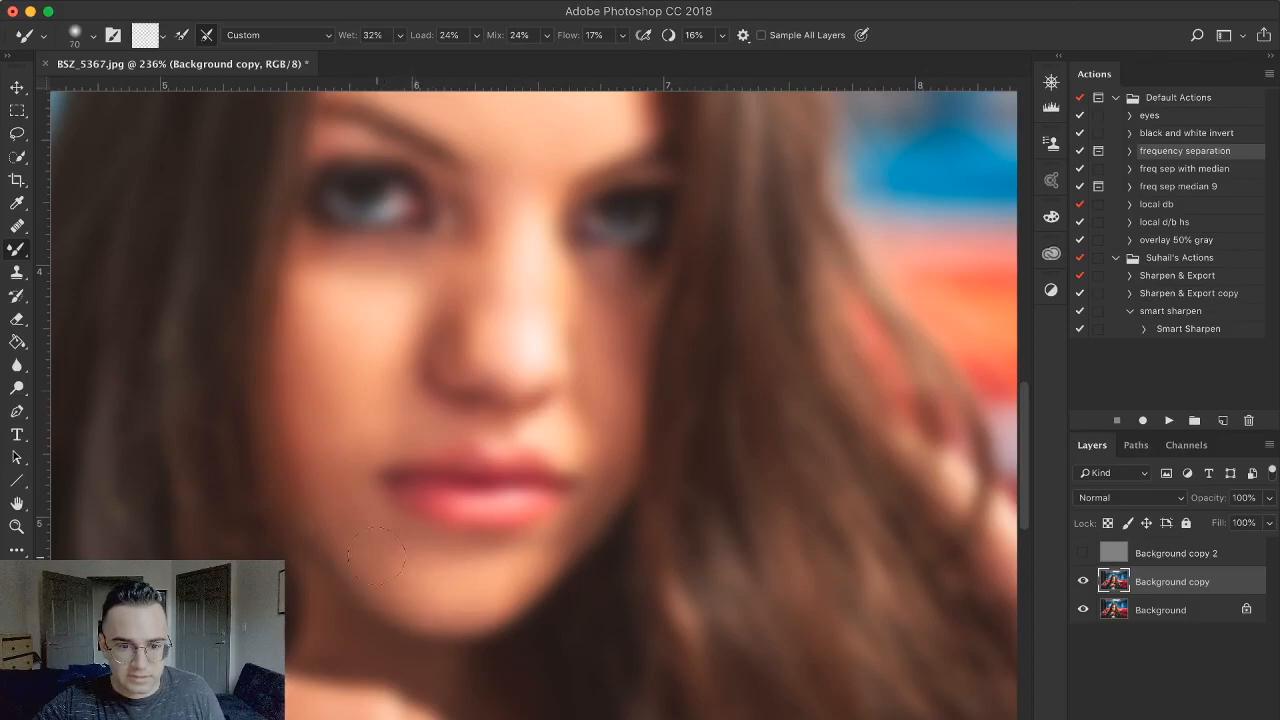
{"action": "key", "text": "bracketright"}
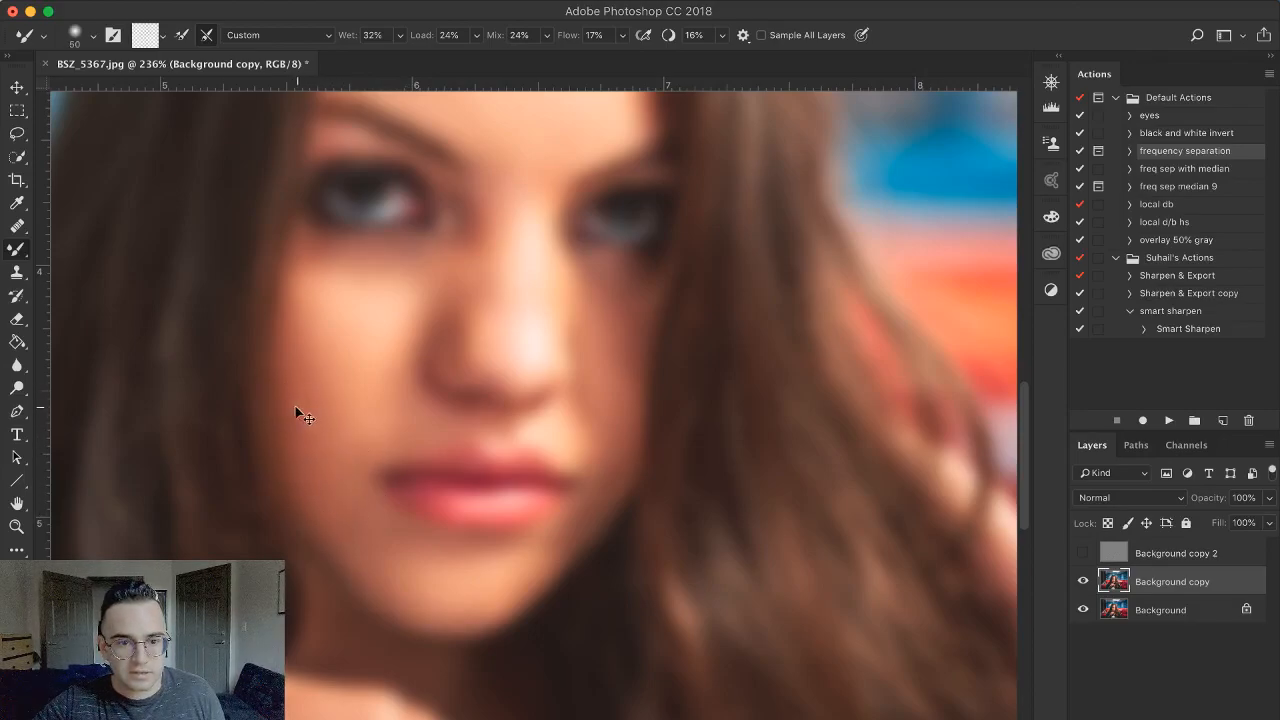
Blend the skin tones beneath both eyes on the Background copy layer with the Mixer Brush at sizes 45 to 60
{"action": "left_click_drag", "start_coordinate": [486, 457], "coordinate": [528, 602]}
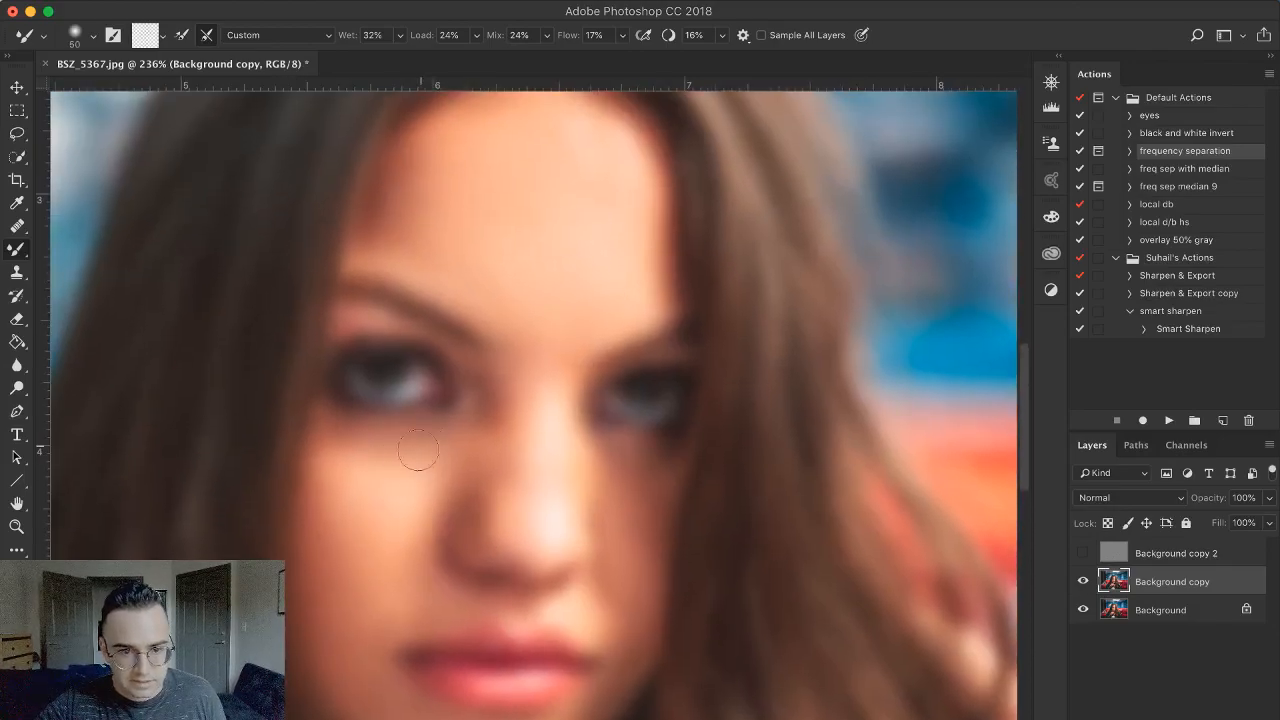
{"action": "key", "text": "bracketright"}
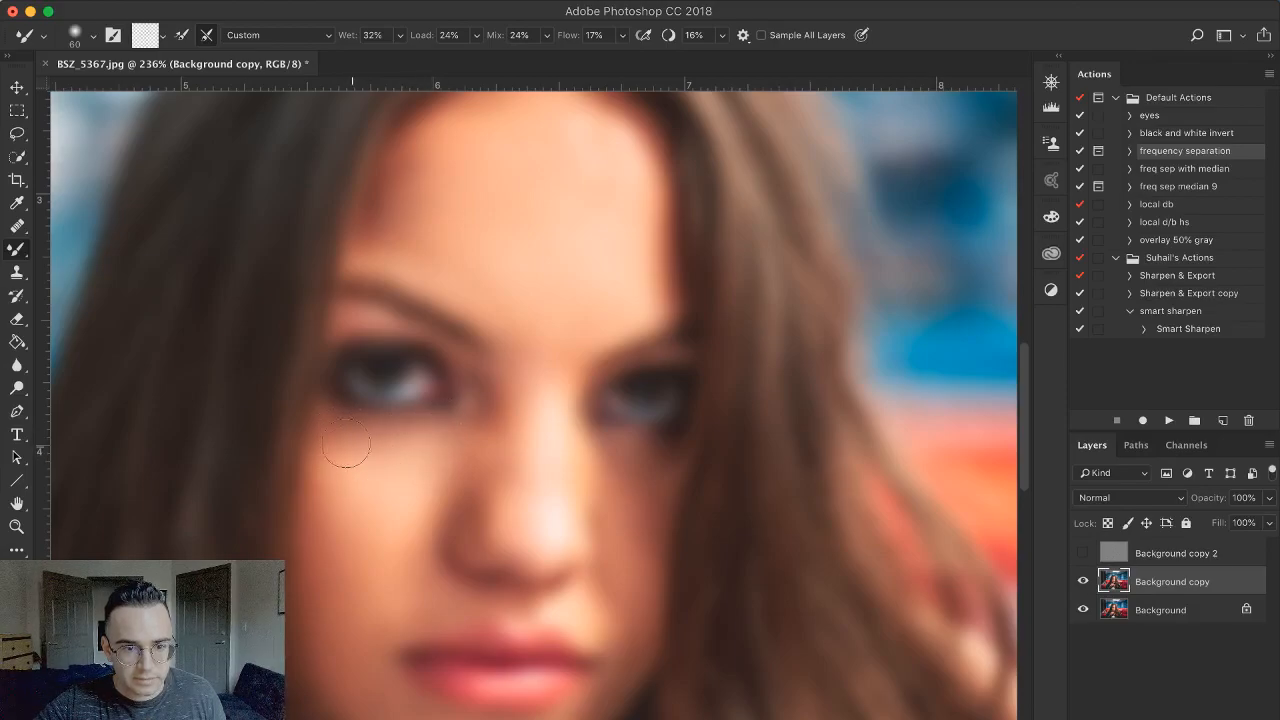
{"action": "key", "text": "["}
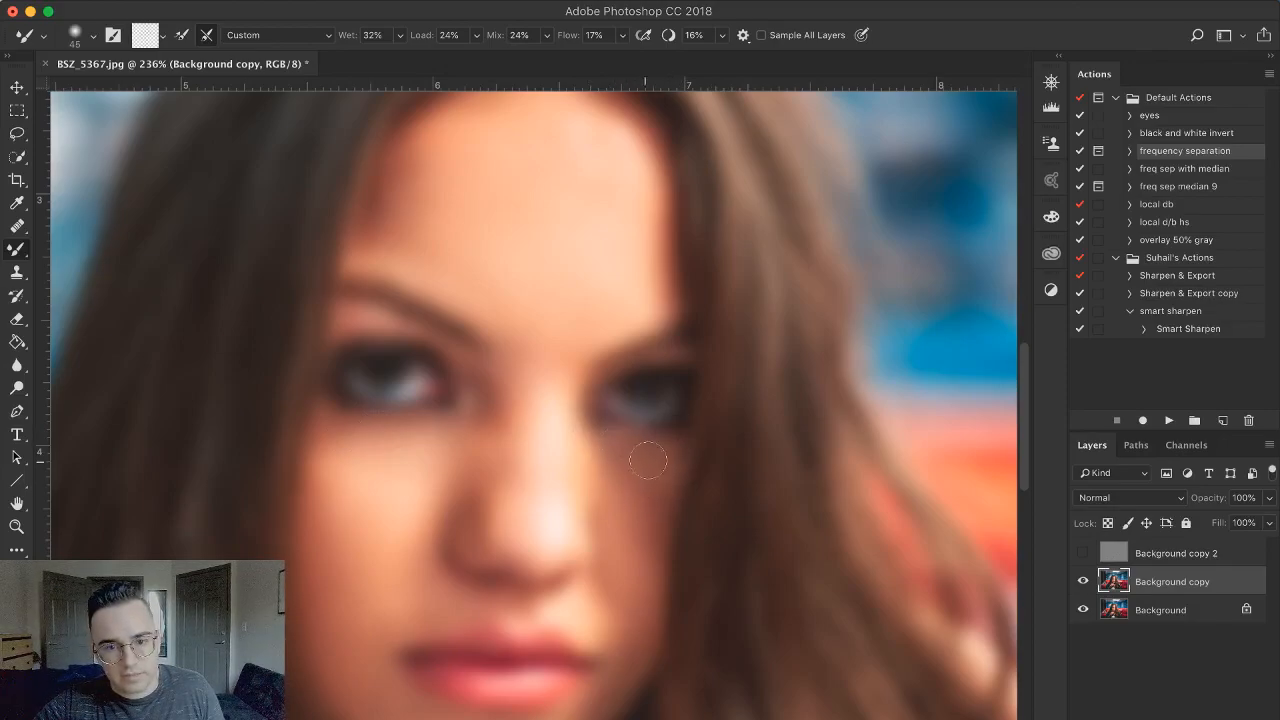
{"action": "key", "text": "["}
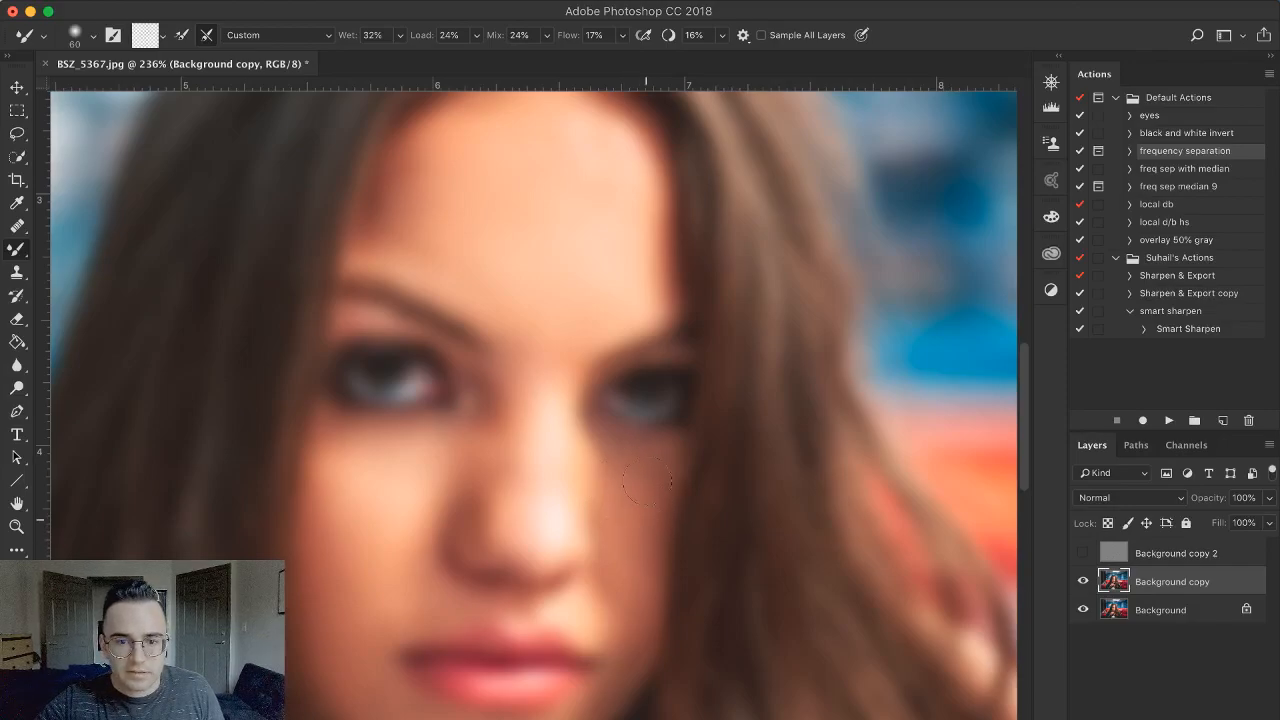
Show the Background copy 2 texture layer and examine the blended skin across the whole face
{"action": "left_click", "coordinate": [1085, 552]}
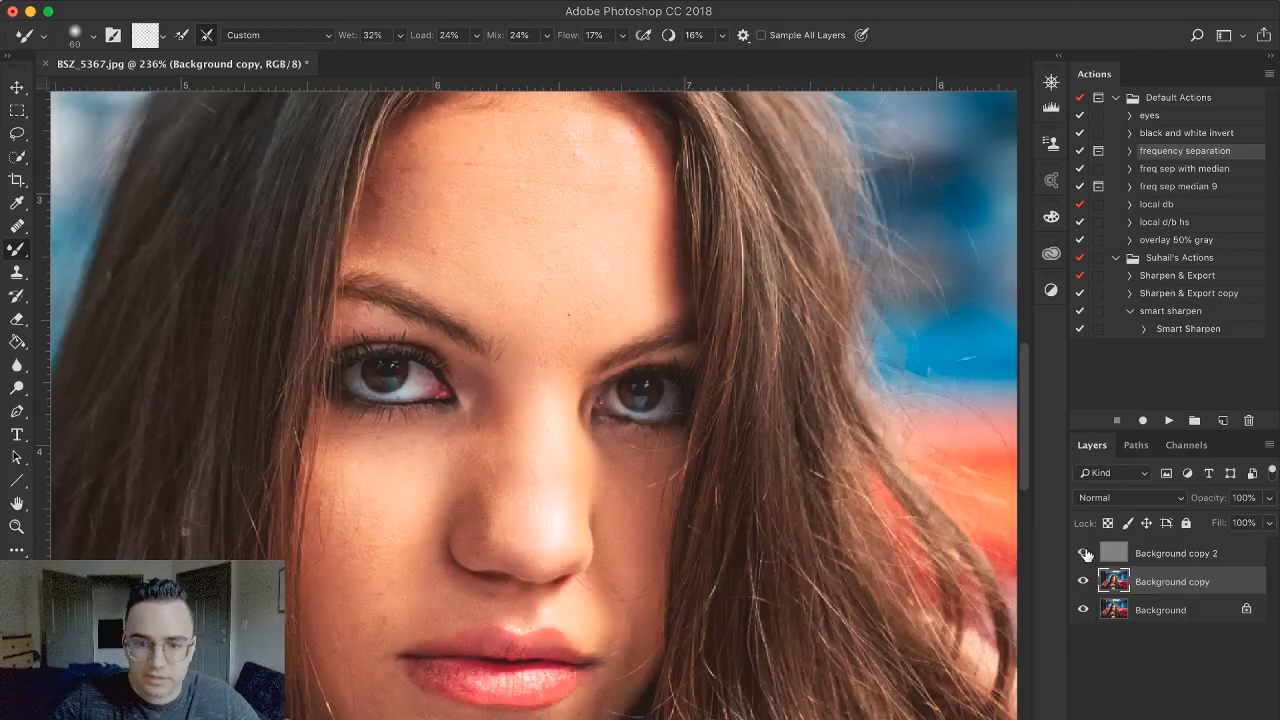
{"action": "scroll", "coordinate": [520, 532], "scroll_direction": "down", "scroll_amount": 5}
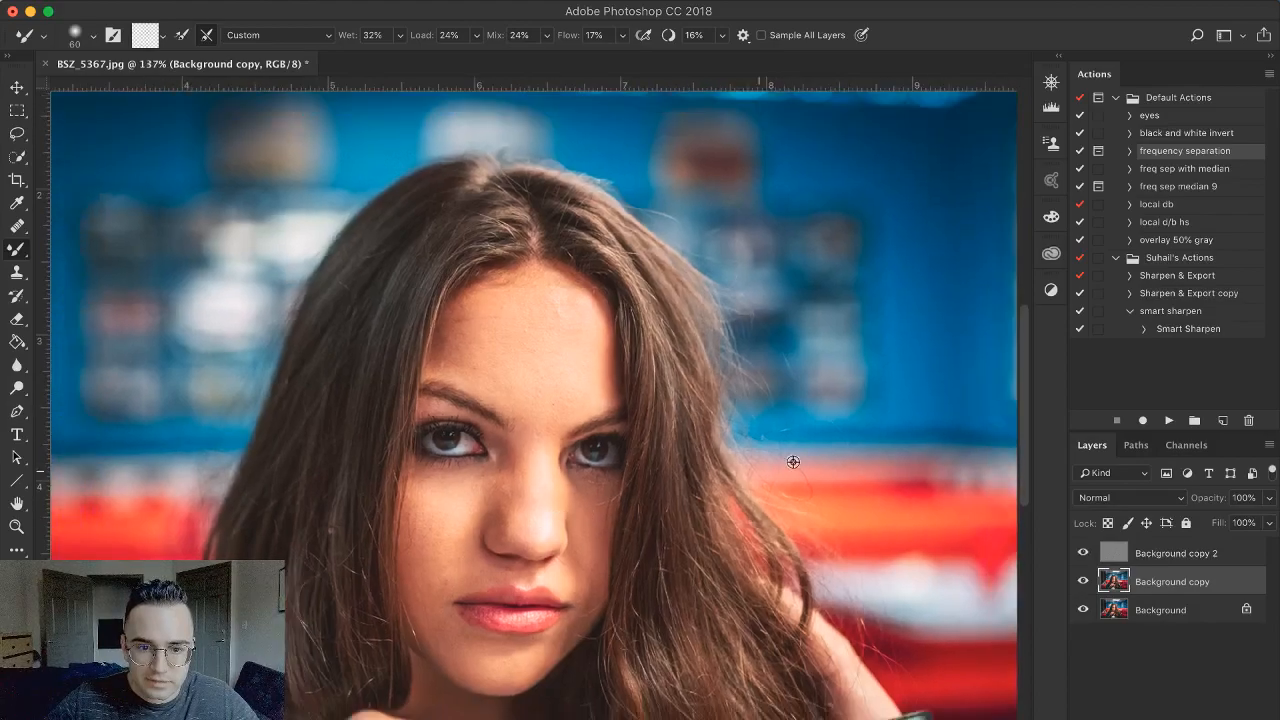
{"action": "scroll", "coordinate": [515, 433], "scroll_direction": "up", "scroll_amount": 4}
{"action": "scroll", "coordinate": [515, 433], "scroll_direction": "up", "scroll_amount": 4}
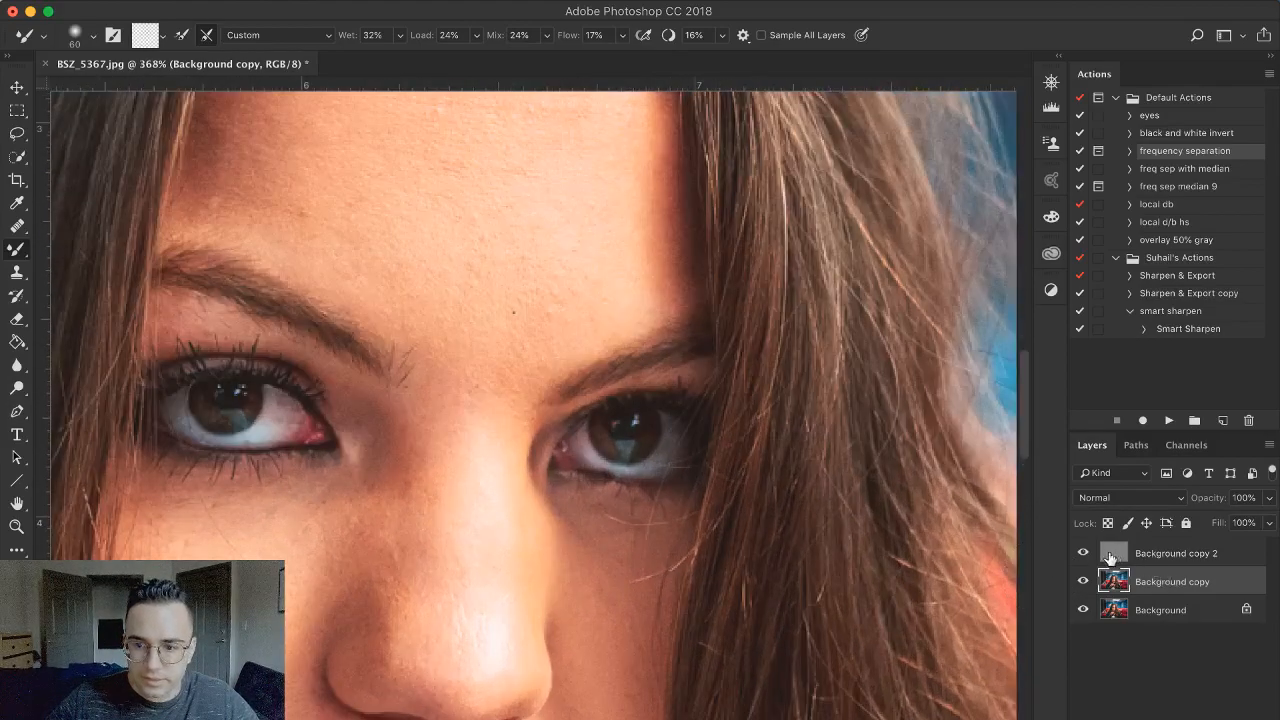
Hide the texture layer, blend the skin around the nose with the Mixer Brush at sizes 38 to 70, and show the texture again
{"action": "left_click", "coordinate": [1083, 553]}
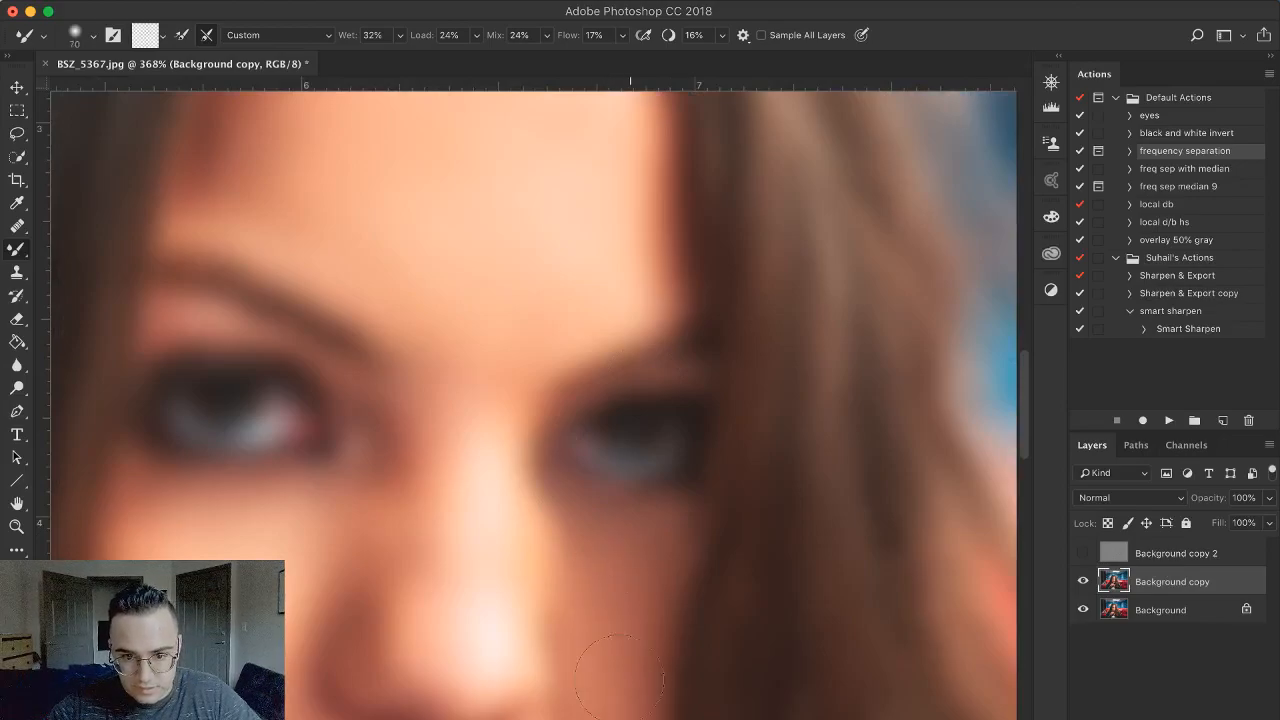
{"action": "left_click_drag", "start_coordinate": [434, 583], "coordinate": [362, 588]}
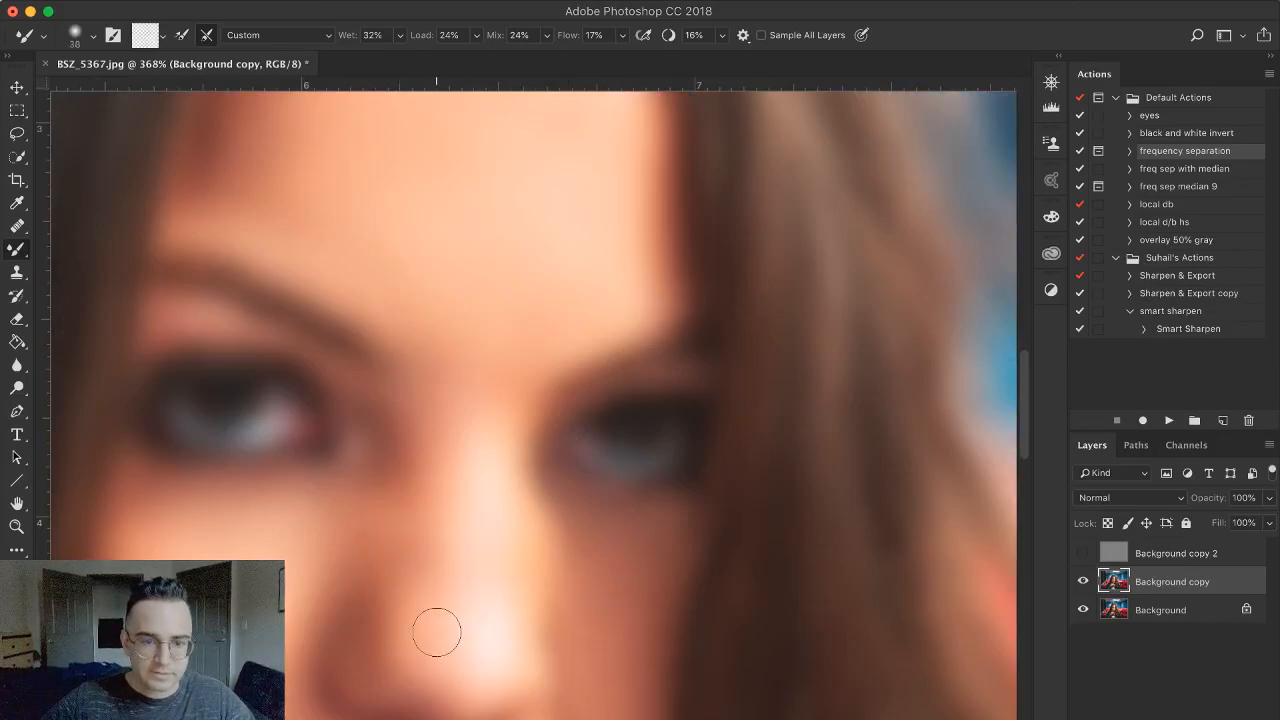
{"action": "left_click", "coordinate": [1082, 553]}
{"action": "scroll", "coordinate": [590, 515], "scroll_direction": "down", "scroll_amount": 3}
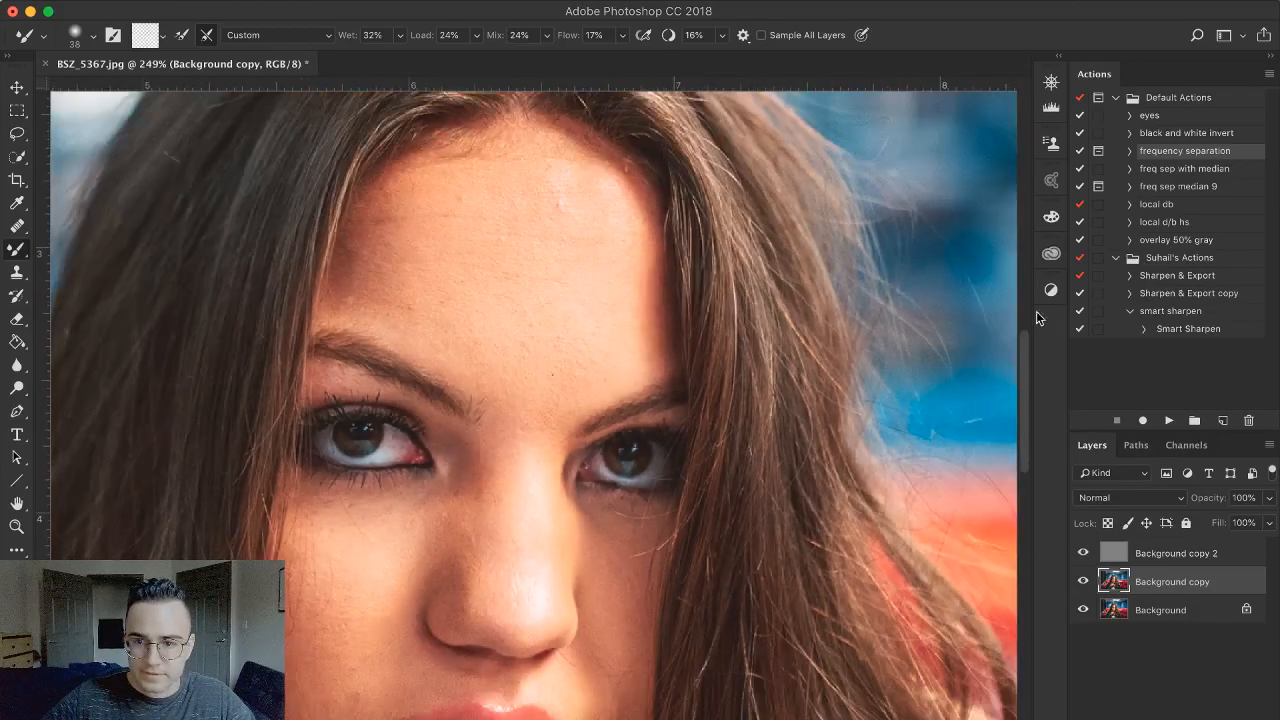
Open the History panel and go back to the original BSZ_5367.jpg snapshot to view the unretouched face
{"action": "mouse_move", "coordinate": [708, 7]}
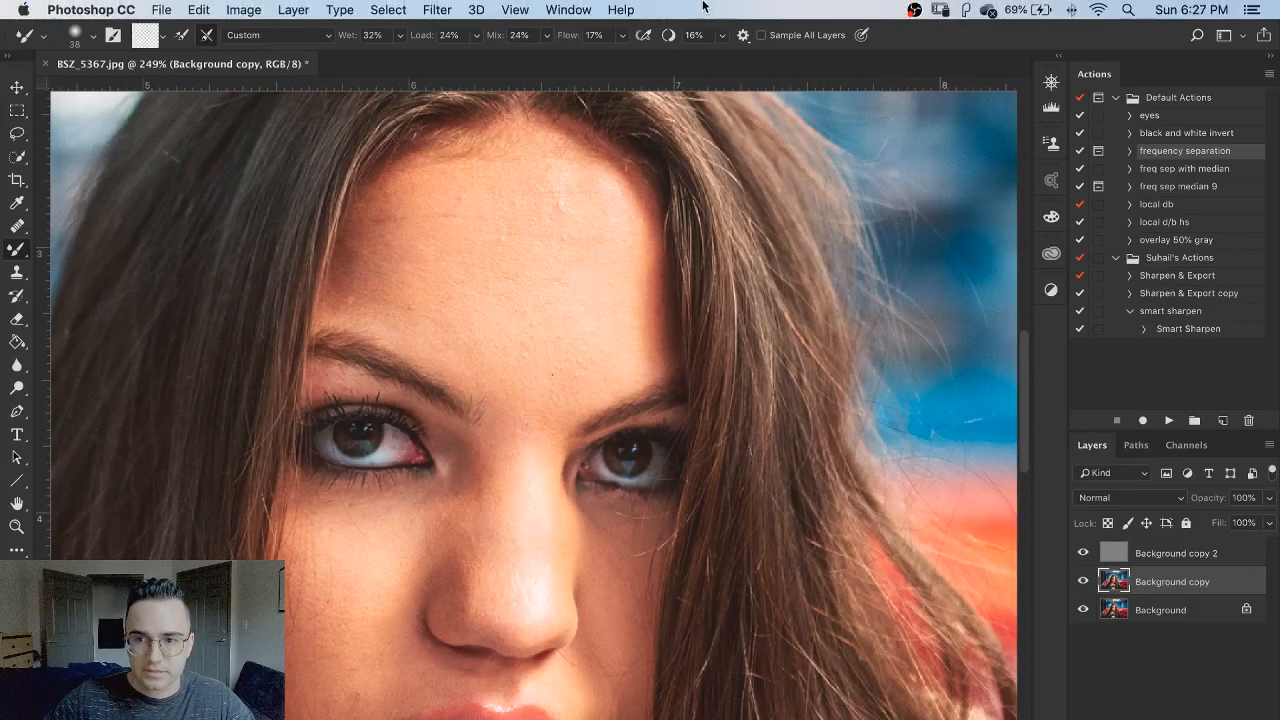
{"action": "left_click", "coordinate": [565, 9]}
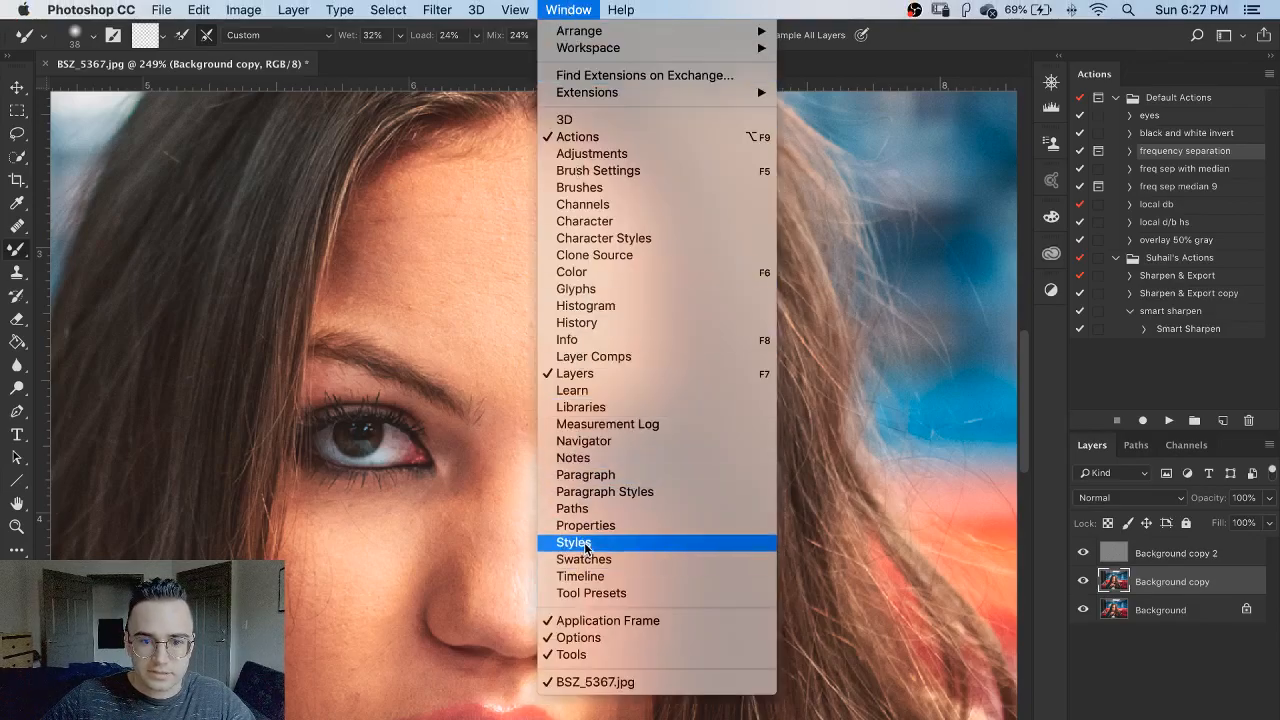
{"action": "left_click", "coordinate": [576, 322]}
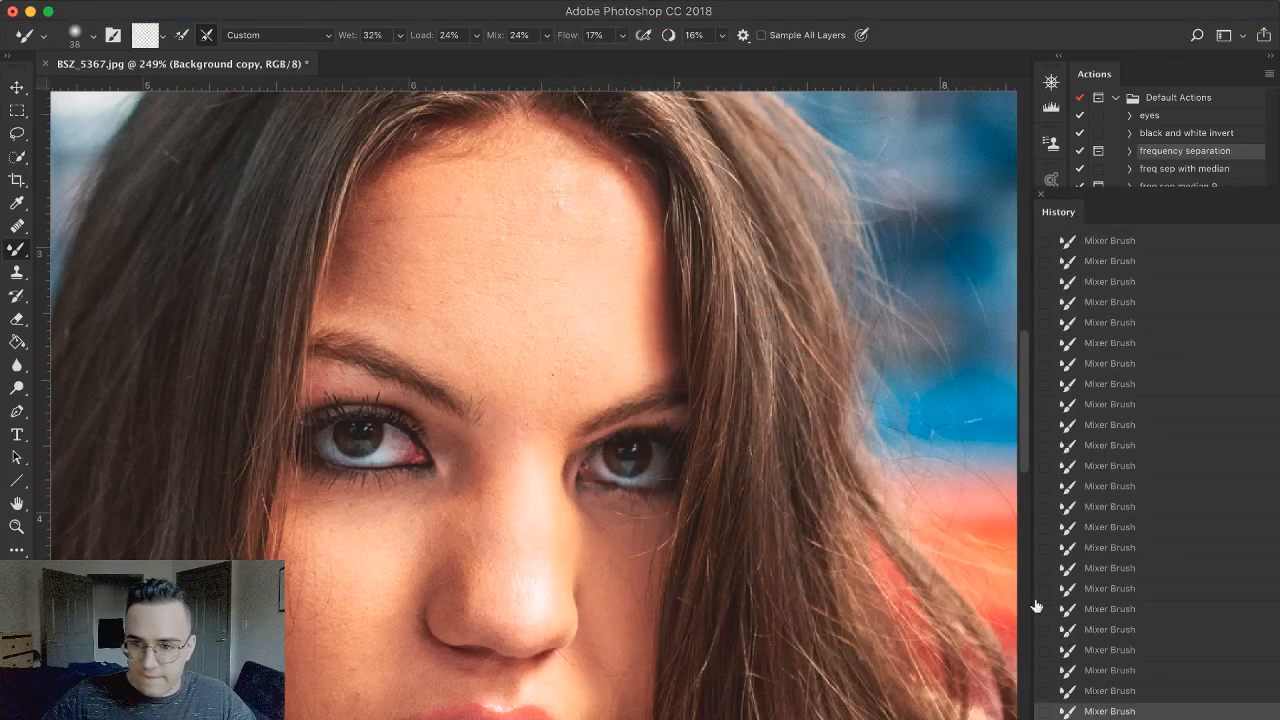
{"action": "scroll", "coordinate": [1100, 390], "scroll_direction": "up", "scroll_amount": 5}
{"action": "left_click", "coordinate": [1105, 243]}
Toggle between the original and retouched states to compare the skin, and dock the History panel among the collapsed panels
{"action": "key", "text": "super+z"}
{"action": "key", "text": "super+z"}
{"action": "key", "text": "super+z"}
{"action": "key", "text": "super+z"}
{"action": "key", "text": "super+z"}
{"action": "key", "text": "super+z"}
{"action": "key", "text": "super+z"}
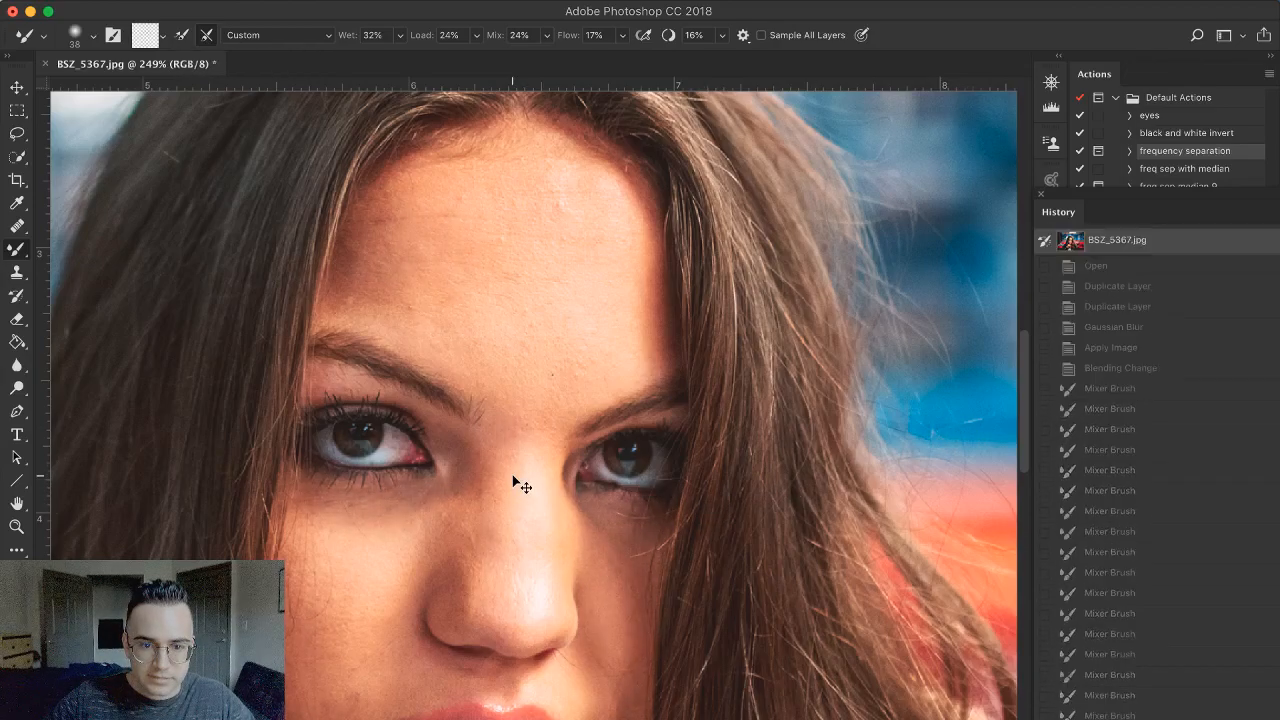
{"action": "scroll", "coordinate": [518, 476], "scroll_direction": "down", "scroll_amount": 5}
{"action": "scroll", "coordinate": [525, 490], "scroll_direction": "down", "scroll_amount": 2}
{"action": "key", "text": "super+z"}
{"action": "key", "text": "super+z"}
{"action": "key", "text": "super+z"}
{"action": "key", "text": "super+z"}
{"action": "scroll", "coordinate": [475, 447], "scroll_direction": "up", "scroll_amount": 5}
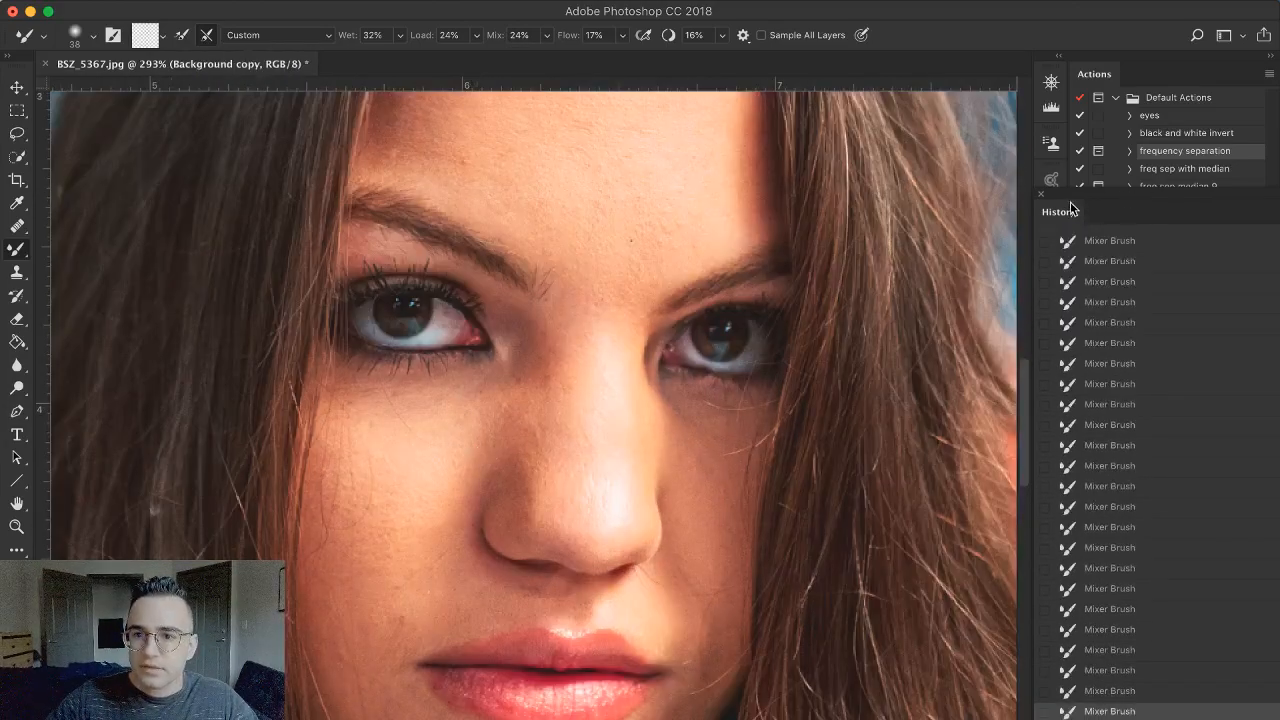
{"action": "left_click_drag", "start_coordinate": [1092, 205], "coordinate": [1050, 322]}
Select the Background copy 2 texture layer and clone clean skin over the cheek blemish near the mouth with a size 17 Clone Stamp
{"action": "scroll", "coordinate": [457, 600], "scroll_direction": "up", "scroll_amount": 2}
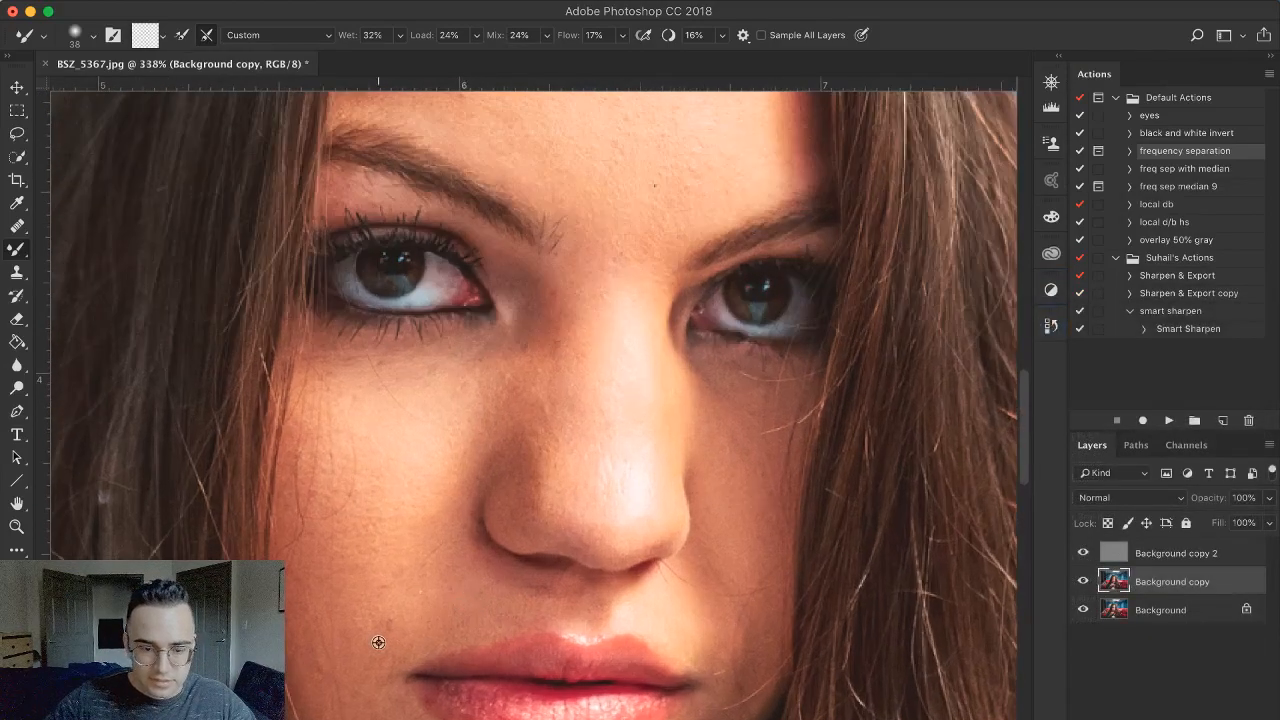
{"action": "scroll", "coordinate": [371, 640], "scroll_direction": "up", "scroll_amount": 2}
{"action": "scroll", "coordinate": [355, 609], "scroll_direction": "up", "scroll_amount": 3}
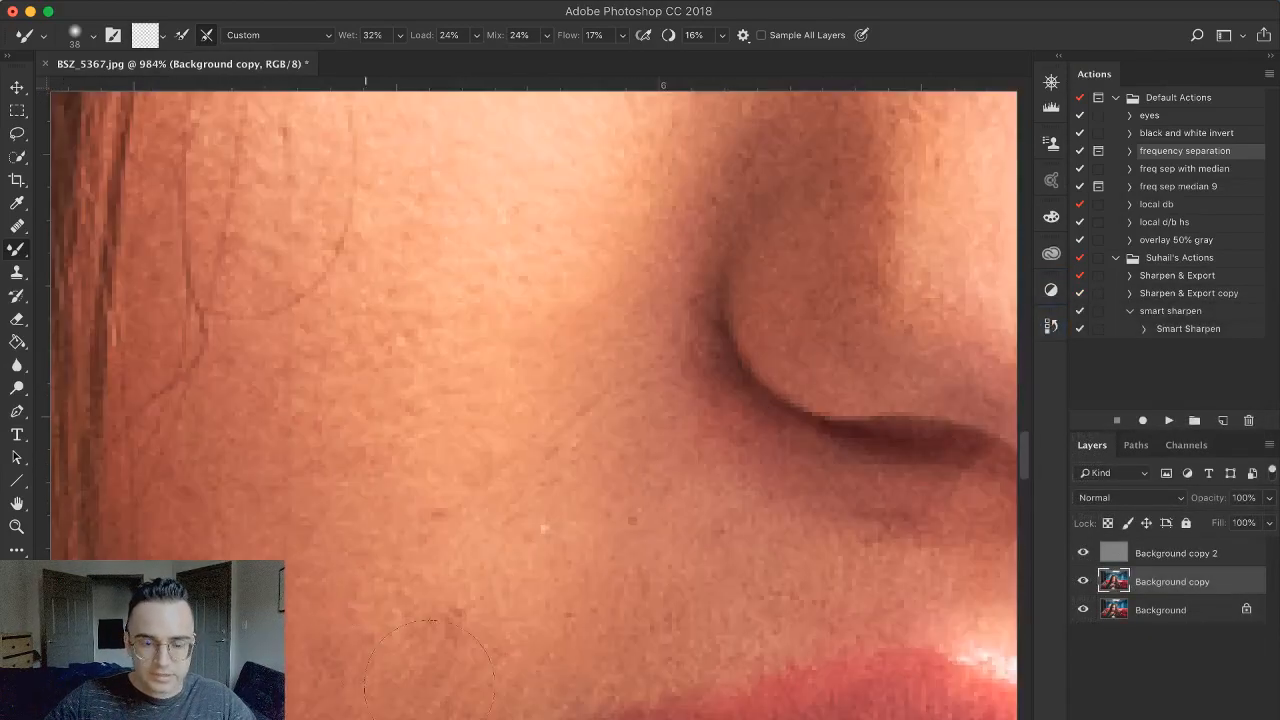
{"action": "scroll", "coordinate": [449, 574], "scroll_direction": "down", "scroll_amount": 1}
{"action": "scroll", "coordinate": [448, 570], "scroll_direction": "down", "scroll_amount": 1}
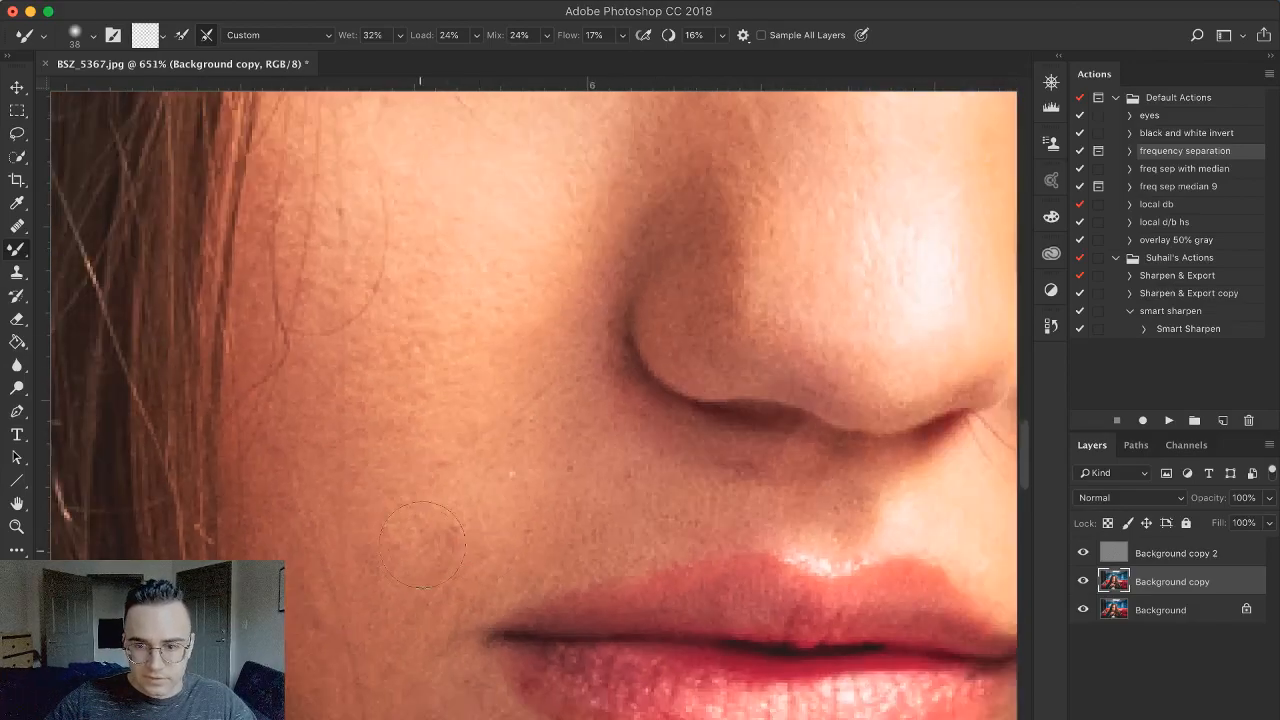
{"action": "left_click", "coordinate": [1168, 556]}
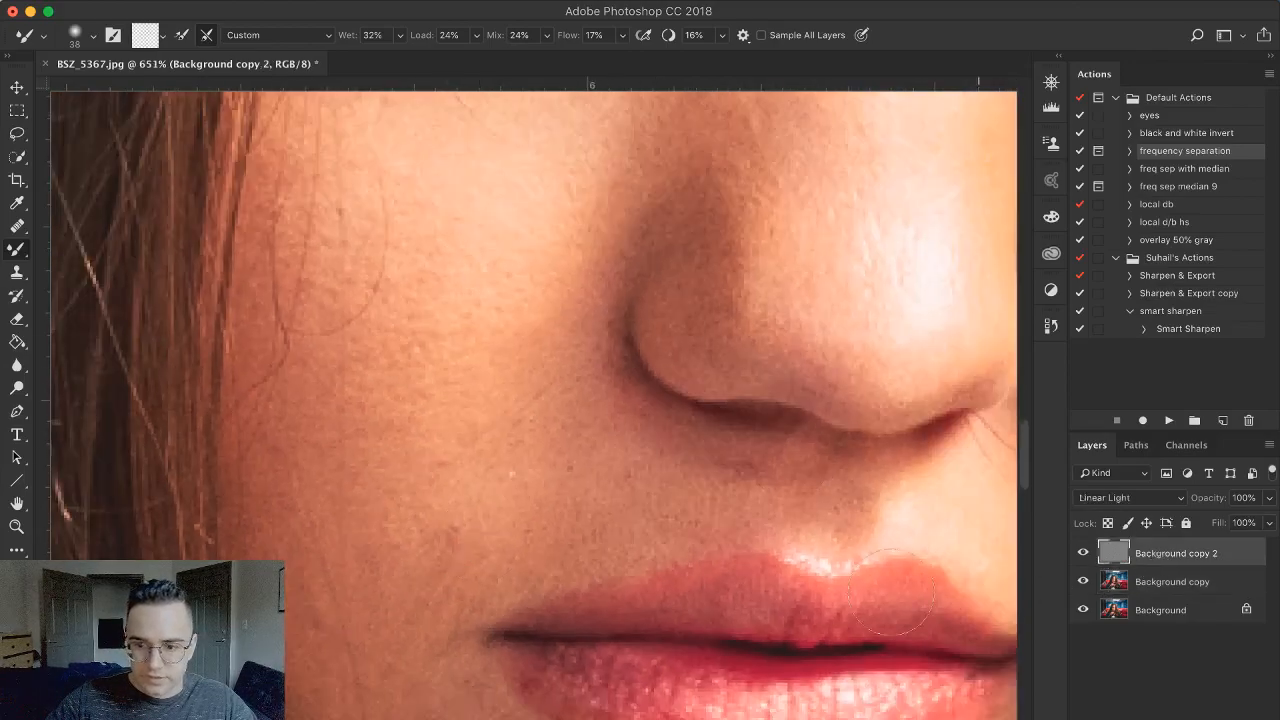
{"action": "left_click", "coordinate": [24, 276]}
{"action": "mouse_move", "coordinate": [485, 498]}
{"action": "left_mouse_down", "text": "ctrl+alt"}
{"action": "mouse_move", "coordinate": [428, 490]}
{"action": "mouse_move", "coordinate": [465, 512]}
{"action": "left_mouse_up", "text": "ctrl+alt"}
{"action": "left_click", "coordinate": [457, 491], "text": "alt"}
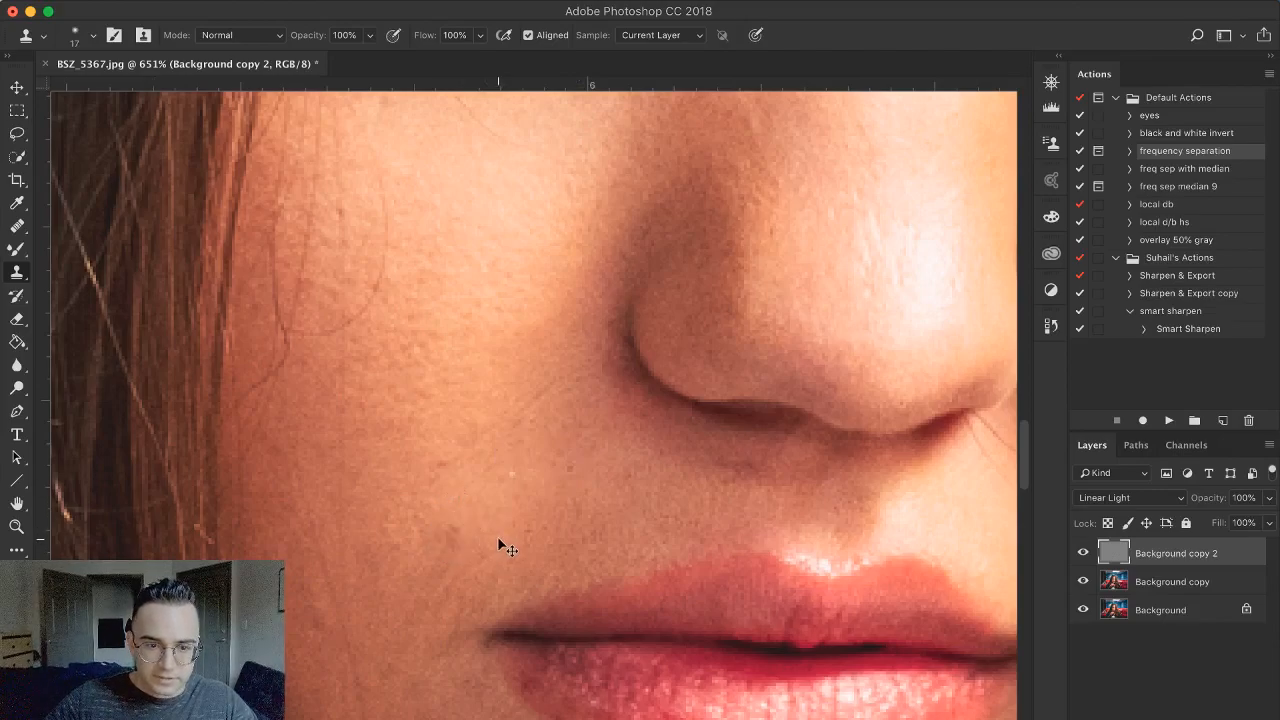
Clone out the remaining small cheek spots above the mouth corner with the Clone Stamp at sizes 13 to 14, undoing the misplaced dab
{"action": "left_click_drag", "start_coordinate": [473, 508], "coordinate": [443, 508], "text": "ctrl+alt"}
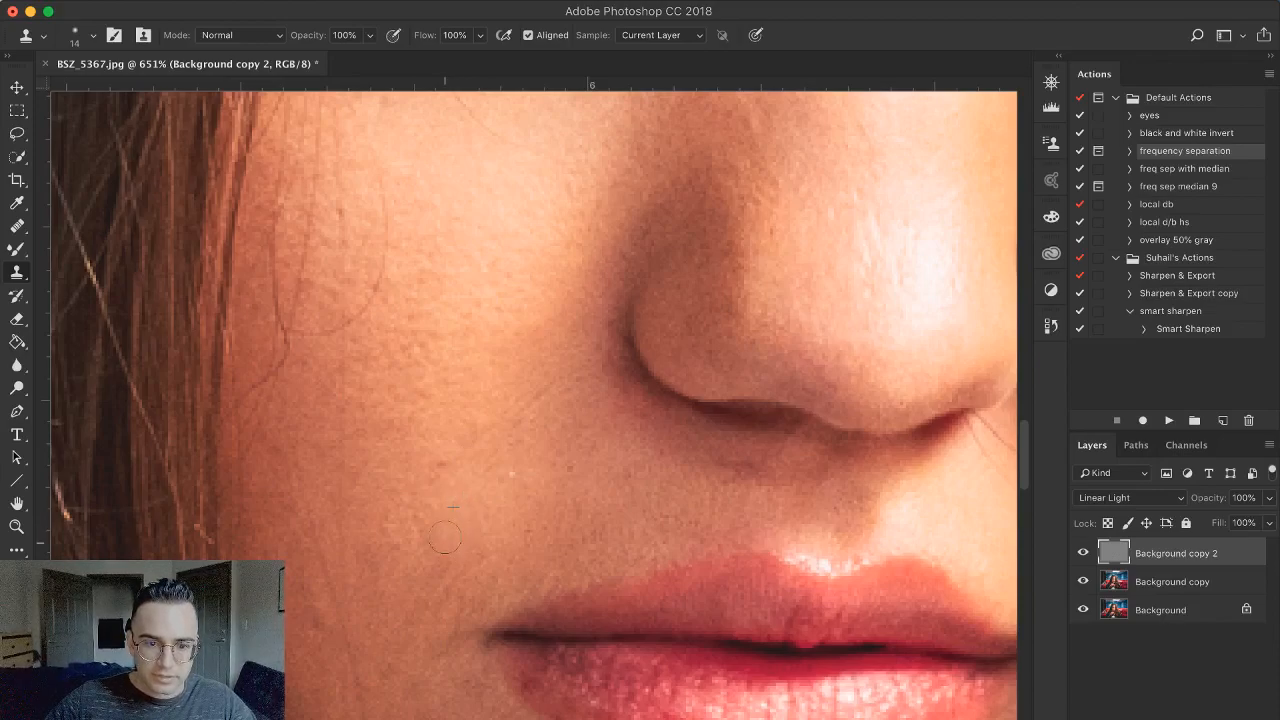
{"action": "mouse_move", "coordinate": [473, 513]}
{"action": "left_mouse_down", "text": "ctrl+alt"}
{"action": "mouse_move", "coordinate": [498, 515]}
{"action": "mouse_move", "coordinate": [491, 496]}
{"action": "left_mouse_up", "text": "ctrl+alt"}
{"action": "left_click", "coordinate": [441, 465]}
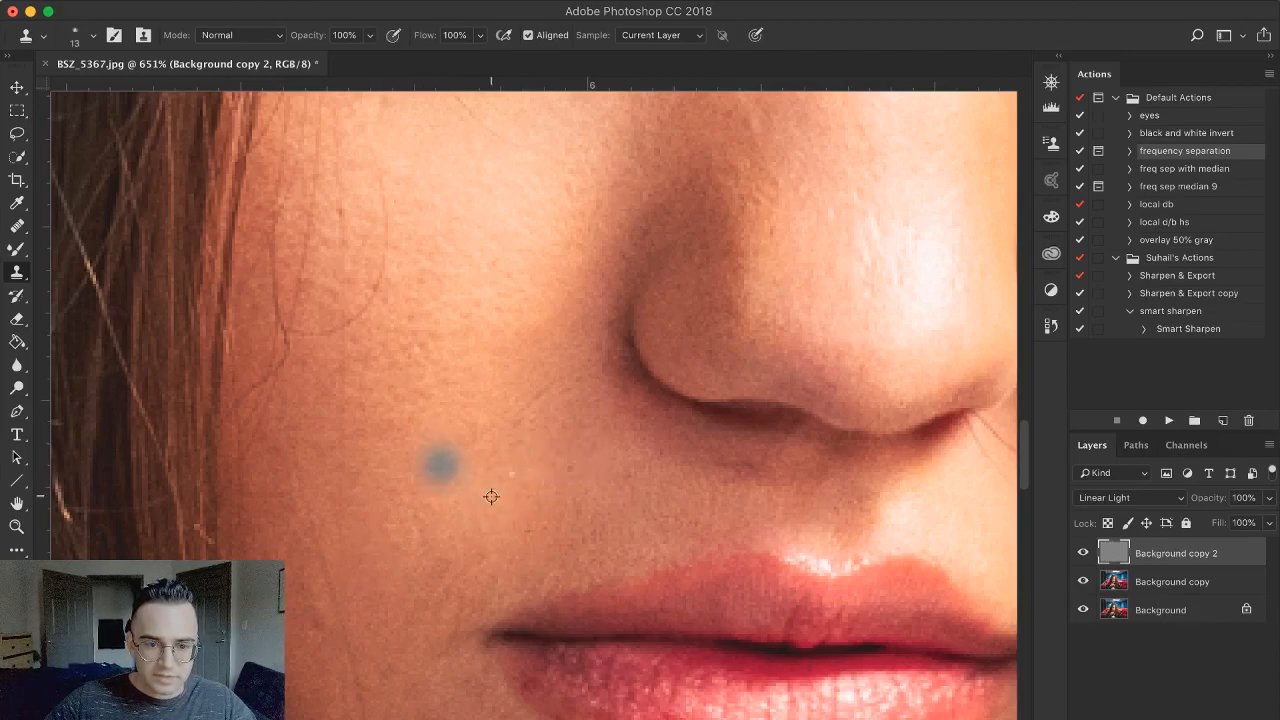
{"action": "key", "text": "super+z"}
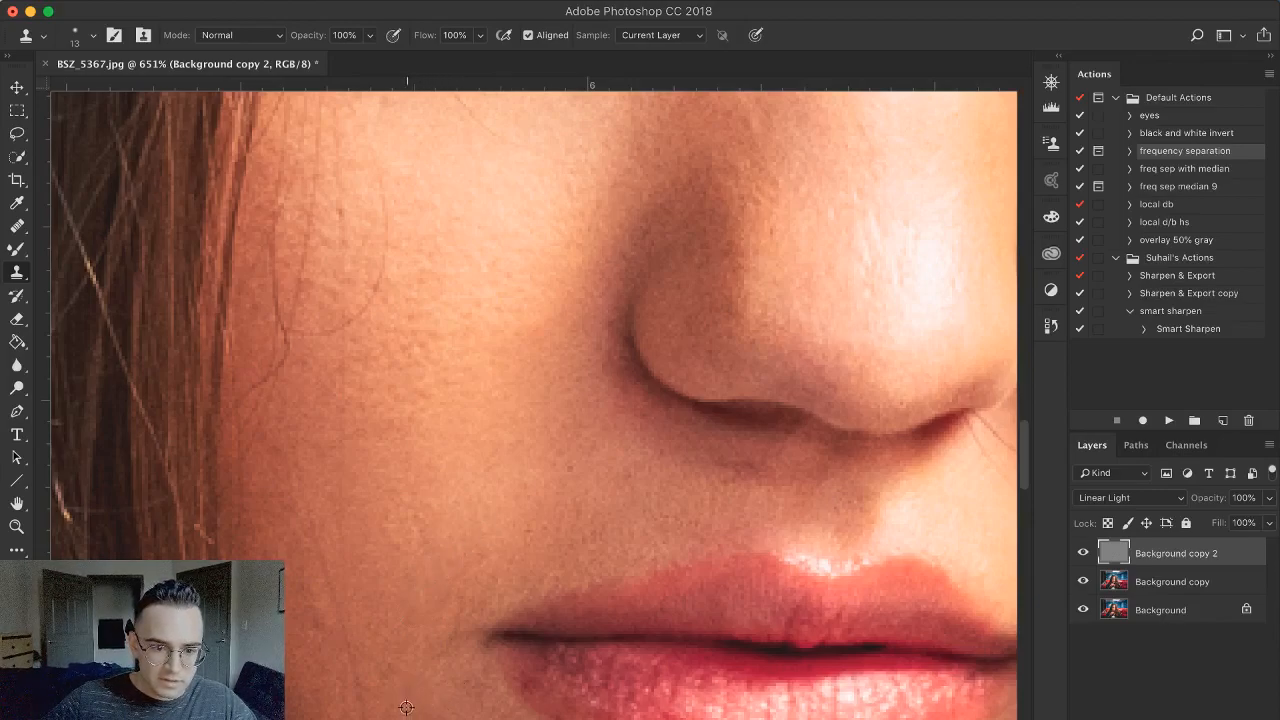
Clone texture over the lower lip and its corner with the Clone Stamp at sizes 10 to 13
{"action": "left_click", "coordinate": [574, 705], "text": "alt"}
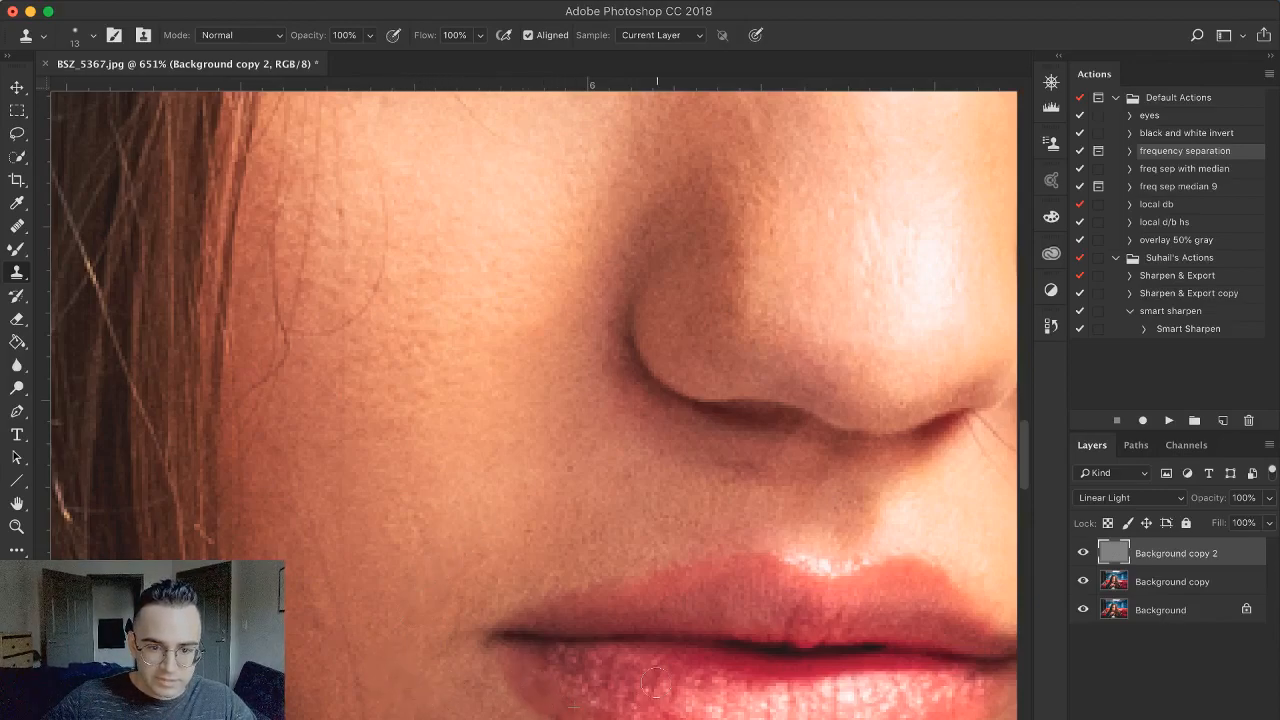
{"action": "left_click_drag", "start_coordinate": [654, 705], "coordinate": [634, 705]}
{"action": "left_click_drag", "start_coordinate": [535, 692], "coordinate": [525, 676]}
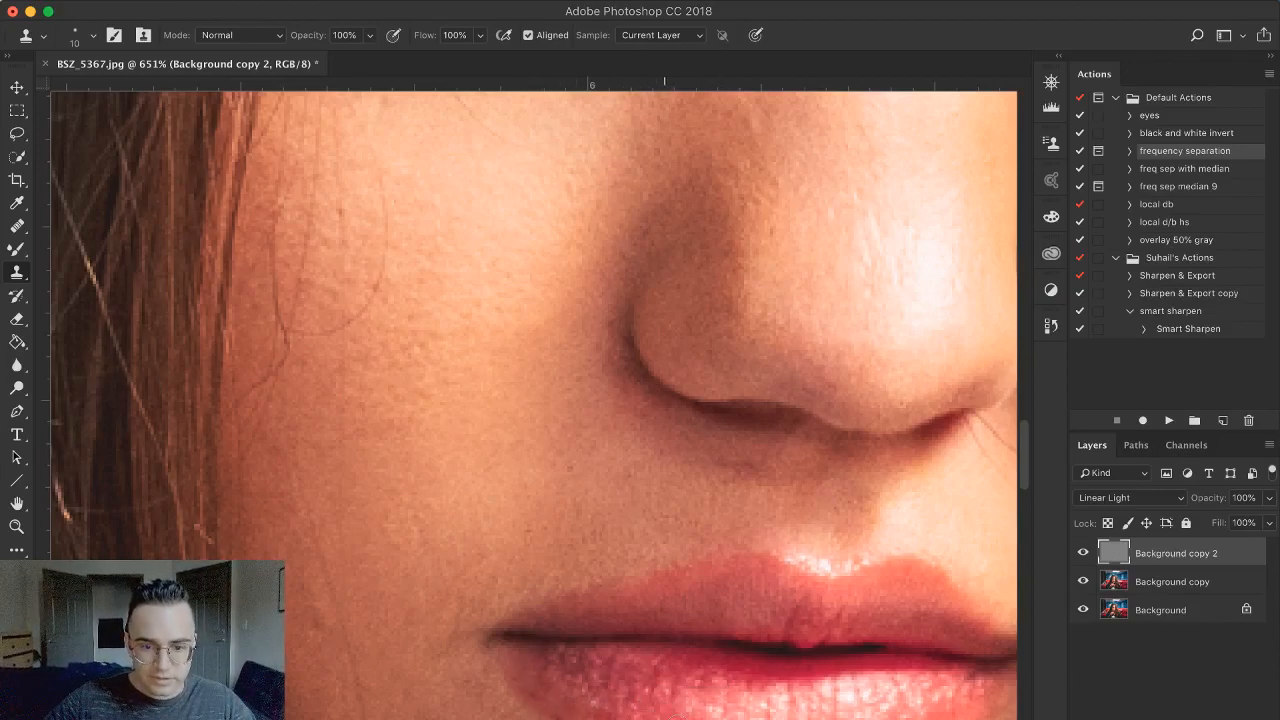
Clone clean texture over the small spots on the upper nose bridge between the eyes with a size 10 Clone Stamp
{"action": "key", "text": "super+0"}
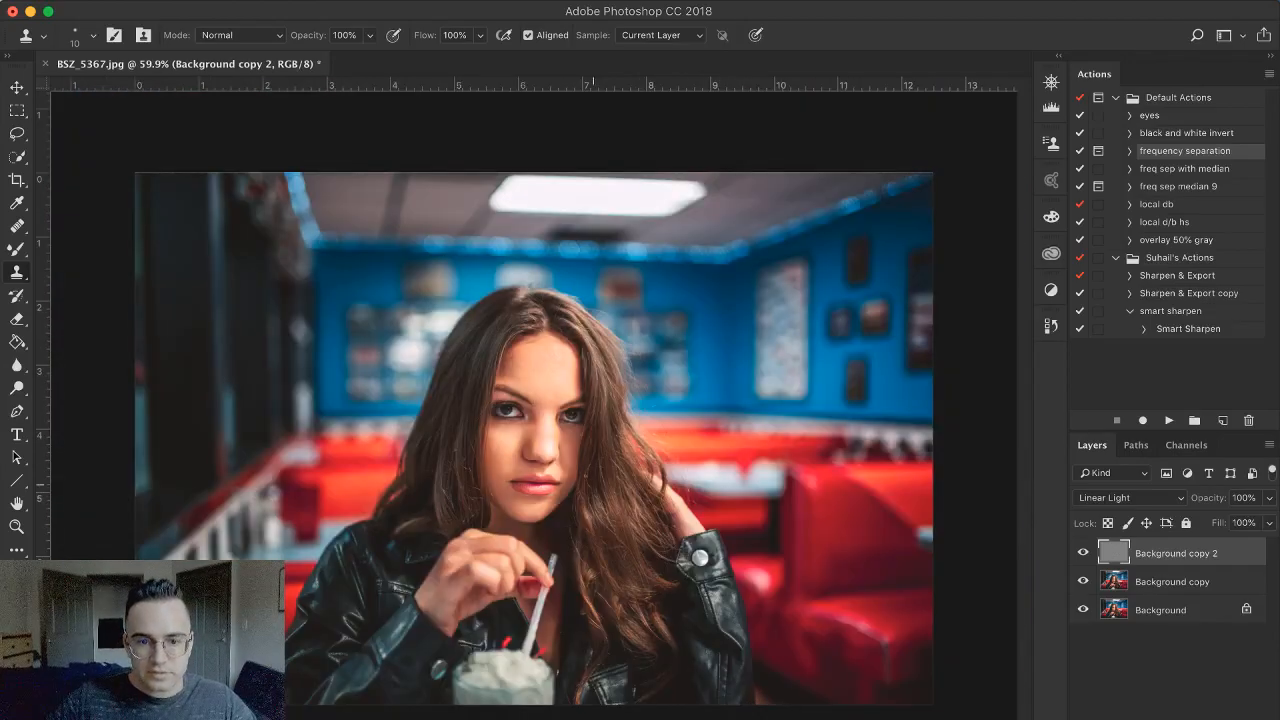
{"action": "left_click_drag", "start_coordinate": [553, 414], "coordinate": [700, 414]}
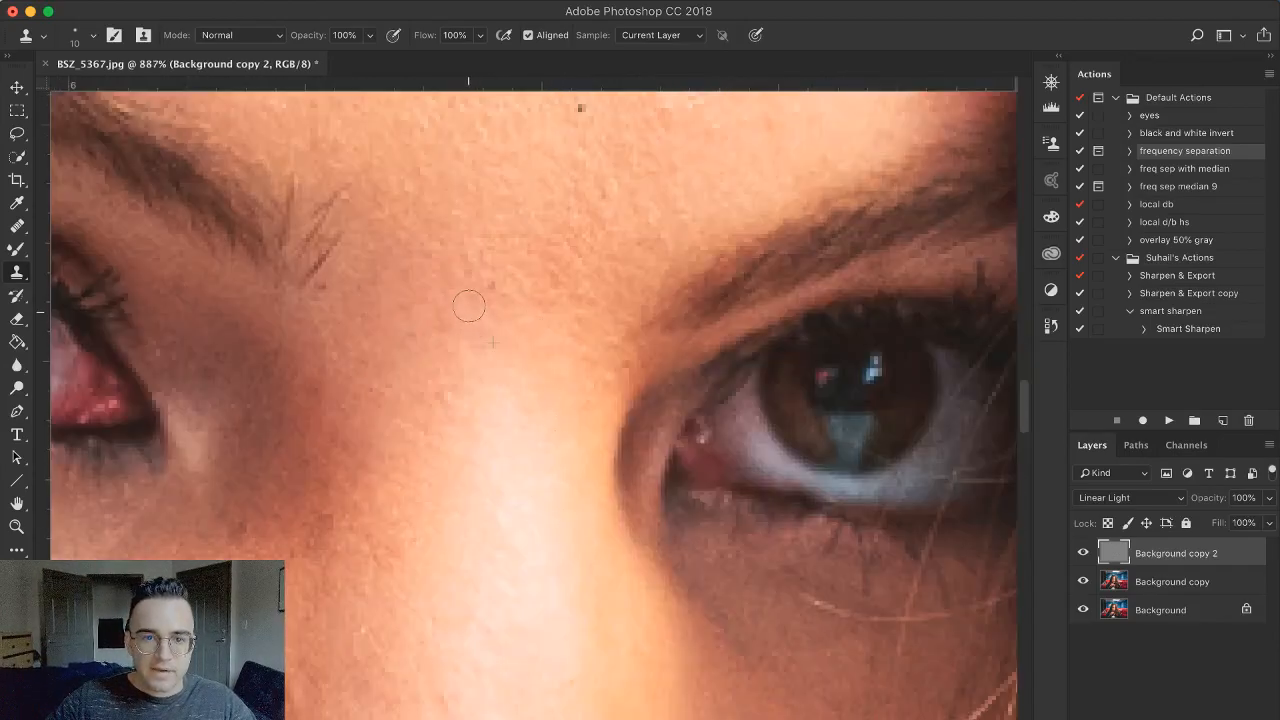
{"action": "left_click", "coordinate": [491, 284]}
{"action": "left_click", "coordinate": [440, 263], "text": "alt"}
{"action": "left_click", "coordinate": [488, 418]}
{"action": "key", "text": "super+z"}
{"action": "left_click", "coordinate": [471, 391], "text": "alt"}
{"action": "left_click", "coordinate": [480, 334]}
{"action": "left_click", "coordinate": [443, 374], "text": "alt"}
{"action": "left_click", "coordinate": [418, 334]}
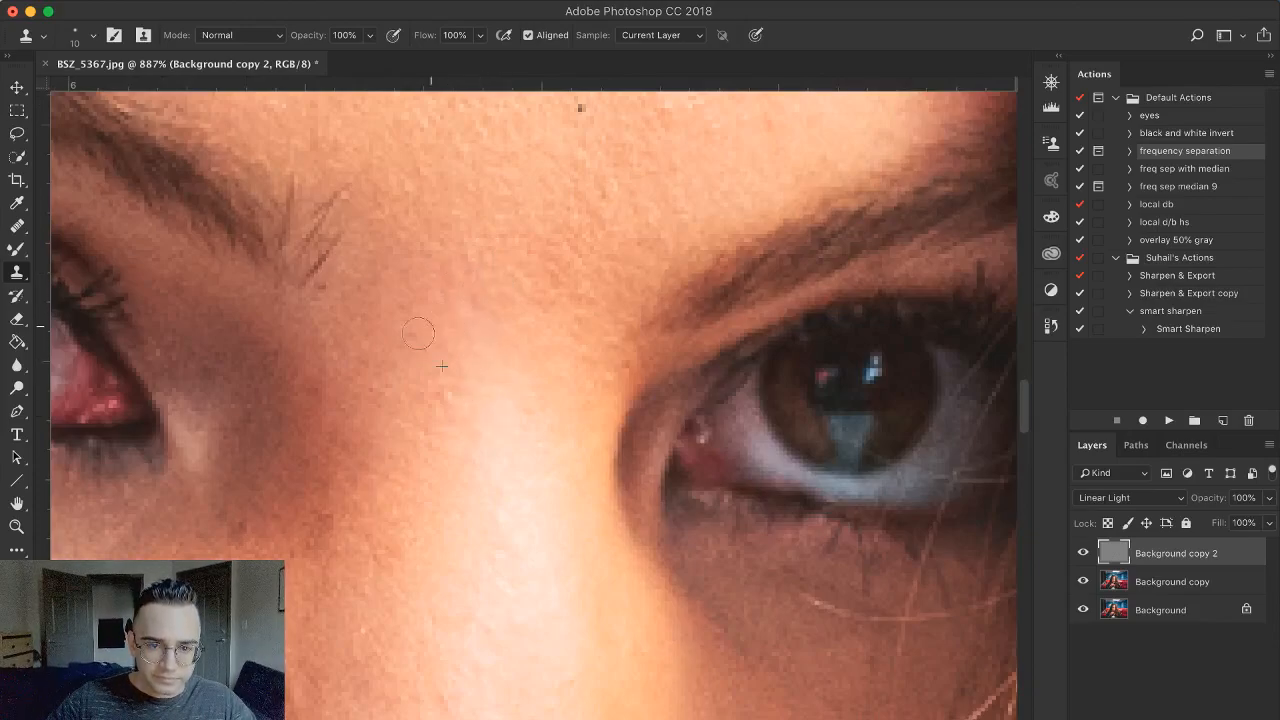
Sample nearby clean skin and clone out the marks between the eyebrows, beside the inner end of the brow over the shaded eye
{"action": "left_click", "coordinate": [551, 328], "text": "alt"}
{"action": "left_click", "coordinate": [591, 303]}
{"action": "left_click", "coordinate": [528, 215], "text": "alt"}
{"action": "left_click", "coordinate": [548, 258]}
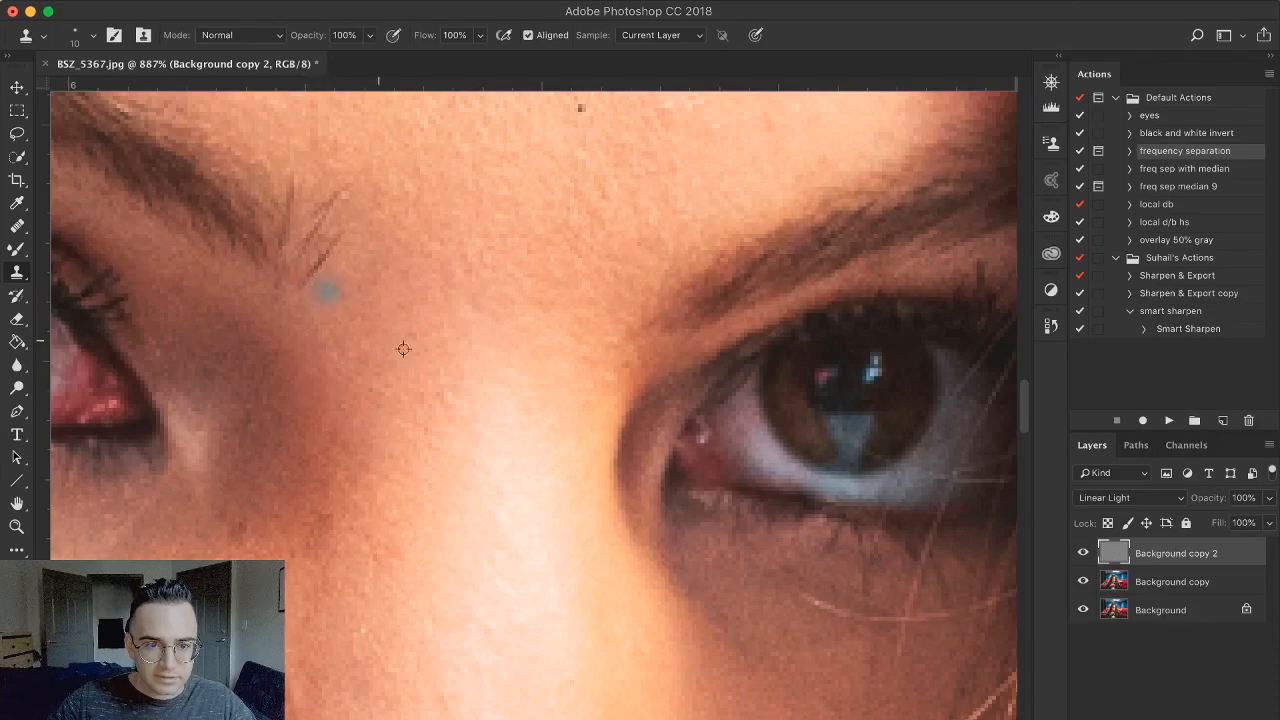
Clone smooth texture over the skin around the inner corner of the lit eye with the Clone Stamp at sizes 7 to 12
{"action": "scroll", "coordinate": [297, 411], "scroll_direction": "down", "scroll_amount": 3}
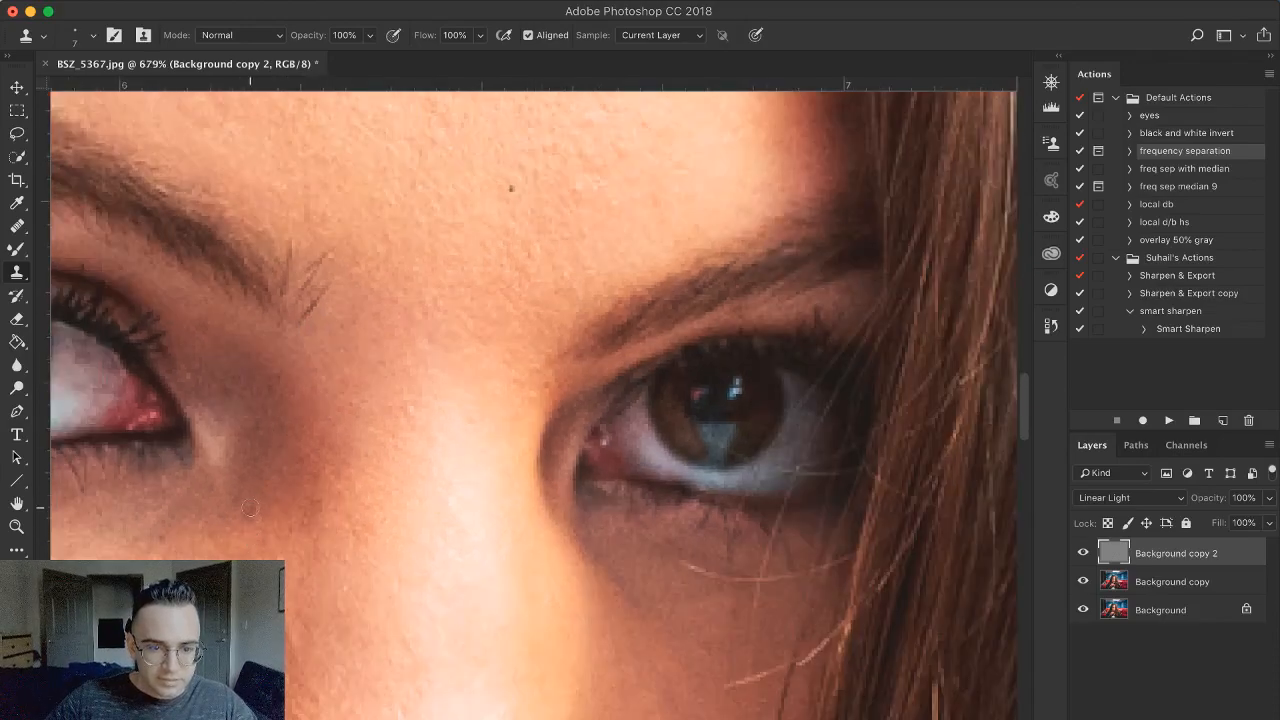
{"action": "left_click_drag", "start_coordinate": [230, 527], "coordinate": [246, 534]}
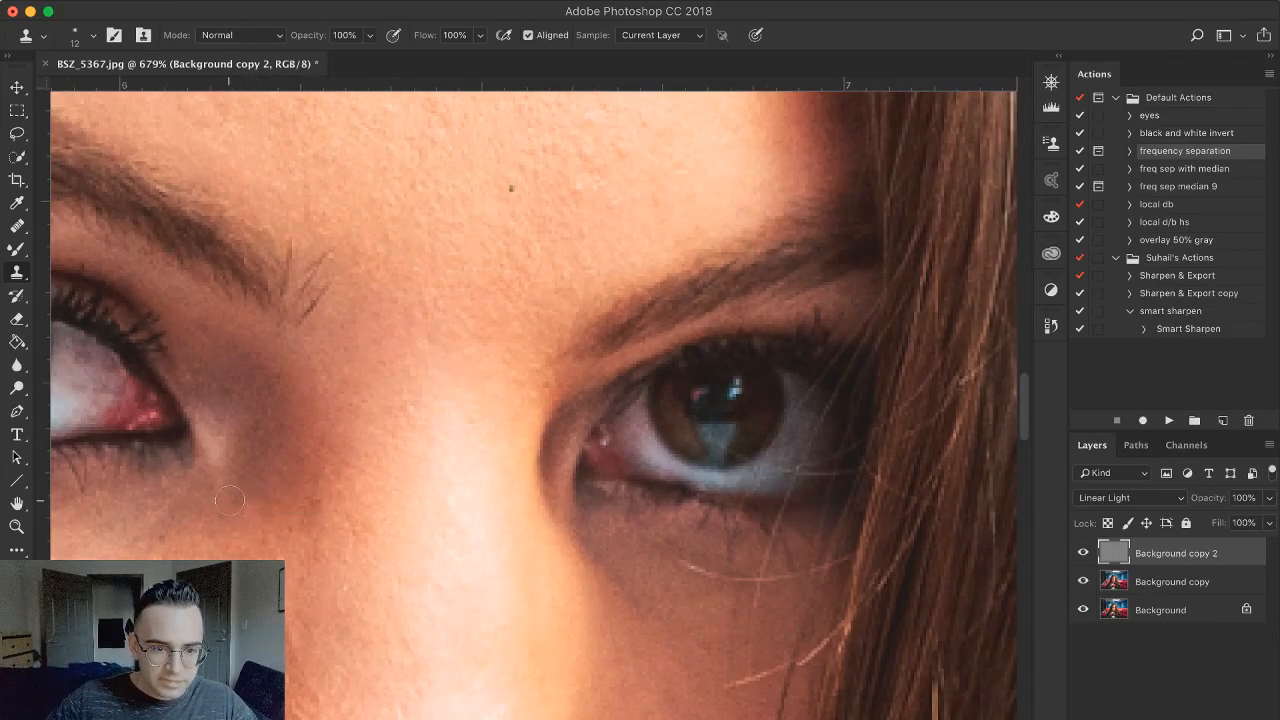
{"action": "left_click", "coordinate": [290, 392], "text": "alt"}
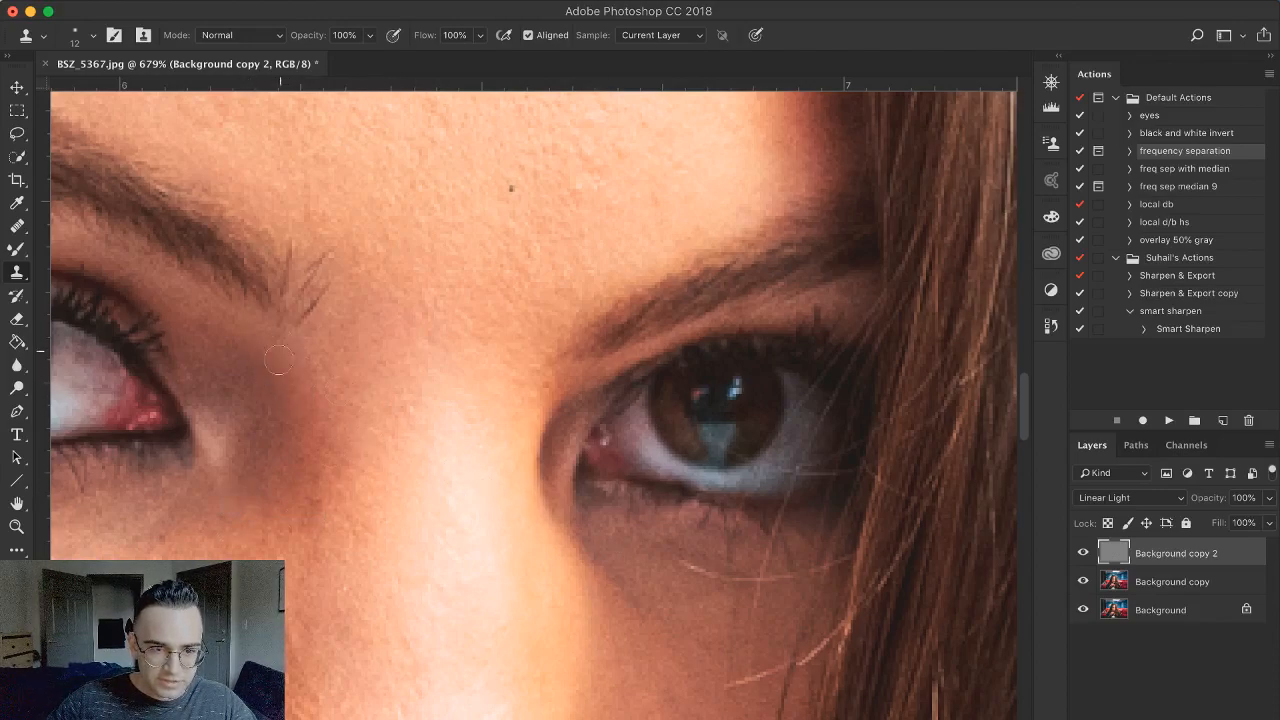
Clone smooth texture over the faint crease and marks on the shaded side of the forehead with the Clone Stamp at sizes 20 and 15
{"action": "scroll", "coordinate": [383, 304], "scroll_direction": "left", "scroll_amount": 5}
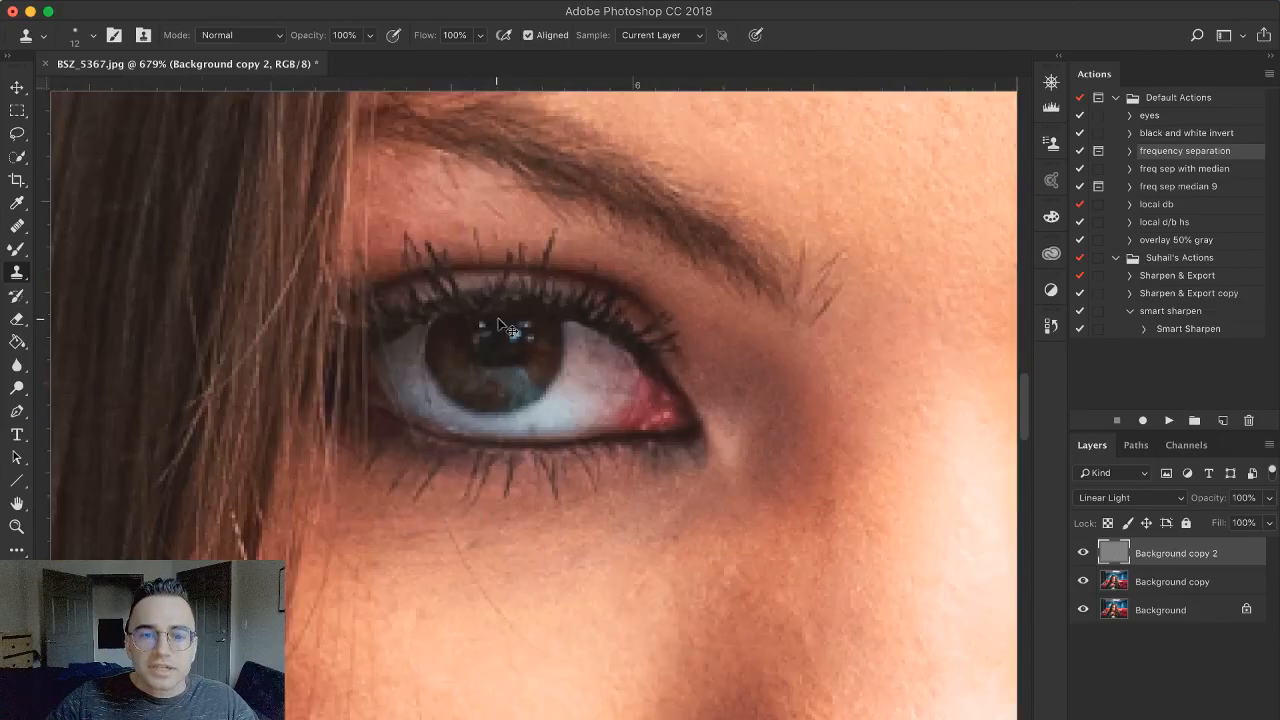
{"action": "scroll", "coordinate": [620, 342], "scroll_direction": "down", "scroll_amount": 2}
{"action": "scroll", "coordinate": [446, 357], "scroll_direction": "up", "scroll_amount": 6}
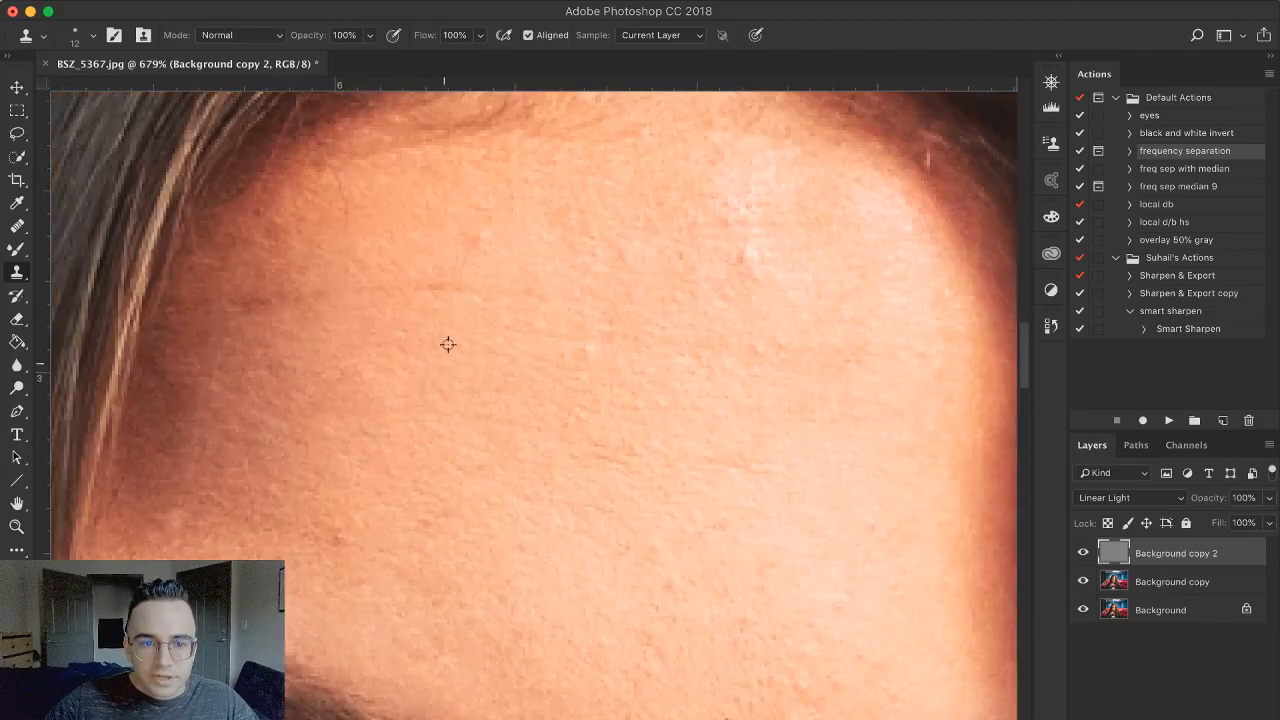
{"action": "key", "text": "bracketright"}
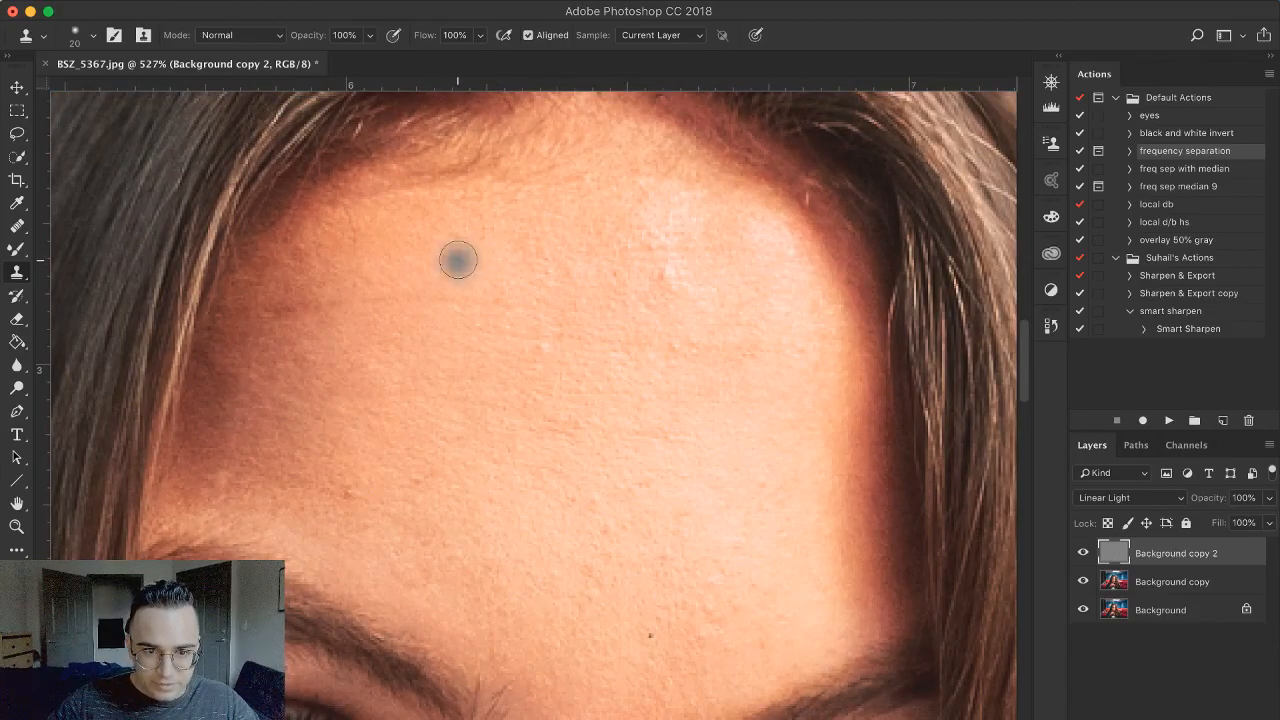
{"action": "left_click", "coordinate": [655, 336]}
{"action": "key", "text": "super+z"}
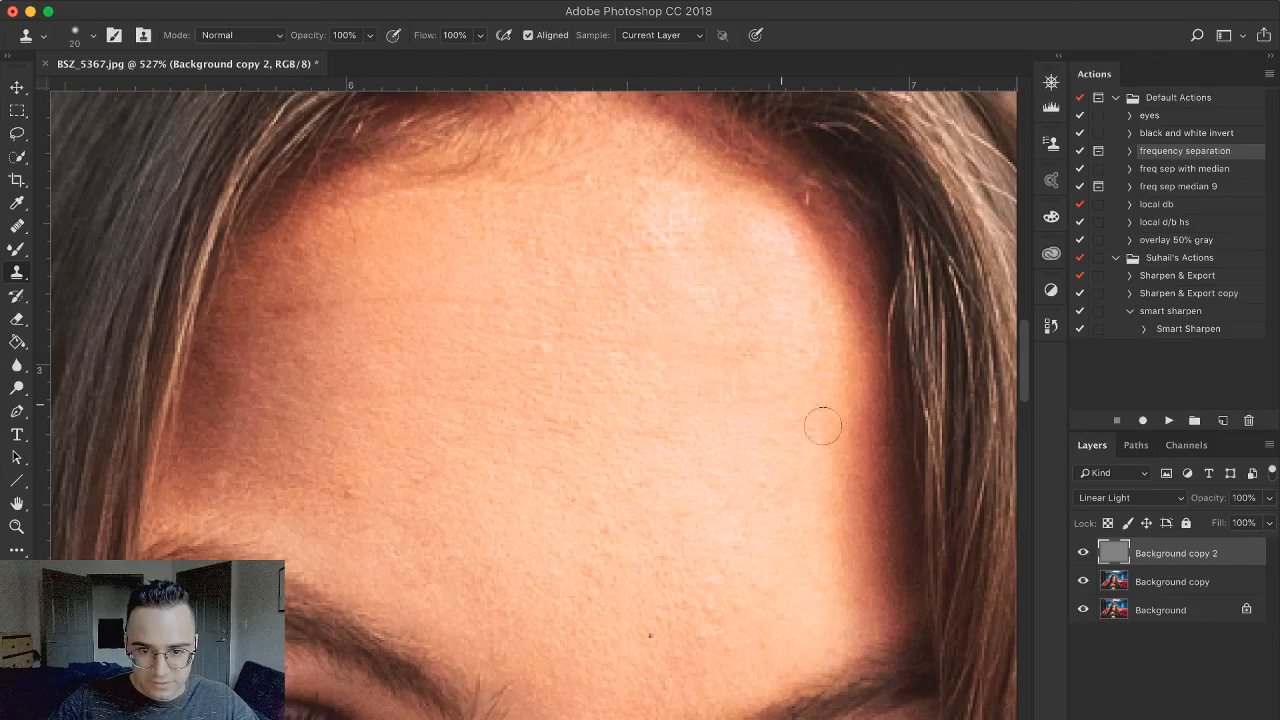
{"action": "scroll", "coordinate": [506, 322], "scroll_direction": "down", "scroll_amount": 5}
{"action": "scroll", "coordinate": [448, 310], "scroll_direction": "up", "scroll_amount": 4}
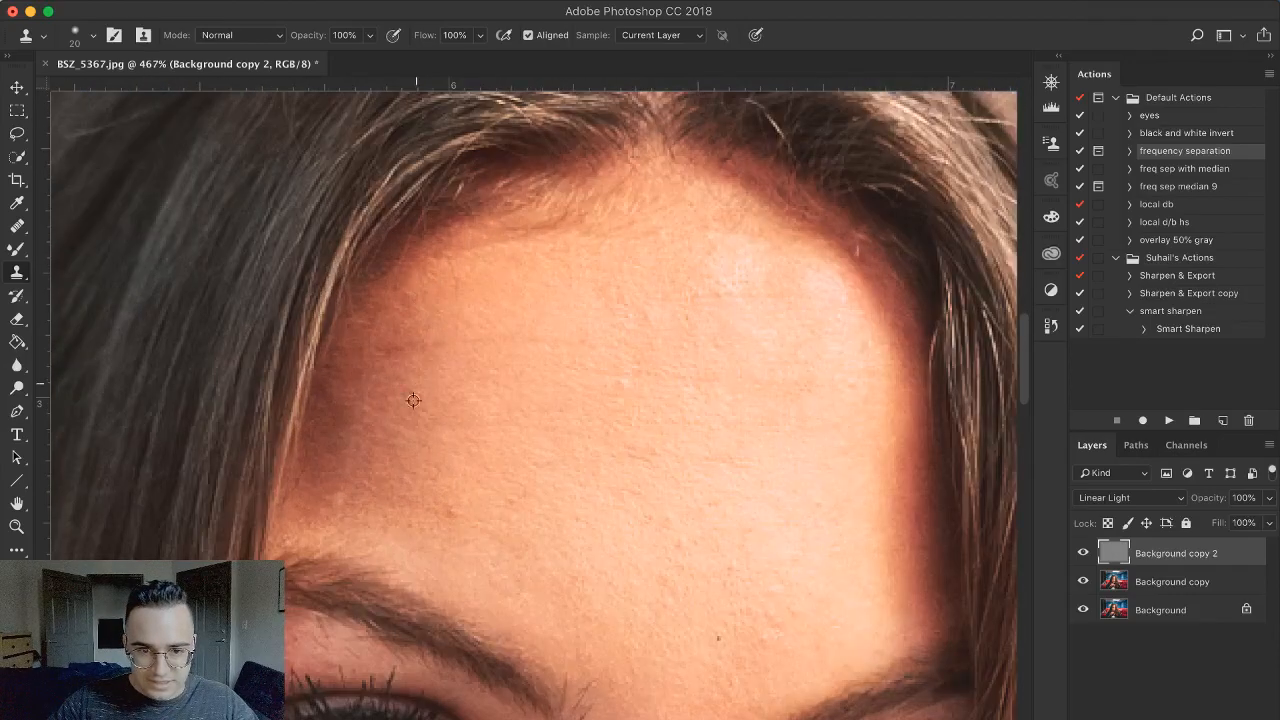
{"action": "key", "text": "bracketleft"}
{"action": "left_click", "coordinate": [388, 348], "text": "alt"}
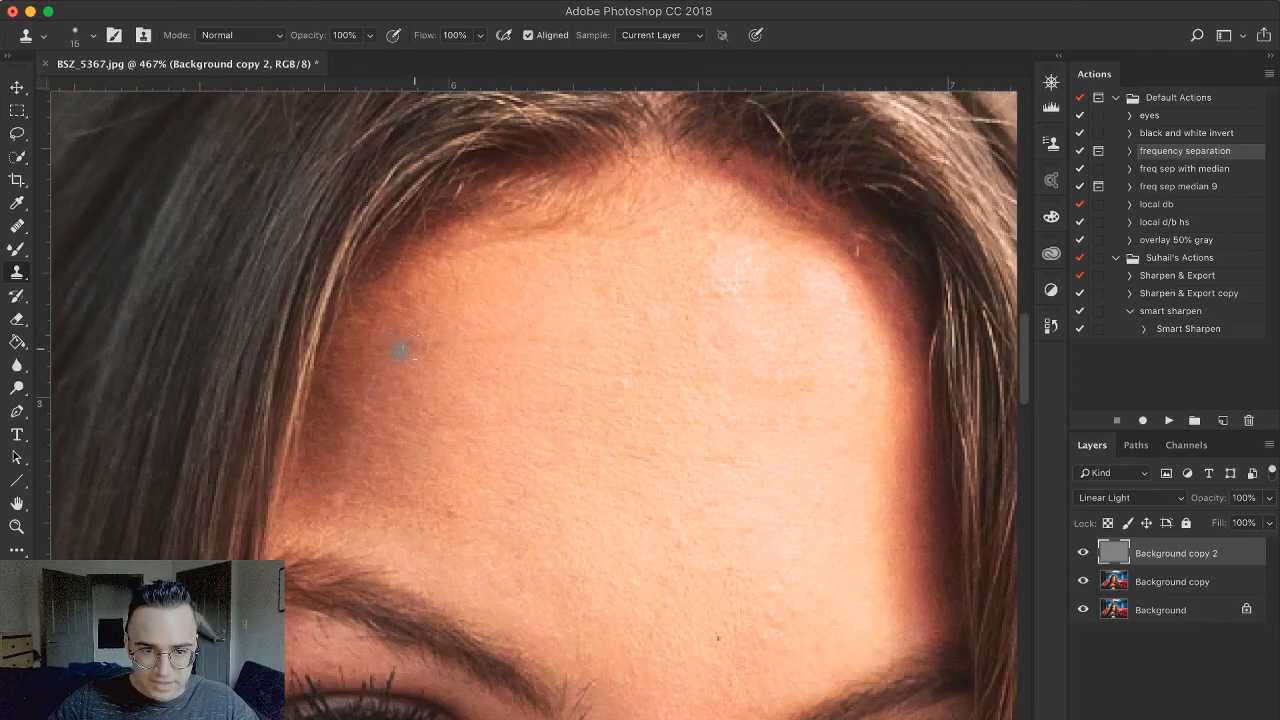
Merge all visible layers into the Background layer
{"action": "scroll", "coordinate": [685, 389], "scroll_direction": "down", "scroll_amount": 3}
{"action": "key", "text": "super+shift+e"}
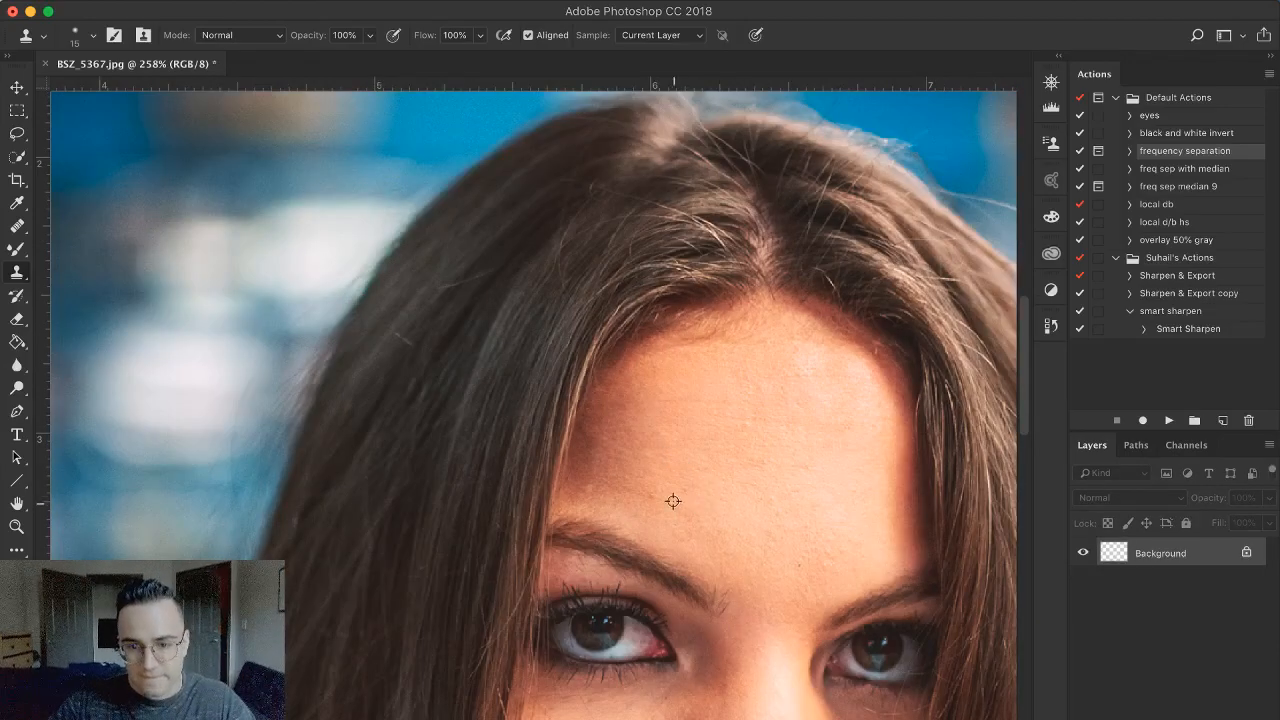
{"action": "scroll", "coordinate": [694, 504], "scroll_direction": "down", "scroll_amount": 5}
{"action": "scroll", "coordinate": [525, 445], "scroll_direction": "up", "scroll_amount": 3}
{"action": "scroll", "coordinate": [524, 409], "scroll_direction": "up", "scroll_amount": 4}
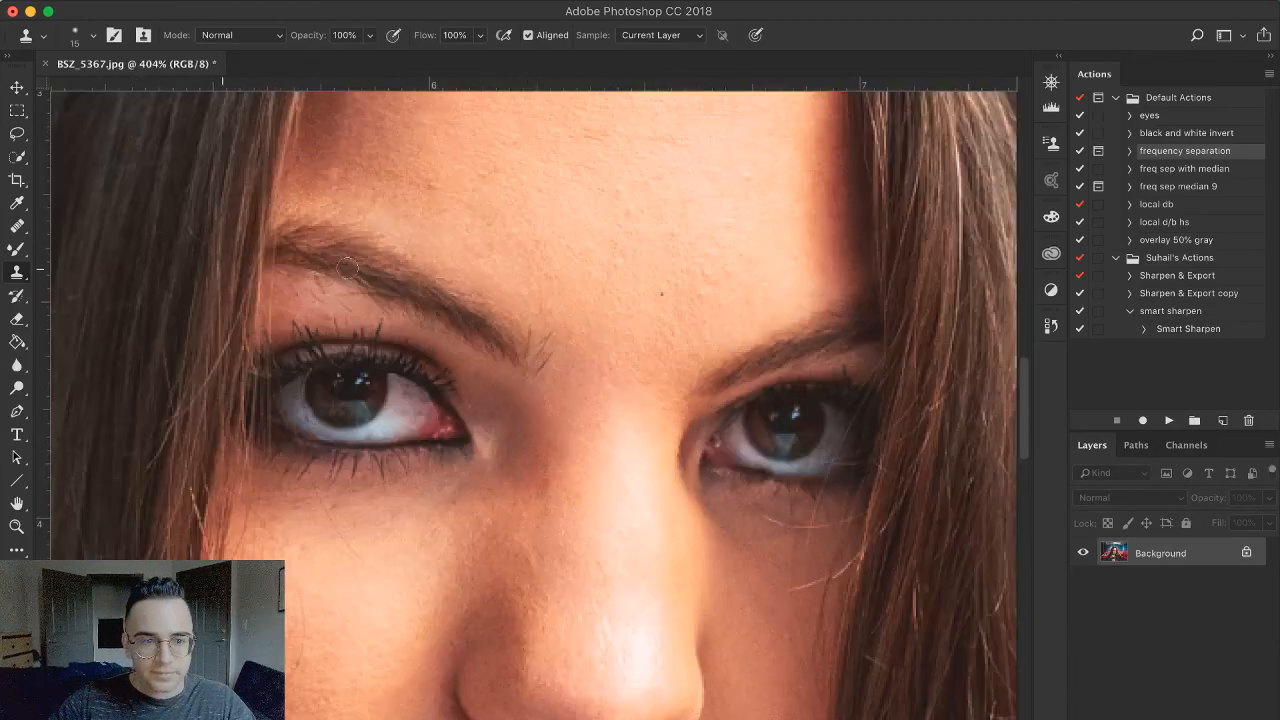
Run the local d/b hs action to build the Dodge and Burn group, and examine the curves of its Dodge and Burn layers
{"action": "left_click", "coordinate": [1170, 224]}
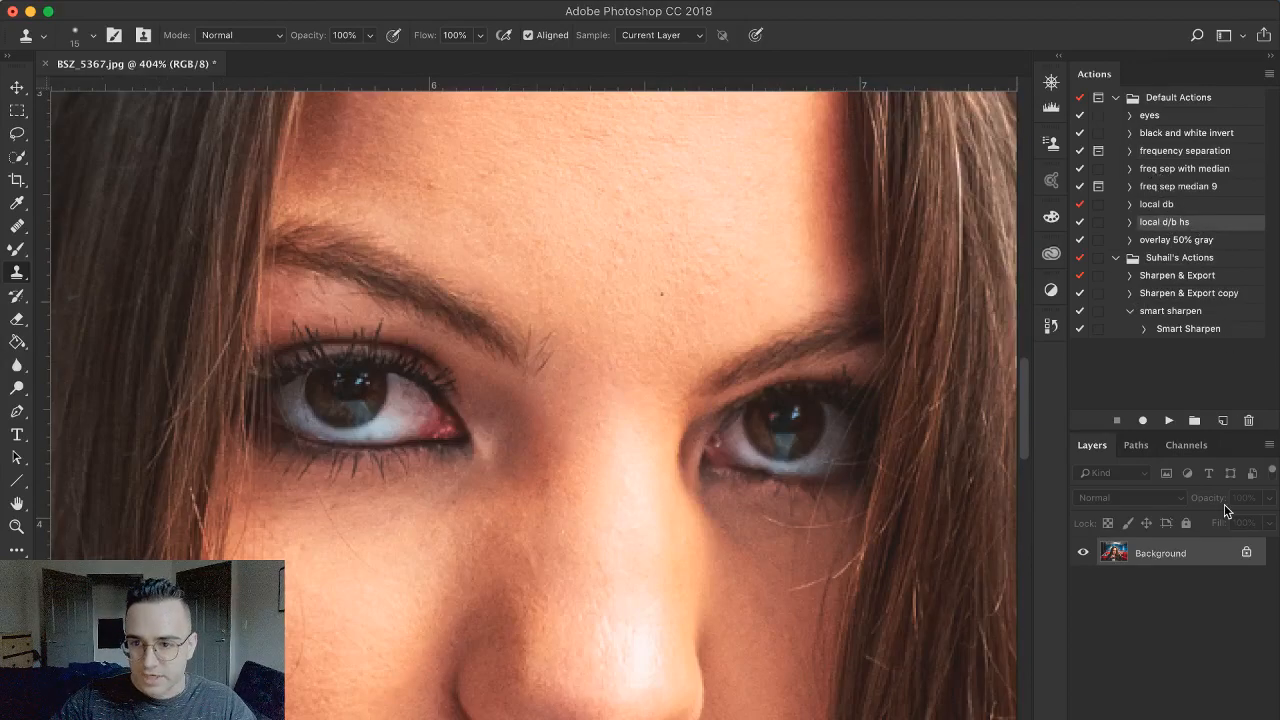
{"action": "left_click", "coordinate": [1169, 420]}
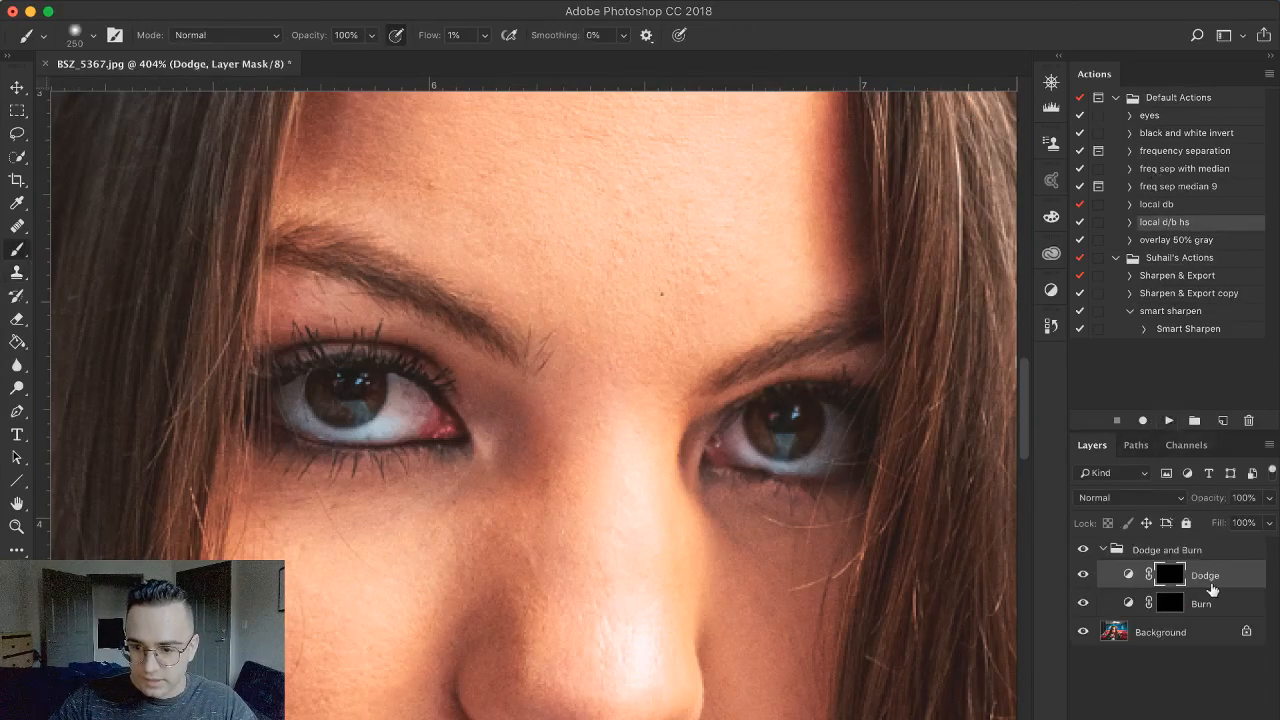
{"action": "double_click", "coordinate": [1128, 575]}
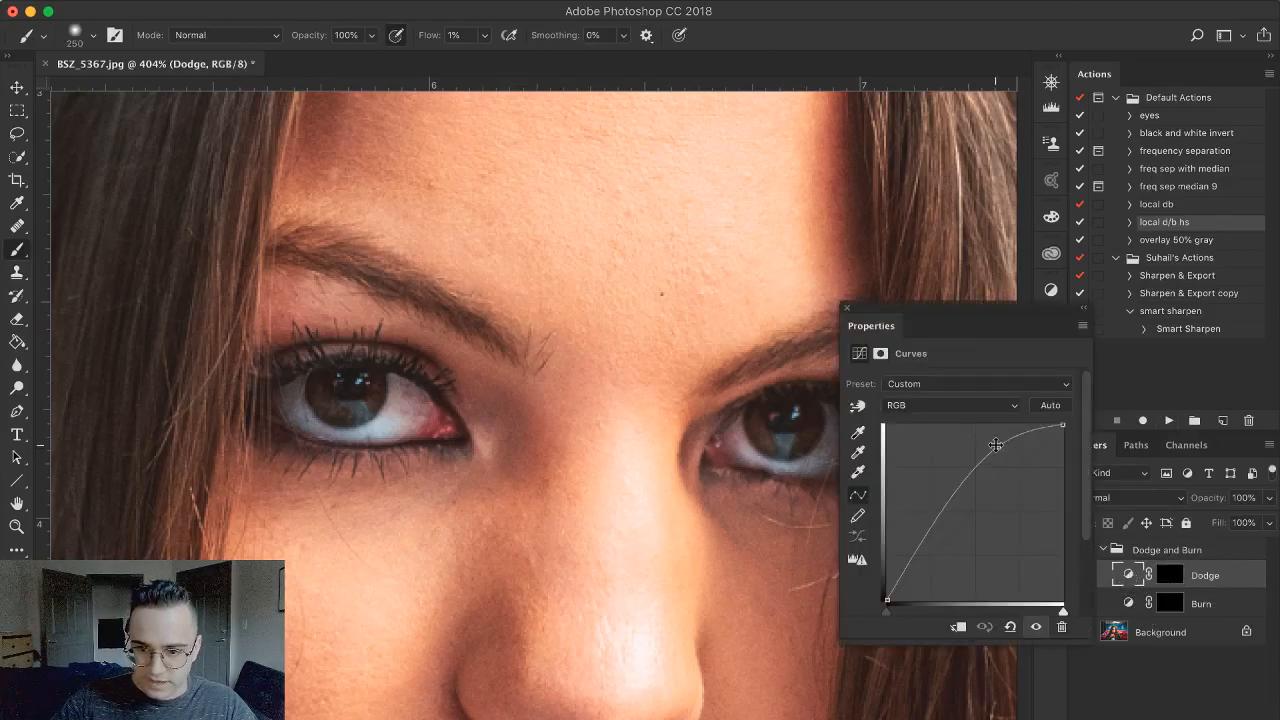
{"action": "left_click", "coordinate": [1128, 606]}
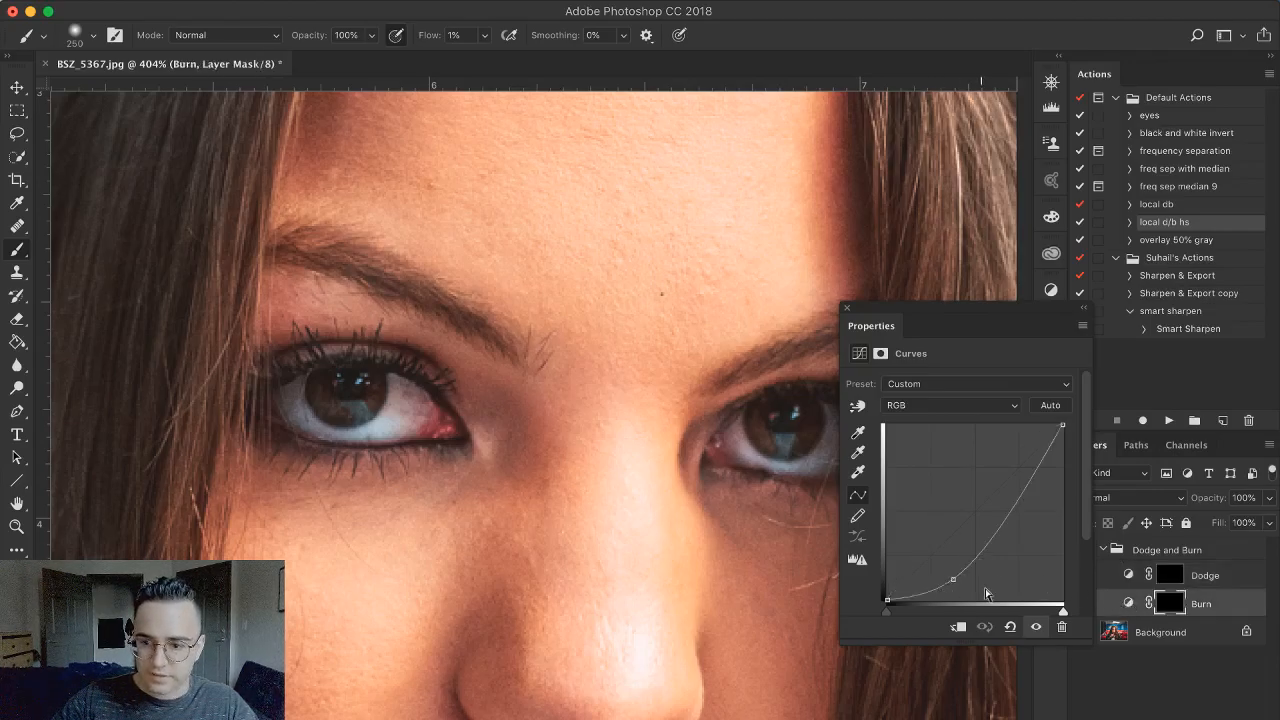
{"action": "left_click_drag", "start_coordinate": [950, 576], "coordinate": [957, 589]}
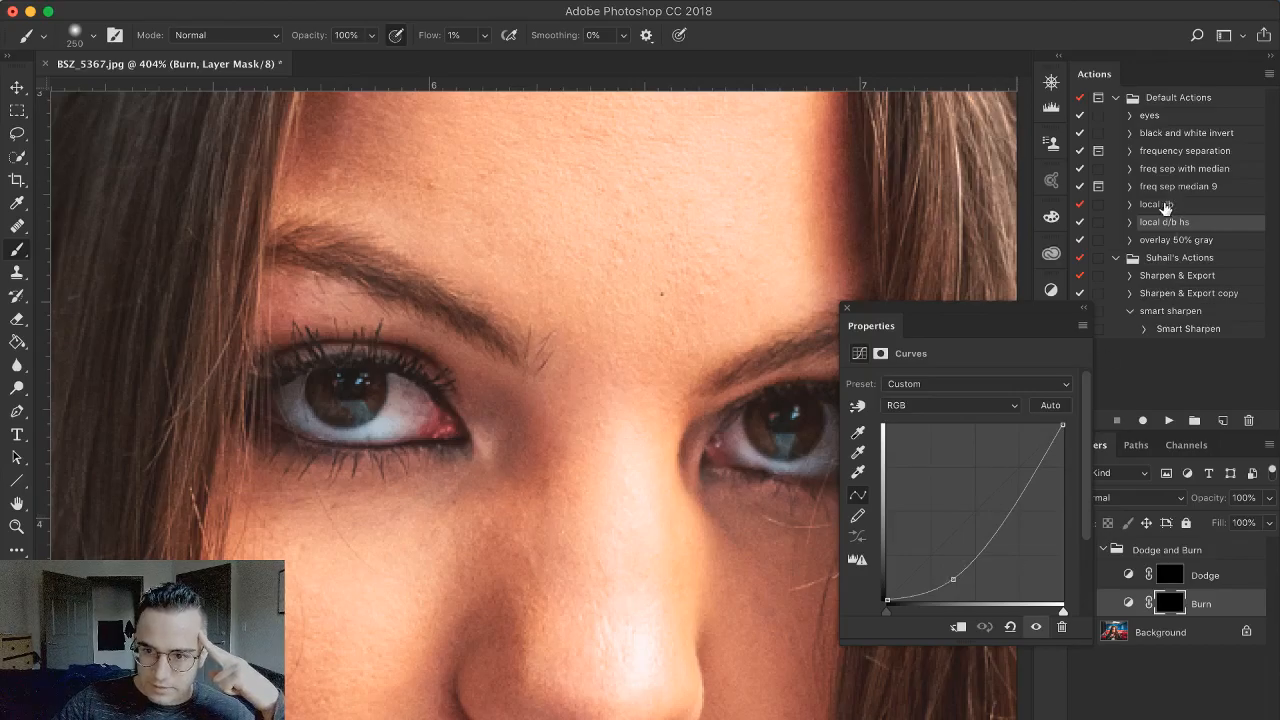
Run the local db action and examine the curves of the Dodge and Burn layers it adds
{"action": "left_click", "coordinate": [1160, 205]}
{"action": "left_click", "coordinate": [1170, 421]}
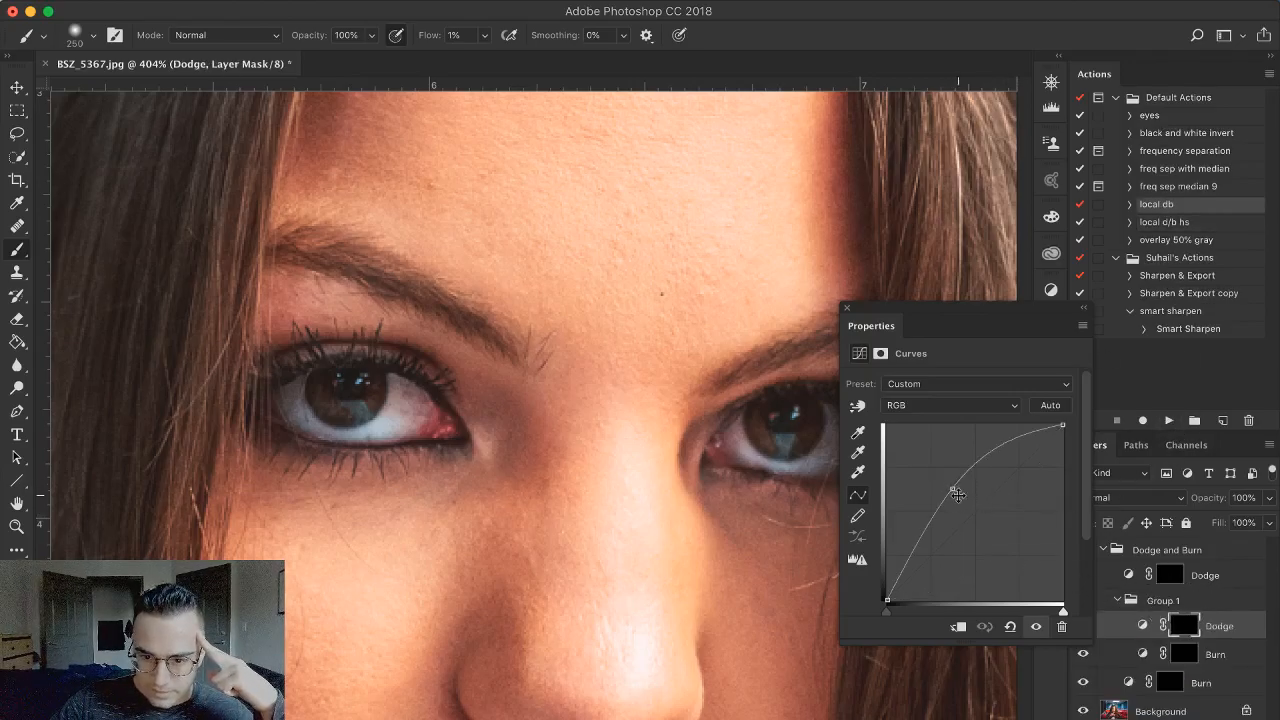
{"action": "left_click", "coordinate": [1184, 655]}
{"action": "left_click", "coordinate": [1142, 654]}
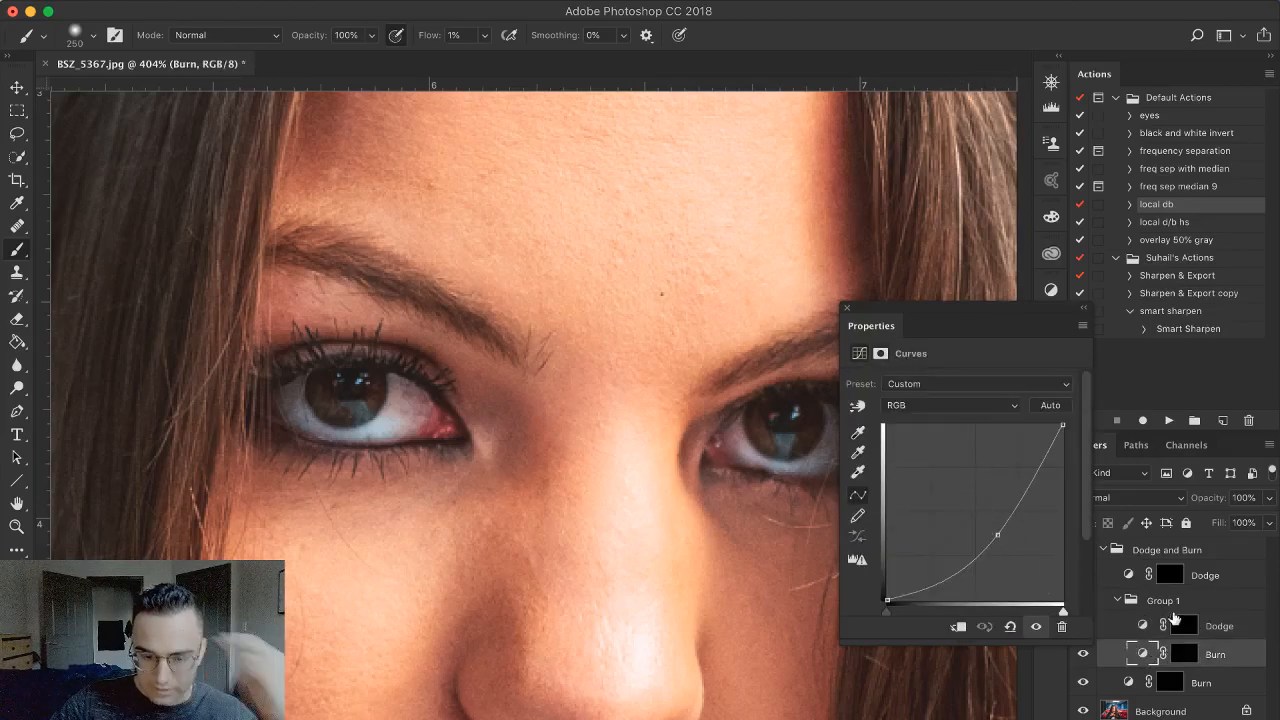
Undo the local db action step by step until only the original Dodge and Burn group remains above the Background
{"action": "key", "text": "alt+super+z"}
{"action": "key", "text": "alt+super+z"}
{"action": "key", "text": "alt+super+z"}
{"action": "key", "text": "alt+super+z"}
{"action": "key", "text": "alt+super+z"}
{"action": "key", "text": "alt+super+z"}
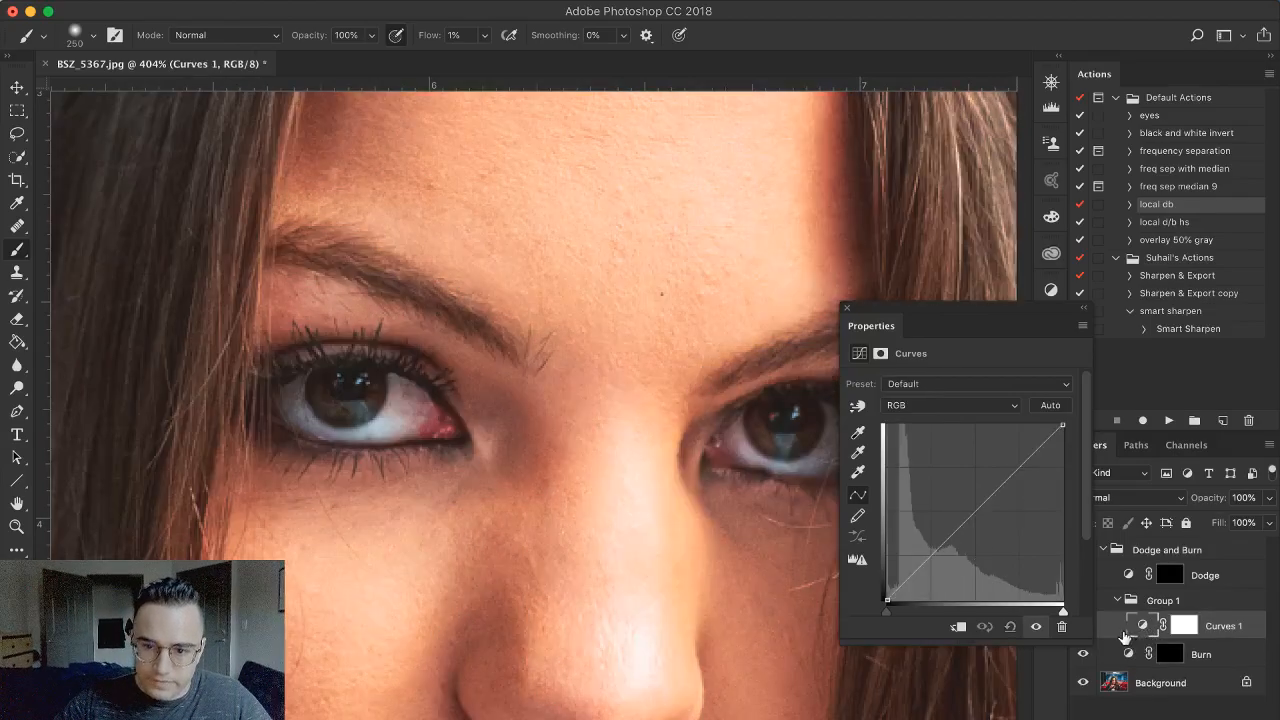
{"action": "key", "text": "alt+super+z"}
{"action": "key", "text": "alt+super+z"}
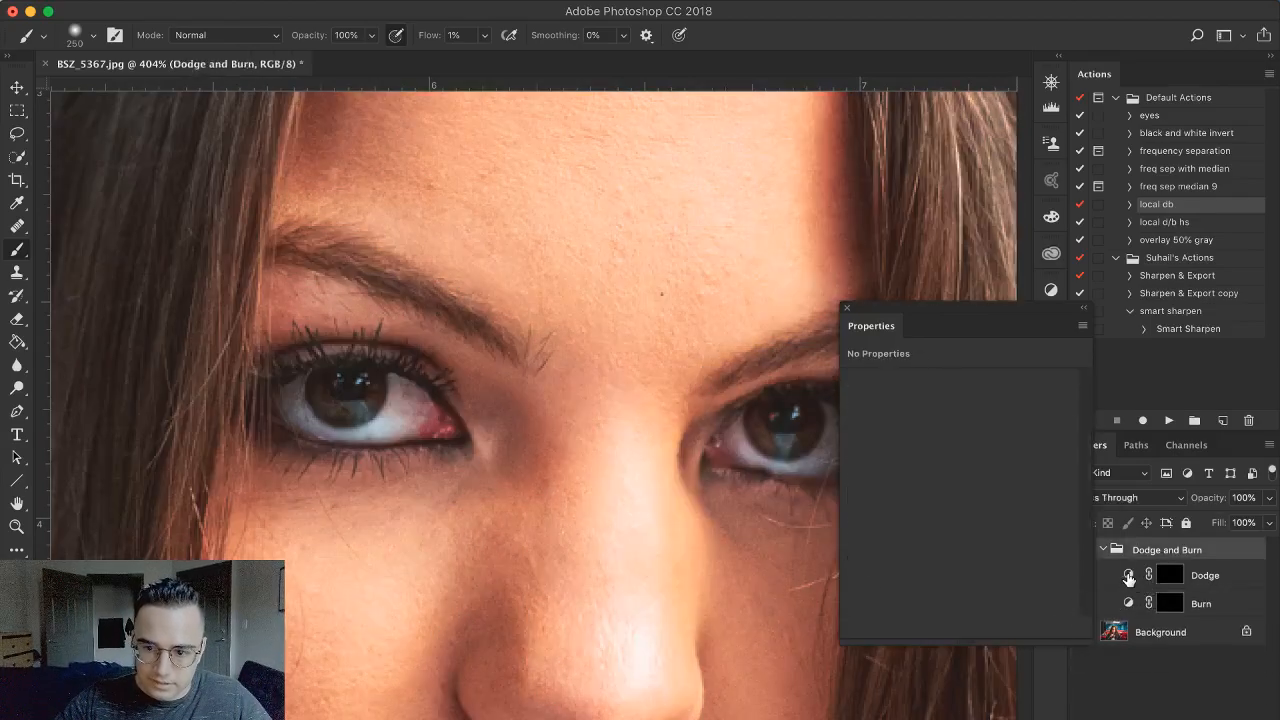
Select the Dodge layer's curves adjustment, and collapse the floating Properties panel into the icon dock
{"action": "left_click", "coordinate": [1128, 577]}
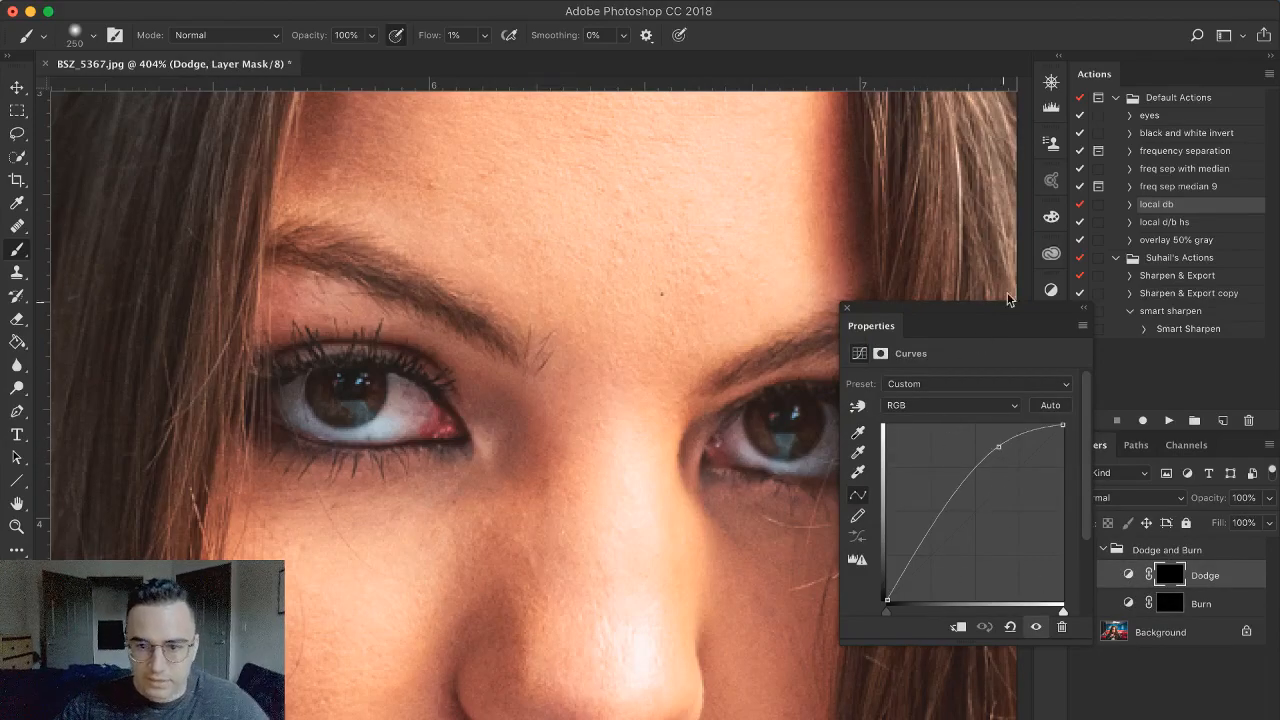
{"action": "left_click_drag", "start_coordinate": [891, 316], "coordinate": [1049, 366]}
{"action": "left_click", "coordinate": [1058, 368]}
{"action": "left_click", "coordinate": [1058, 368]}
Dodge the dark patches along the shaded side of the nose on the Dodge mask, reducing the brush size from 8 to 3
{"action": "scroll", "coordinate": [540, 520], "scroll_direction": "down", "scroll_amount": 5}
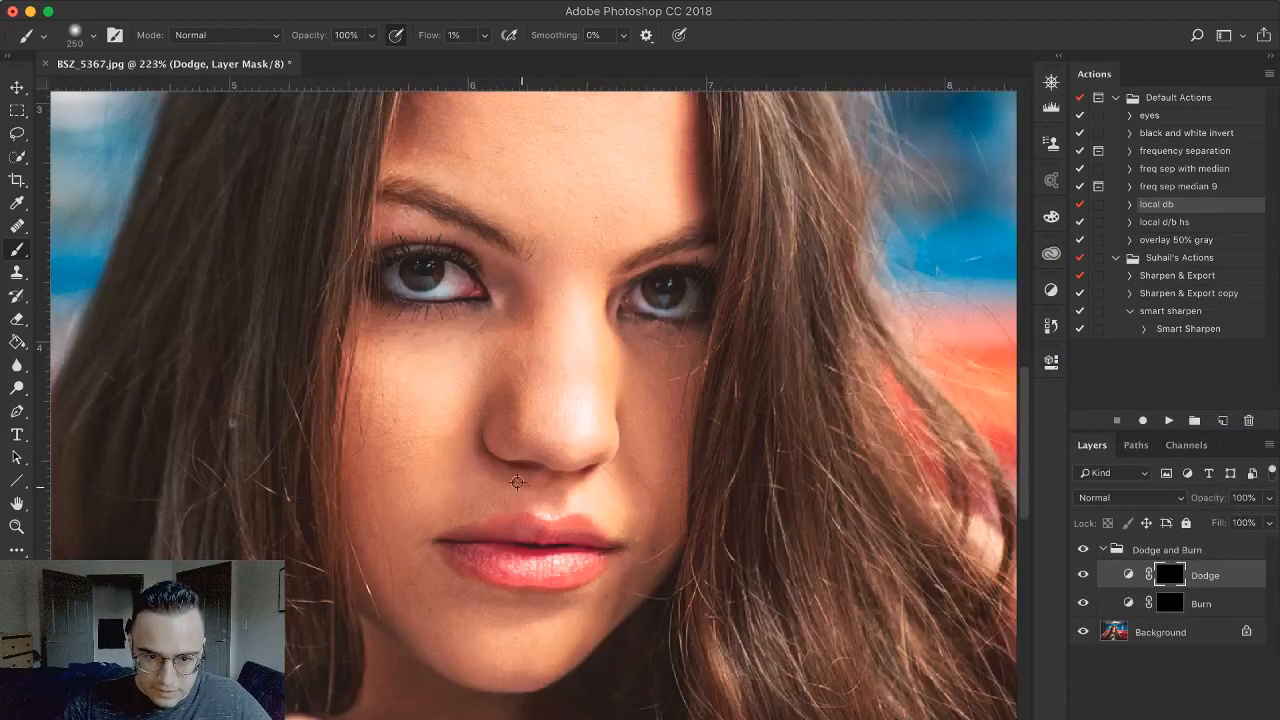
{"action": "scroll", "coordinate": [488, 432], "scroll_direction": "up", "scroll_amount": 6}
{"action": "scroll", "coordinate": [489, 433], "scroll_direction": "up", "scroll_amount": 3}
{"action": "left_click_drag", "start_coordinate": [553, 434], "coordinate": [190, 433], "text": "ctrl+alt"}
{"action": "mouse_move", "coordinate": [651, 448]}
{"action": "left_mouse_down", "text": "ctrl+alt"}
{"action": "mouse_move", "coordinate": [494, 454]}
{"action": "mouse_move", "coordinate": [500, 474]}
{"action": "left_mouse_up", "text": "ctrl+alt"}
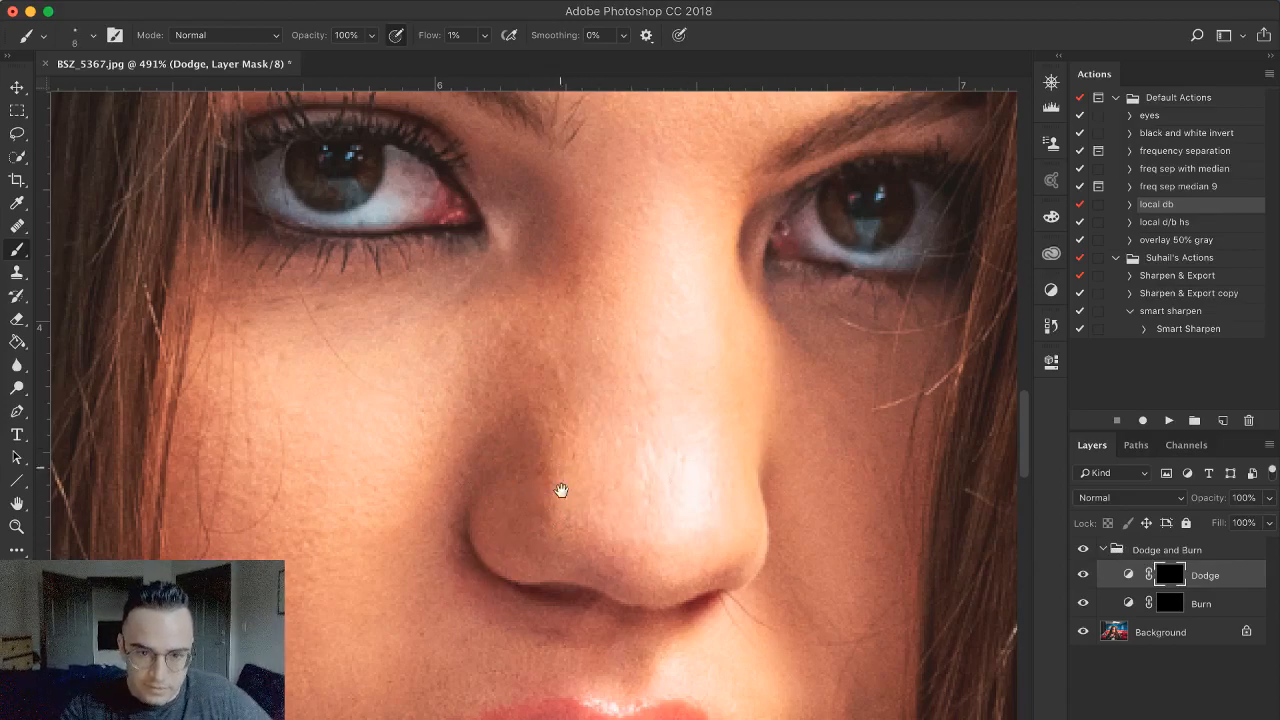
{"action": "left_click_drag", "start_coordinate": [561, 471], "coordinate": [566, 581]}
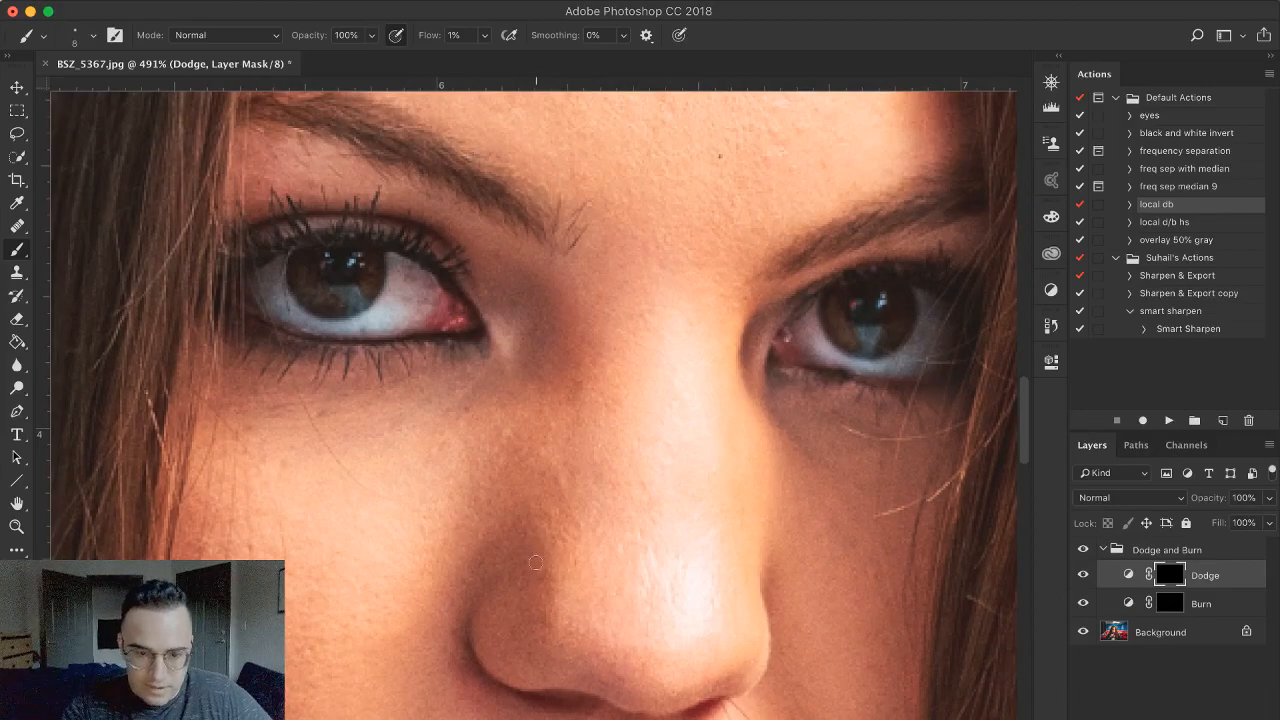
{"action": "scroll", "coordinate": [536, 562], "scroll_direction": "up", "scroll_amount": 5}
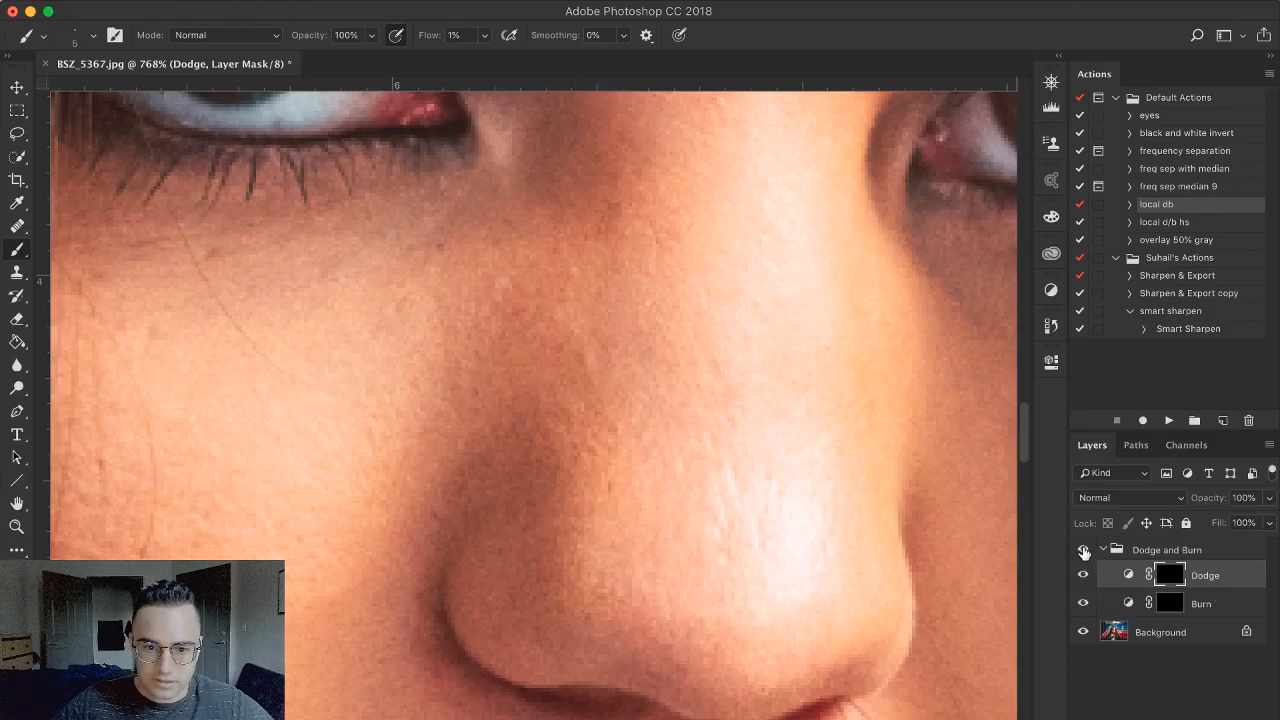
{"action": "key", "text": "bracketleft"}
{"action": "key", "text": "bracketleft"}
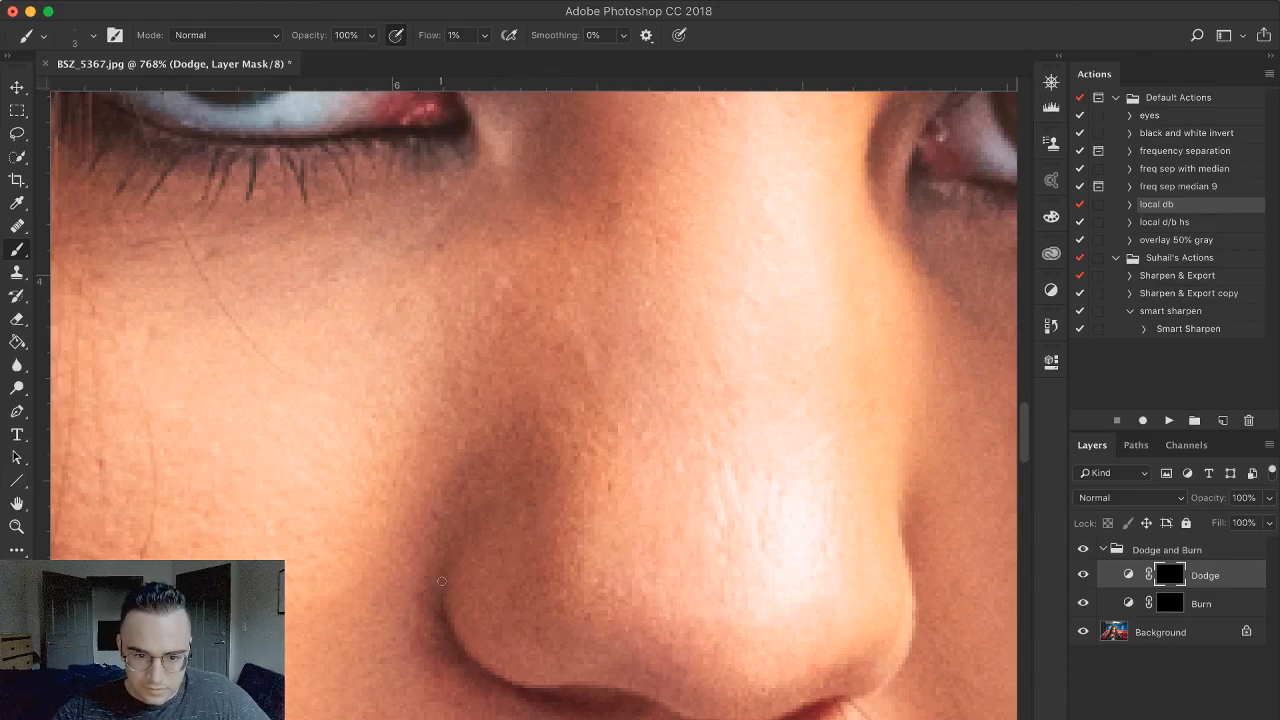
Dodge the tiny dark specks between the inner eye corner and the shaded side of the nose with brush sizes 3 to 1
{"action": "scroll", "coordinate": [433, 591], "scroll_direction": "down", "scroll_amount": 10}
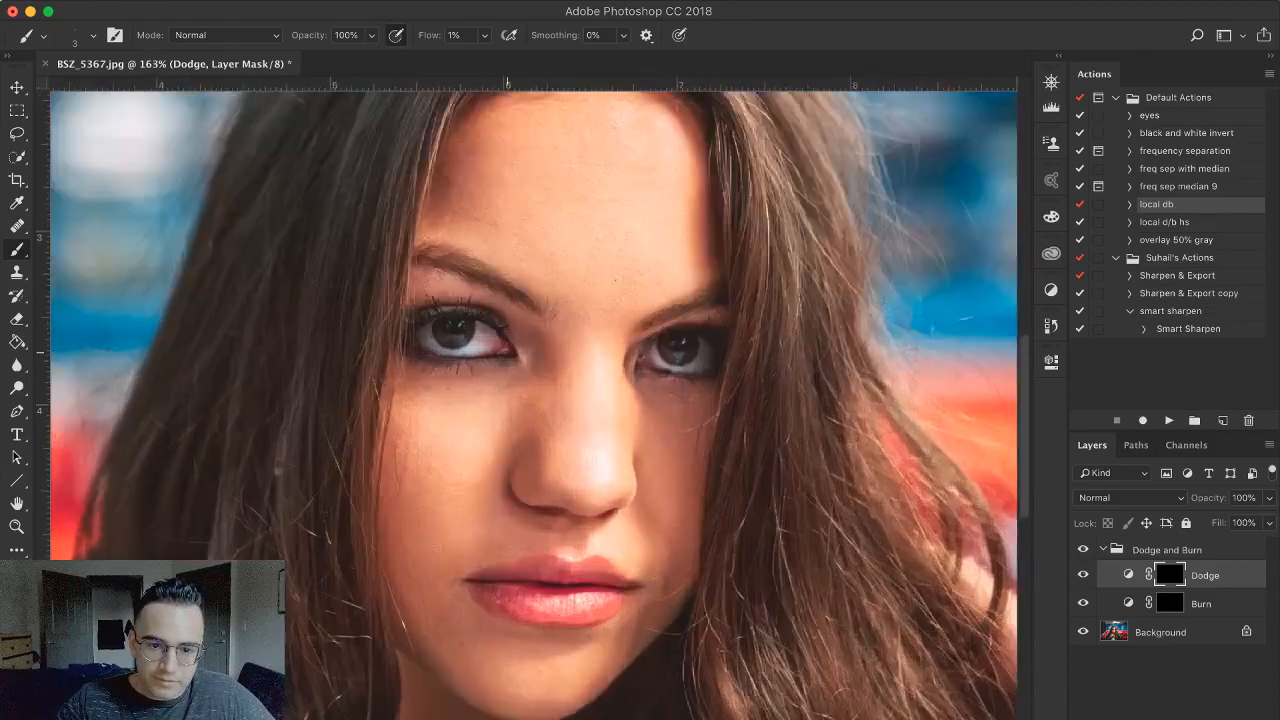
{"action": "scroll", "coordinate": [507, 425], "scroll_direction": "up", "scroll_amount": 5}
{"action": "left_click_drag", "start_coordinate": [560, 466], "coordinate": [546, 589]}
{"action": "scroll", "coordinate": [526, 445], "scroll_direction": "down", "scroll_amount": 6}
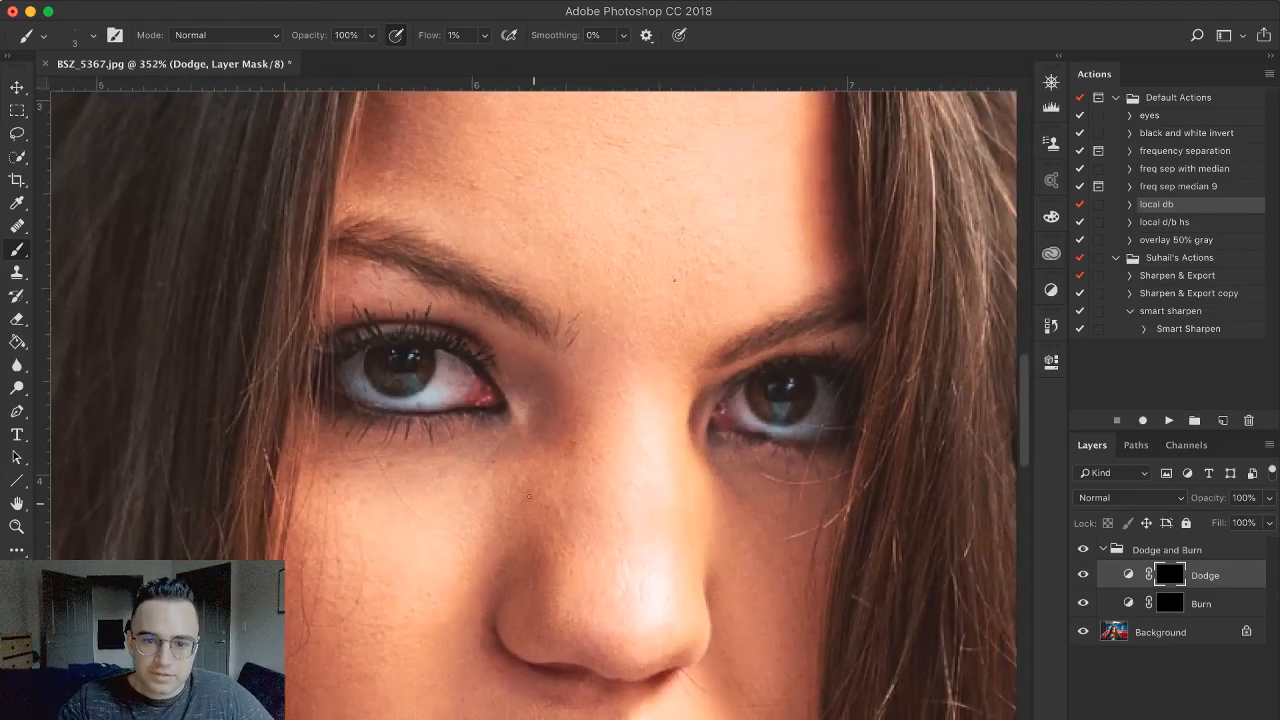
{"action": "scroll", "coordinate": [519, 450], "scroll_direction": "up", "scroll_amount": 10}
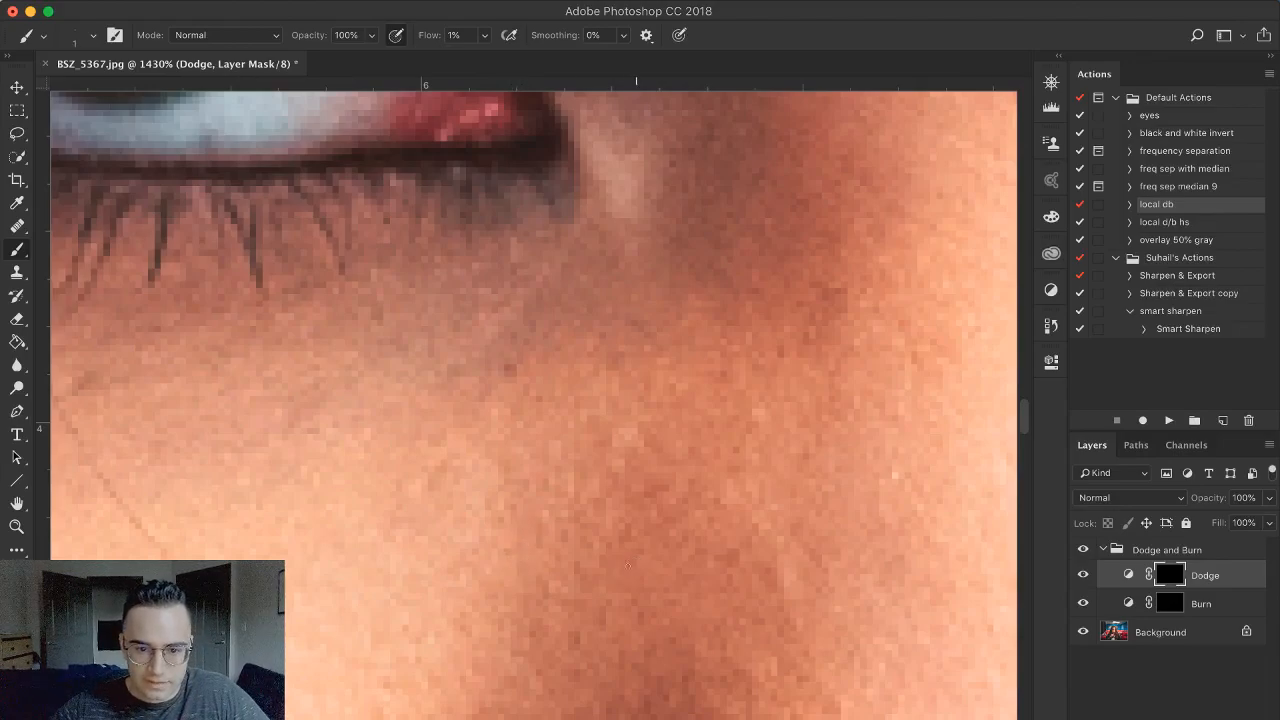
{"action": "scroll", "coordinate": [808, 380], "scroll_direction": "down", "scroll_amount": 10}
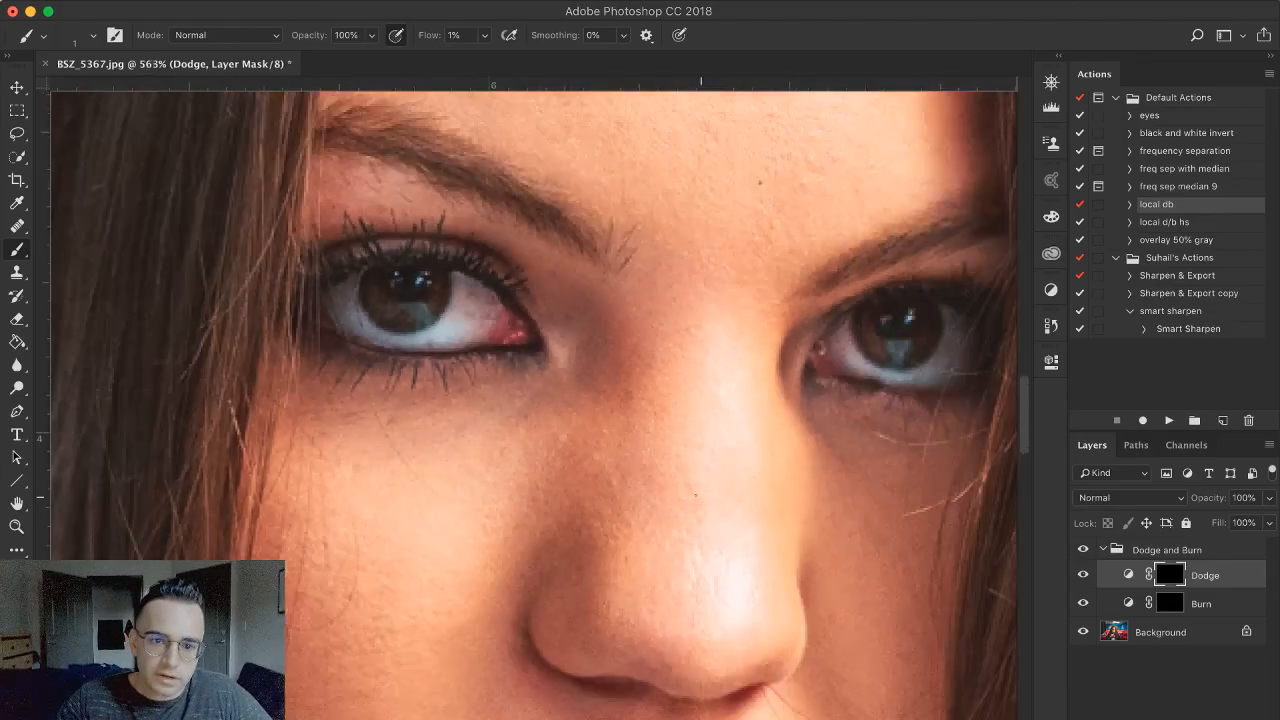
Dodge the shadowed skin under the eye on the nose's shaded side on the Dodge mask, with brush sizes 30 down to 9
{"action": "scroll", "coordinate": [693, 480], "scroll_direction": "up", "scroll_amount": 1}
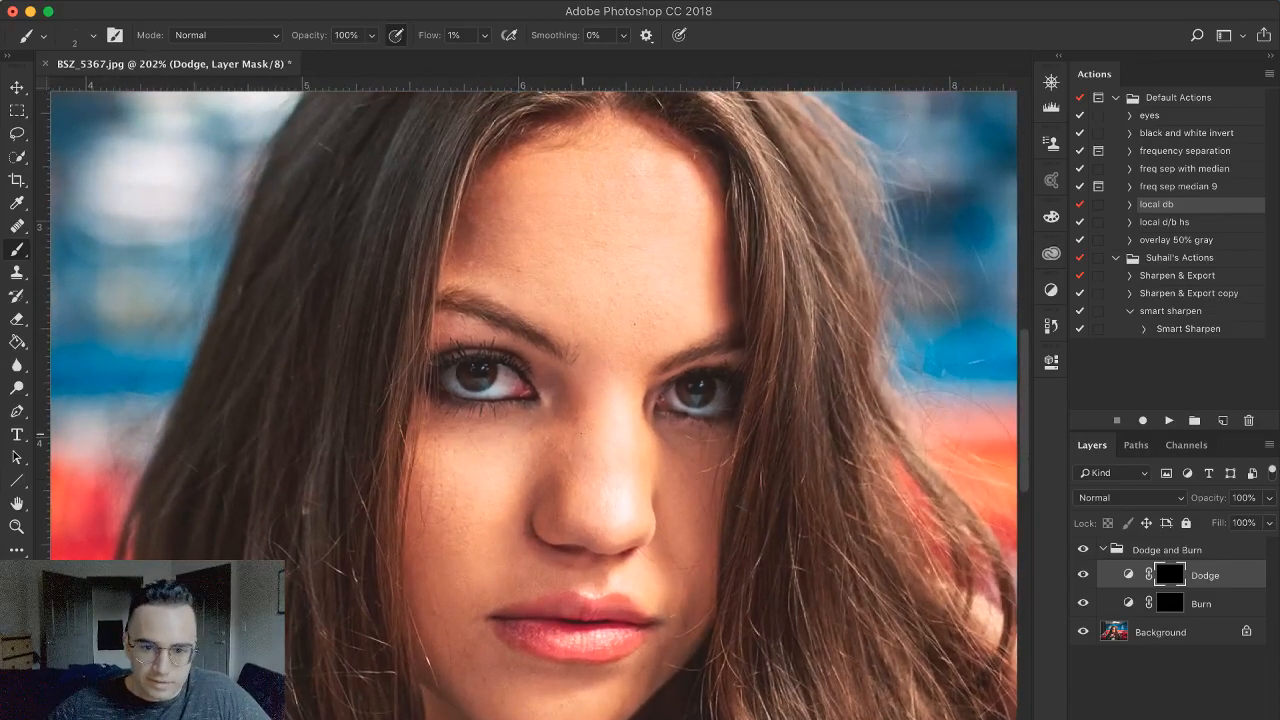
{"action": "key", "text": "bracketright"}
{"action": "key", "text": "bracketright"}
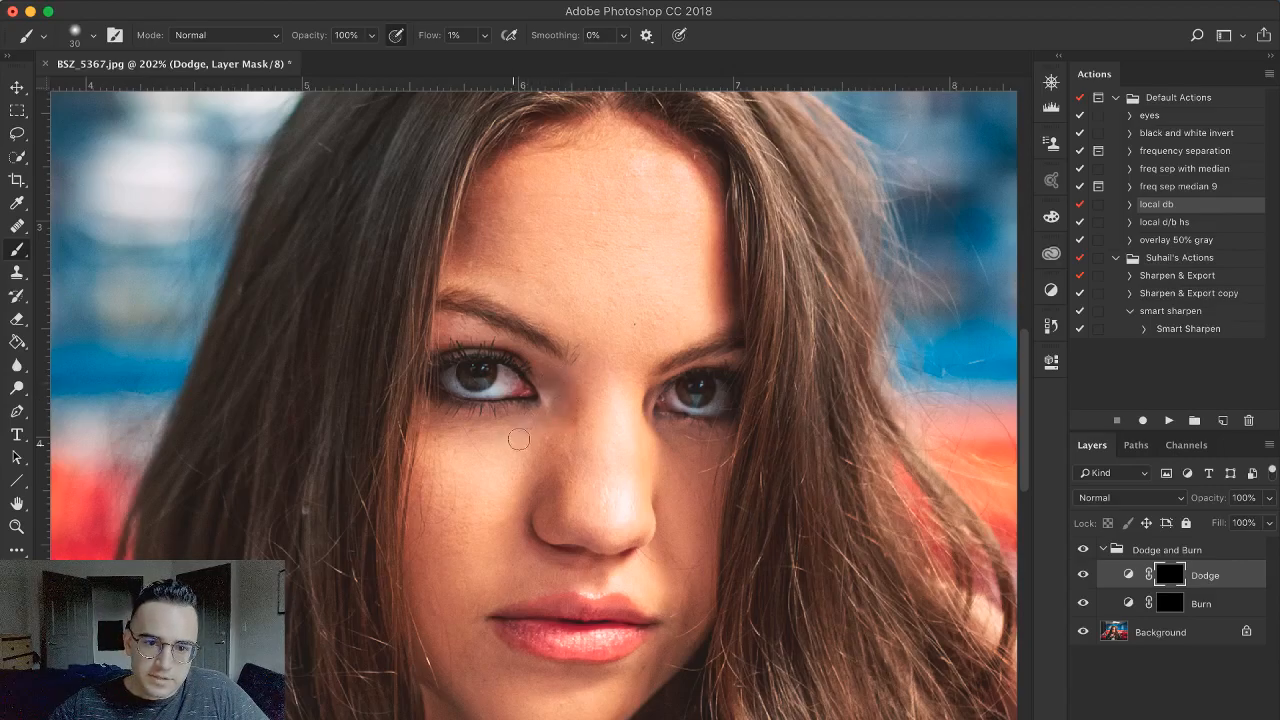
{"action": "key", "text": "bracketleft"}
{"action": "key", "text": "bracketleft"}
{"action": "key", "text": "bracketleft"}
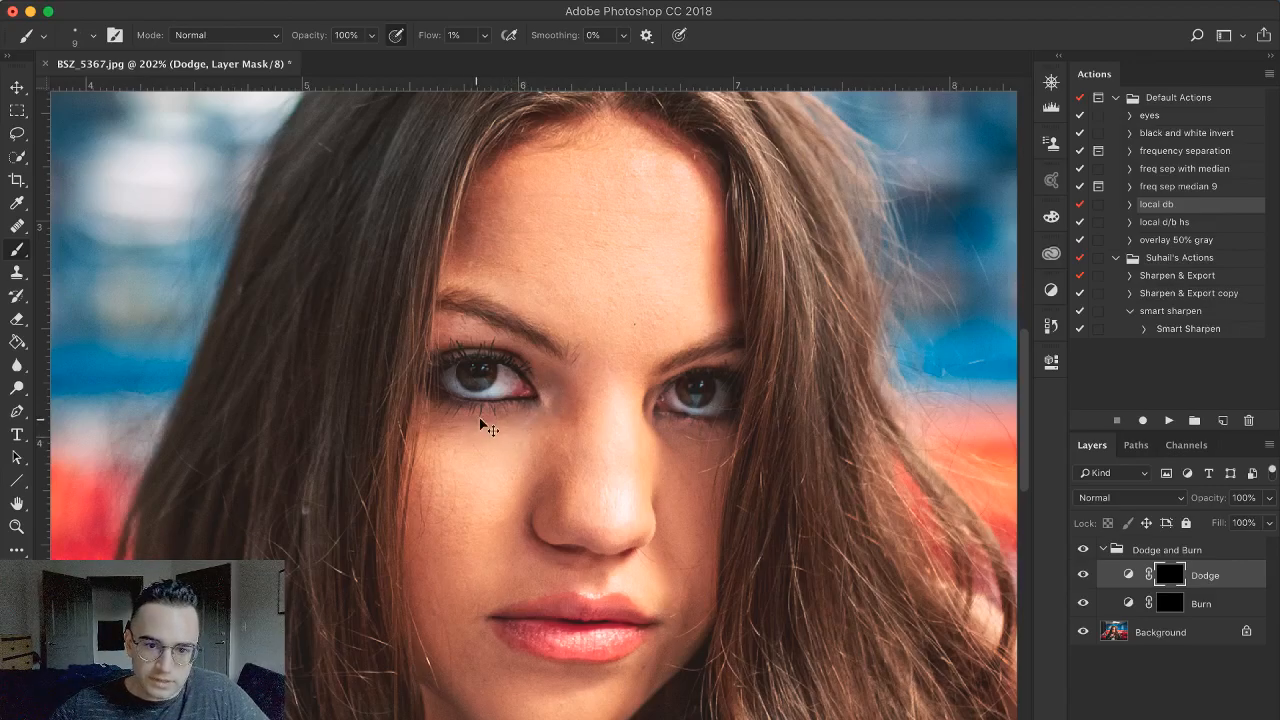
Dodge the dark skin beside the nose bridge near the inner eye corner on the Dodge mask, with brush sizes 20 down to 8
{"action": "key", "text": "bracketright"}
{"action": "key", "text": "bracketright"}
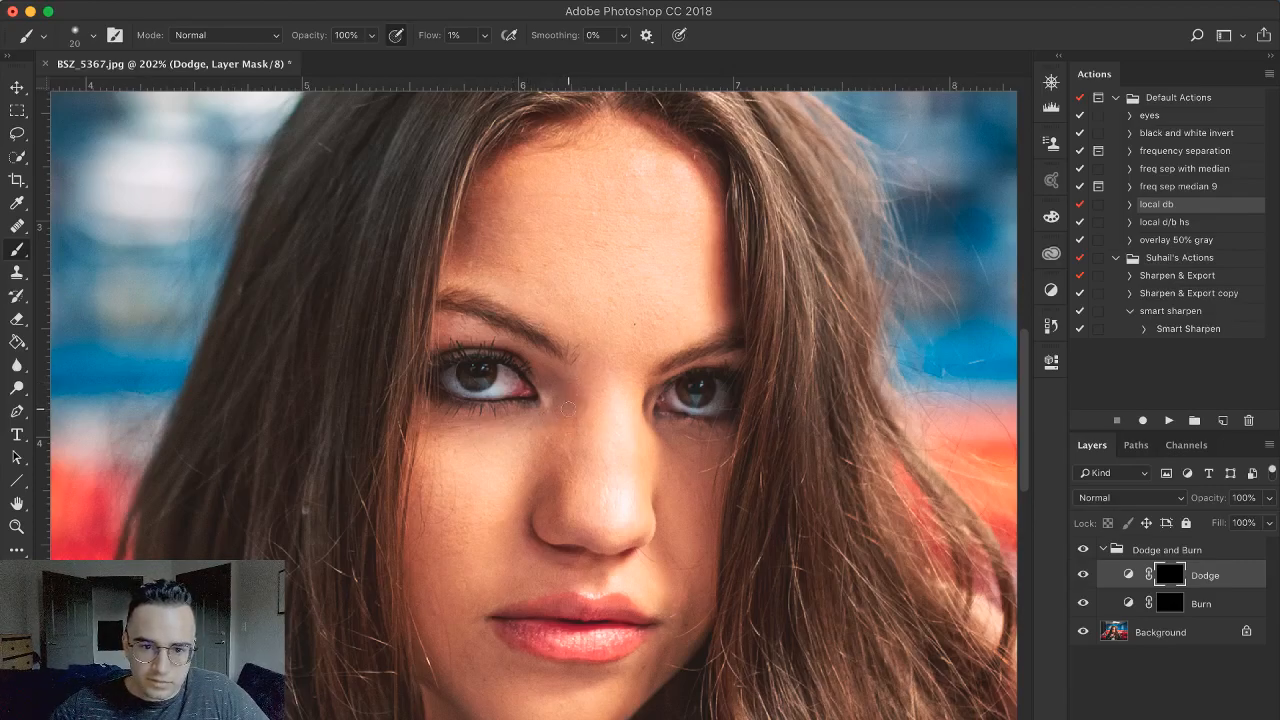
{"action": "key", "text": "bracketleft"}
{"action": "key", "text": "bracketleft"}
{"action": "key", "text": "bracketleft"}
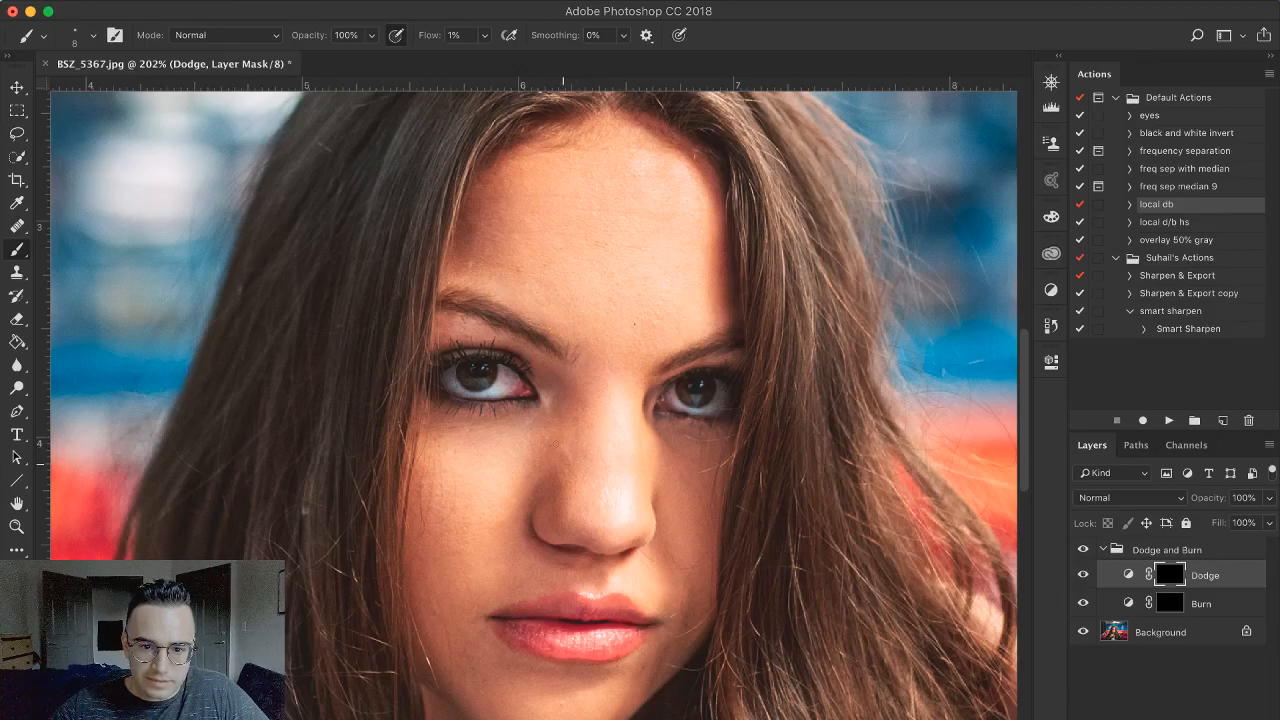
Burn the uneven skin beside the nose bridge on the Burn mask with a size 15 brush, and open the Dodge layer's curve
{"action": "left_click", "coordinate": [1168, 603]}
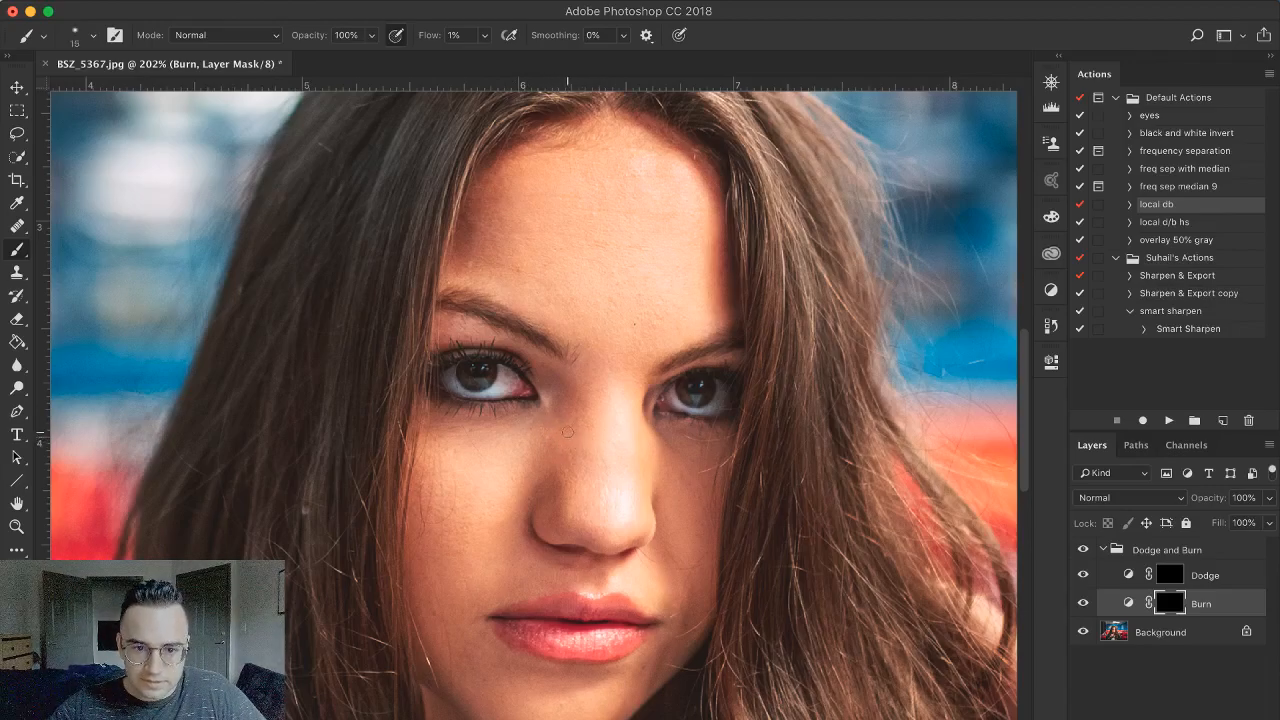
{"action": "left_click", "coordinate": [1170, 575]}
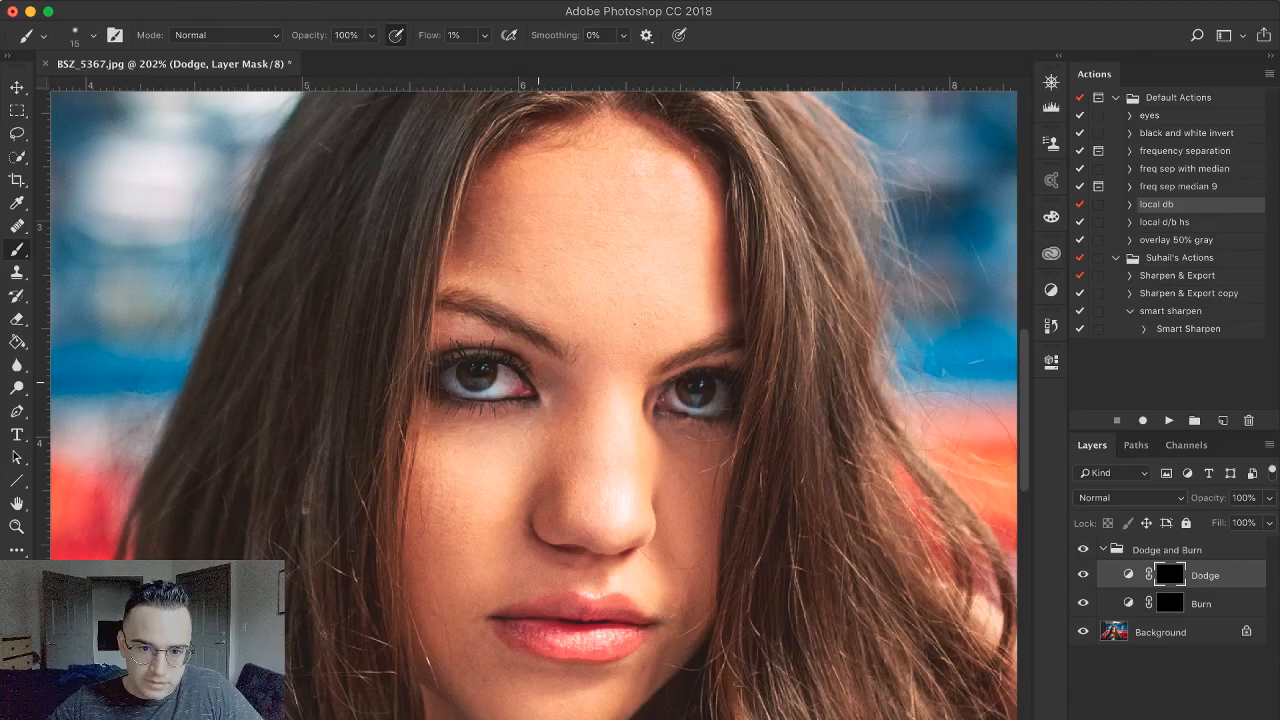
{"action": "double_click", "coordinate": [1129, 576]}
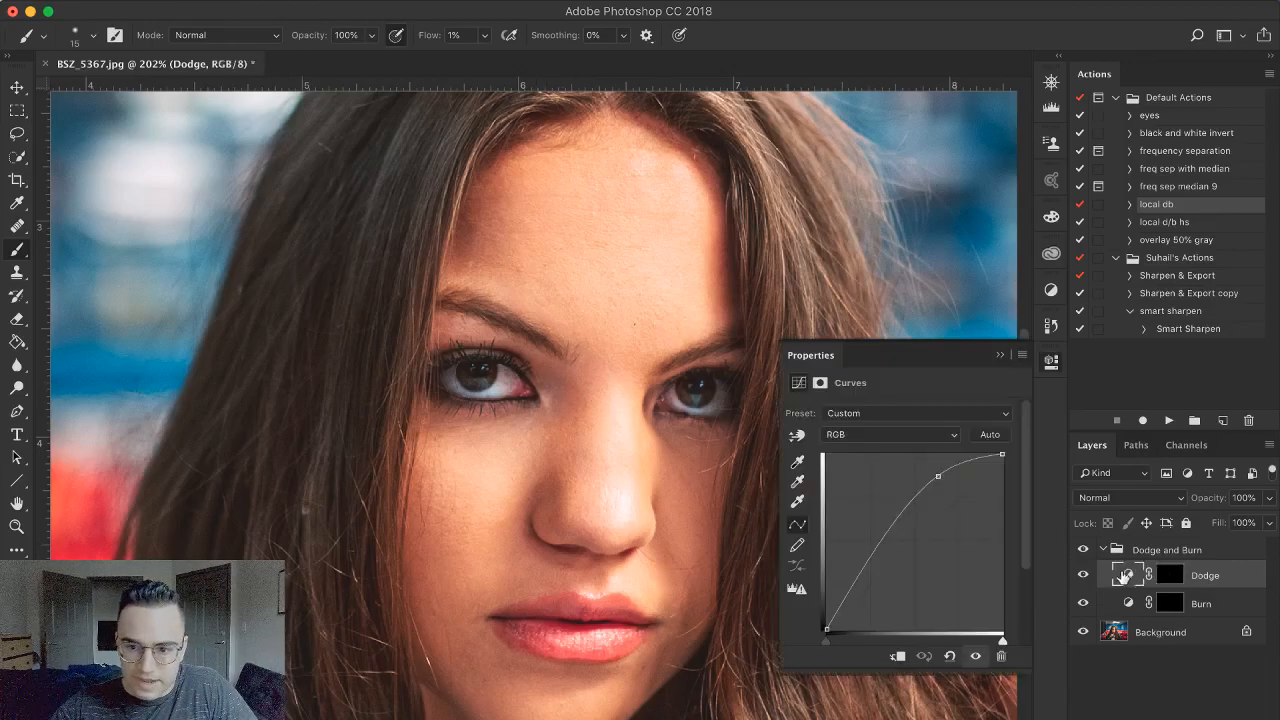
Dodge the skin beside the nose bridge on the Dodge mask with brush sizes 25 and 15
{"action": "left_click", "coordinate": [1000, 356]}
{"action": "key", "text": "bracketright"}
{"action": "left_click", "coordinate": [1170, 576]}
{"action": "key", "text": "bracketright"}
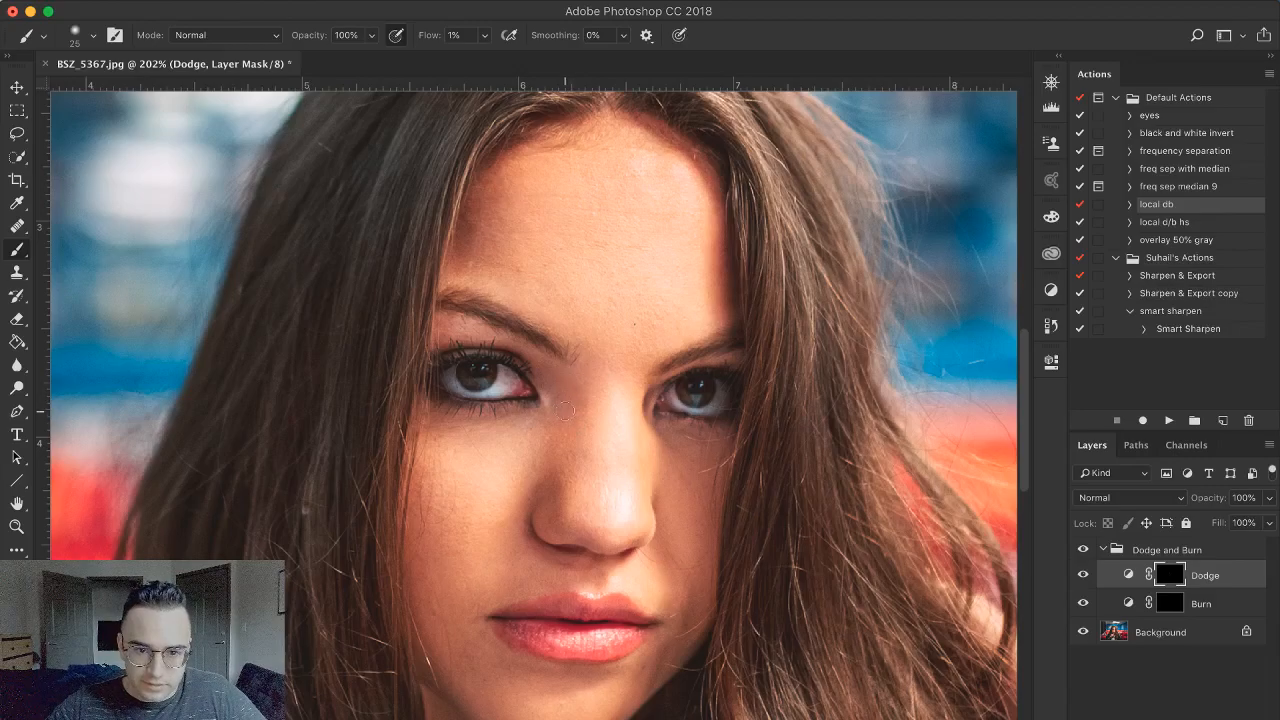
{"action": "key", "text": "bracketleft"}
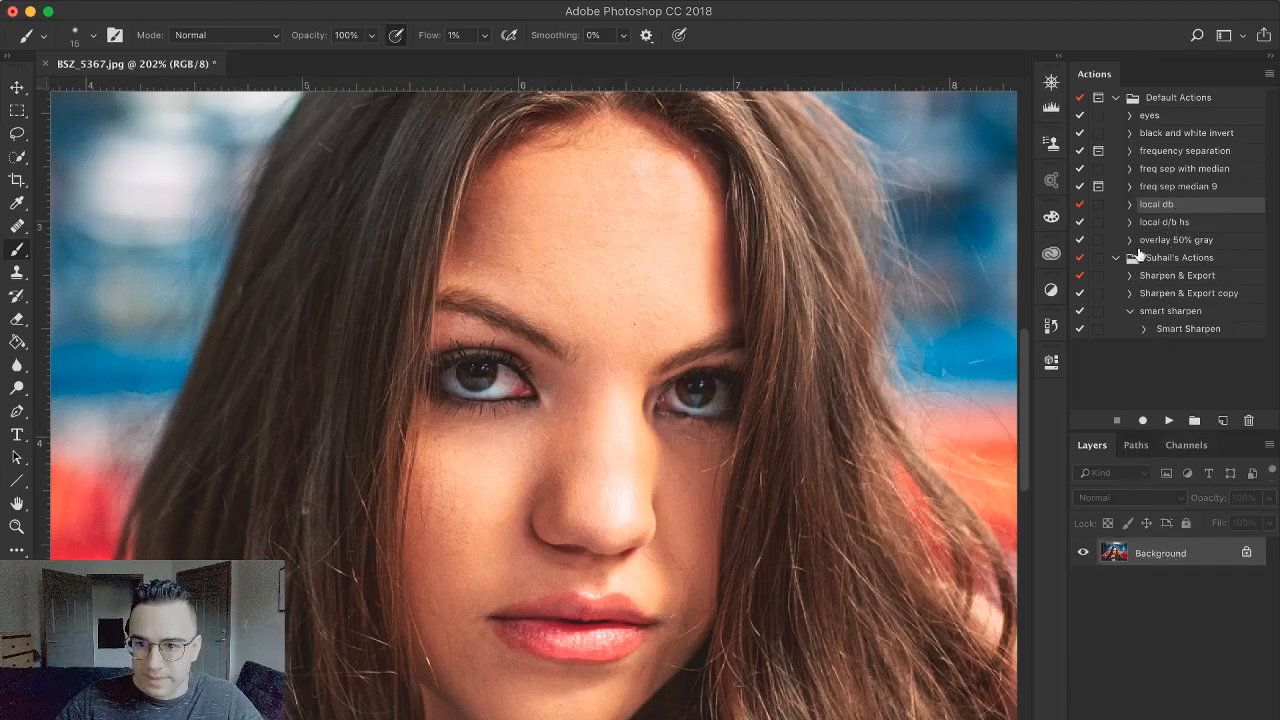
Run the local db action on the Background and dodge the skin beside the nose bridge with a size 15 brush or smaller
{"action": "left_click", "coordinate": [1168, 420]}
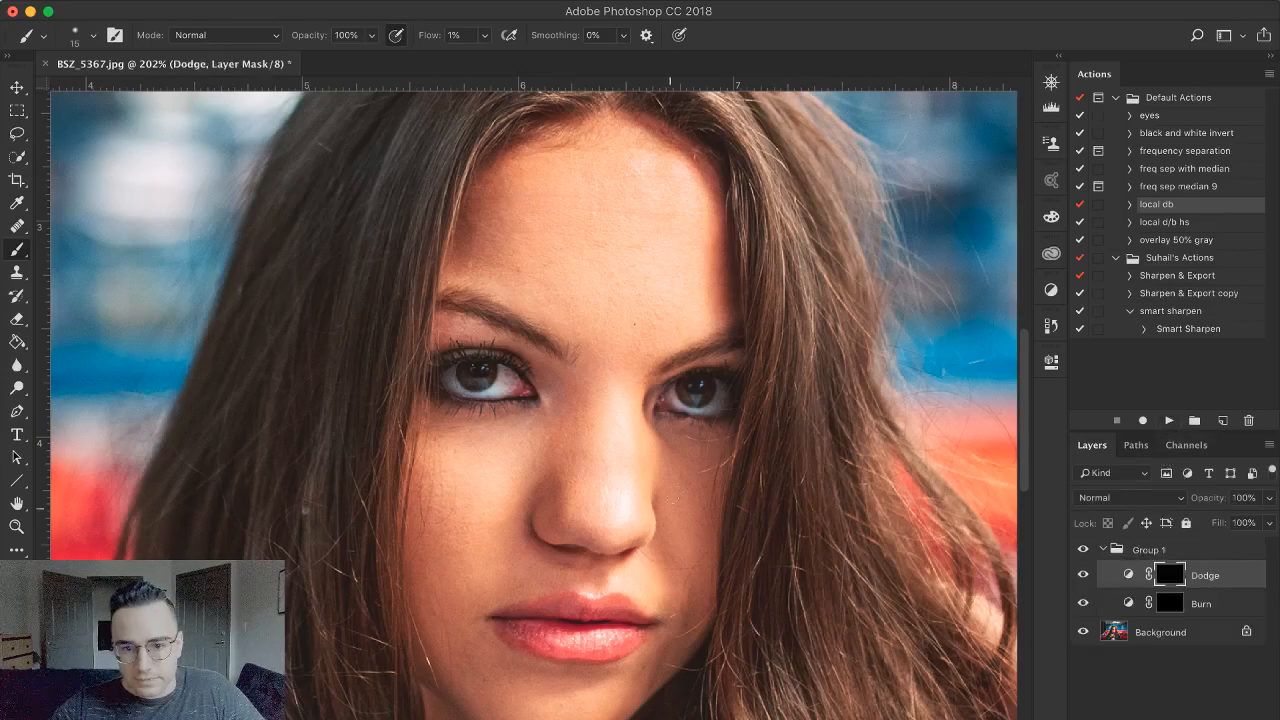
{"action": "mouse_move", "coordinate": [583, 425]}
{"action": "left_mouse_down"}
{"action": "mouse_move", "coordinate": [683, 451]}
{"action": "mouse_move", "coordinate": [566, 445]}
{"action": "left_mouse_up"}
{"action": "key", "text": "["}
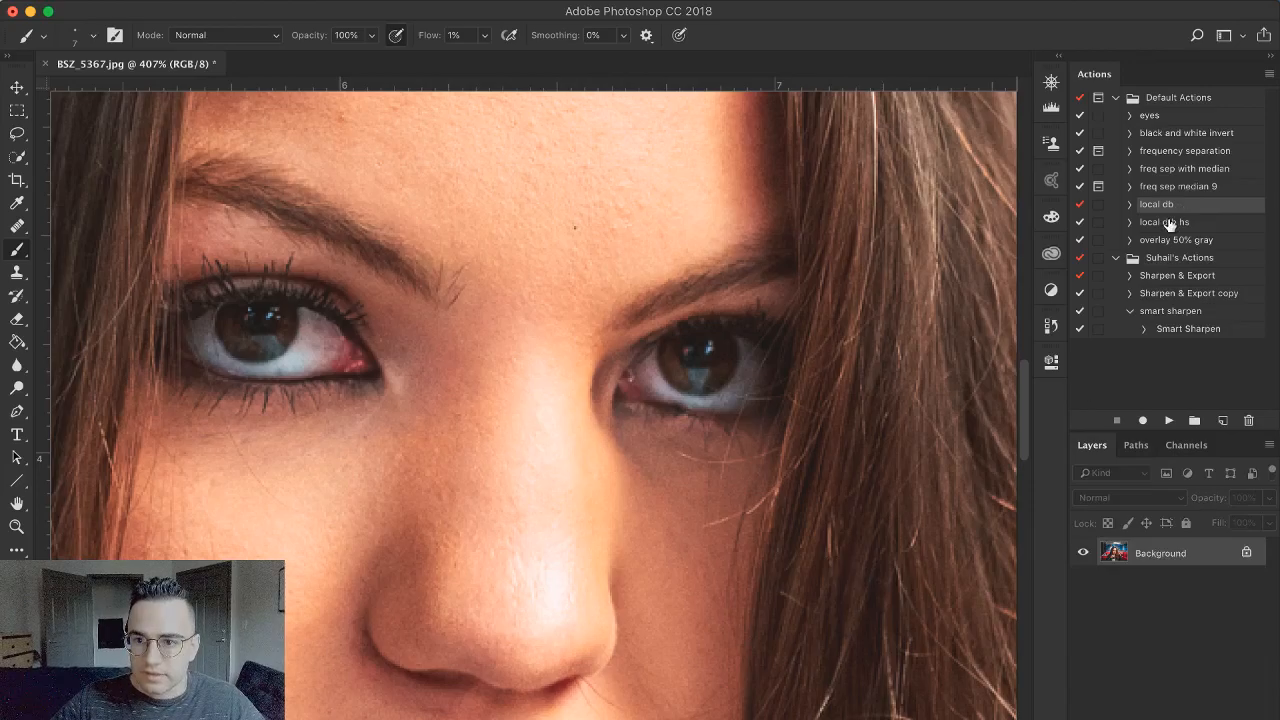
Try the local d/b hs action on the Background, and revert the photo to its saved state
{"action": "left_click", "coordinate": [1170, 222]}
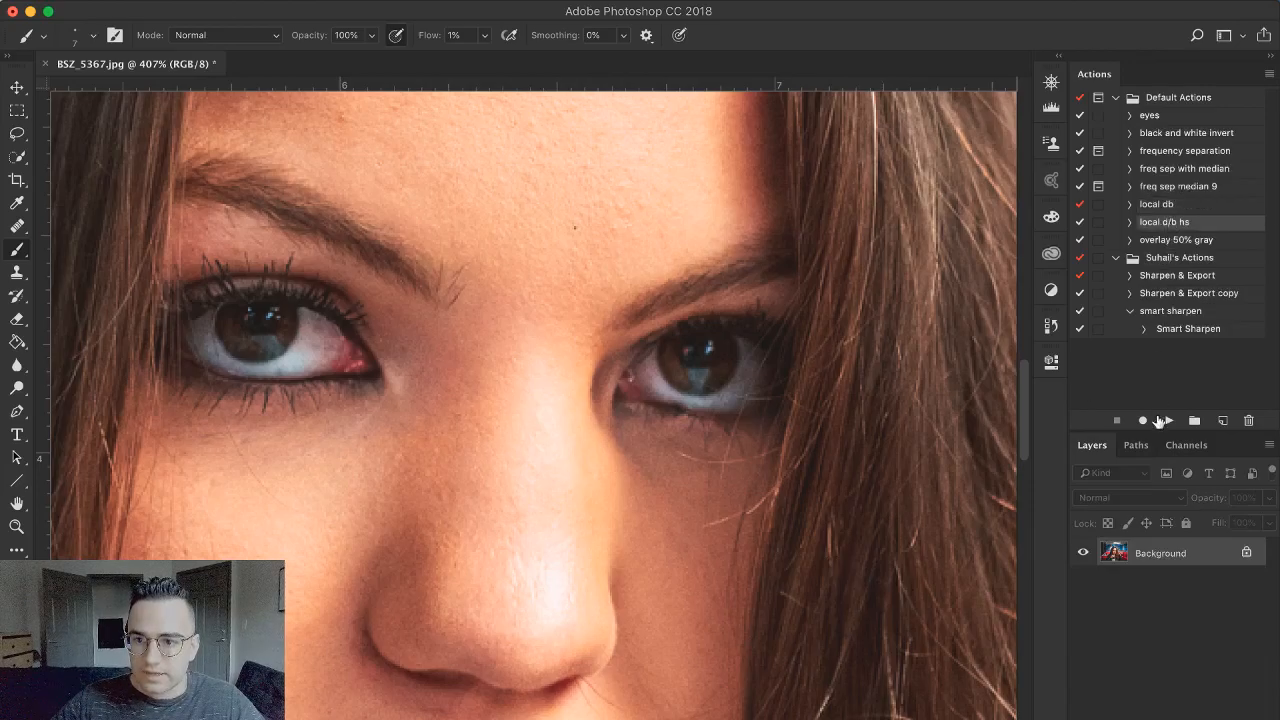
{"action": "left_click", "coordinate": [1168, 420]}
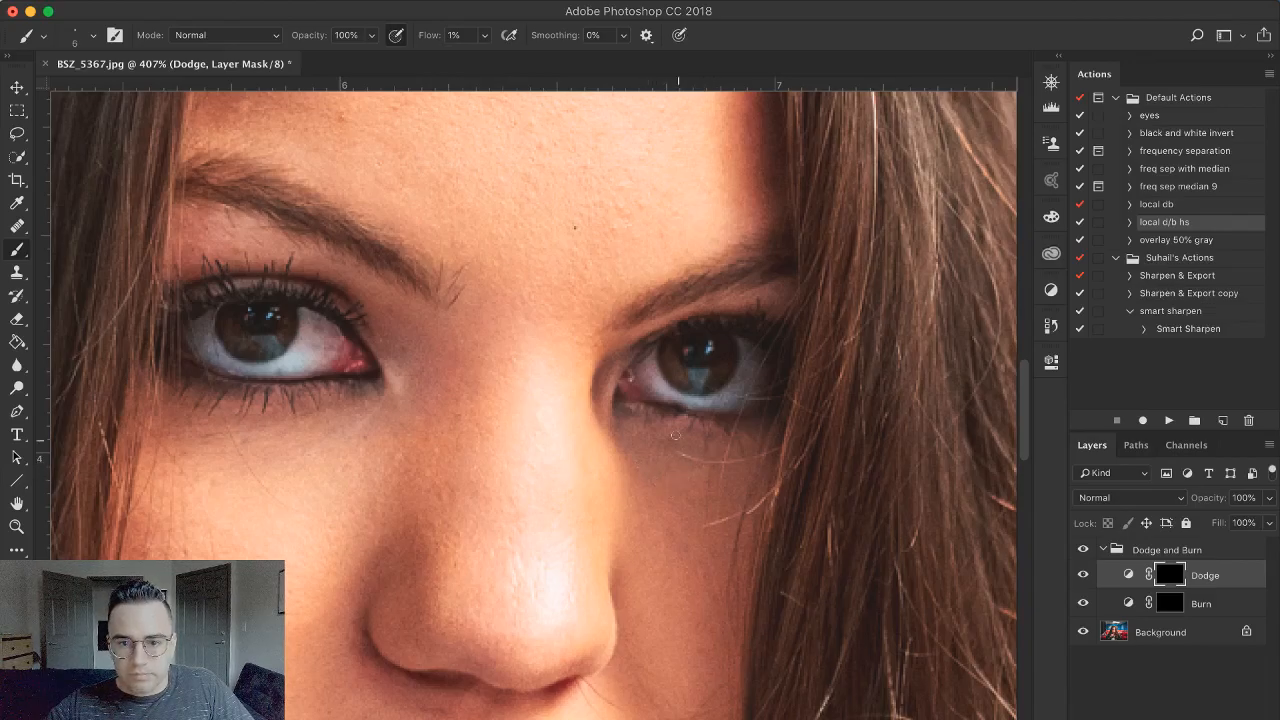
{"action": "key", "text": "super+0"}
{"action": "key", "text": "F12"}
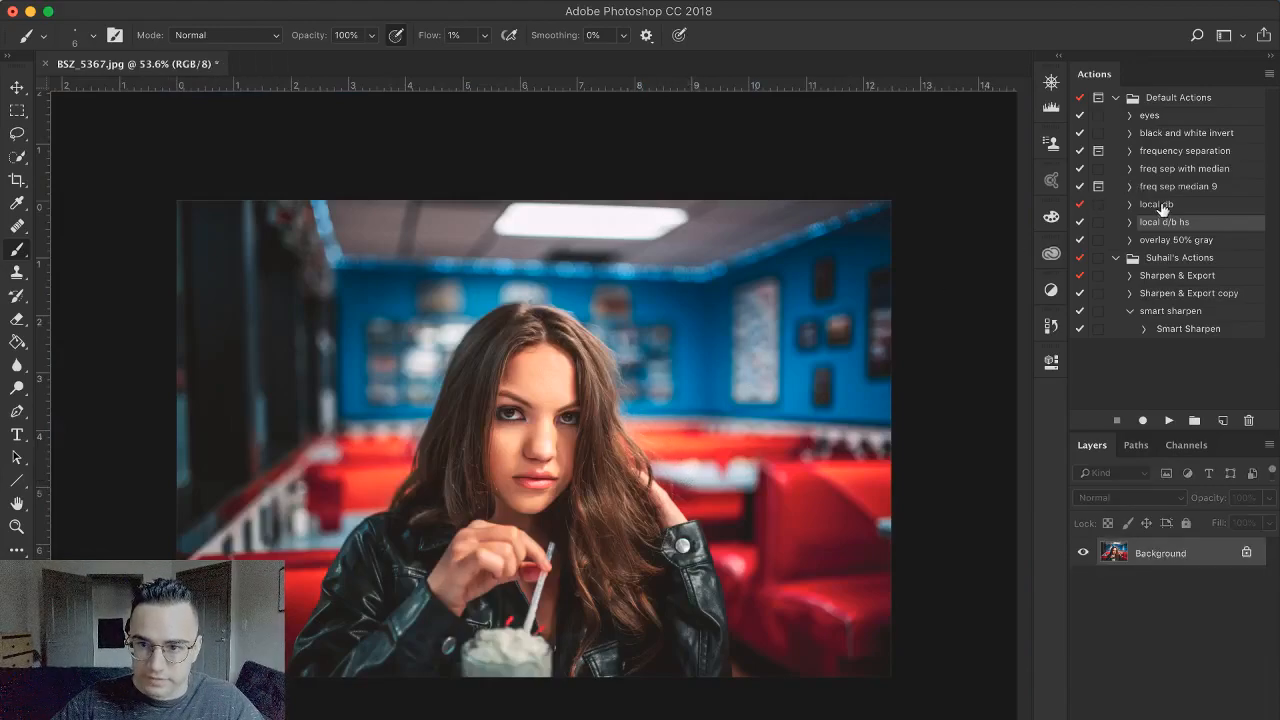
Run the local db action on the reverted photo and inspect the Dodge layer's curve
{"action": "left_click", "coordinate": [1156, 204]}
{"action": "left_click", "coordinate": [1169, 420]}
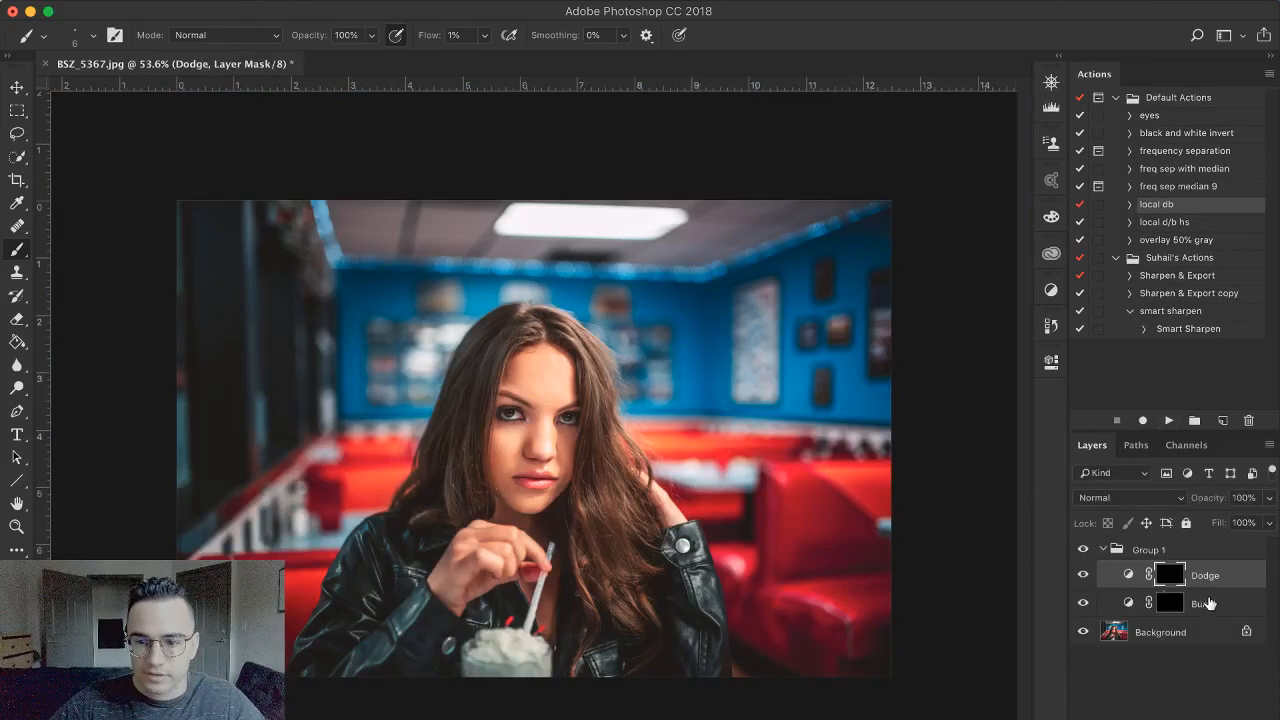
{"action": "double_click", "coordinate": [1127, 575]}
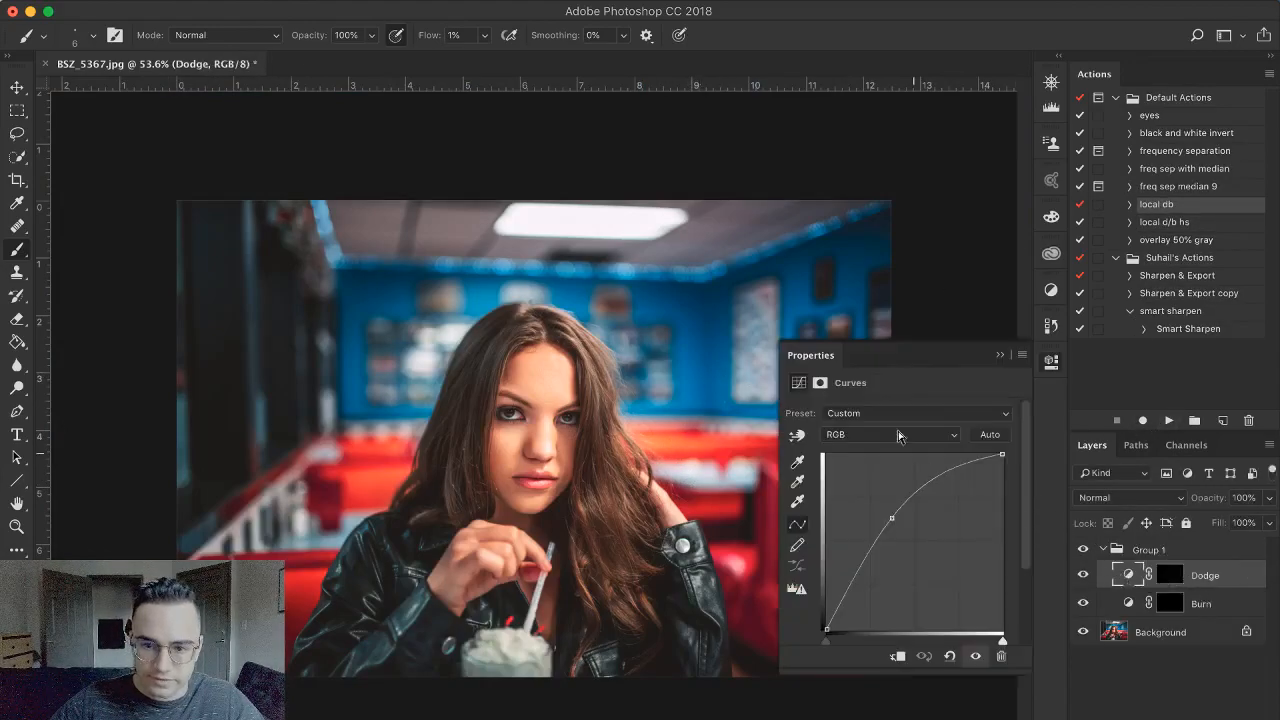
{"action": "left_click", "coordinate": [996, 356]}
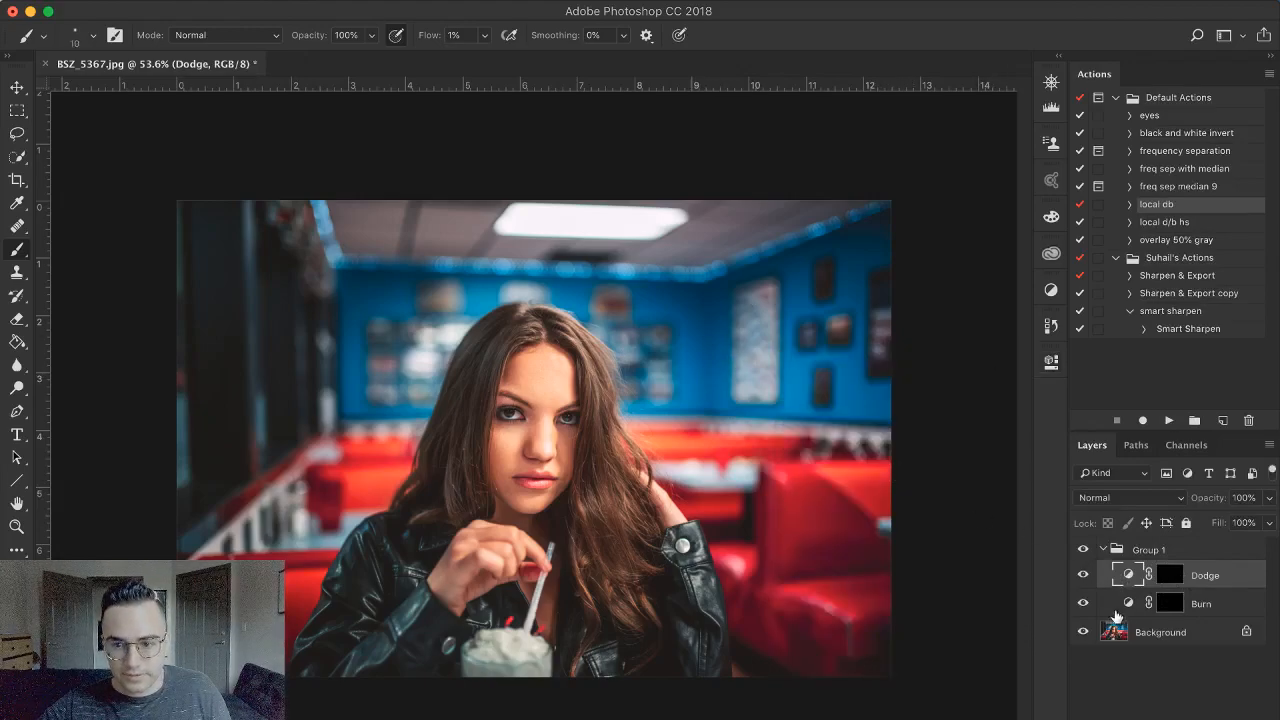
Dodge the ceiling and upper background of the diner on the Dodge mask with brush sizes from 250 up to 600
{"action": "left_click", "coordinate": [1169, 574]}
{"action": "key", "text": "bracketright"}
{"action": "key", "text": "bracketright"}
{"action": "key", "text": "bracketright"}
{"action": "key", "text": "bracketright"}
{"action": "key", "text": "bracketright"}
{"action": "key", "text": "bracketright"}
{"action": "key", "text": "bracketright"}
{"action": "key", "text": "bracketright"}
{"action": "key", "text": "bracketright"}
{"action": "key", "text": "bracketright"}
{"action": "key", "text": "bracketright"}
{"action": "key", "text": "bracketright"}
{"action": "key", "text": "bracketright"}
{"action": "key", "text": "bracketright"}
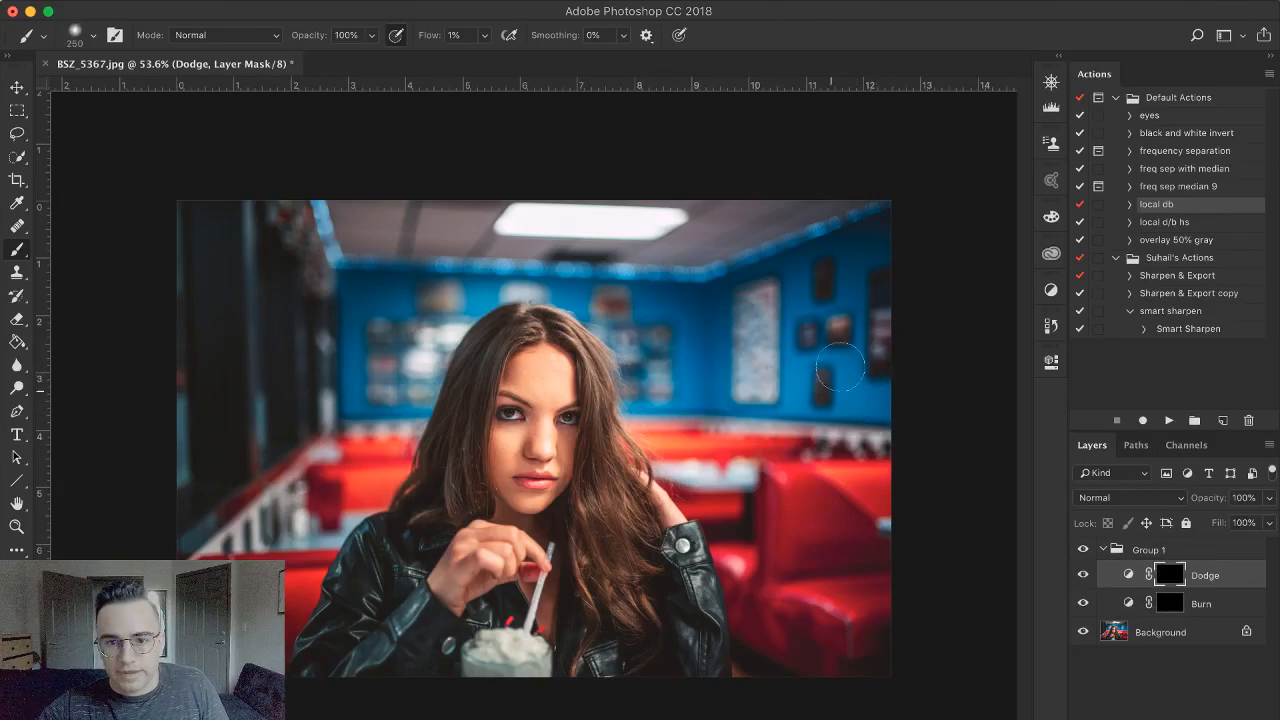
{"action": "key", "text": "bracketright"}
{"action": "key", "text": "bracketright"}
{"action": "key", "text": "bracketright"}
{"action": "key", "text": "bracketright"}
{"action": "key", "text": "bracketright"}
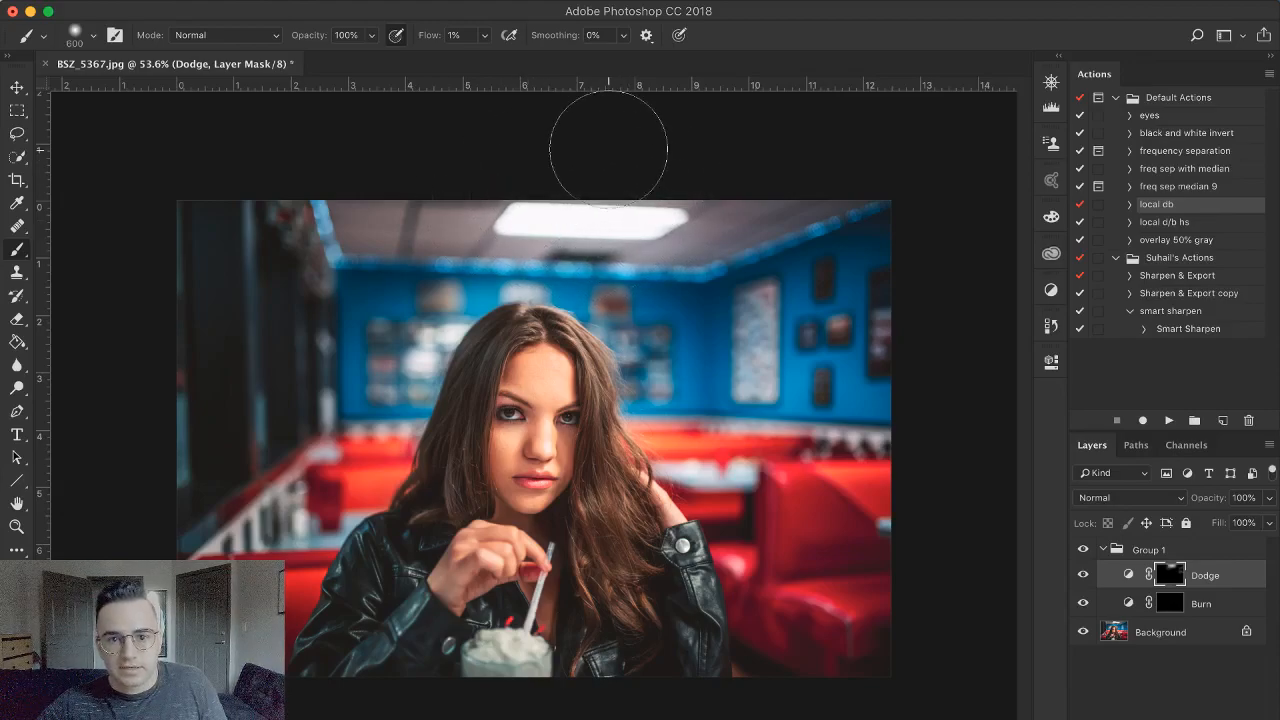
Dodge the large red booth beside the woman with brush sizes 400 down to 200
{"action": "key", "text": "bracketleft"}
{"action": "key", "text": "bracketleft"}
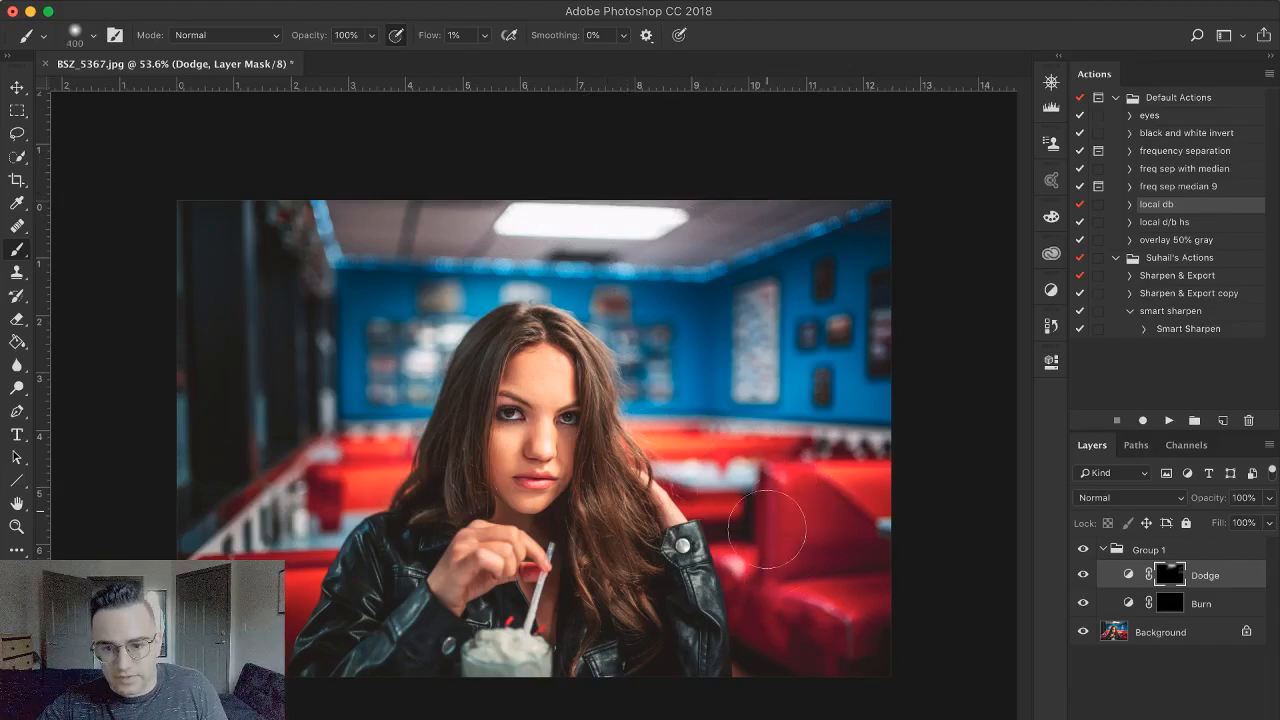
{"action": "key", "text": "bracketleft"}
{"action": "key", "text": "bracketleft"}
{"action": "key", "text": "bracketleft"}
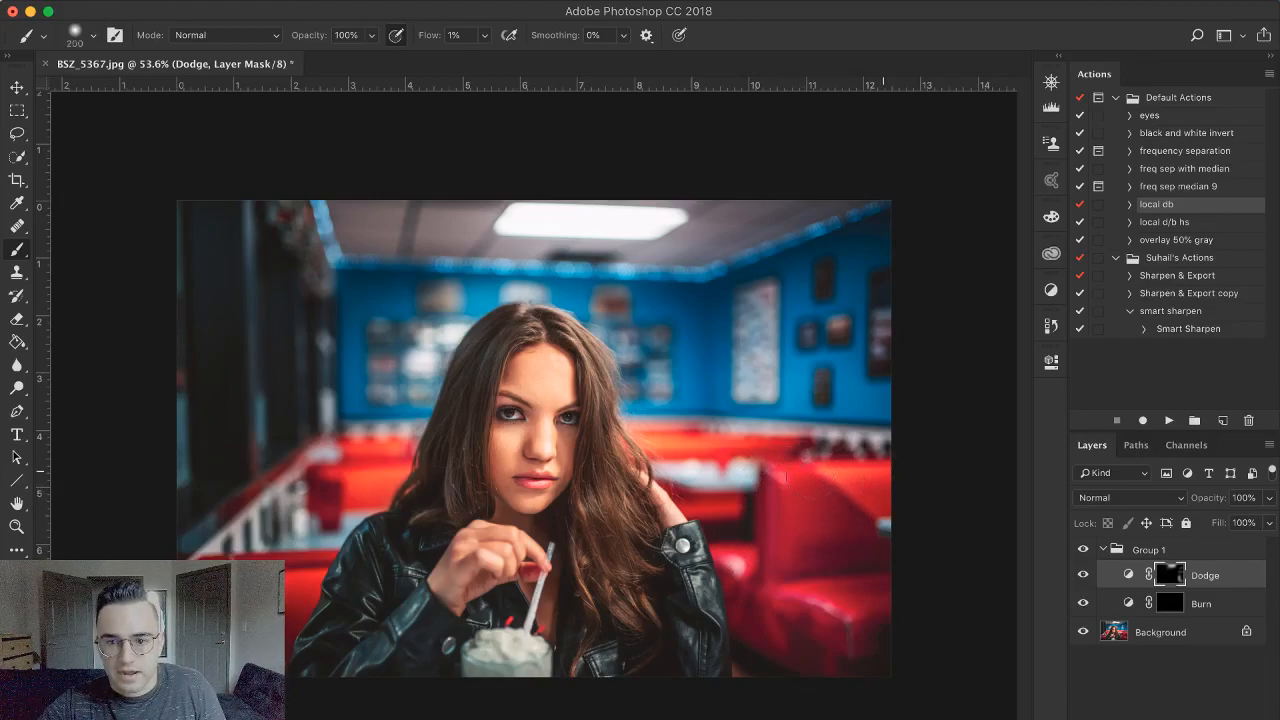
Burn the shaded parts of the large red booth on the Burn mask with a size 500 brush
{"action": "left_click", "coordinate": [1166, 602]}
{"action": "key", "text": "bracketright"}
{"action": "key", "text": "bracketright"}
{"action": "key", "text": "bracketright"}
{"action": "key", "text": "bracketright"}
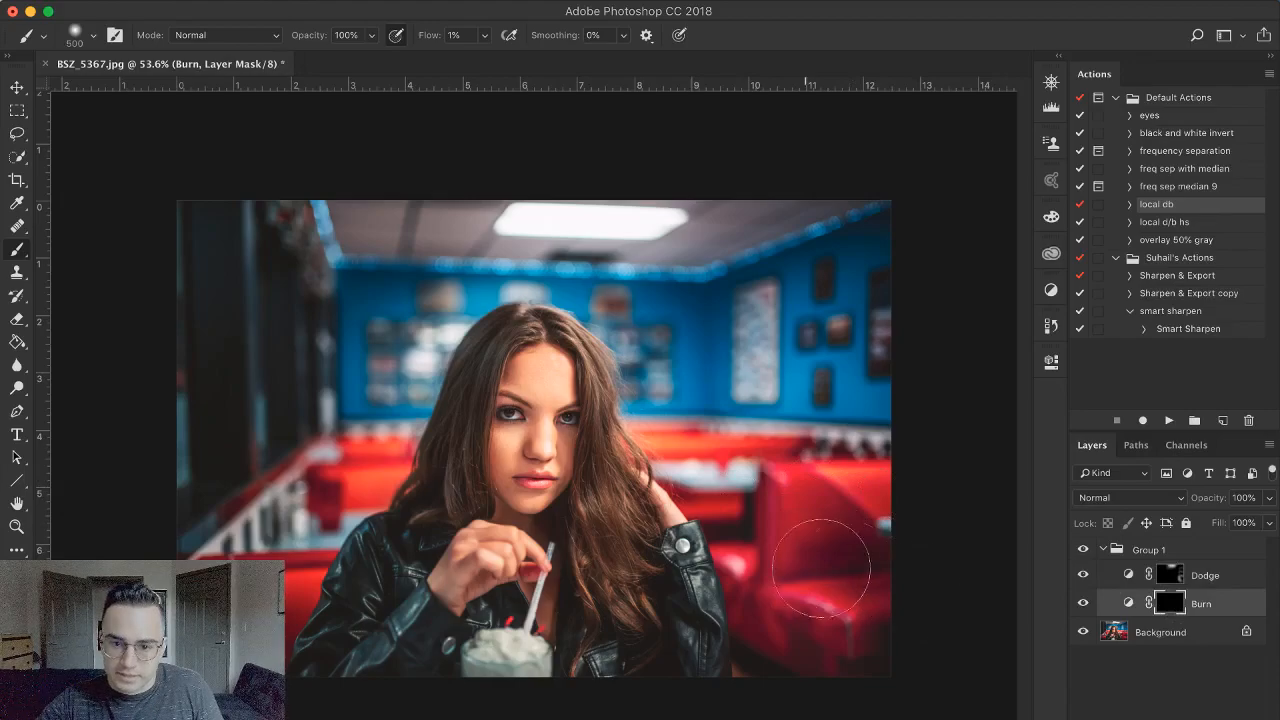
Burn the framed pictures and small dark details on the blue walls with brush sizes 150 down to 90
{"action": "key", "text": "bracketleft"}
{"action": "key", "text": "bracketleft"}
{"action": "key", "text": "bracketleft"}
{"action": "key", "text": "bracketleft"}
{"action": "key", "text": "bracketleft"}
{"action": "key", "text": "bracketleft"}
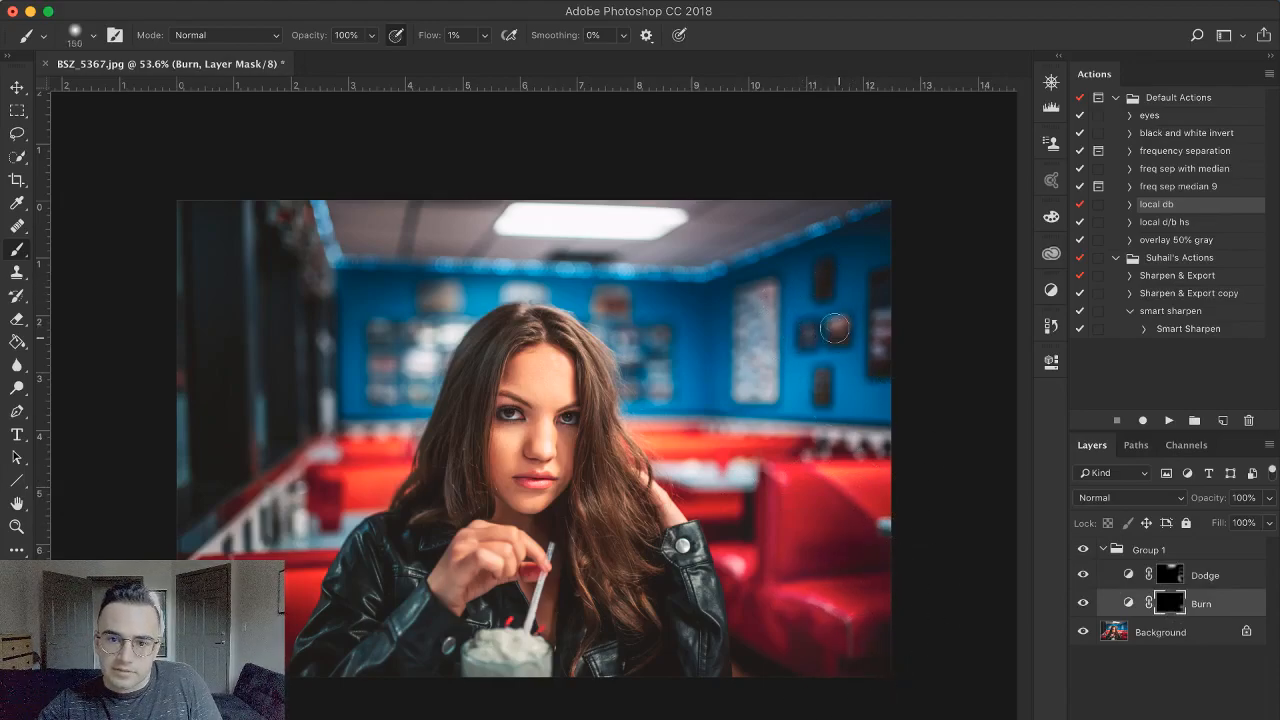
{"action": "key", "text": "bracketright"}
{"action": "key", "text": "bracketleft"}
{"action": "key", "text": "bracketleft"}
{"action": "key", "text": "bracketleft"}
{"action": "key", "text": "bracketleft"}
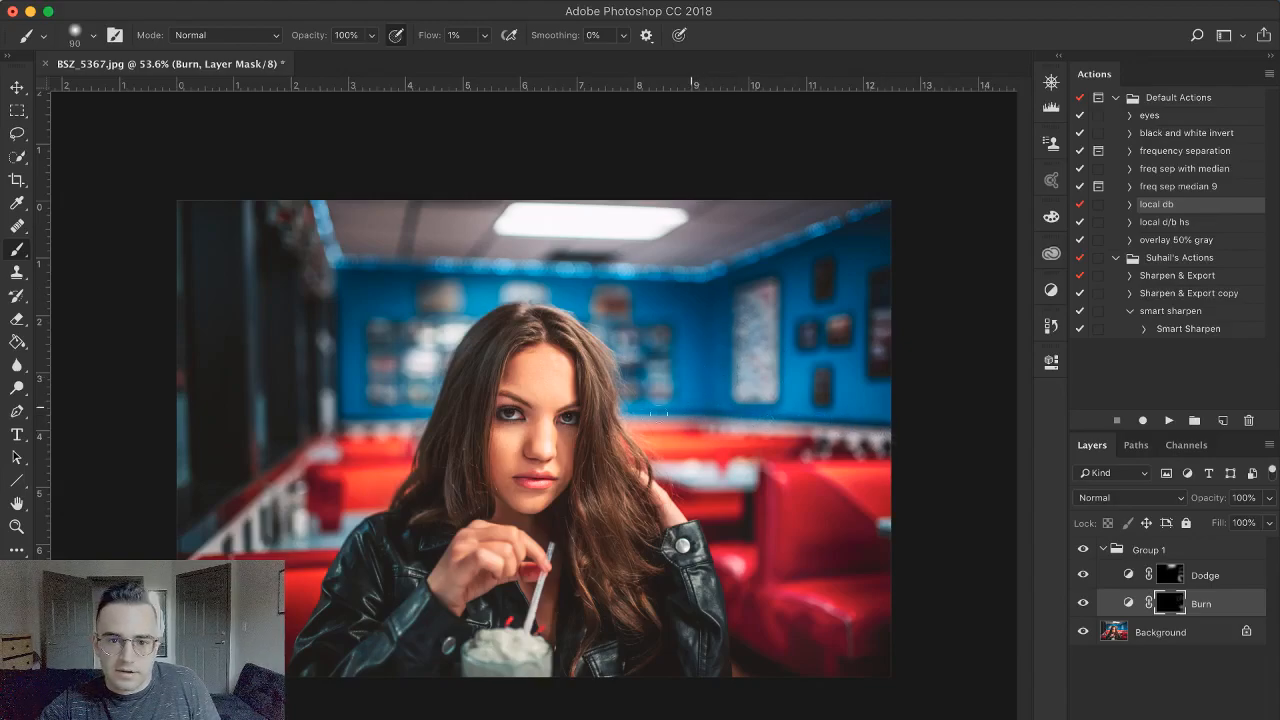
Burn the blue wall around its corner on the Burn mask with brush sizes 175 and 250
{"action": "key", "text": "]"}
{"action": "key", "text": "]"}
{"action": "key", "text": "]"}
{"action": "key", "text": "]"}
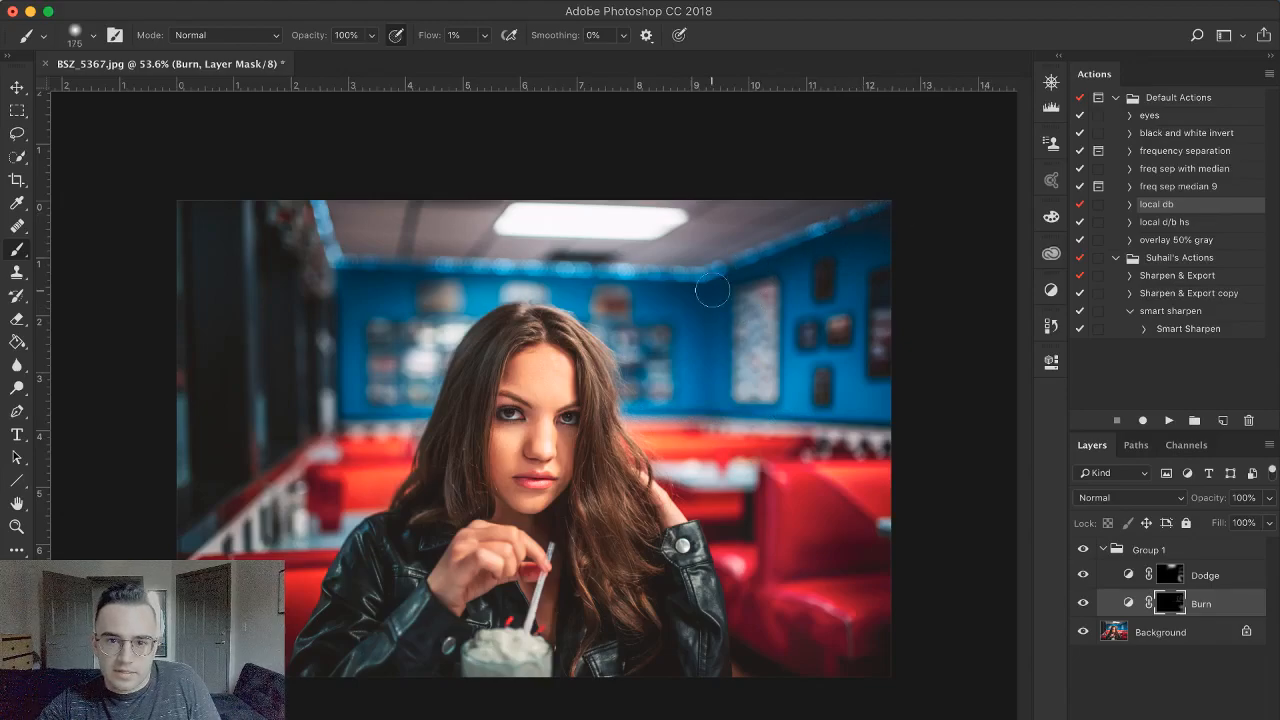
{"action": "key", "text": "]"}
{"action": "key", "text": "]"}
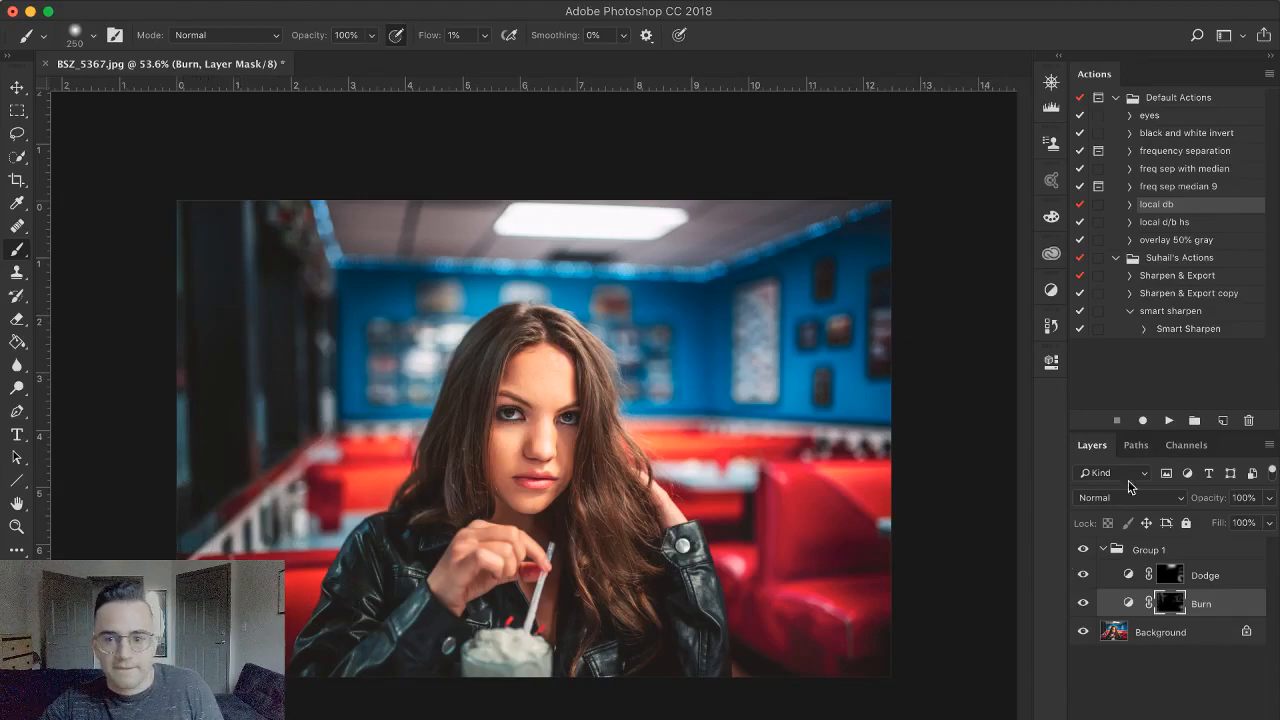
Dodge the counter and red booths on the photo's left side on the Dodge mask with brush sizes 600, 250 and 400
{"action": "left_click", "coordinate": [1203, 575]}
{"action": "key", "text": "bracketright"}
{"action": "key", "text": "bracketright"}
{"action": "key", "text": "bracketright"}
{"action": "key", "text": "bracketright"}
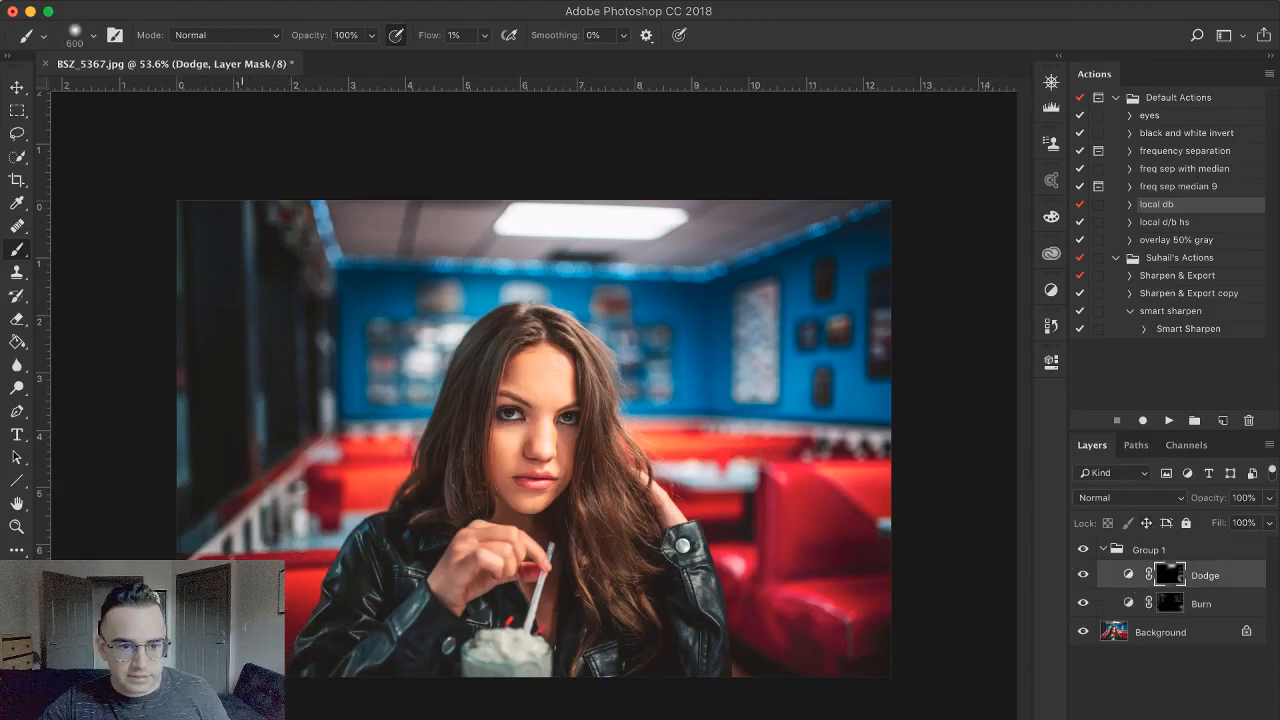
{"action": "key", "text": "bracketleft"}
{"action": "key", "text": "bracketleft"}
{"action": "key", "text": "bracketleft"}
{"action": "key", "text": "bracketleft"}
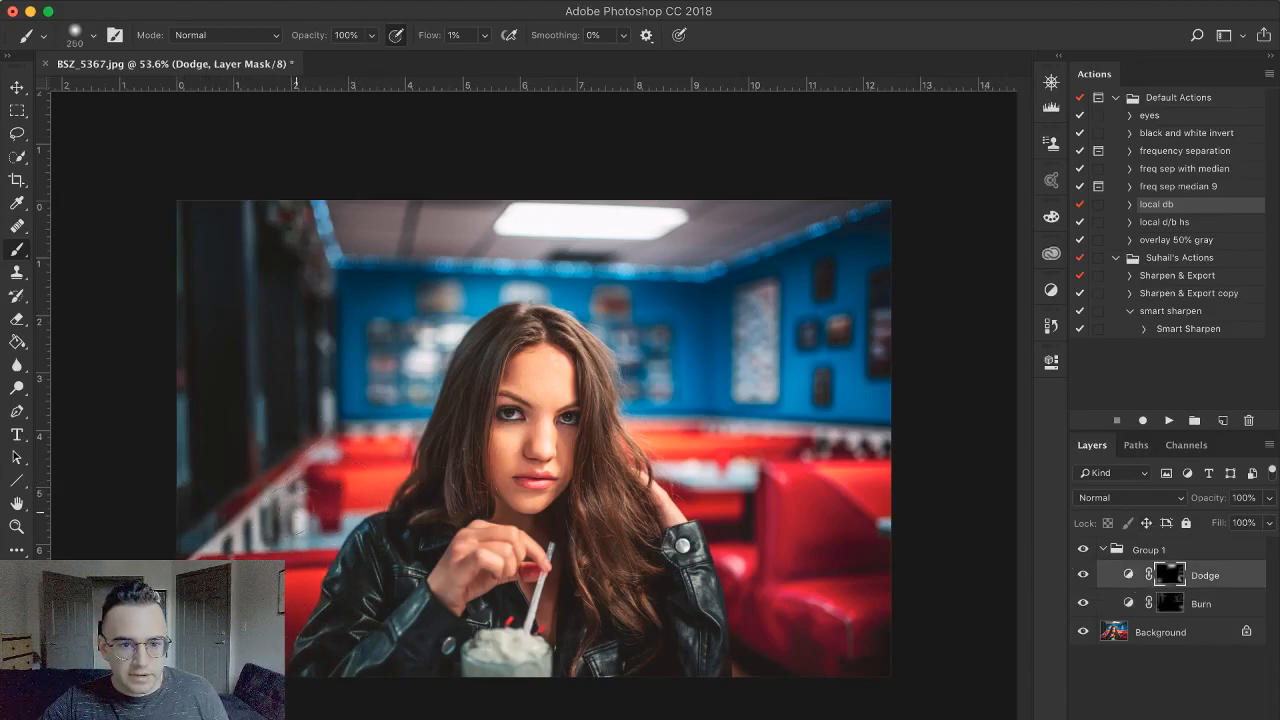
{"action": "key", "text": "bracketright"}
{"action": "key", "text": "bracketright"}
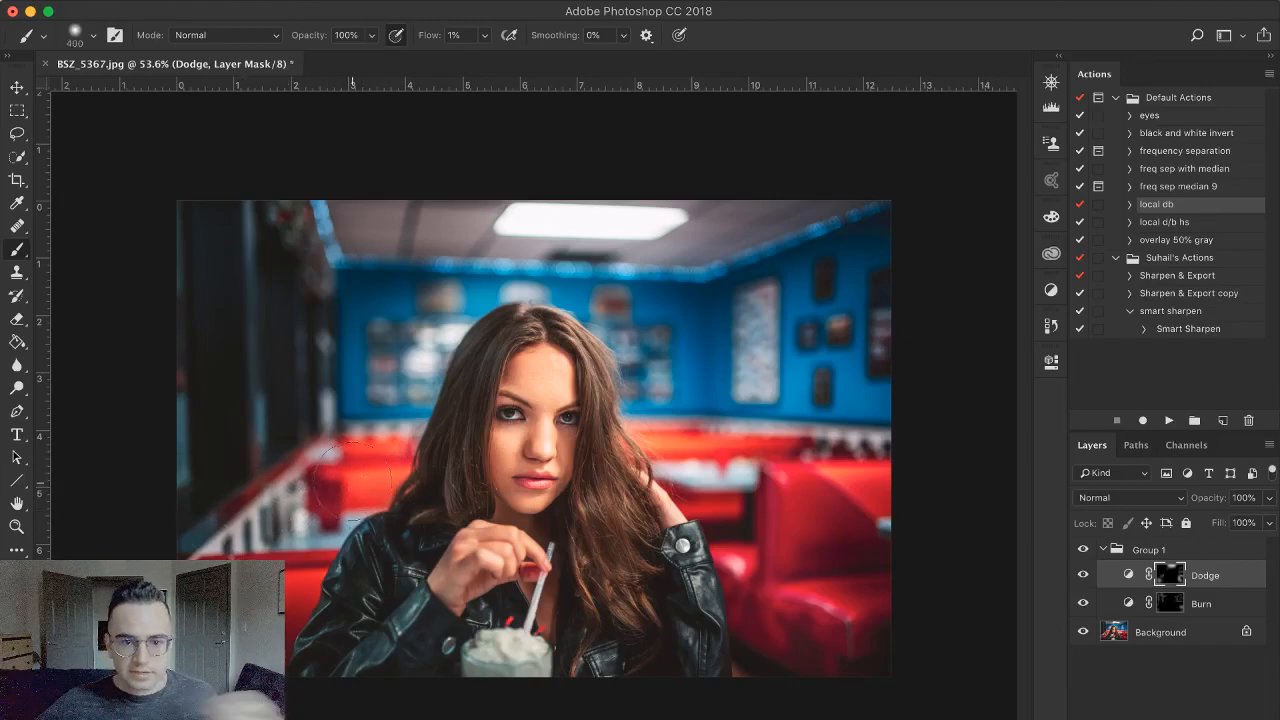
Compare the photo with and without Group 1's dodge and burn adjustments
{"action": "left_click", "coordinate": [1082, 549]}
{"action": "left_click", "coordinate": [1082, 549]}
{"action": "left_click", "coordinate": [1082, 549]}
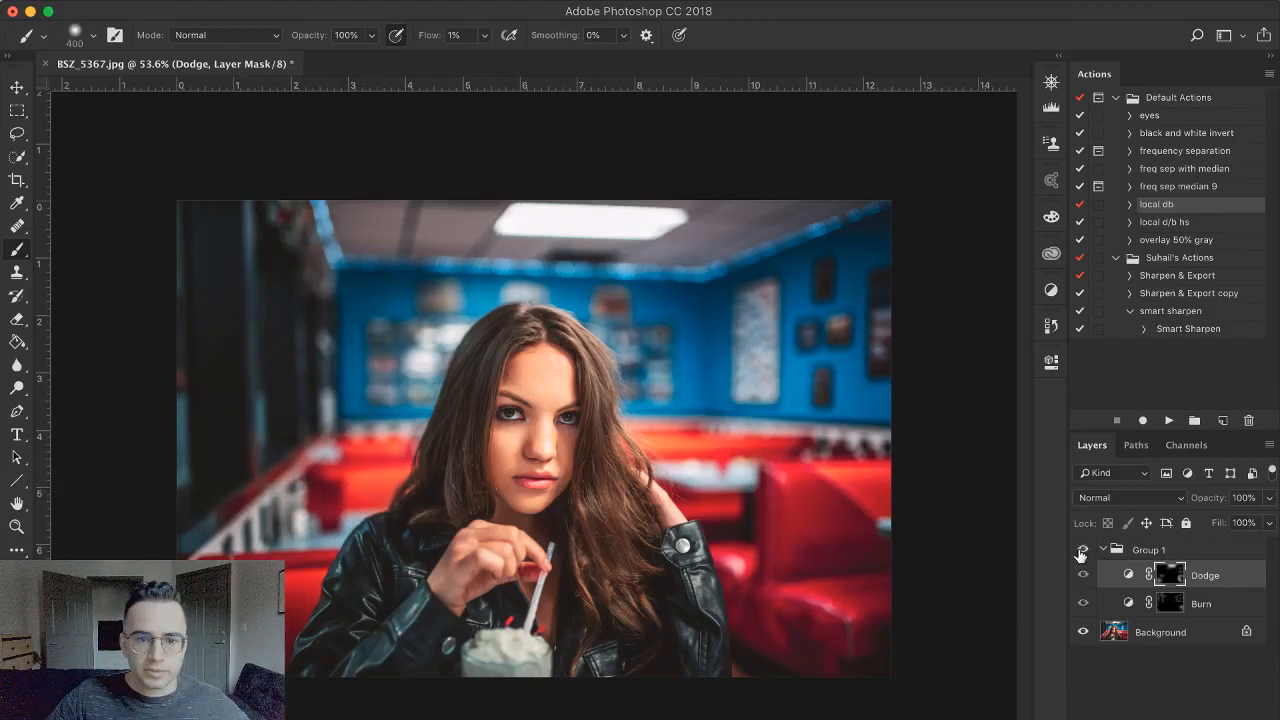
{"action": "left_click", "coordinate": [1082, 549]}
{"action": "left_click", "coordinate": [1082, 551]}
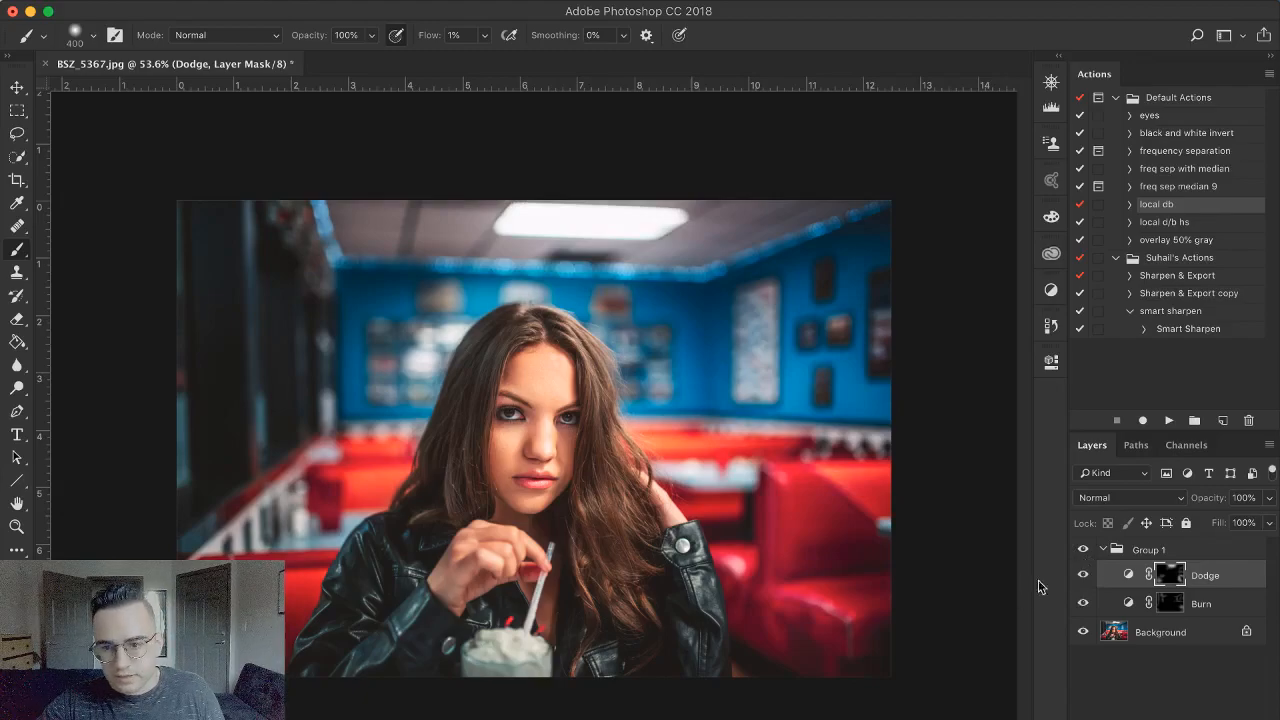
Burn the darker areas around the woman on the Burn mask with a size 175 brush, and compare with Group 1 hidden
{"action": "left_click", "coordinate": [1172, 602]}
{"action": "key", "text": "bracketleft"}
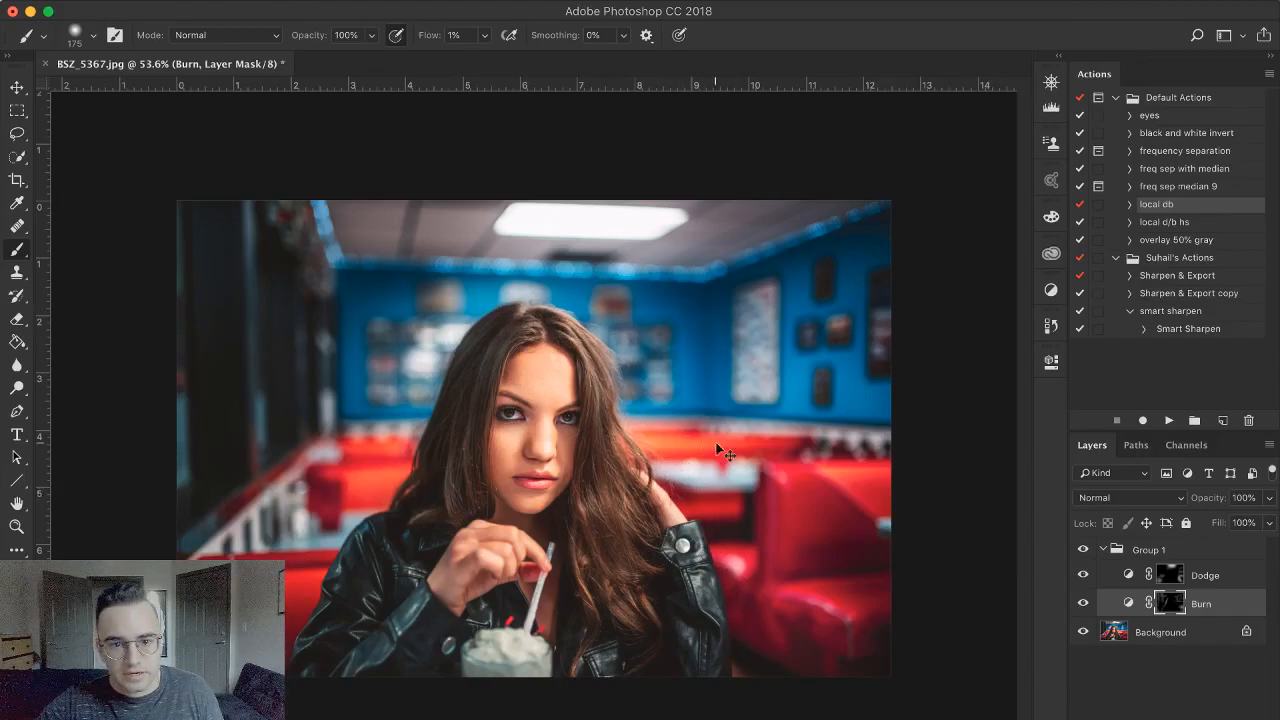
{"action": "left_click", "coordinate": [1082, 550]}
{"action": "left_click", "coordinate": [1082, 550]}
{"action": "left_click", "coordinate": [1082, 550]}
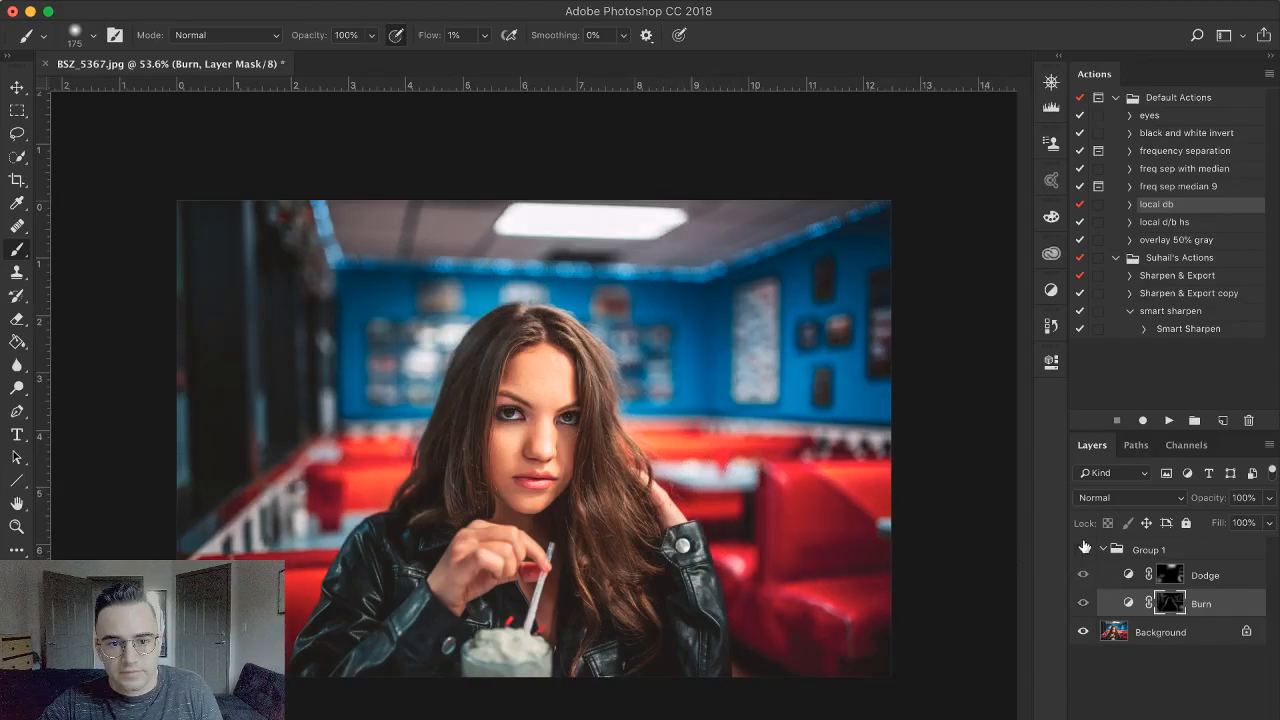
{"action": "left_click", "coordinate": [1082, 550]}
Dodge the background from the left-hand booths up to the blue wall on the Dodge mask with brush sizes 600 and 700
{"action": "left_click", "coordinate": [1172, 578]}
{"action": "key", "text": "]"}
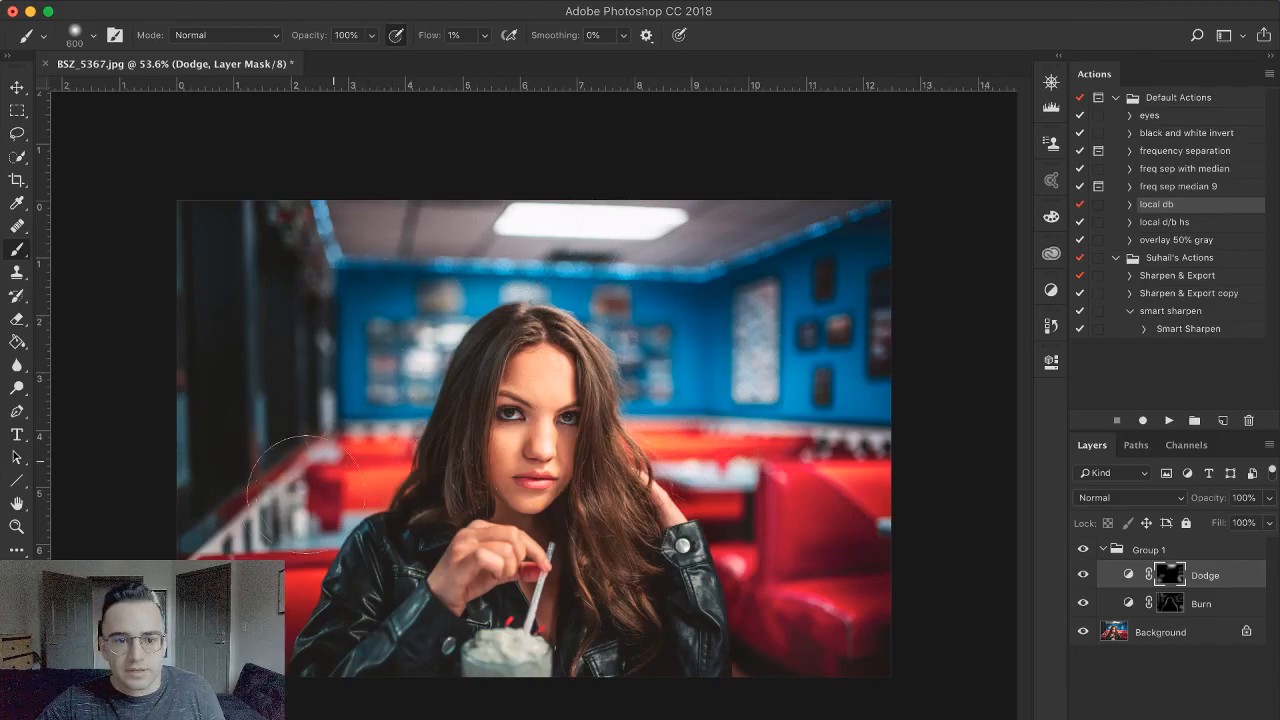
{"action": "mouse_move", "coordinate": [213, 620]}
{"action": "left_mouse_down"}
{"action": "mouse_move", "coordinate": [262, 458]}
{"action": "mouse_move", "coordinate": [340, 364]}
{"action": "left_mouse_up"}
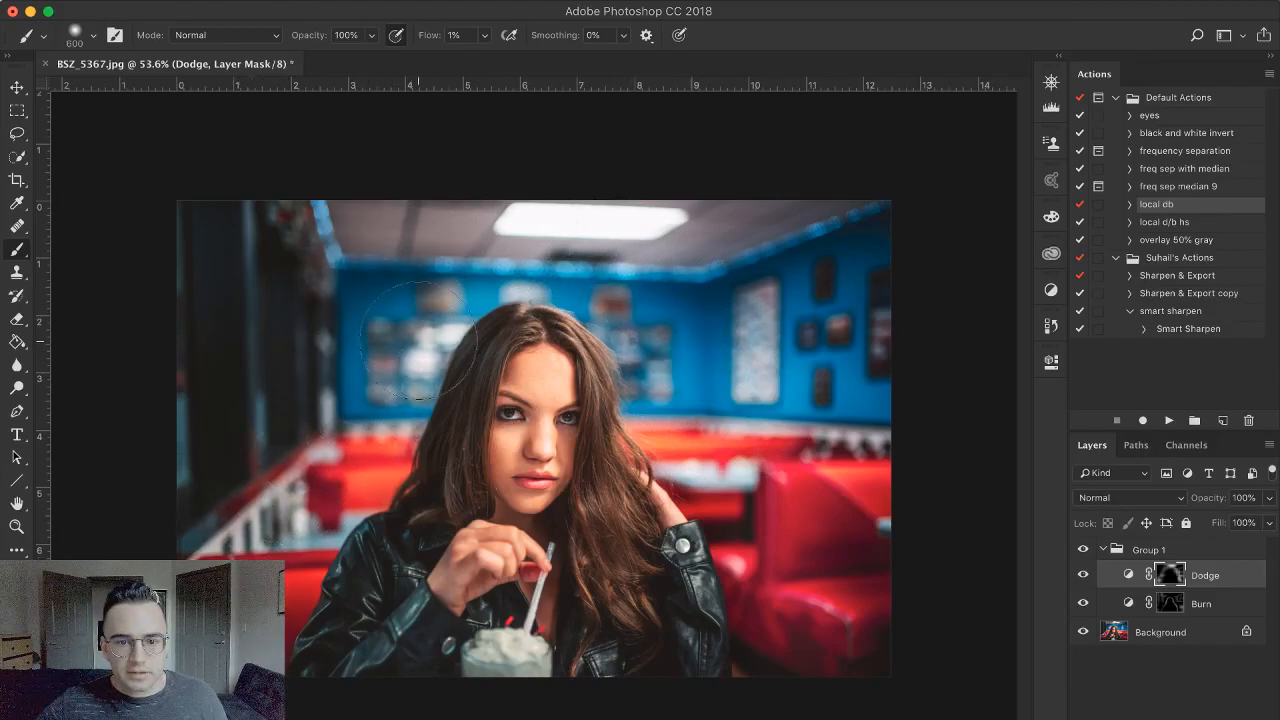
{"action": "key", "text": "bracketright"}
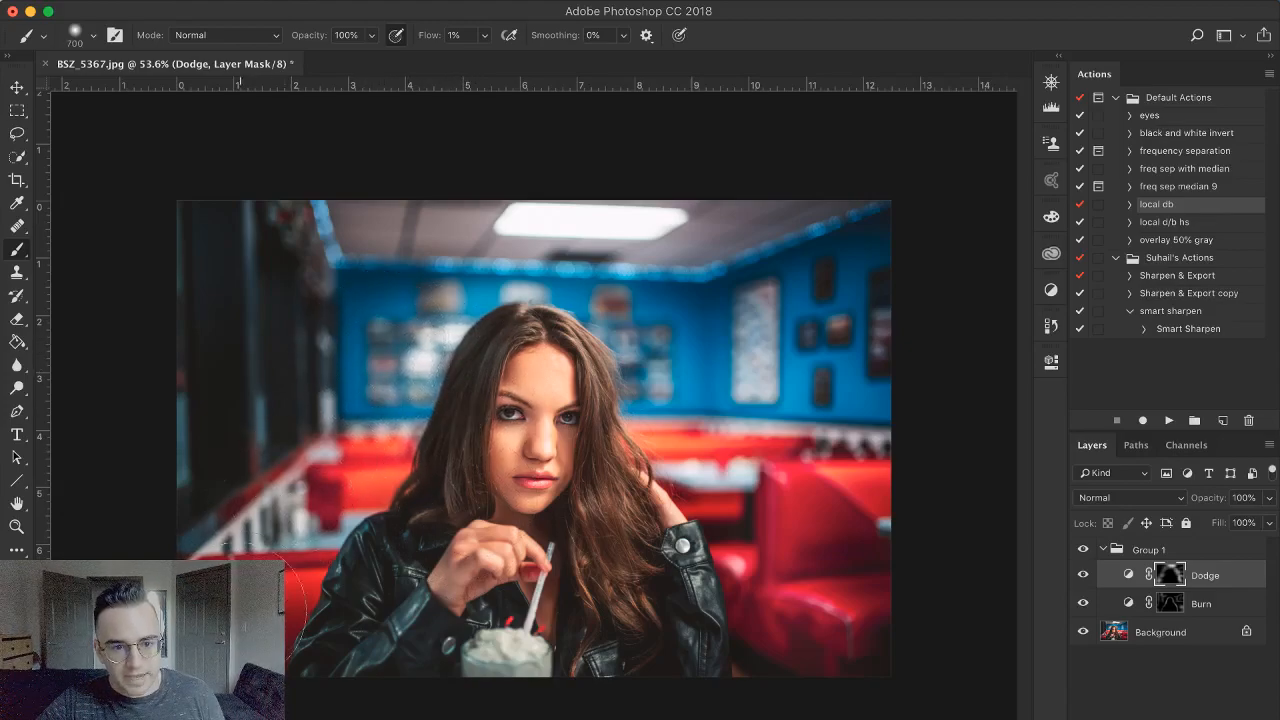
Repeatedly hide and show Group 1 to examine the overall dodge and burn effect on the photo
{"action": "left_click", "coordinate": [1083, 549]}
{"action": "left_click", "coordinate": [1083, 549]}
{"action": "left_click", "coordinate": [1083, 549]}
{"action": "left_click", "coordinate": [1083, 549]}
{"action": "left_click", "coordinate": [1083, 549]}
{"action": "left_click", "coordinate": [1083, 549]}
{"action": "left_click", "coordinate": [1083, 549]}
{"action": "left_click", "coordinate": [1083, 549]}
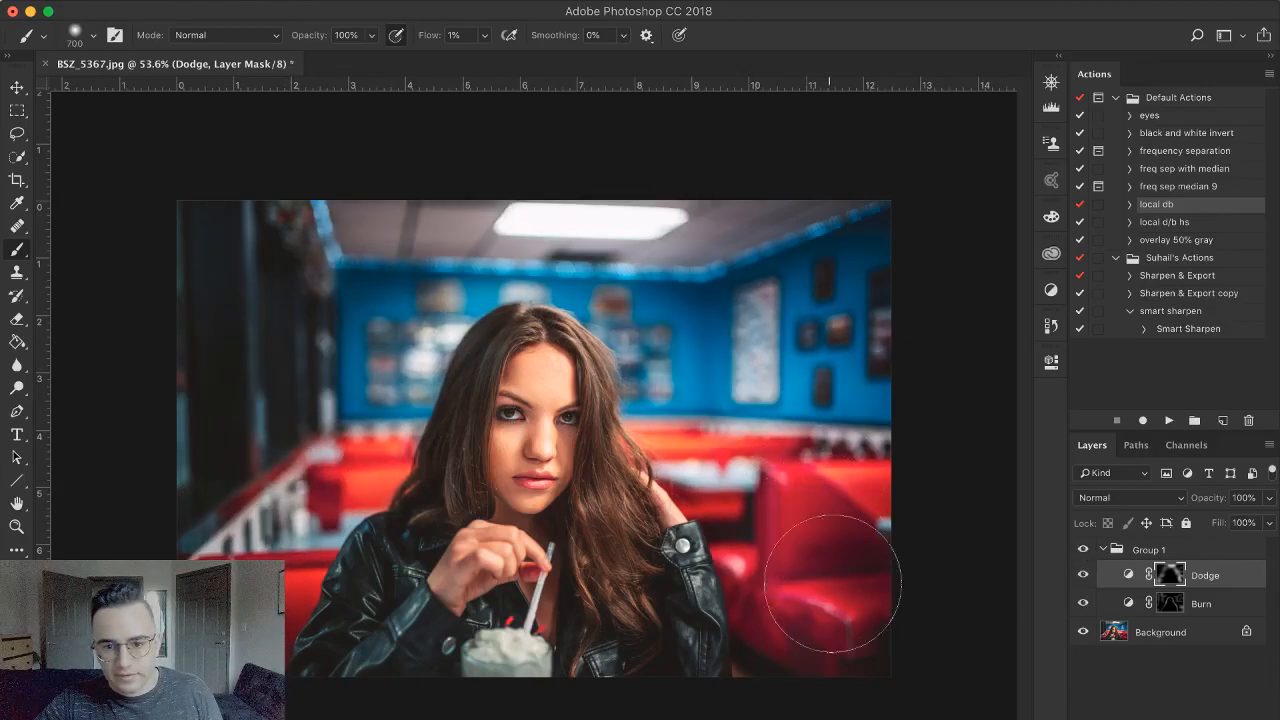
Burn around the large red booth with a size 600 brush, and dodge its seat with a size 700 brush
{"action": "left_click", "coordinate": [1170, 602]}
{"action": "key", "text": "bracketleft"}
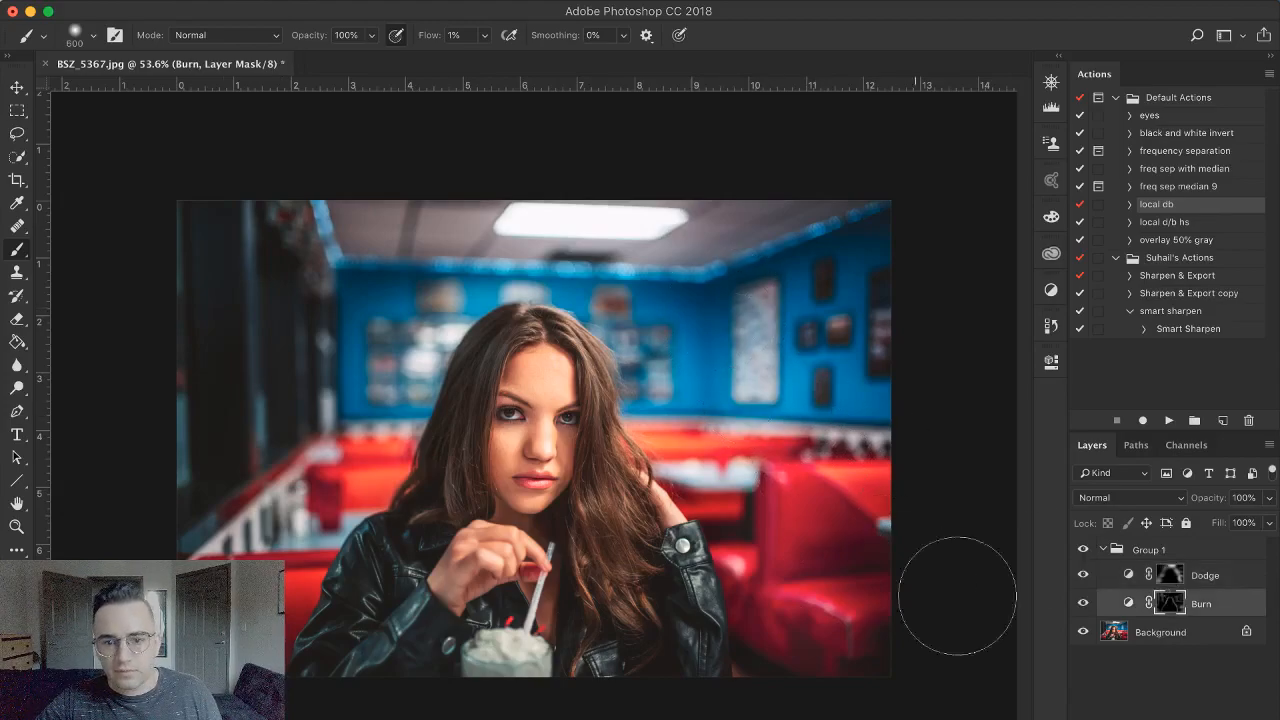
{"action": "left_click", "coordinate": [1170, 575]}
{"action": "key", "text": "bracketright"}
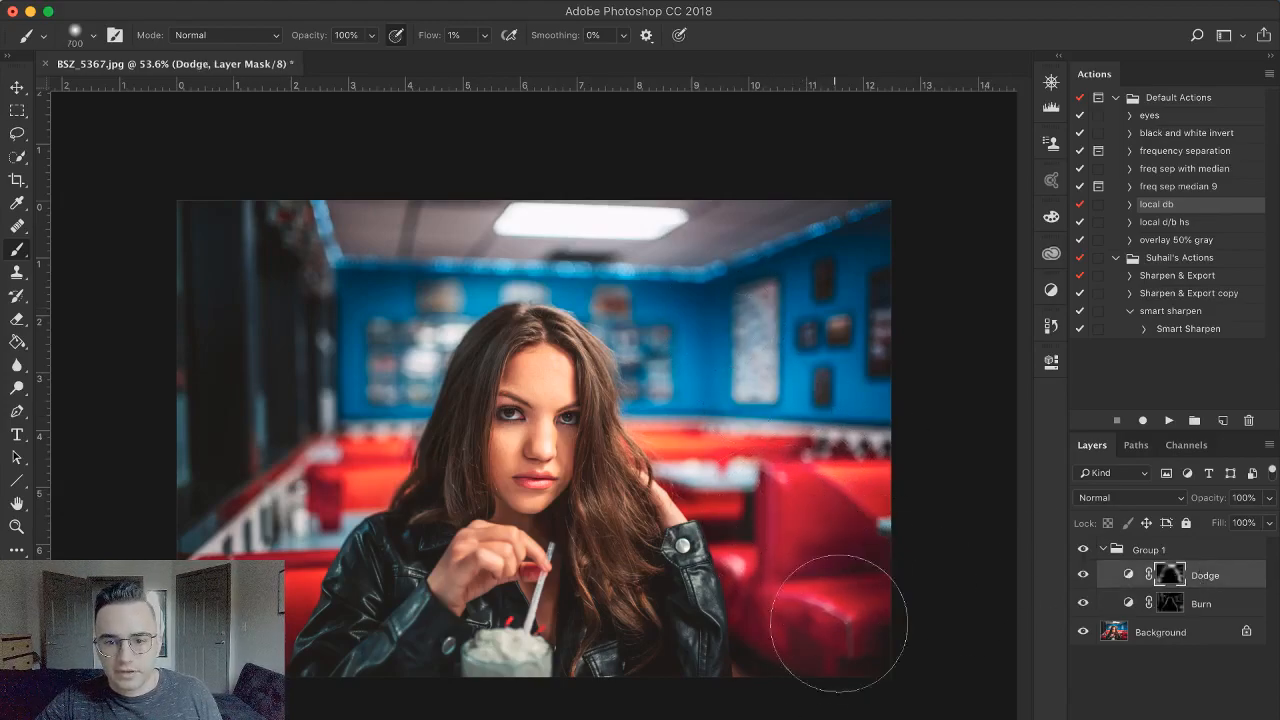
Burn the outer edges of the photo on the Burn mask with a size 1100 brush
{"action": "left_click", "coordinate": [1170, 603]}
{"action": "key", "text": "bracketright"}
{"action": "key", "text": "bracketright"}
{"action": "key", "text": "bracketright"}
{"action": "key", "text": "bracketright"}
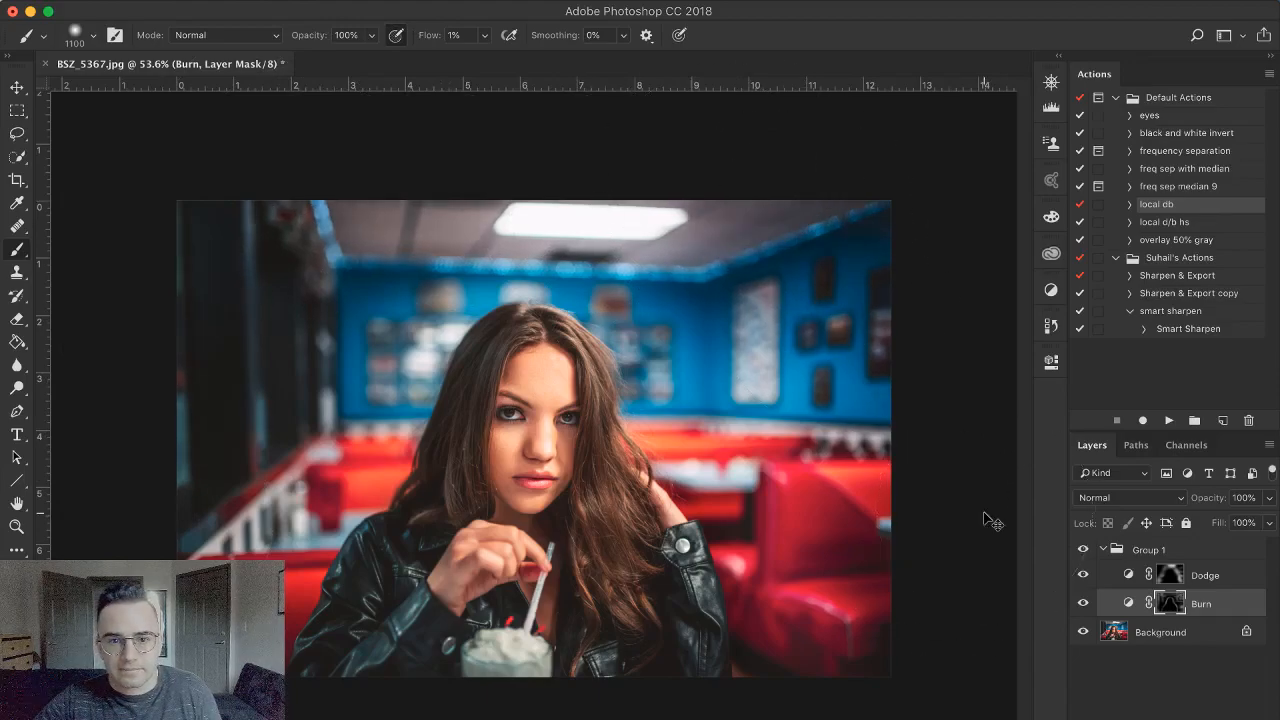
Burn the wall beside the woman's head and the upper-left background on the Burn mask with brush sizes 125 and 700
{"action": "key", "text": "bracketleft"}
{"action": "key", "text": "bracketleft"}
{"action": "key", "text": "bracketleft"}
{"action": "key", "text": "bracketleft"}
{"action": "key", "text": "bracketleft"}
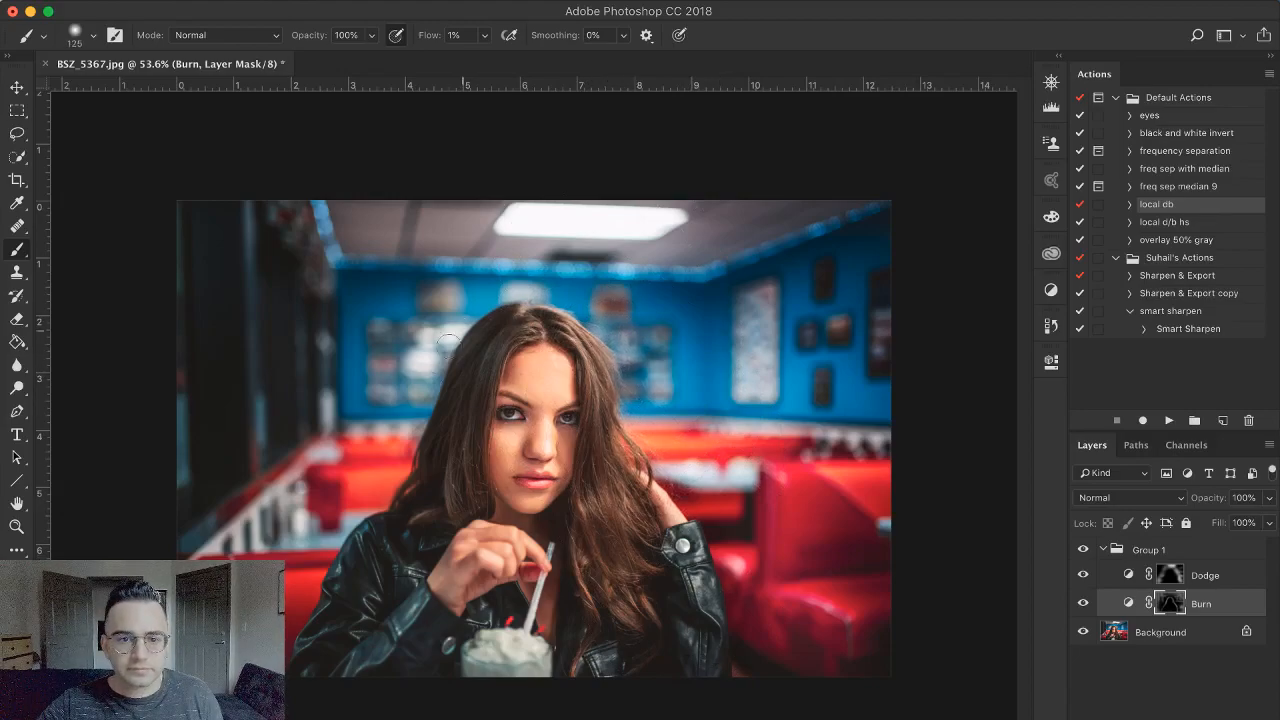
{"action": "key", "text": "bracketright"}
{"action": "key", "text": "bracketright"}
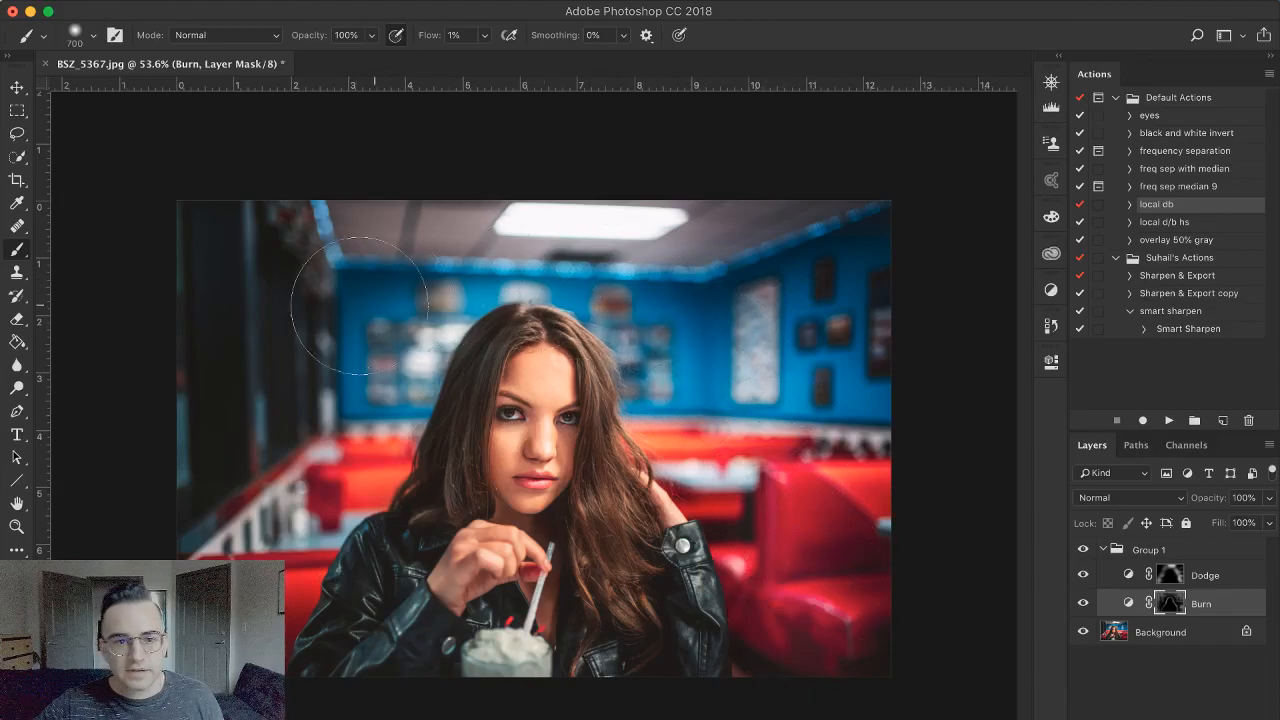
Enlarge the brush for the Burn mask to size 1000
{"action": "key", "text": "bracketright"}
{"action": "key", "text": "bracketright"}
{"action": "key", "text": "bracketright"}
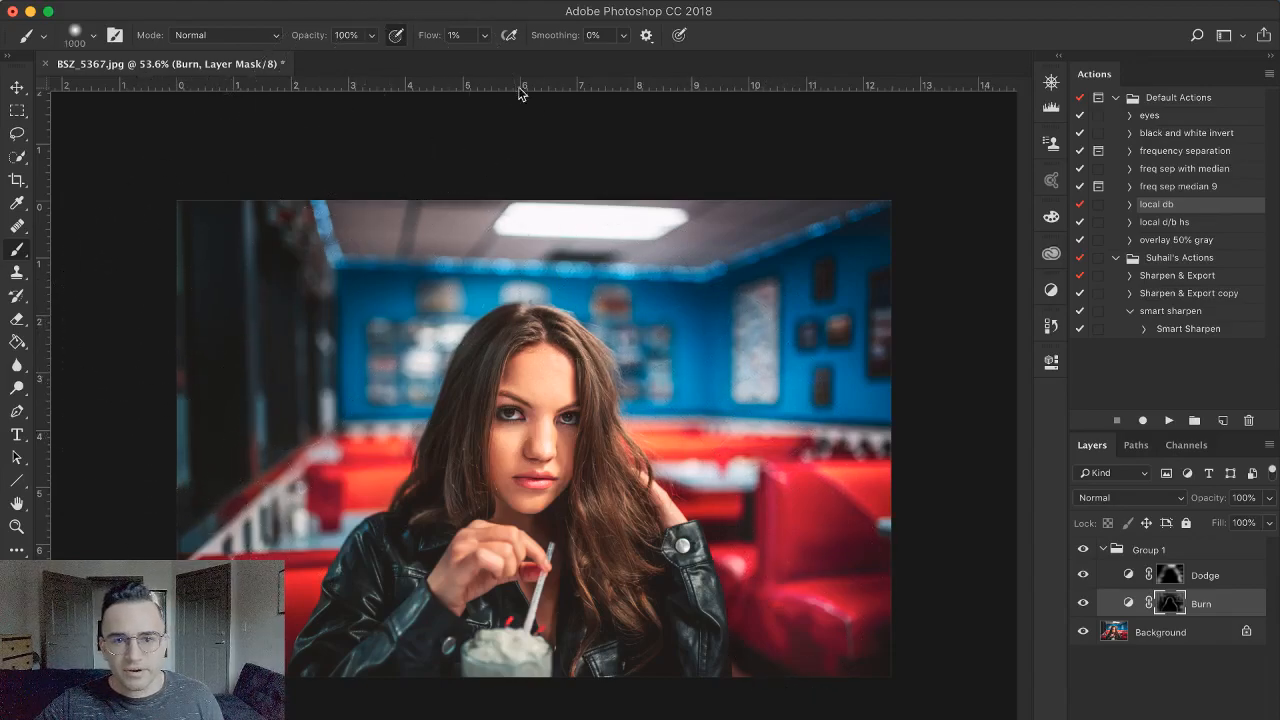
Hide and show Group 1 several times to compare the photo with and without the dodge and burn
{"action": "left_click", "coordinate": [1082, 552]}
{"action": "left_click", "coordinate": [1082, 552]}
{"action": "left_click", "coordinate": [1083, 546]}
{"action": "left_click", "coordinate": [1083, 546]}
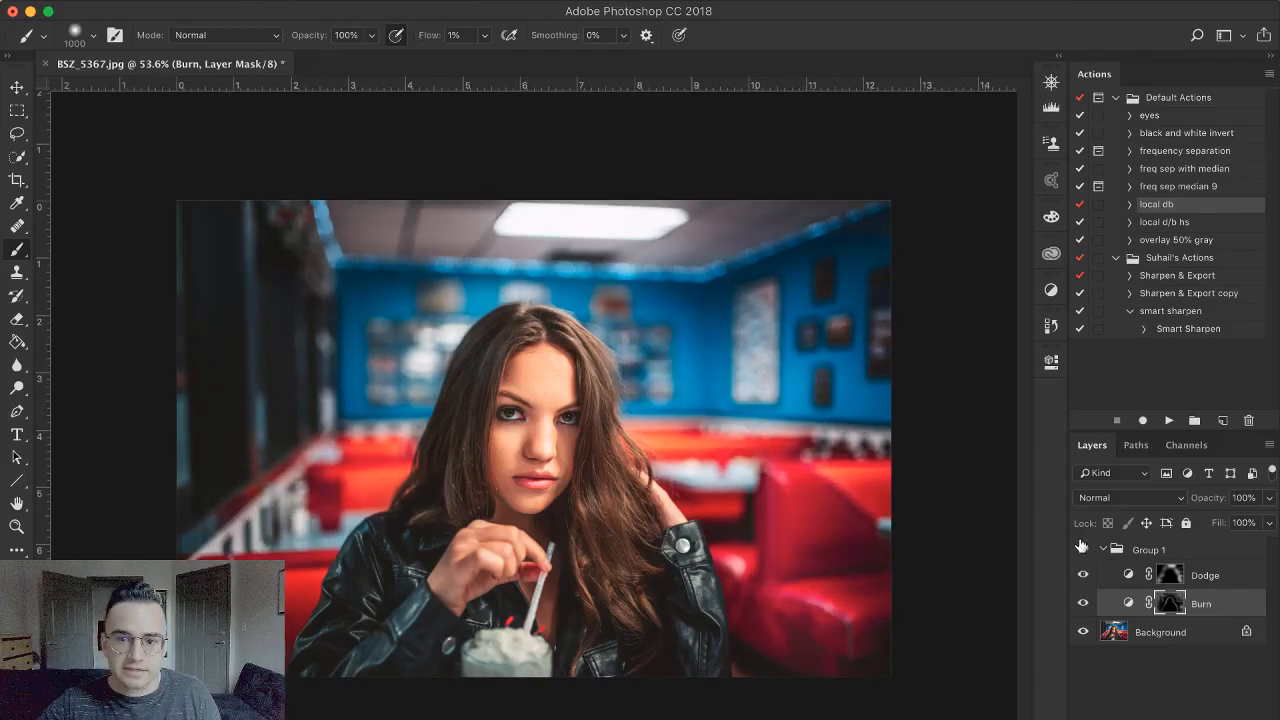
{"action": "left_click", "coordinate": [1083, 550]}
{"action": "left_click", "coordinate": [1083, 550]}
{"action": "left_click", "coordinate": [1083, 550]}
{"action": "left_click", "coordinate": [1083, 551]}
{"action": "left_click", "coordinate": [1083, 551]}
{"action": "left_click", "coordinate": [1083, 551]}
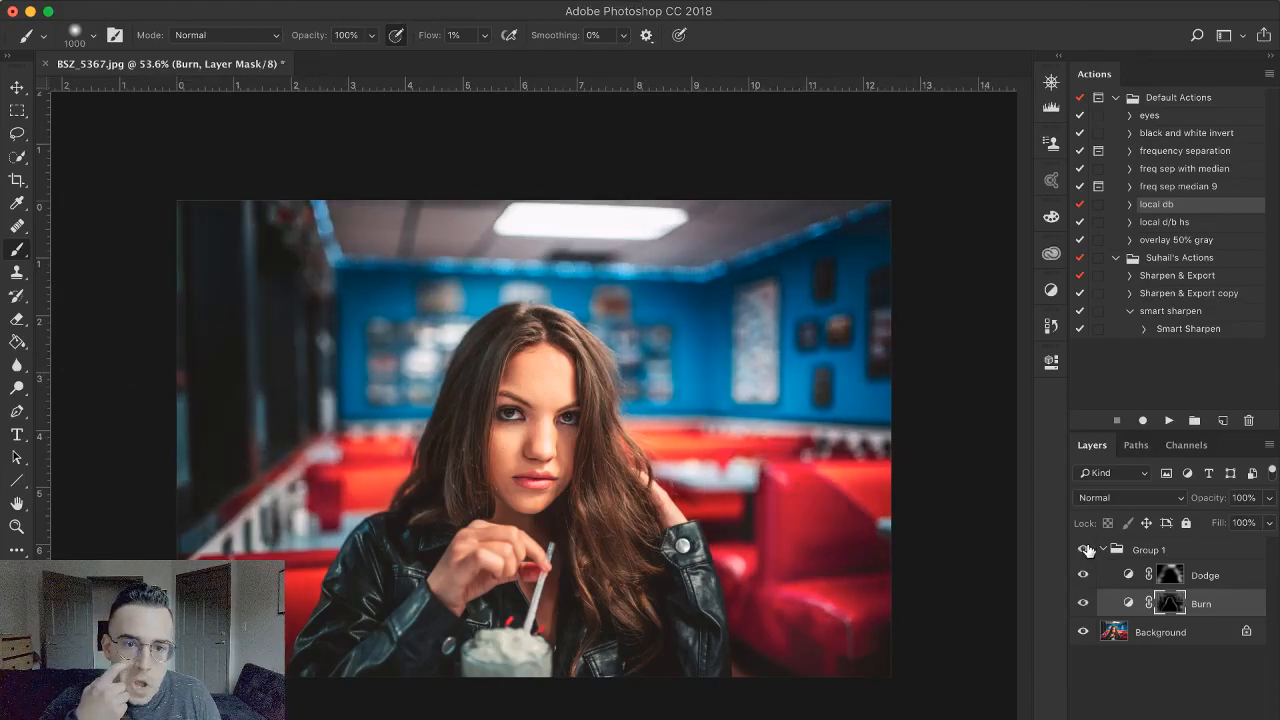
Dodge the highlight strands on both sides of the woman's hair on the Dodge mask with small brushes of about 80 to 100
{"action": "scroll", "coordinate": [658, 509], "scroll_direction": "up", "scroll_amount": 1}
{"action": "scroll", "coordinate": [584, 474], "scroll_direction": "up", "scroll_amount": 5}
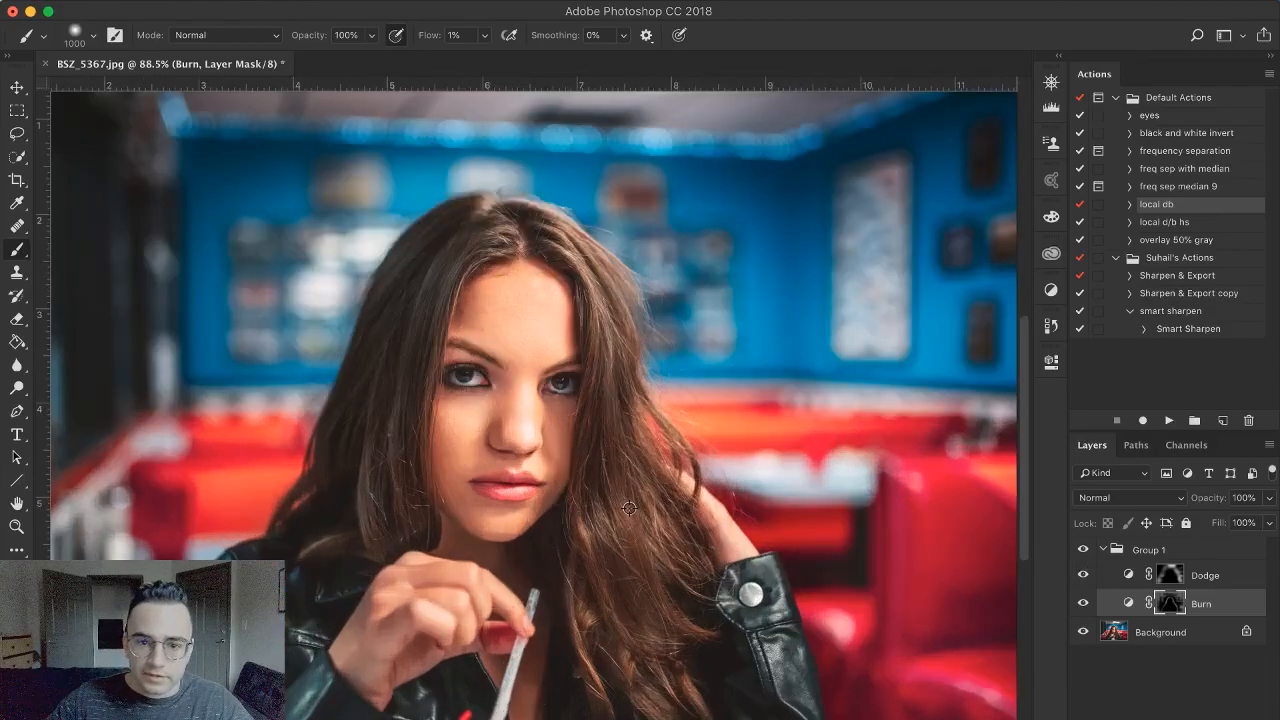
{"action": "left_click_drag", "start_coordinate": [648, 535], "coordinate": [360, 532], "text": "ctrl+alt"}
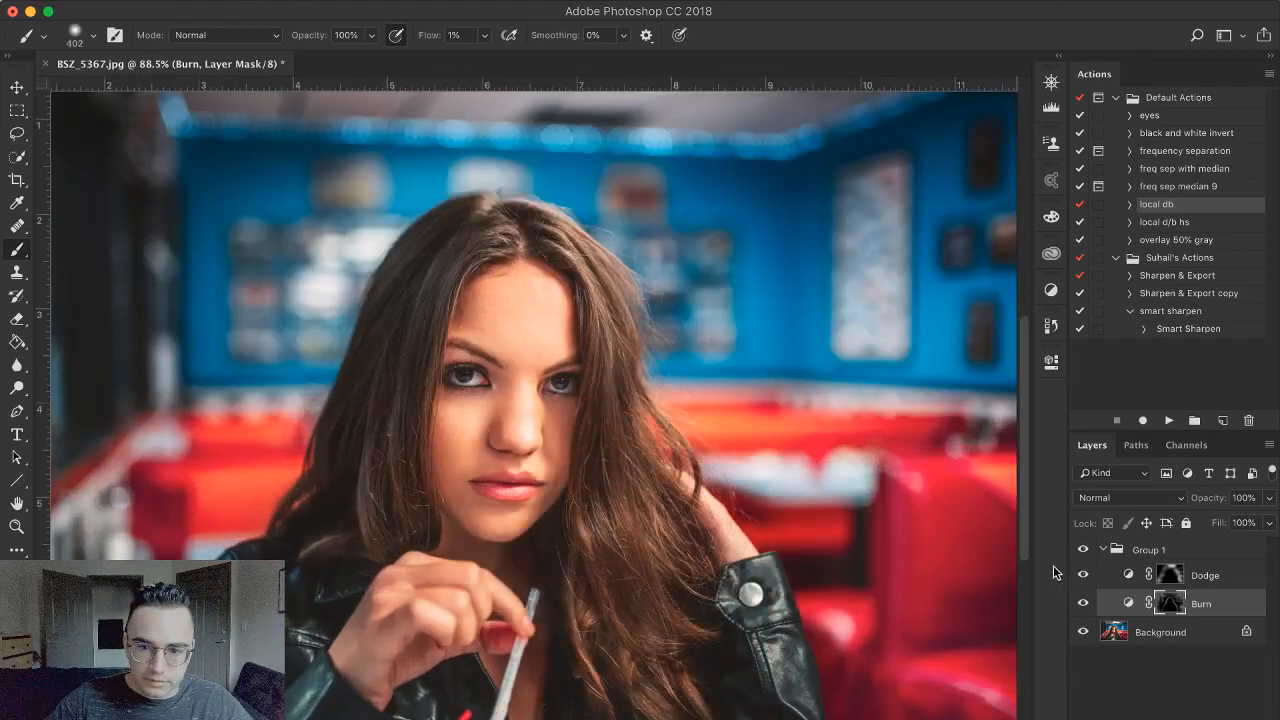
{"action": "left_click", "coordinate": [1170, 577]}
{"action": "left_click_drag", "start_coordinate": [650, 505], "coordinate": [585, 508], "text": "ctrl+alt"}
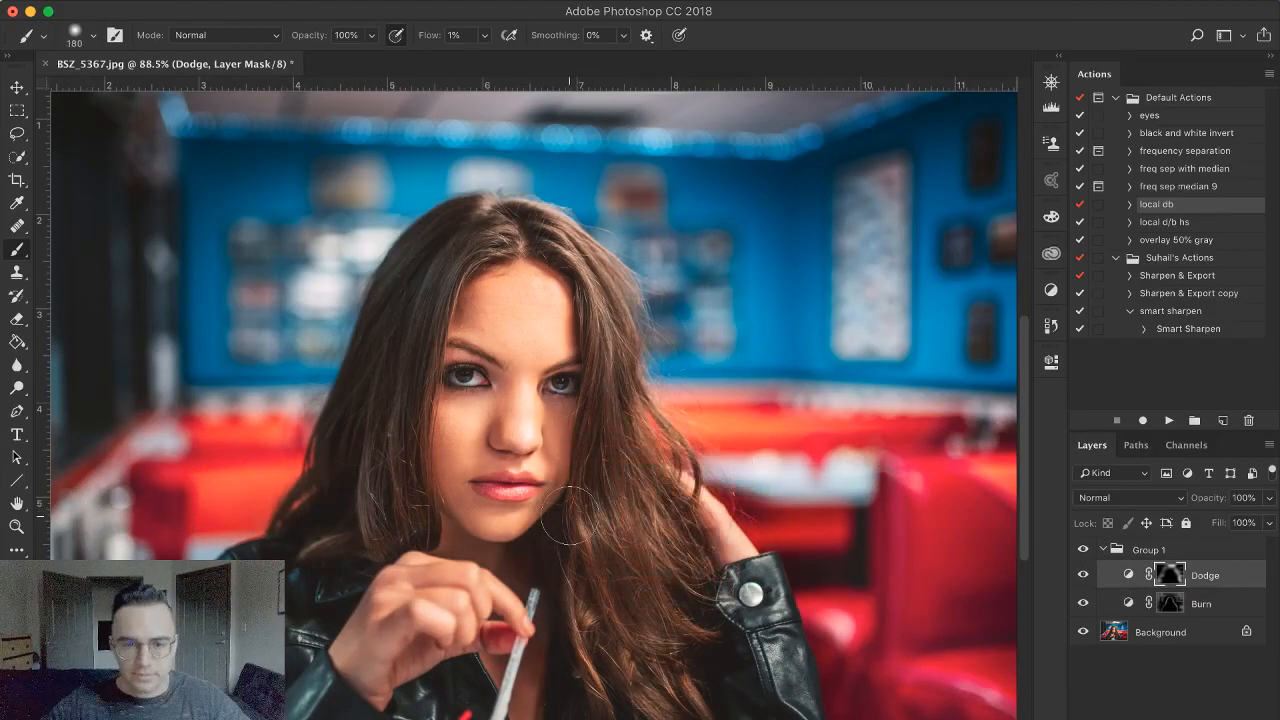
{"action": "left_click_drag", "start_coordinate": [672, 521], "coordinate": [635, 522], "text": "ctrl+alt"}
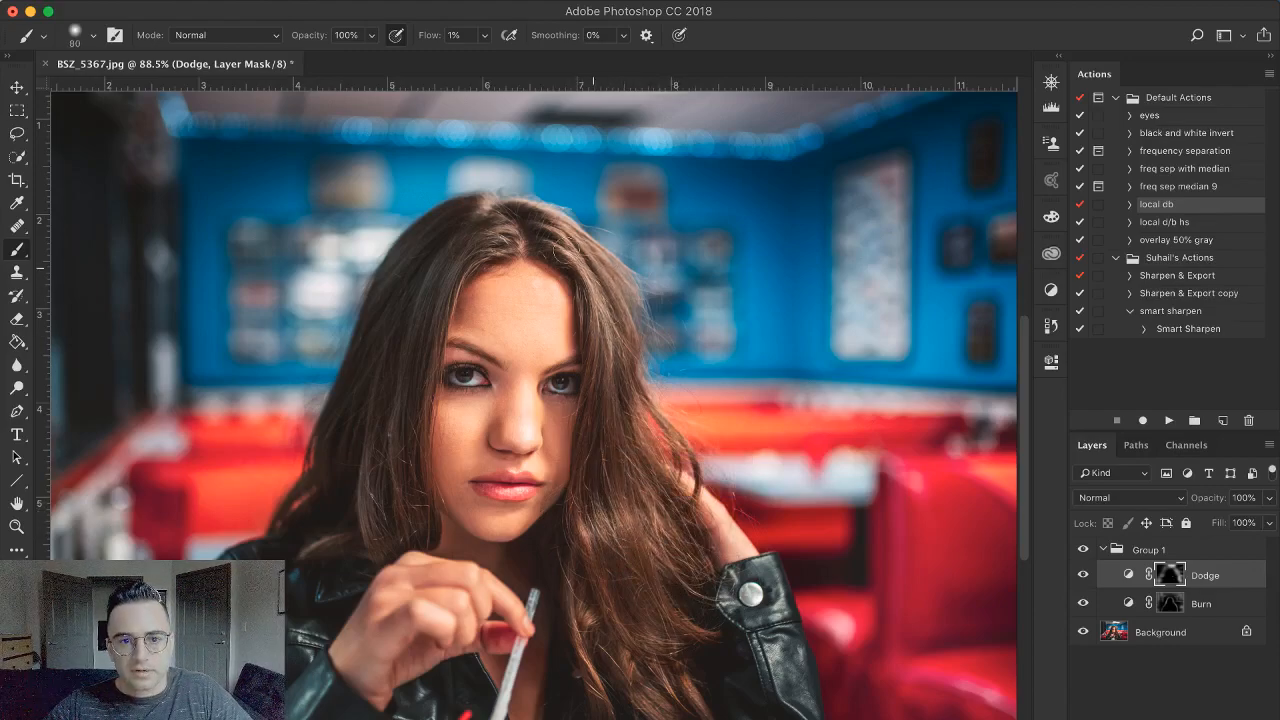
{"action": "key", "text": "]"}
{"action": "key", "text": "]"}
{"action": "mouse_move", "coordinate": [646, 640]}
{"action": "left_mouse_down"}
{"action": "mouse_move", "coordinate": [622, 702]}
{"action": "mouse_move", "coordinate": [593, 678]}
{"action": "mouse_move", "coordinate": [675, 704]}
{"action": "mouse_move", "coordinate": [574, 626]}
{"action": "mouse_move", "coordinate": [646, 677]}
{"action": "left_mouse_up"}
{"action": "key", "text": "["}
{"action": "mouse_move", "coordinate": [380, 524]}
{"action": "left_mouse_down"}
{"action": "mouse_move", "coordinate": [372, 489]}
{"action": "mouse_move", "coordinate": [390, 480]}
{"action": "mouse_move", "coordinate": [420, 506]}
{"action": "mouse_move", "coordinate": [399, 462]}
{"action": "mouse_move", "coordinate": [373, 460]}
{"action": "mouse_move", "coordinate": [357, 528]}
{"action": "mouse_move", "coordinate": [385, 456]}
{"action": "mouse_move", "coordinate": [419, 504]}
{"action": "left_mouse_up"}
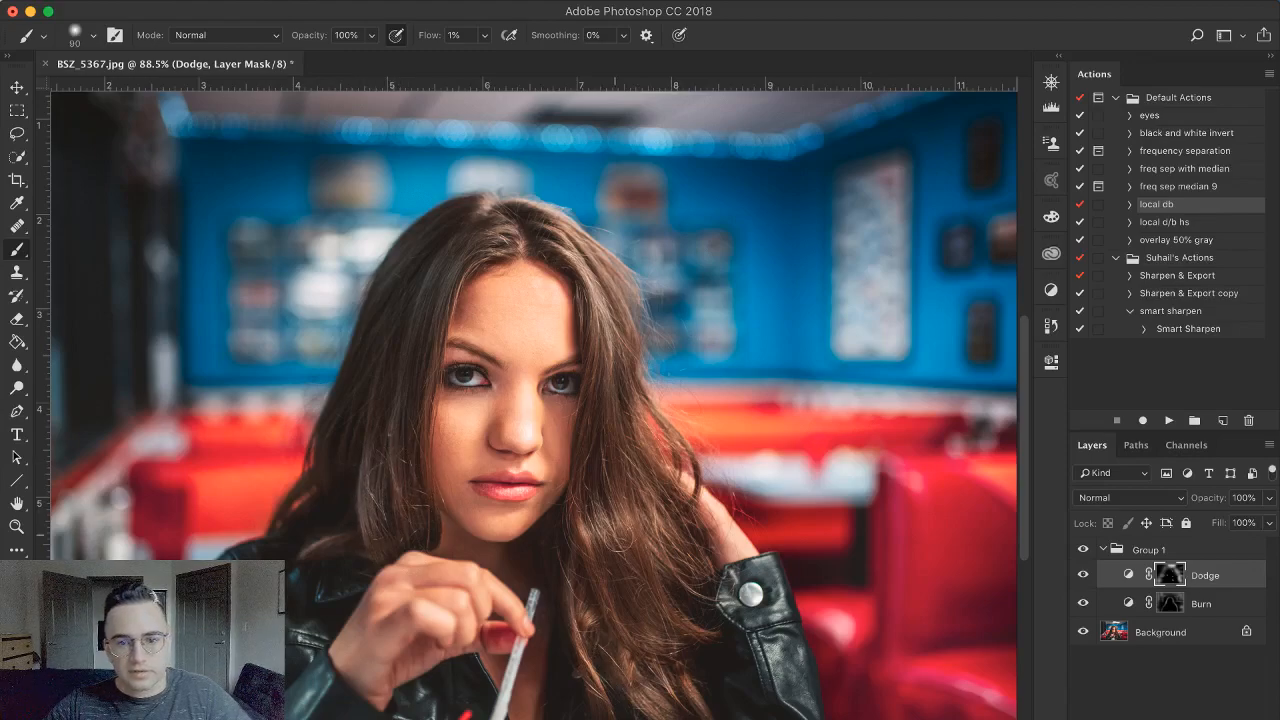
Burn the darker strands of the woman's hair on the Burn mask with brush sizes 90 and 80
{"action": "left_click", "coordinate": [1167, 607]}
{"action": "key", "text": "bracketright"}
{"action": "key", "text": "bracketright"}
{"action": "key", "text": "bracketright"}
{"action": "key", "text": "bracketright"}
{"action": "key", "text": "bracketright"}
{"action": "mouse_move", "coordinate": [620, 606]}
{"action": "left_mouse_down"}
{"action": "mouse_move", "coordinate": [611, 622]}
{"action": "mouse_move", "coordinate": [628, 411]}
{"action": "left_mouse_up"}
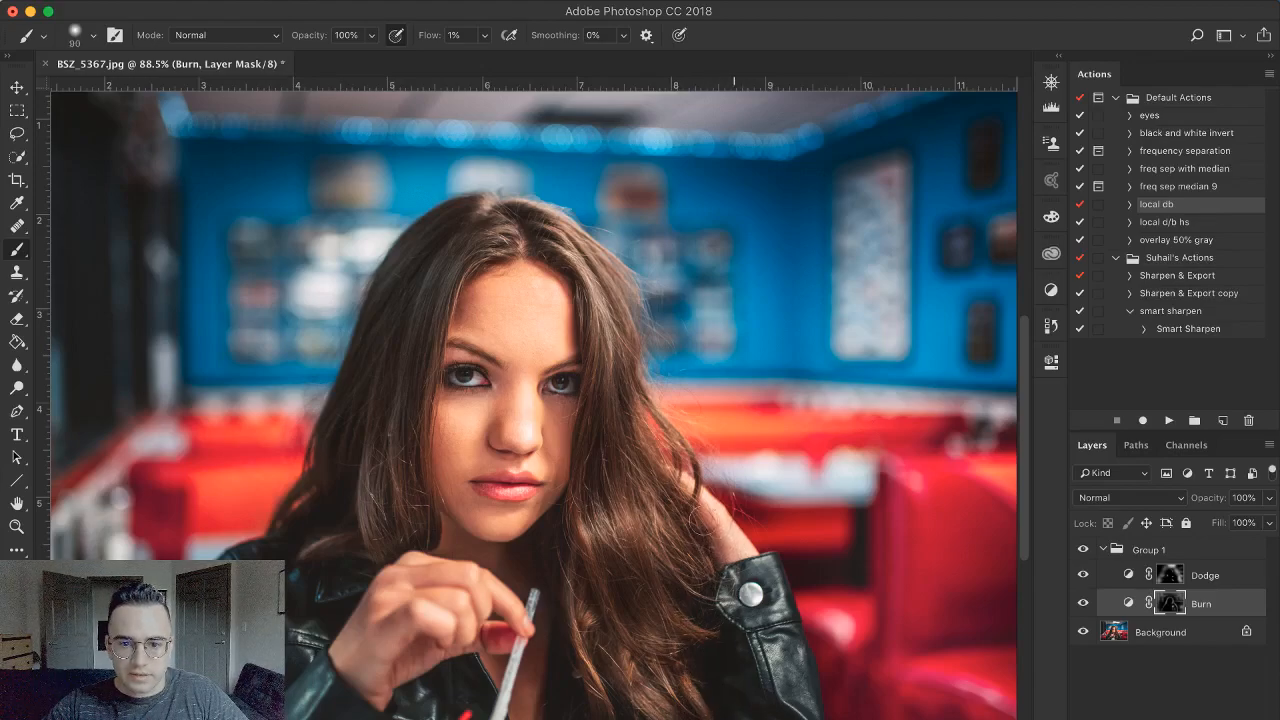
{"action": "key", "text": "bracketleft"}
{"action": "key", "text": "bracketleft"}
{"action": "key", "text": "bracketleft"}
{"action": "key", "text": "bracketleft"}
{"action": "key", "text": "bracketleft"}
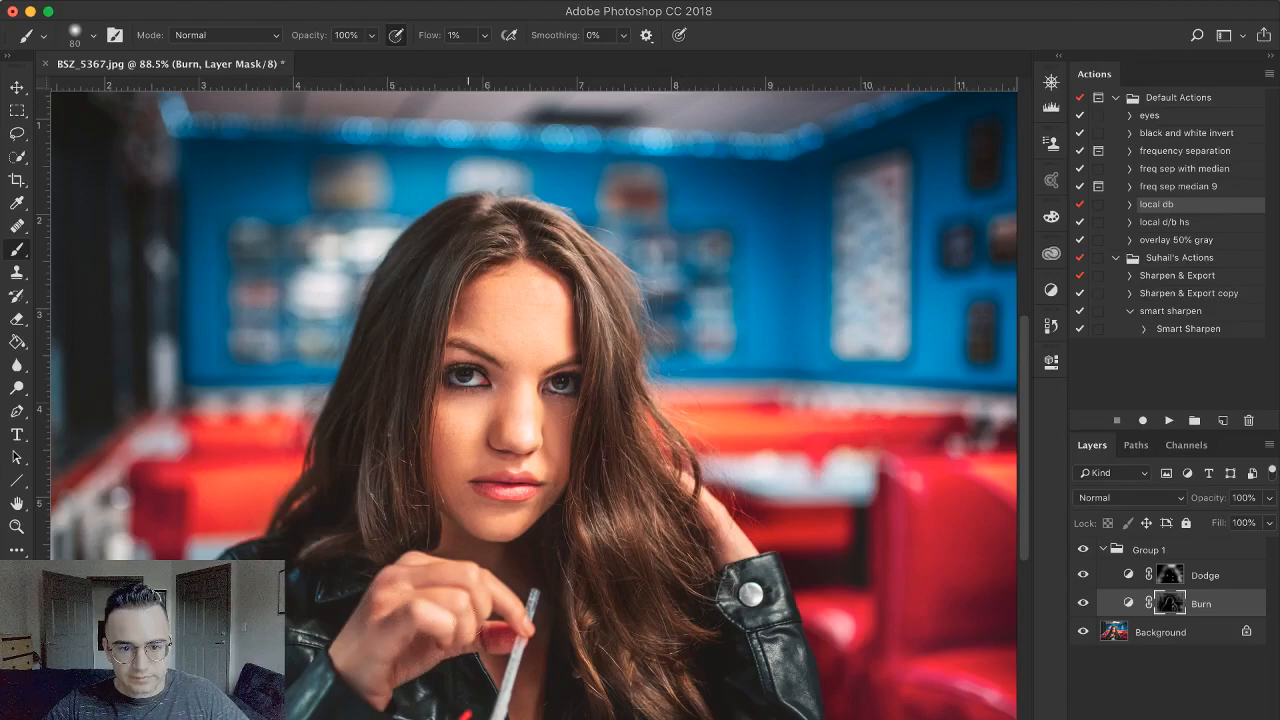
Dodge further highlights on the Dodge mask with brush sizes 125 and 175, including the red booth beside her sleeve
{"action": "scroll", "coordinate": [420, 568], "scroll_direction": "down", "scroll_amount": 5}
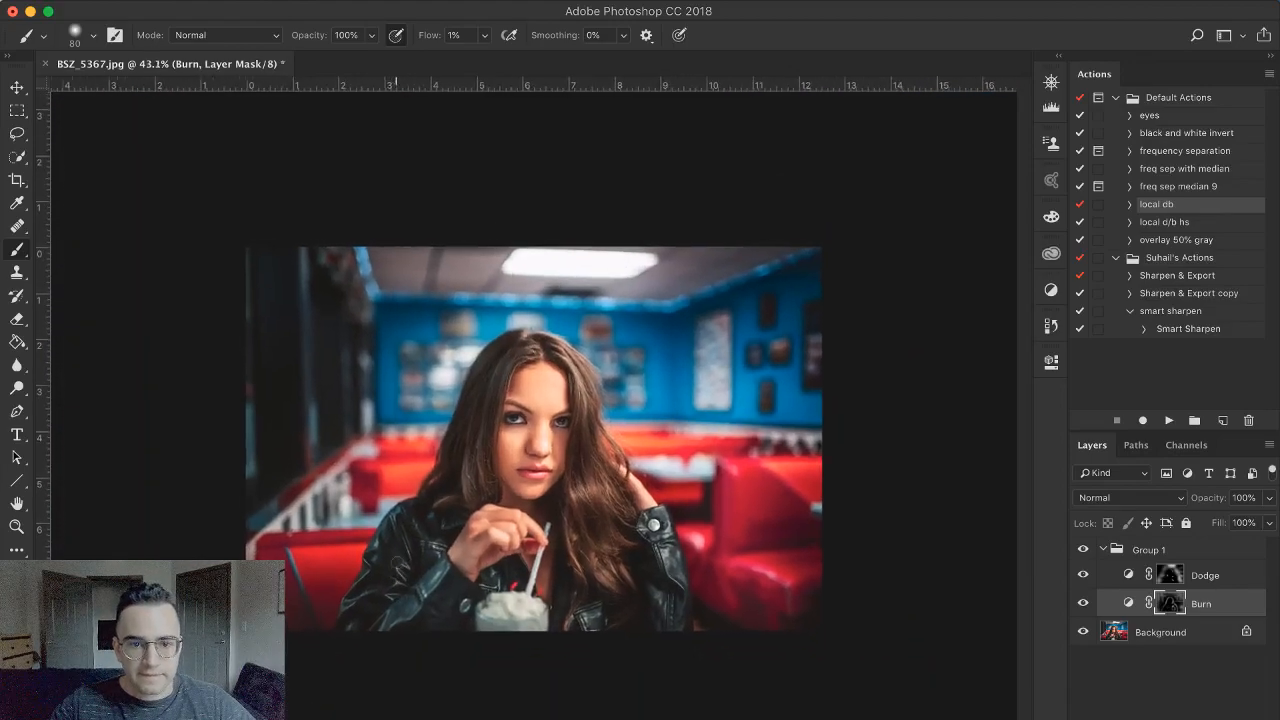
{"action": "scroll", "coordinate": [395, 568], "scroll_direction": "up", "scroll_amount": 4}
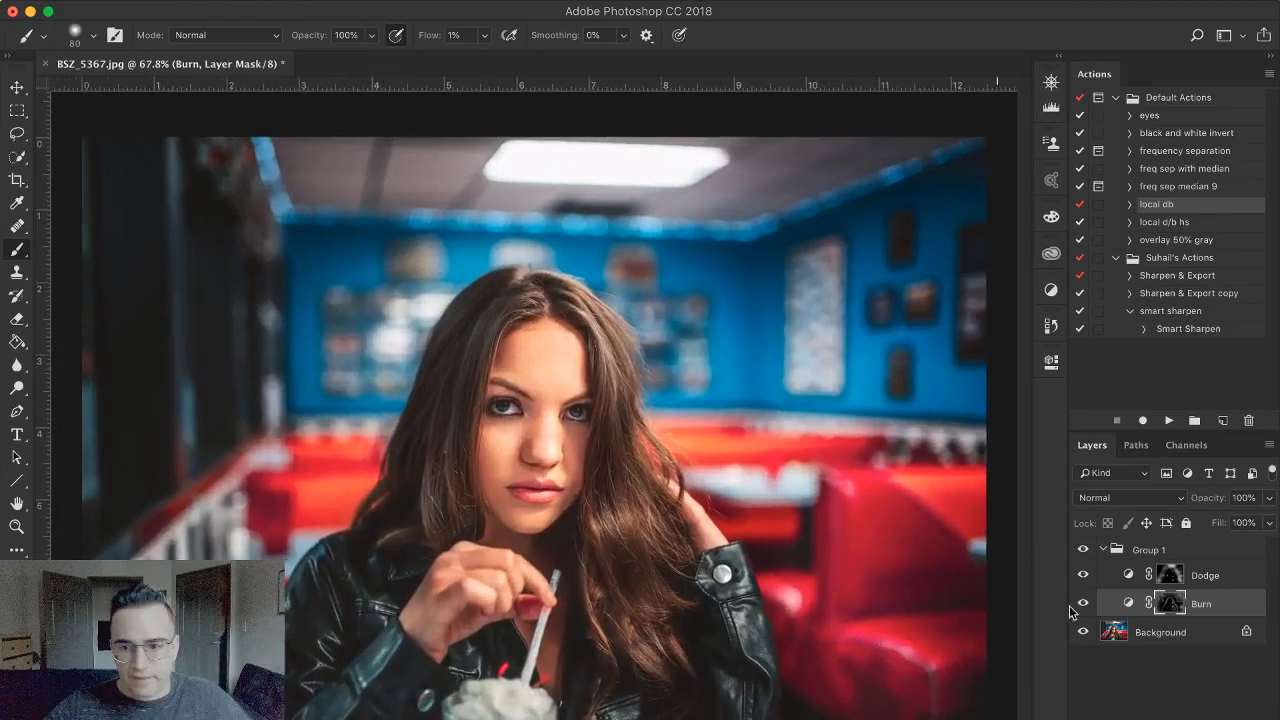
{"action": "left_click", "coordinate": [1166, 578]}
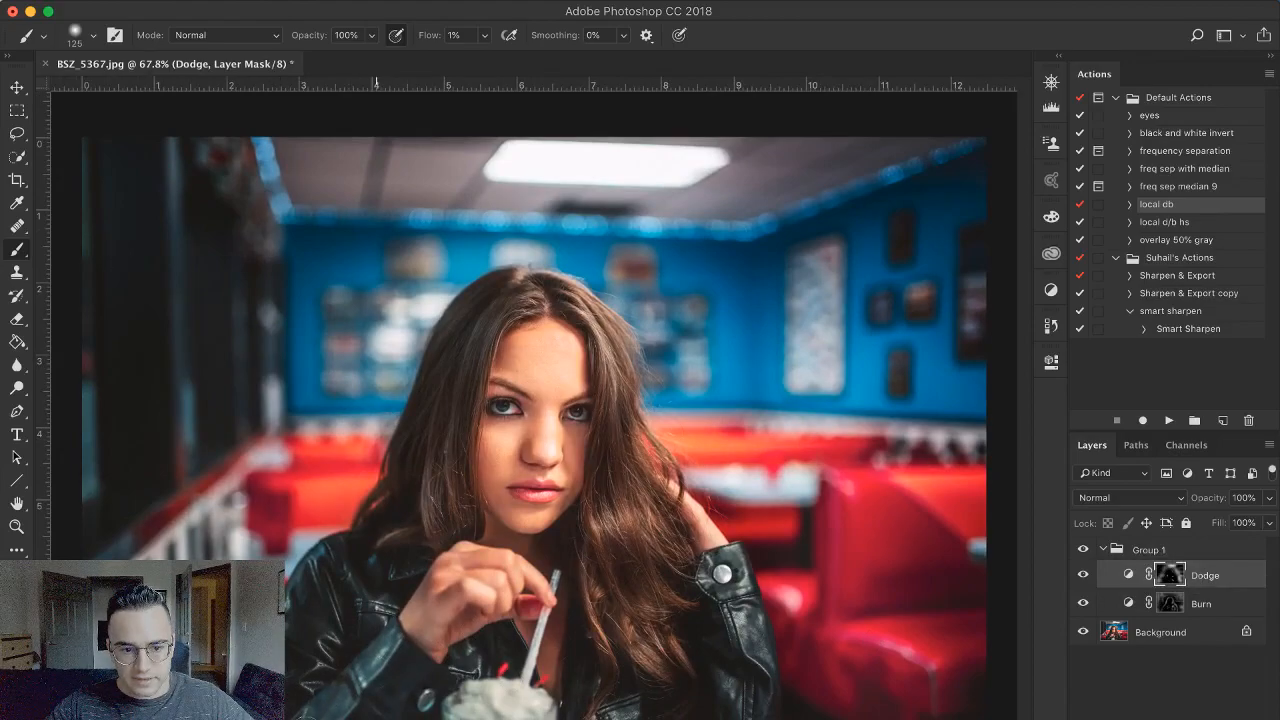
{"action": "key", "text": "bracketright"}
{"action": "key", "text": "bracketright"}
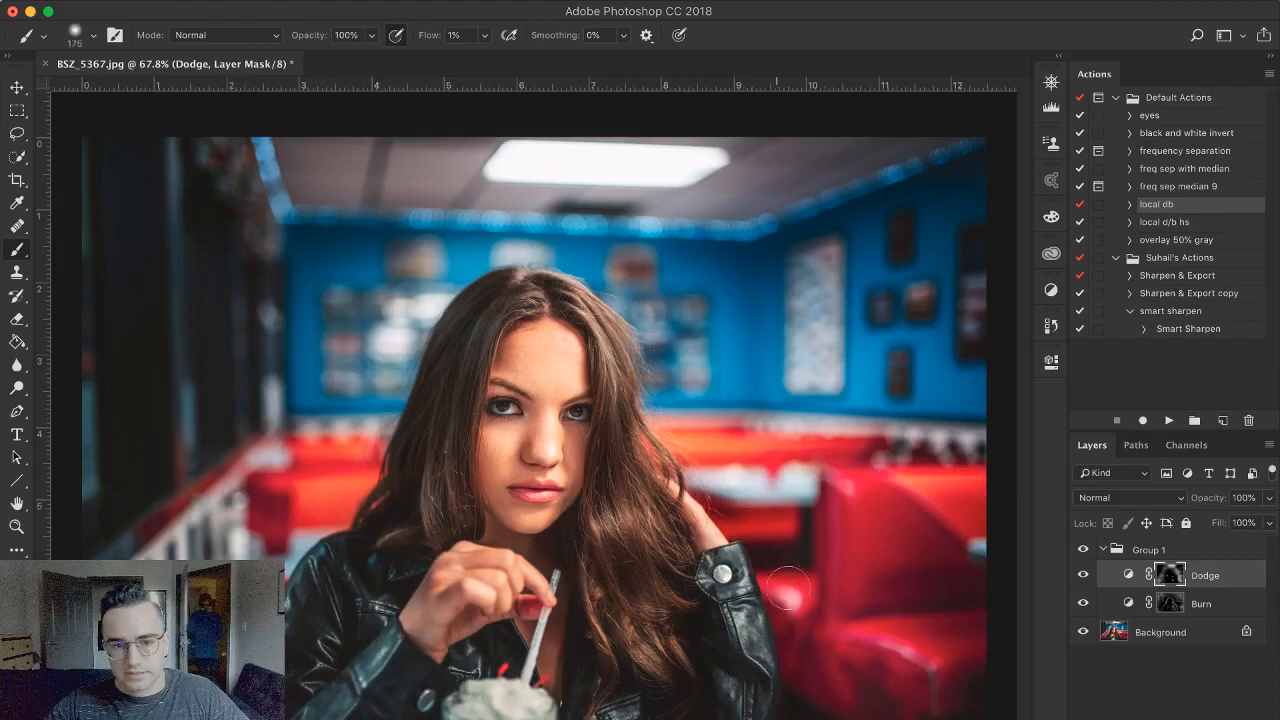
Toggle the visibility of Group 1 repeatedly to check the hair and booth dodging and burning against the original
{"action": "left_click", "coordinate": [1082, 549]}
{"action": "left_click", "coordinate": [1082, 549]}
{"action": "left_click", "coordinate": [1082, 549]}
{"action": "left_click", "coordinate": [1082, 549]}
{"action": "left_click", "coordinate": [1082, 549]}
{"action": "left_click", "coordinate": [1082, 549]}
{"action": "left_click", "coordinate": [1082, 549]}
{"action": "left_click", "coordinate": [1084, 550]}
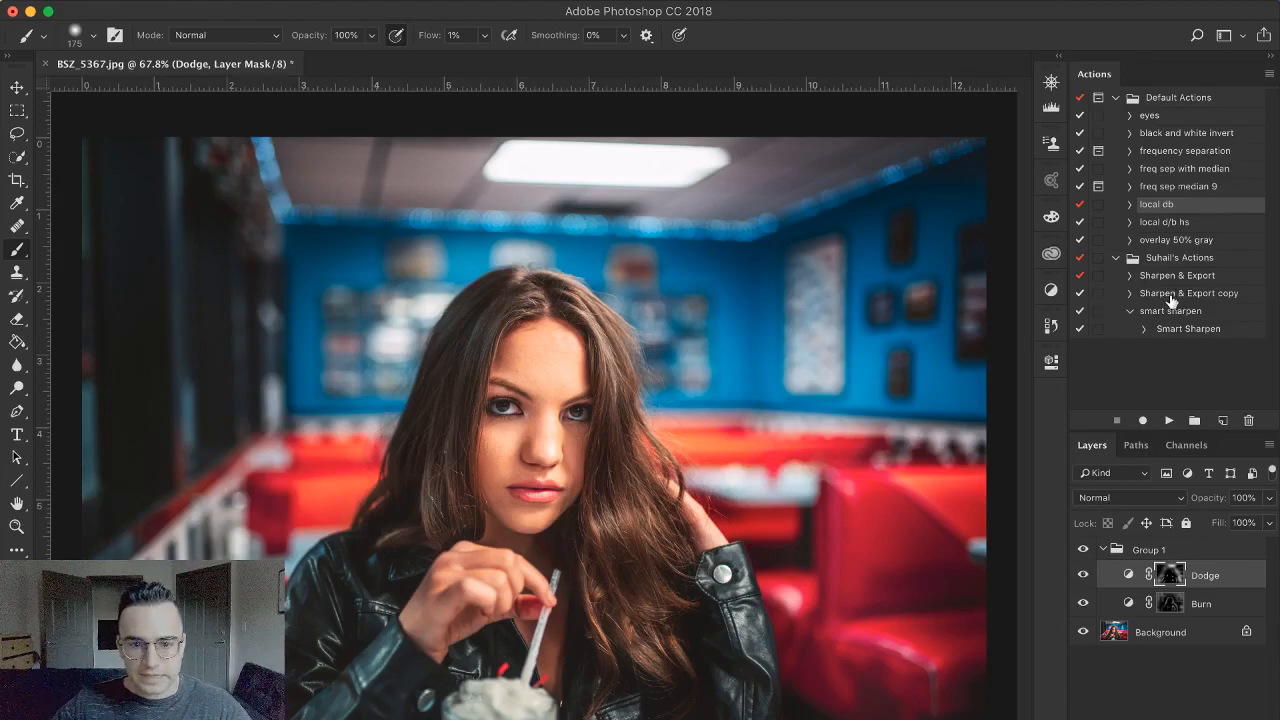
Merge all visible layers into the Background and run the local d/b hs action to create a new Dodge and Burn group
{"action": "key", "text": "super+shift+e"}
{"action": "left_click_drag", "start_coordinate": [520, 416], "coordinate": [636, 407]}
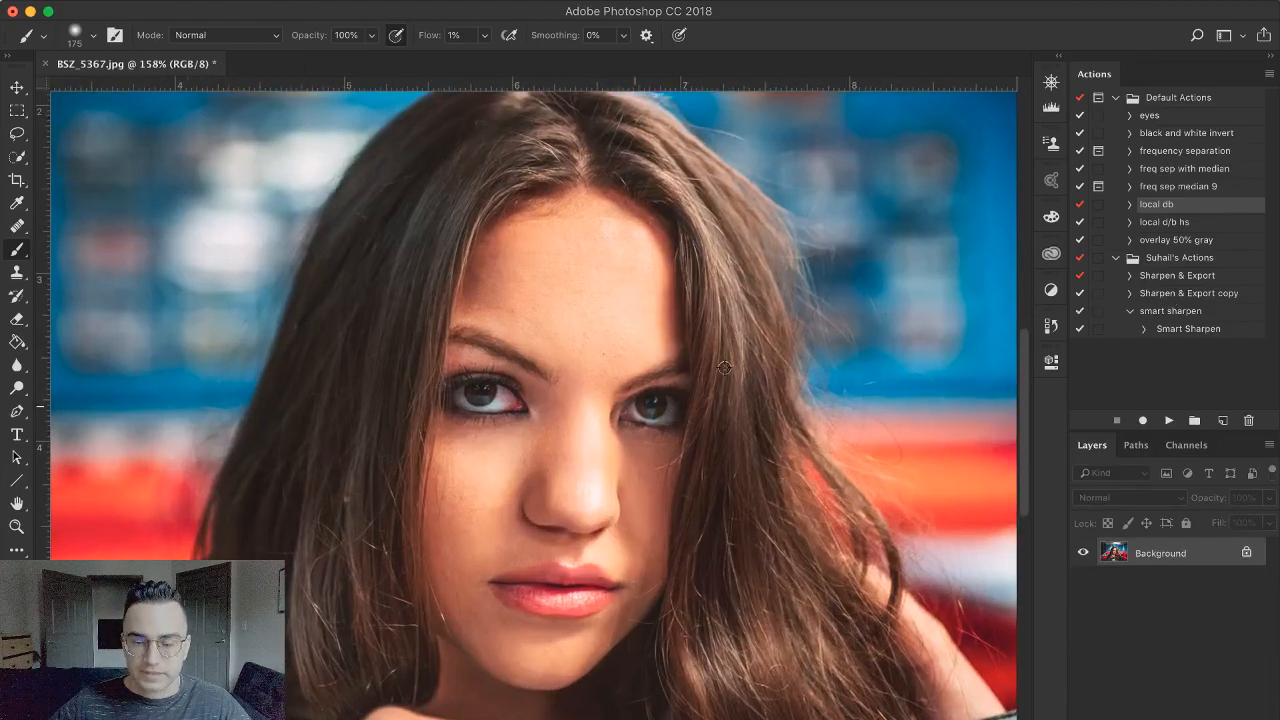
{"action": "left_click", "coordinate": [1160, 222]}
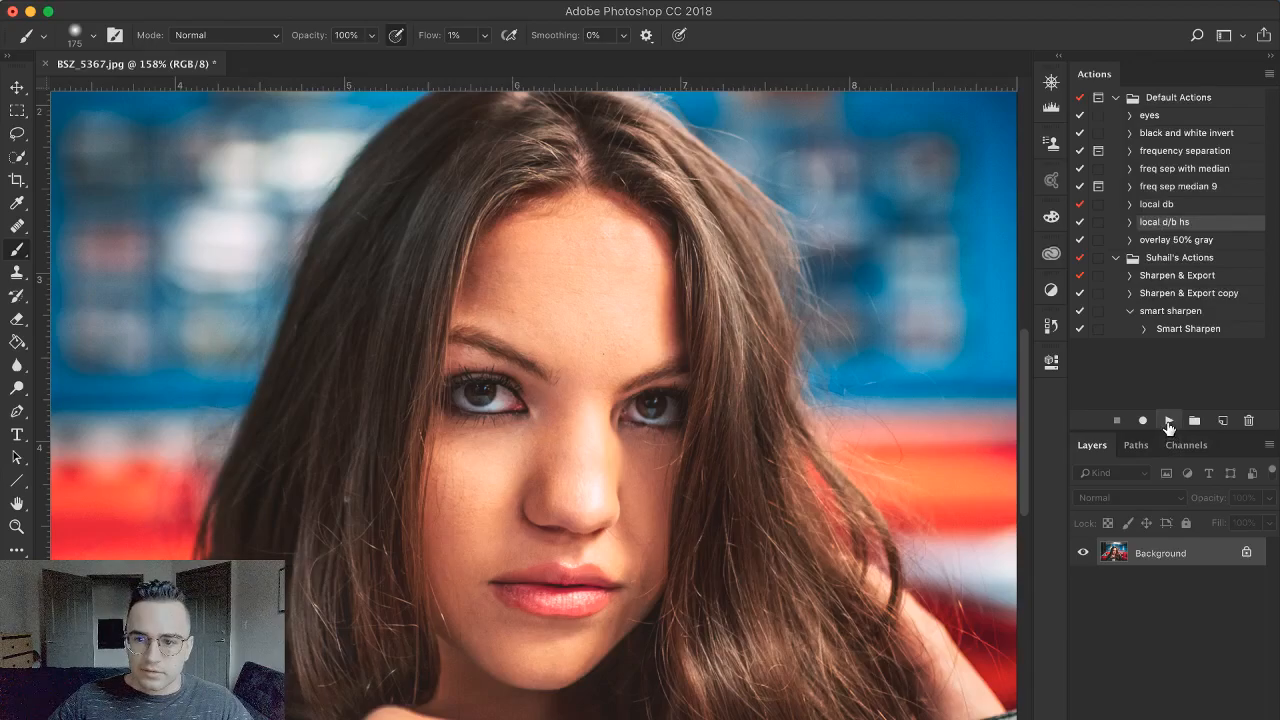
{"action": "left_click", "coordinate": [1168, 421]}
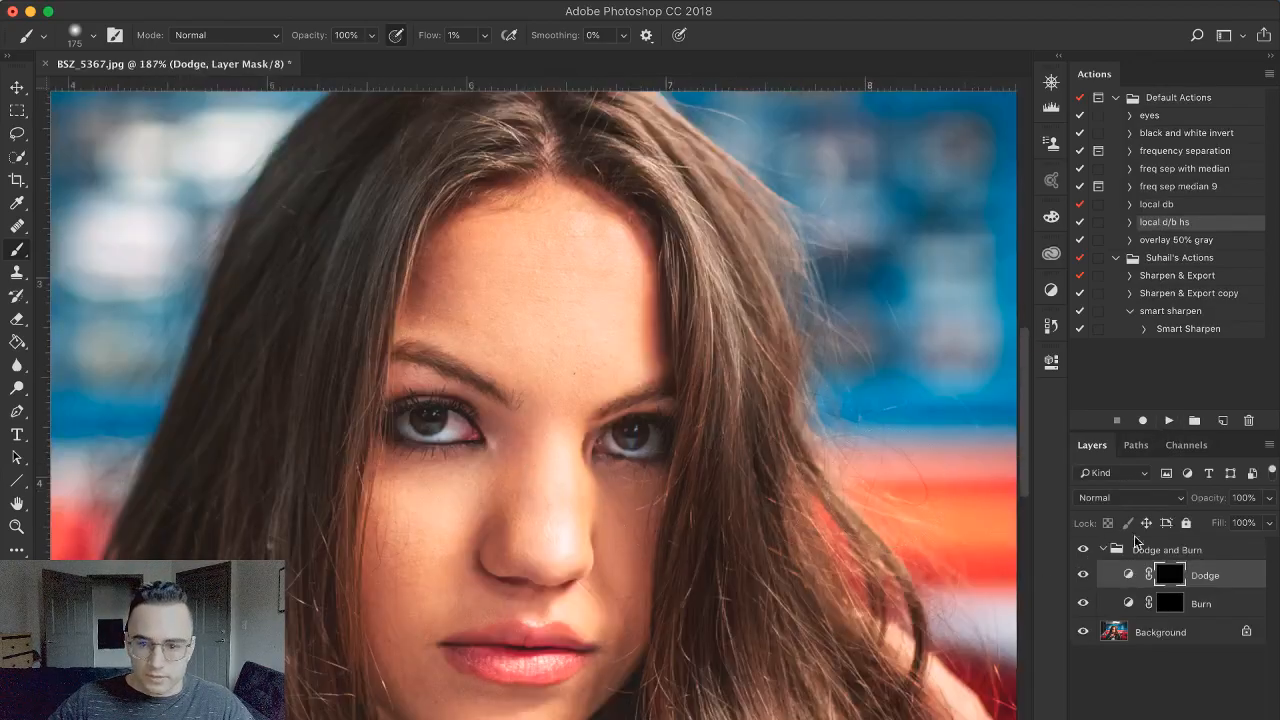
Burn small areas around the nose bridge and beneath the eyes on the new Burn mask with brush sizes between 60 and 20
{"action": "left_click", "coordinate": [1170, 603]}
{"action": "mouse_move", "coordinate": [522, 490]}
{"action": "left_mouse_down"}
{"action": "mouse_move", "coordinate": [550, 488]}
{"action": "mouse_move", "coordinate": [417, 471]}
{"action": "left_mouse_up"}
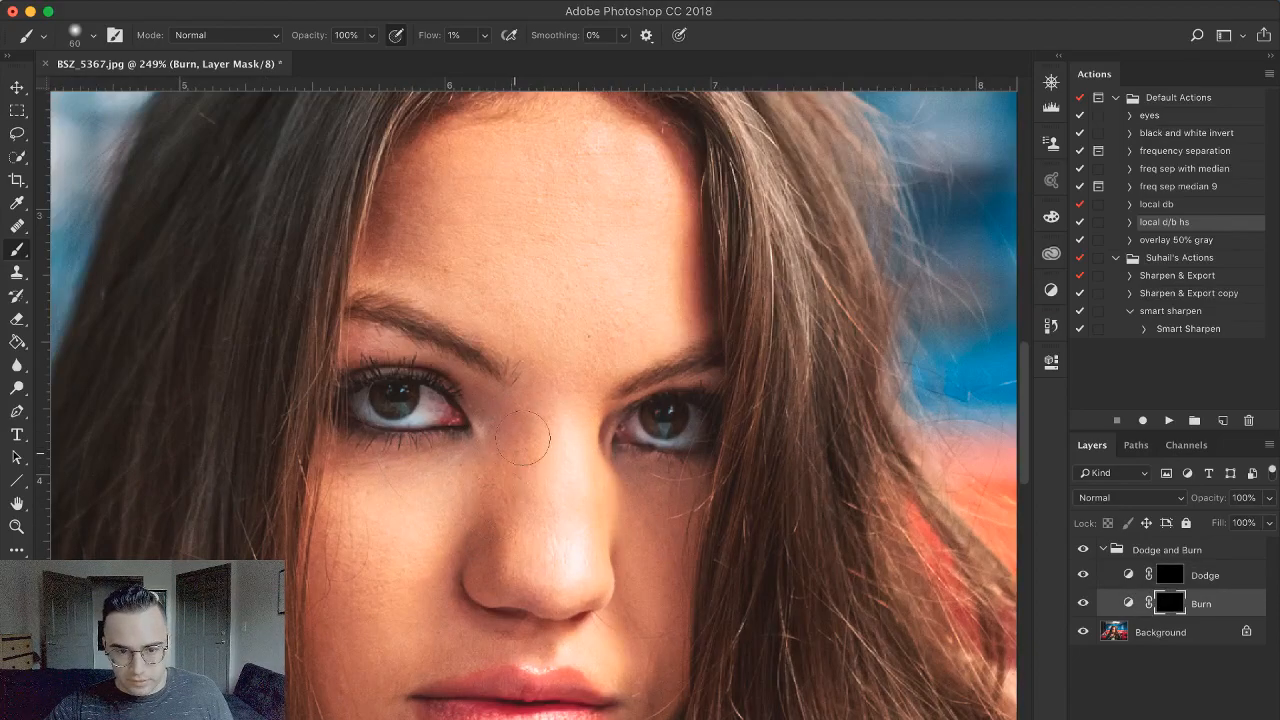
{"action": "key", "text": "bracketleft"}
{"action": "key", "text": "bracketleft"}
{"action": "key", "text": "bracketleft"}
{"action": "key", "text": "bracketleft"}
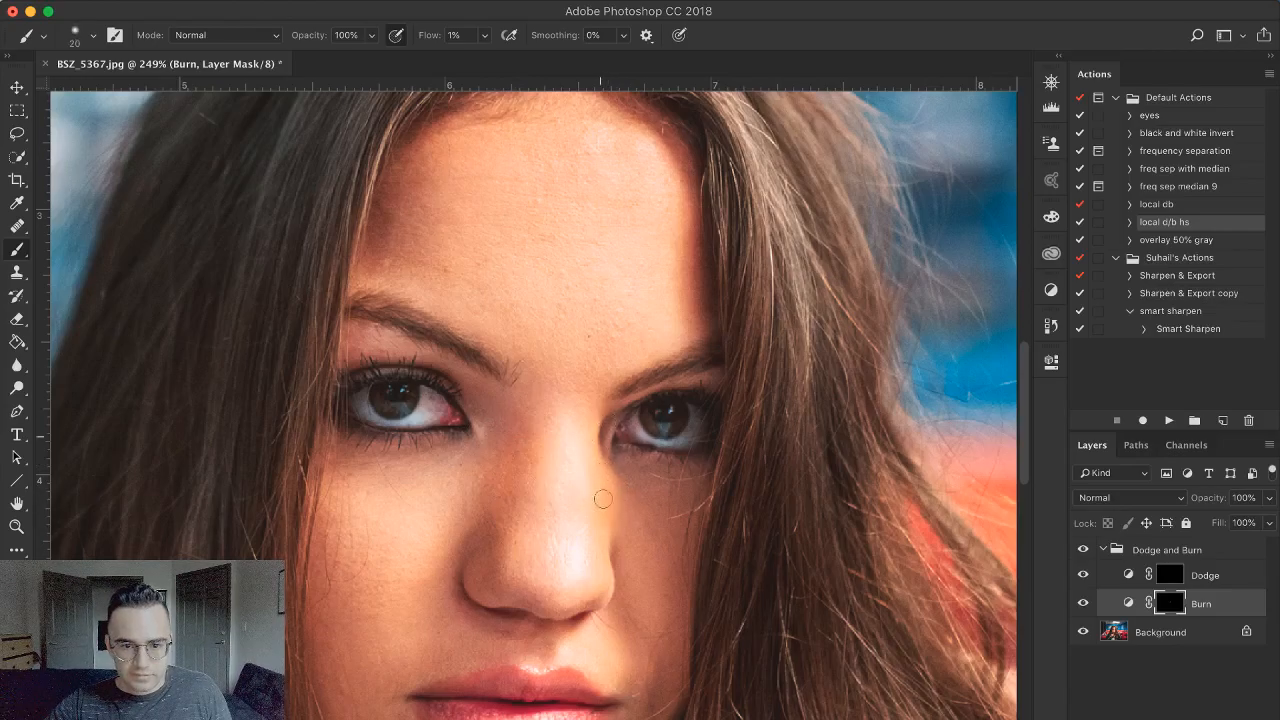
{"action": "key", "text": "bracketright"}
{"action": "key", "text": "bracketright"}
{"action": "key", "text": "bracketright"}
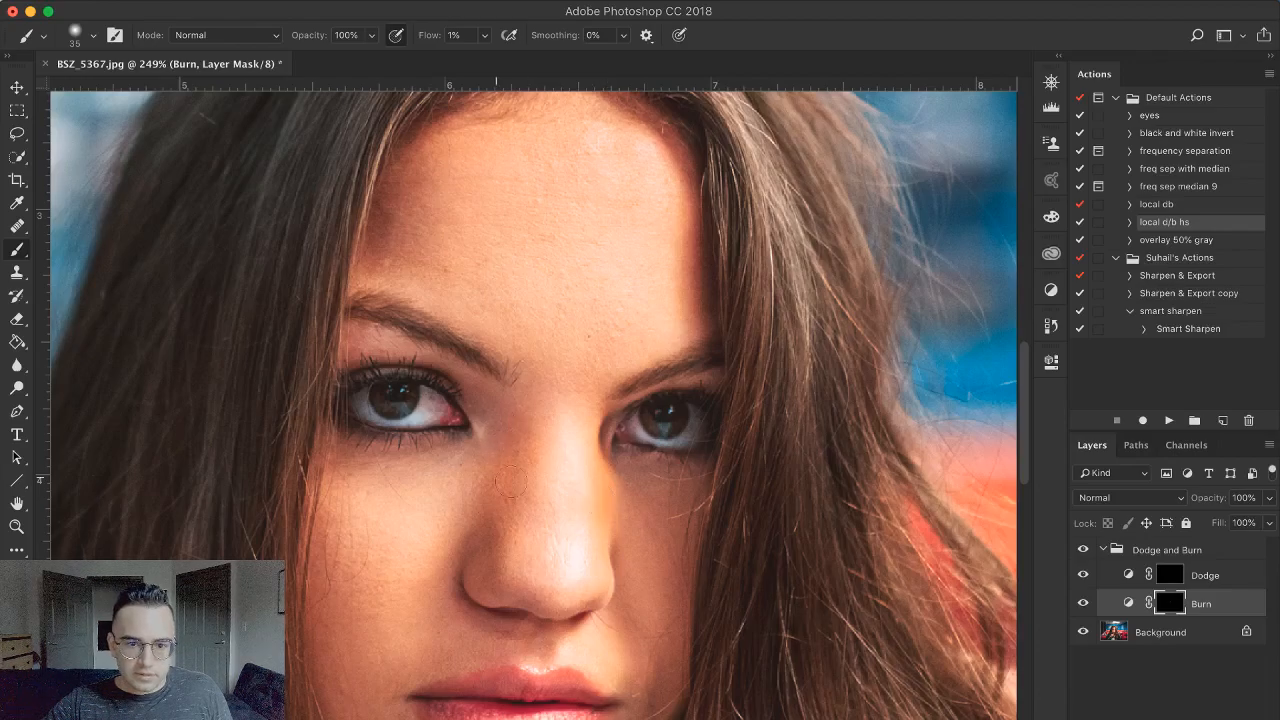
{"action": "key", "text": "bracketleft"}
{"action": "key", "text": "bracketleft"}
{"action": "key", "text": "bracketleft"}
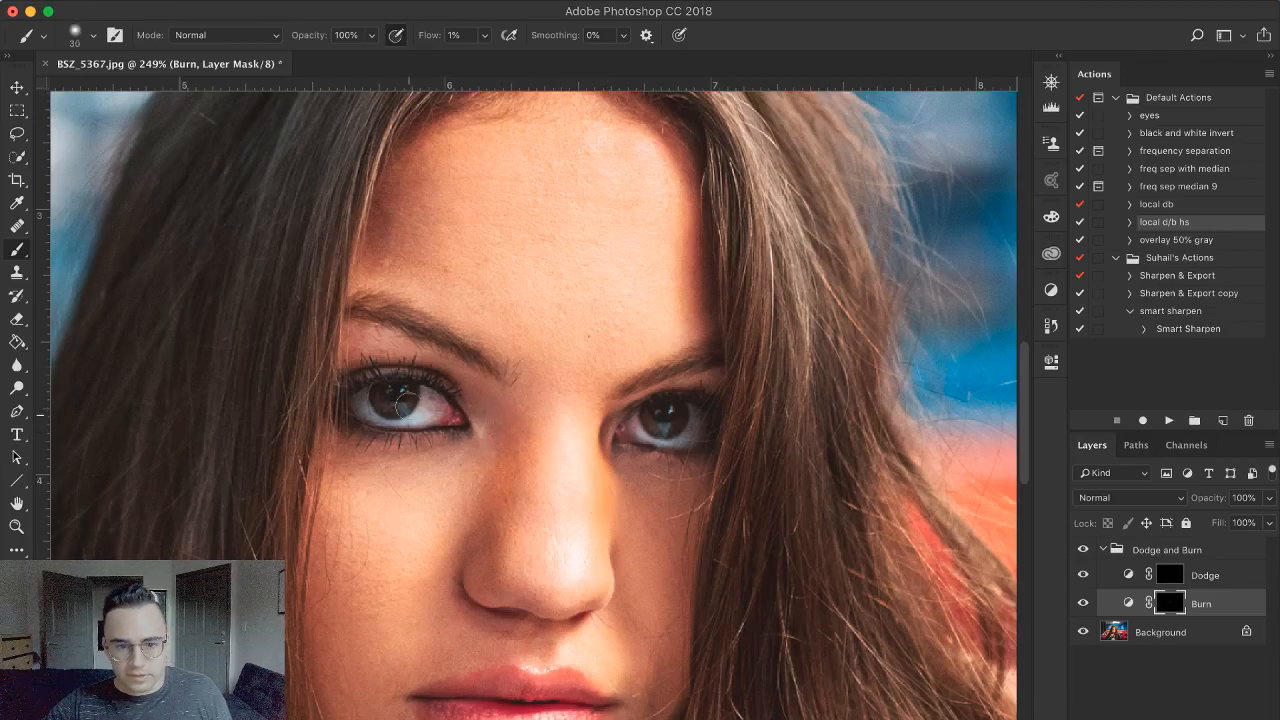
{"action": "mouse_move", "coordinate": [560, 426]}
{"action": "left_mouse_down"}
{"action": "mouse_move", "coordinate": [590, 430]}
{"action": "mouse_move", "coordinate": [611, 566]}
{"action": "mouse_move", "coordinate": [810, 648]}
{"action": "left_mouse_up"}
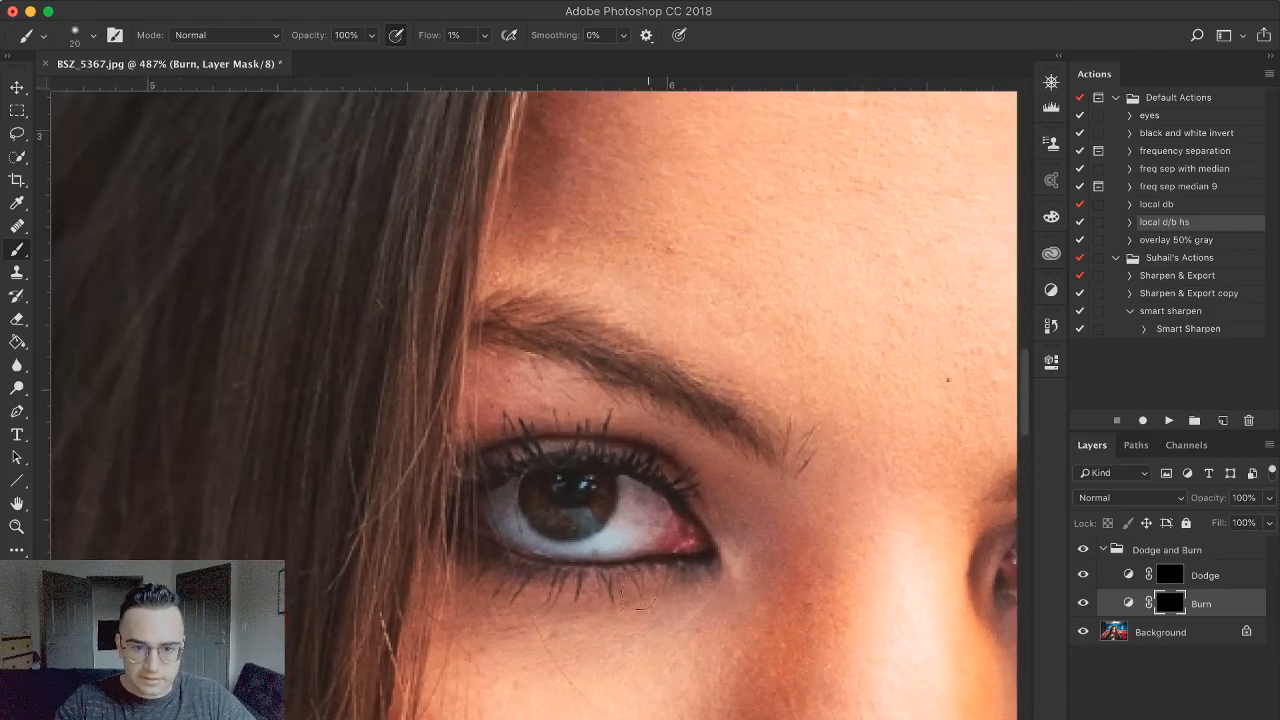
Burn the fine dark details of her right iris and lash line with a size 2 brush at 5% flow
{"action": "left_click_drag", "start_coordinate": [605, 465], "coordinate": [655, 467]}
{"action": "key", "text": "bracketleft"}
{"action": "key", "text": "bracketleft"}
{"action": "key", "text": "bracketleft"}
{"action": "key", "text": "bracketleft"}
{"action": "key", "text": "bracketleft"}
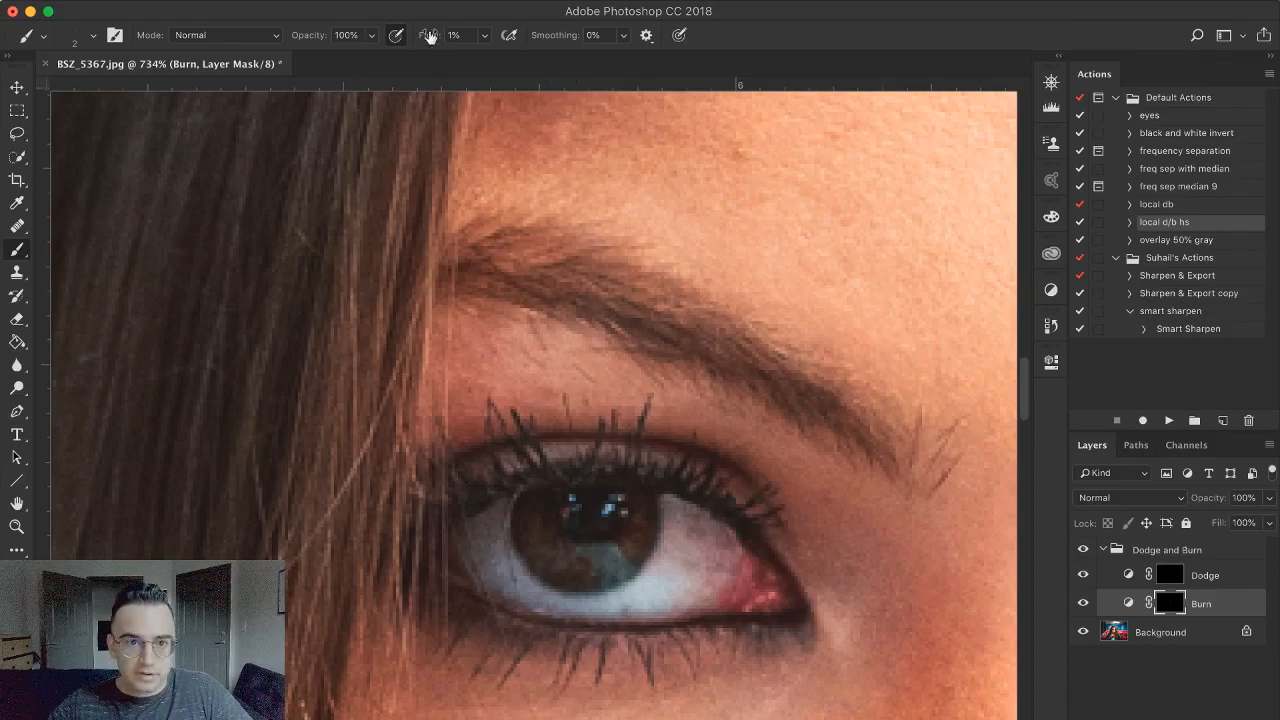
{"action": "left_click_drag", "start_coordinate": [429, 40], "coordinate": [434, 40]}
{"action": "scroll", "coordinate": [516, 397], "scroll_direction": "up", "scroll_amount": 4}
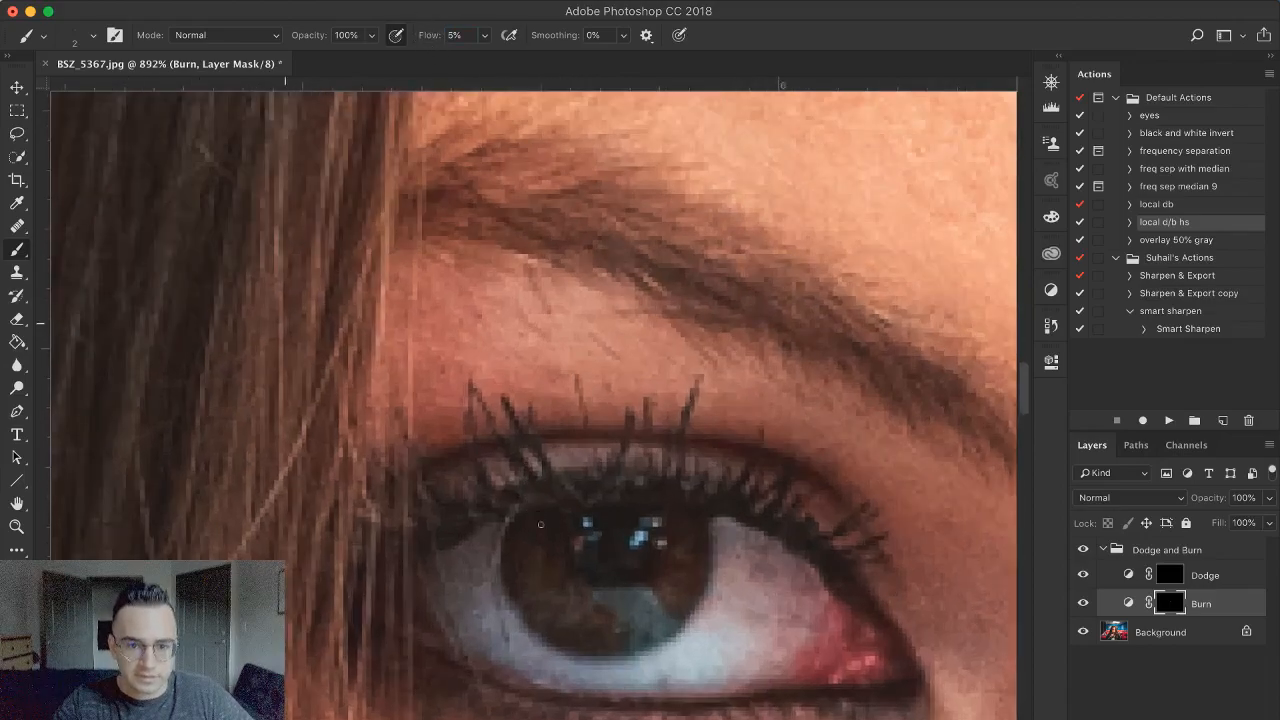
{"action": "scroll", "coordinate": [469, 346], "scroll_direction": "down", "scroll_amount": 4}
{"action": "scroll", "coordinate": [565, 494], "scroll_direction": "up", "scroll_amount": 1}
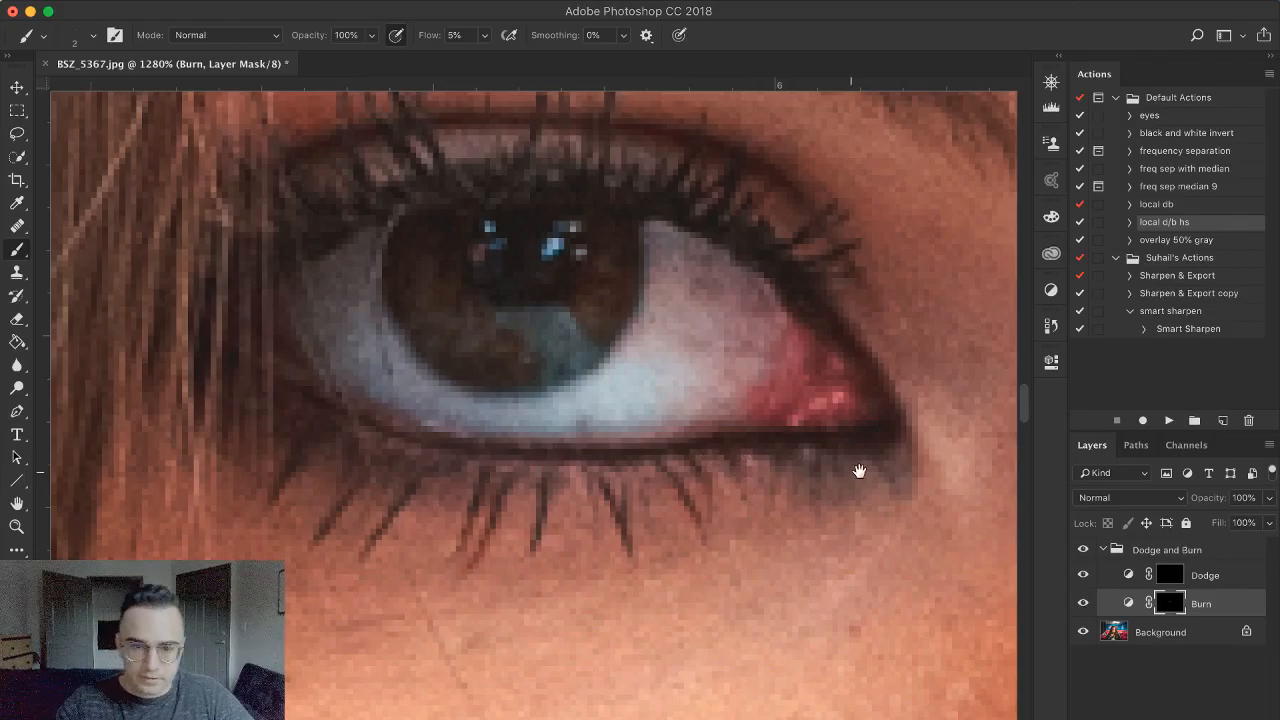
Burn the iris edge and upper lash line of her left eye with a size 3 brush
{"action": "left_click_drag", "start_coordinate": [851, 463], "coordinate": [443, 509]}
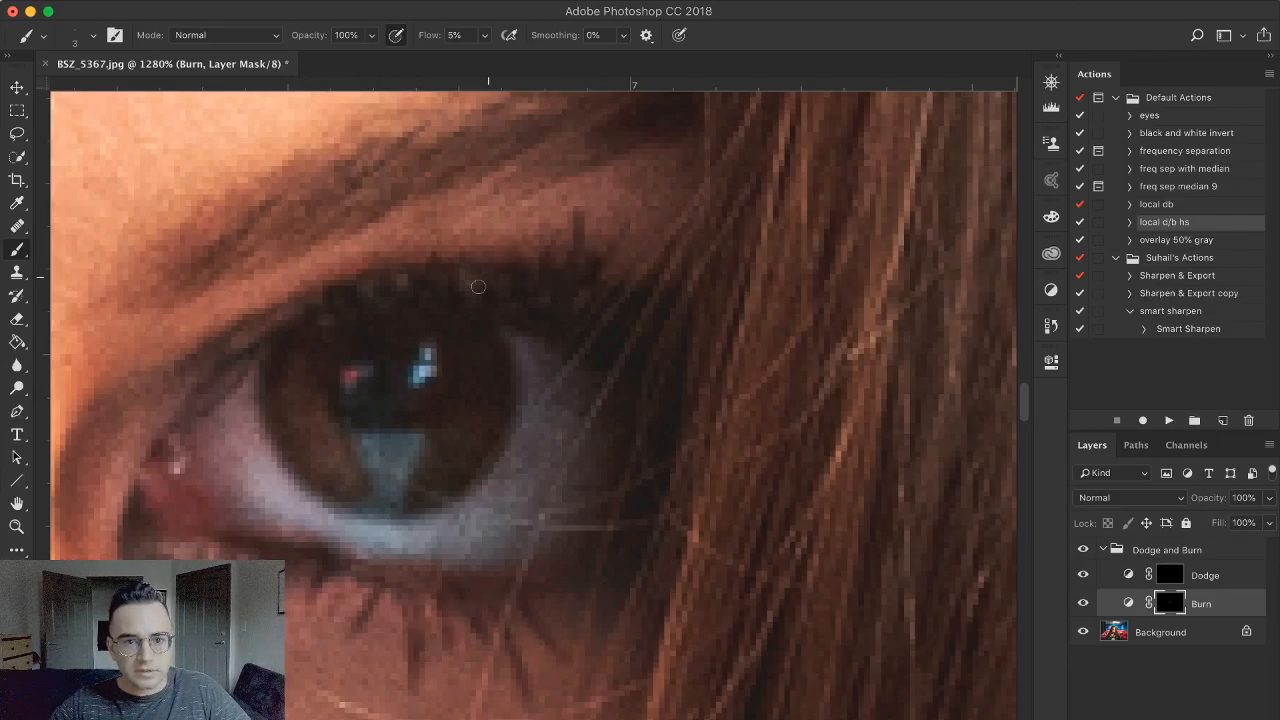
{"action": "scroll", "coordinate": [458, 296], "scroll_direction": "down", "scroll_amount": 1}
{"action": "left_click_drag", "start_coordinate": [424, 350], "coordinate": [594, 484]}
Burn her left eyebrow on the Burn mask with brush sizes 9 and 20, and set the brush flow to 1%
{"action": "scroll", "coordinate": [520, 430], "scroll_direction": "down", "scroll_amount": 3}
{"action": "scroll", "coordinate": [469, 418], "scroll_direction": "down", "scroll_amount": 4}
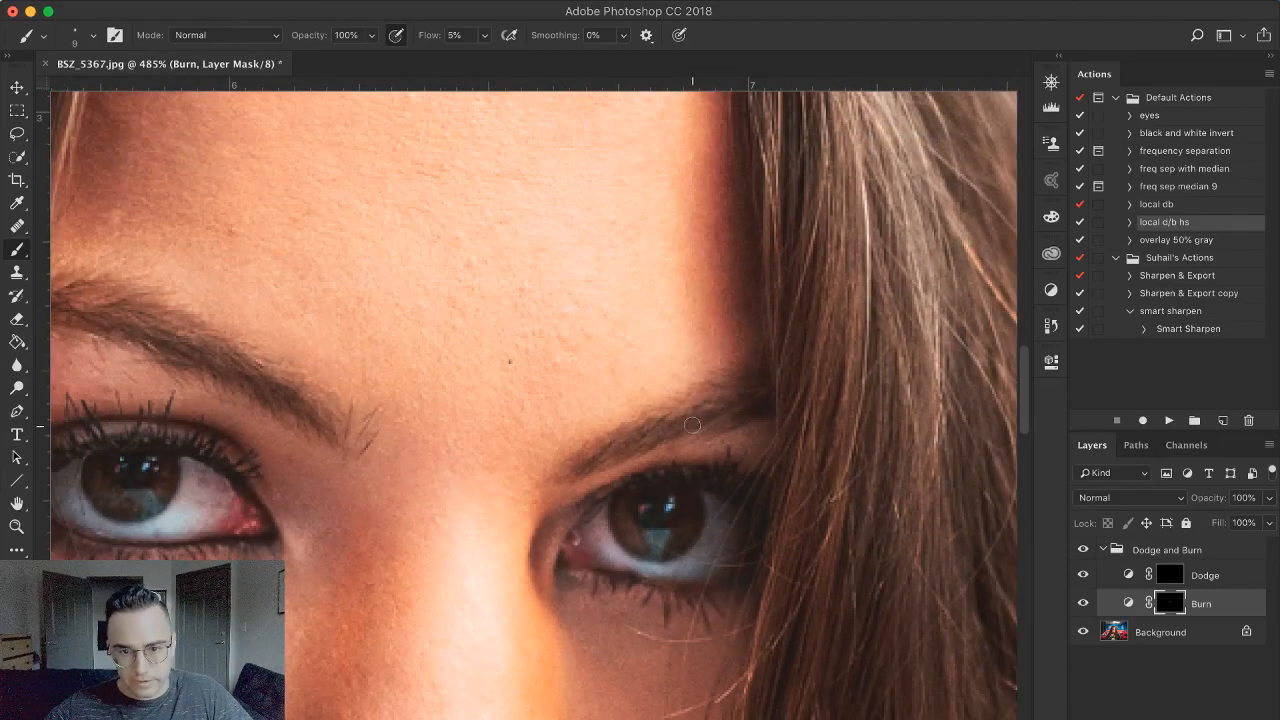
{"action": "key", "text": "]"}
{"action": "key", "text": "]"}
{"action": "key", "text": "]"}
{"action": "left_click_drag", "start_coordinate": [730, 411], "coordinate": [584, 458]}
{"action": "key", "text": "space"}
{"action": "scroll", "coordinate": [651, 483], "scroll_direction": "down", "scroll_amount": 3}
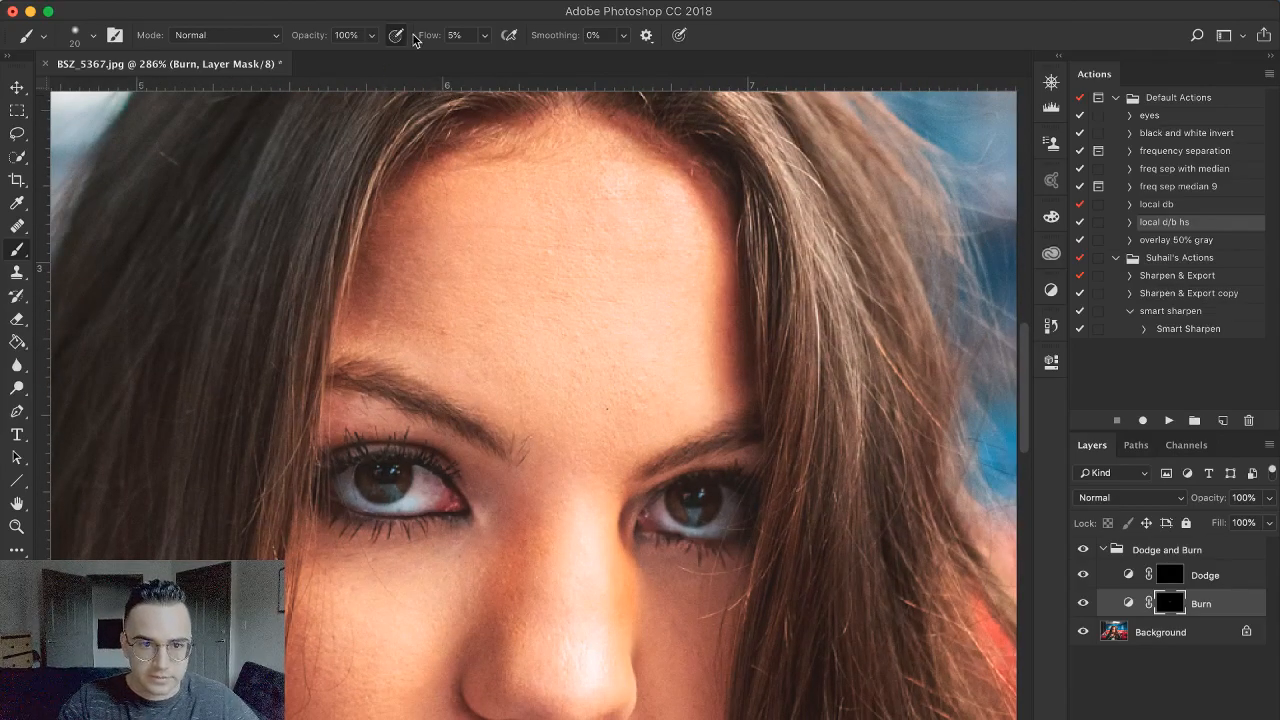
{"action": "left_click_drag", "start_coordinate": [428, 36], "coordinate": [360, 30]}
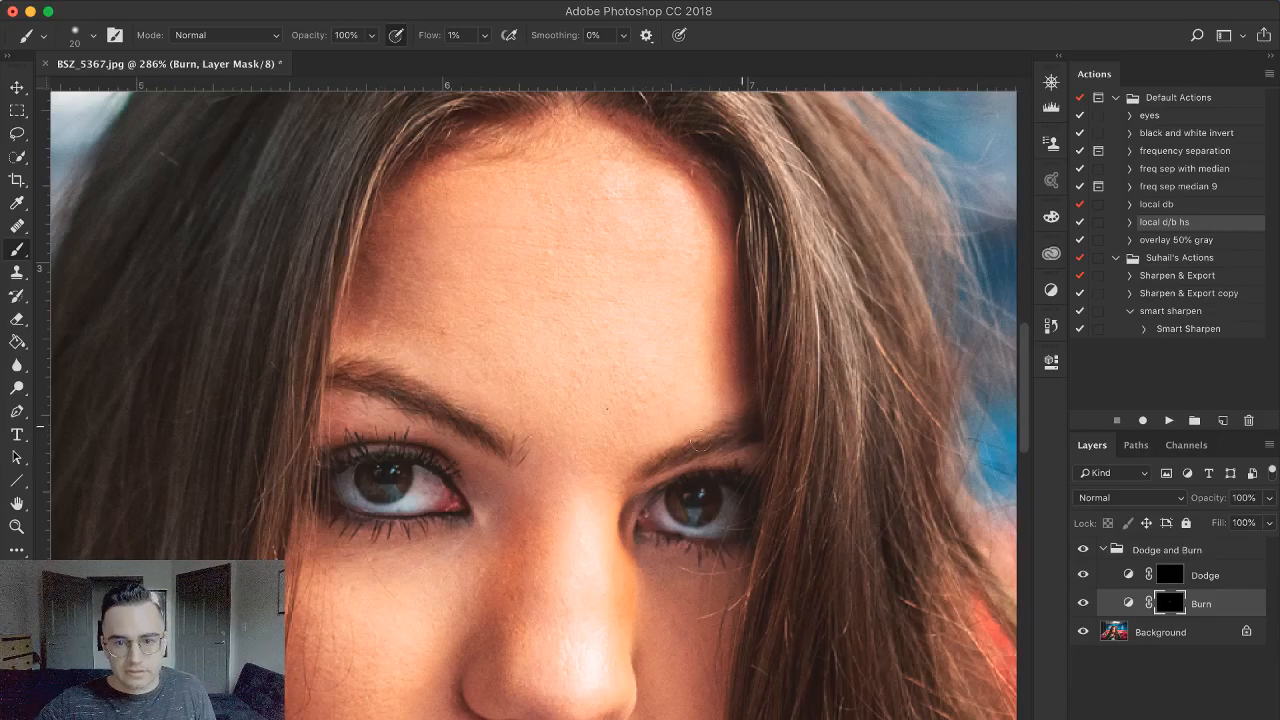
Hide and show the Dodge and Burn group to compare the eyes and eyebrows before and after
{"action": "scroll", "coordinate": [544, 446], "scroll_direction": "down", "scroll_amount": 5}
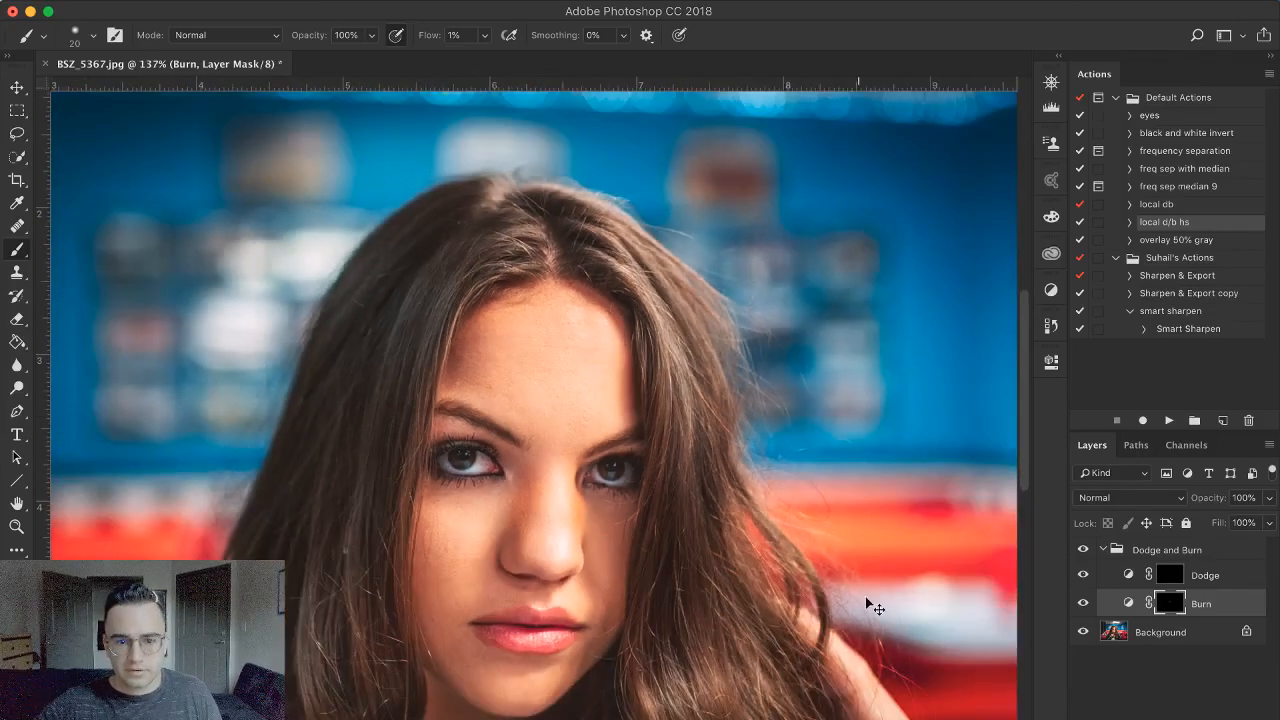
{"action": "left_click", "coordinate": [1082, 550]}
{"action": "left_click", "coordinate": [1082, 550]}
{"action": "left_click", "coordinate": [1082, 550]}
{"action": "left_click", "coordinate": [1082, 550]}
Burn the shadow around the nostril on the Burn mask with a size 35 brush
{"action": "key", "text": "bracketright"}
{"action": "key", "text": "bracketright"}
{"action": "key", "text": "bracketright"}
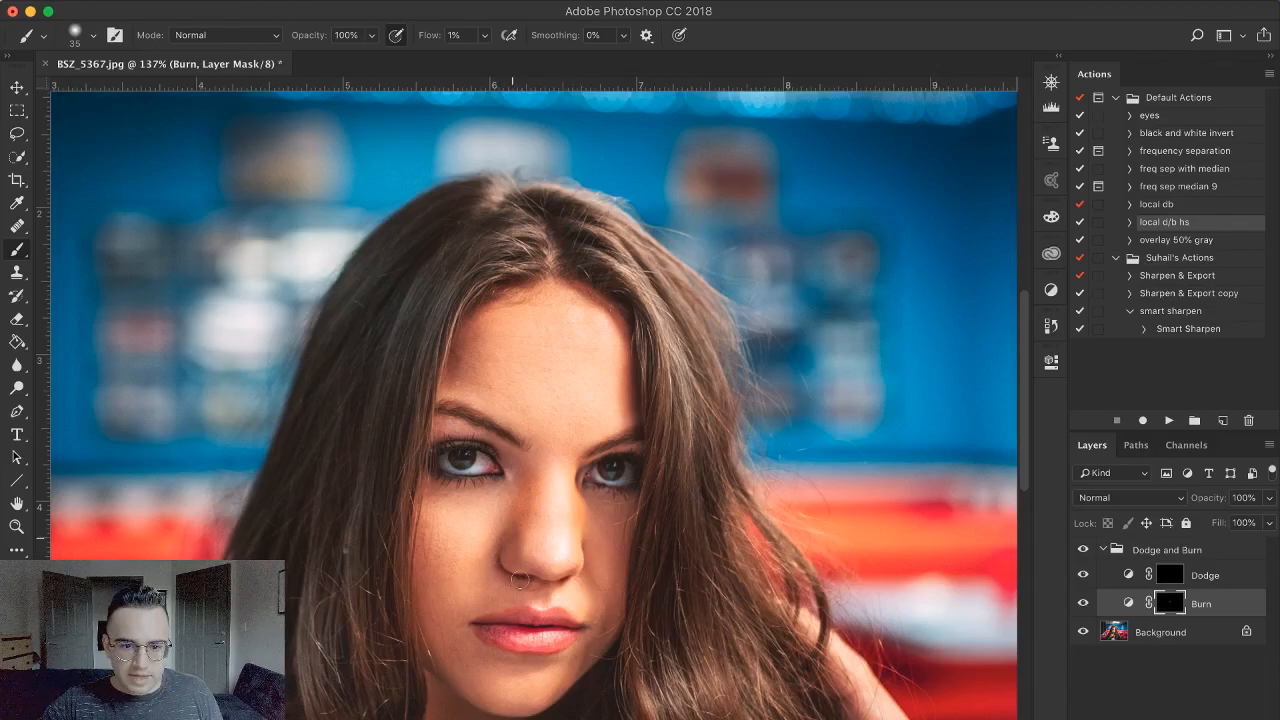
Dodge the rim of the nostril on the Dodge mask with brush sizes 7 and 2
{"action": "scroll", "coordinate": [532, 445], "scroll_direction": "up", "scroll_amount": 5}
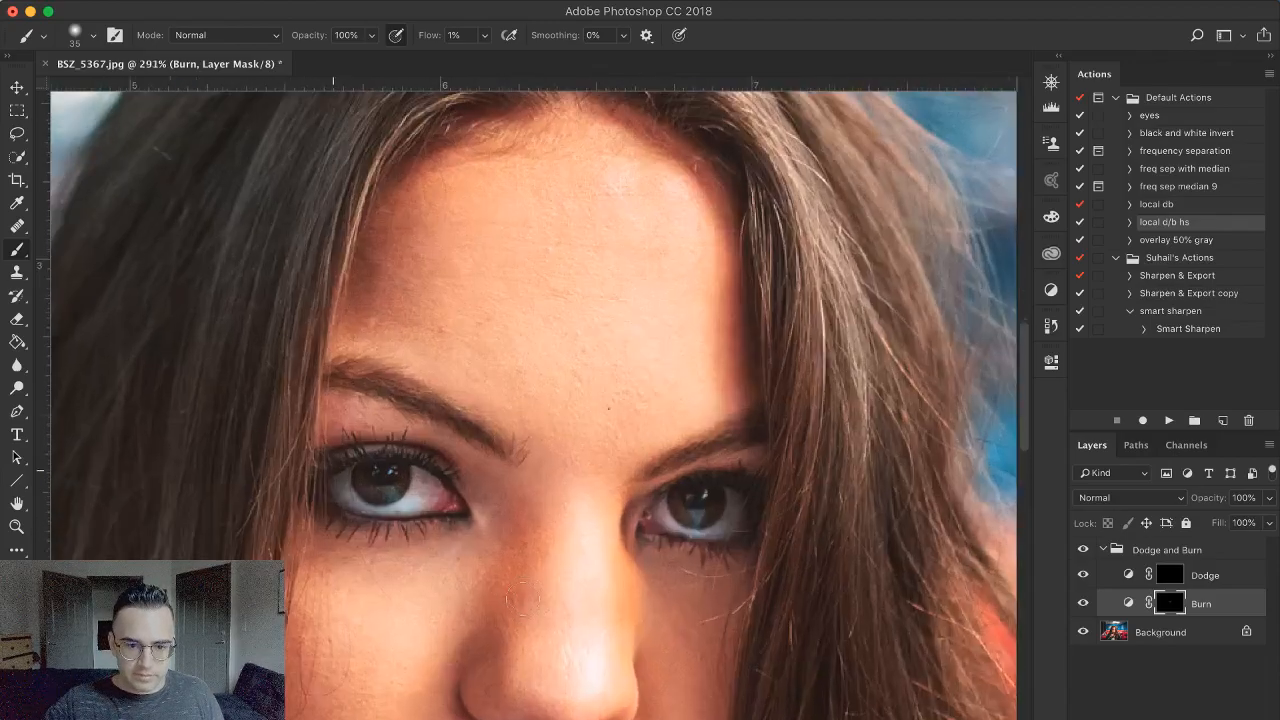
{"action": "scroll", "coordinate": [500, 432], "scroll_direction": "up", "scroll_amount": 4}
{"action": "mouse_move", "coordinate": [526, 697]}
{"action": "left_mouse_down"}
{"action": "mouse_move", "coordinate": [500, 469]}
{"action": "mouse_move", "coordinate": [517, 425]}
{"action": "left_mouse_up"}
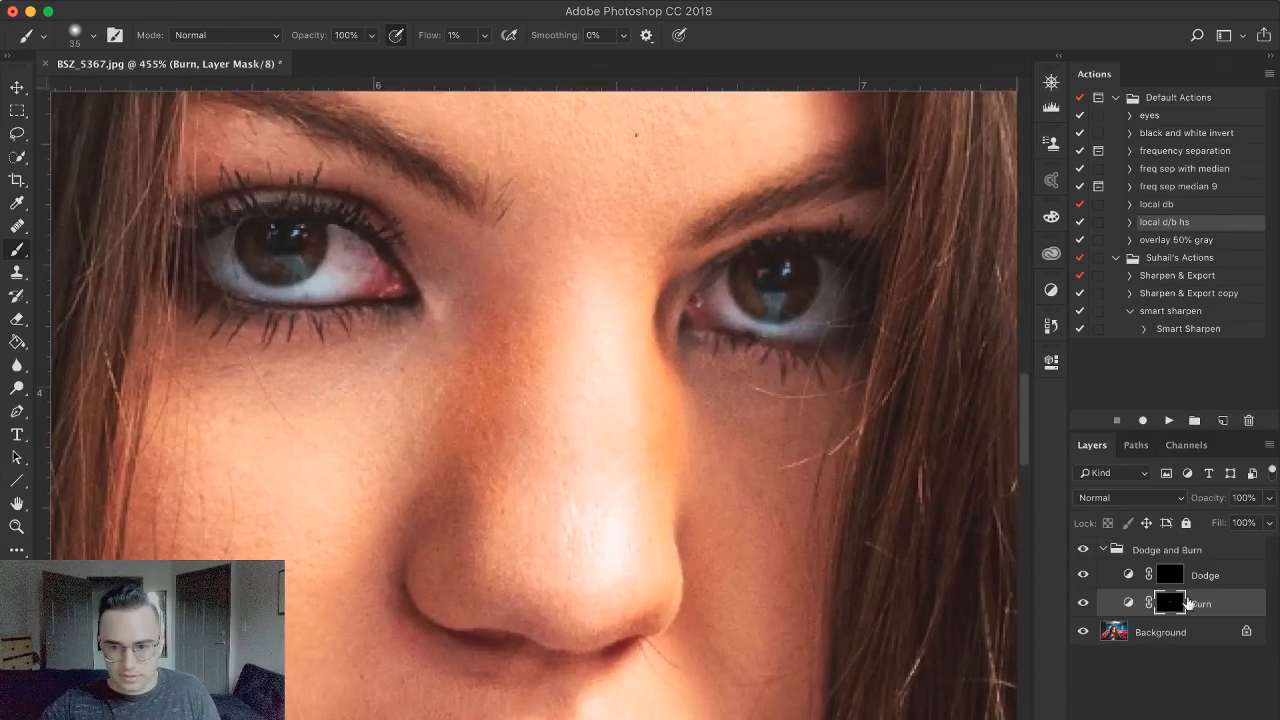
{"action": "left_click", "coordinate": [1175, 580]}
{"action": "scroll", "coordinate": [500, 605], "scroll_direction": "up", "scroll_amount": 3}
{"action": "left_click_drag", "start_coordinate": [500, 600], "coordinate": [528, 452]}
{"action": "key", "text": "bracketleft"}
{"action": "key", "text": "bracketleft"}
{"action": "key", "text": "bracketleft"}
{"action": "key", "text": "bracketleft"}
{"action": "key", "text": "bracketleft"}
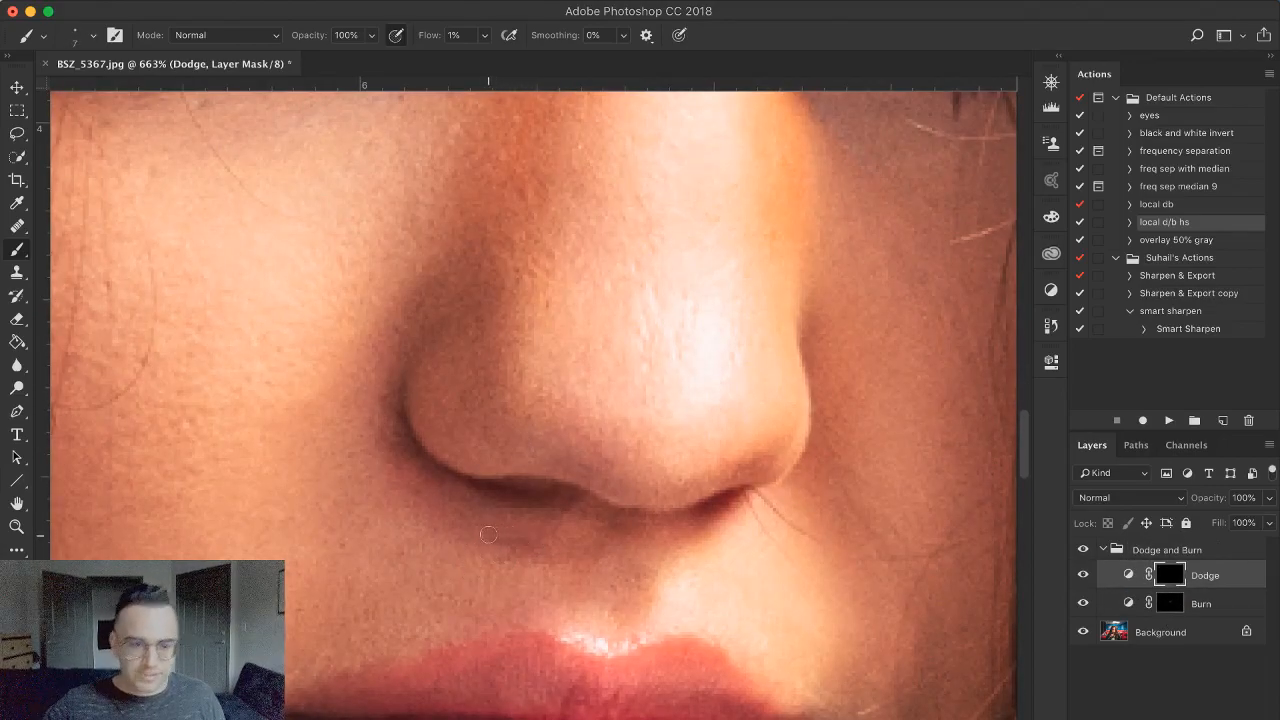
{"action": "scroll", "coordinate": [489, 534], "scroll_direction": "up", "scroll_amount": 2}
{"action": "key", "text": "bracketleft"}
{"action": "key", "text": "bracketleft"}
{"action": "key", "text": "bracketleft"}
{"action": "key", "text": "bracketleft"}
{"action": "key", "text": "bracketleft"}
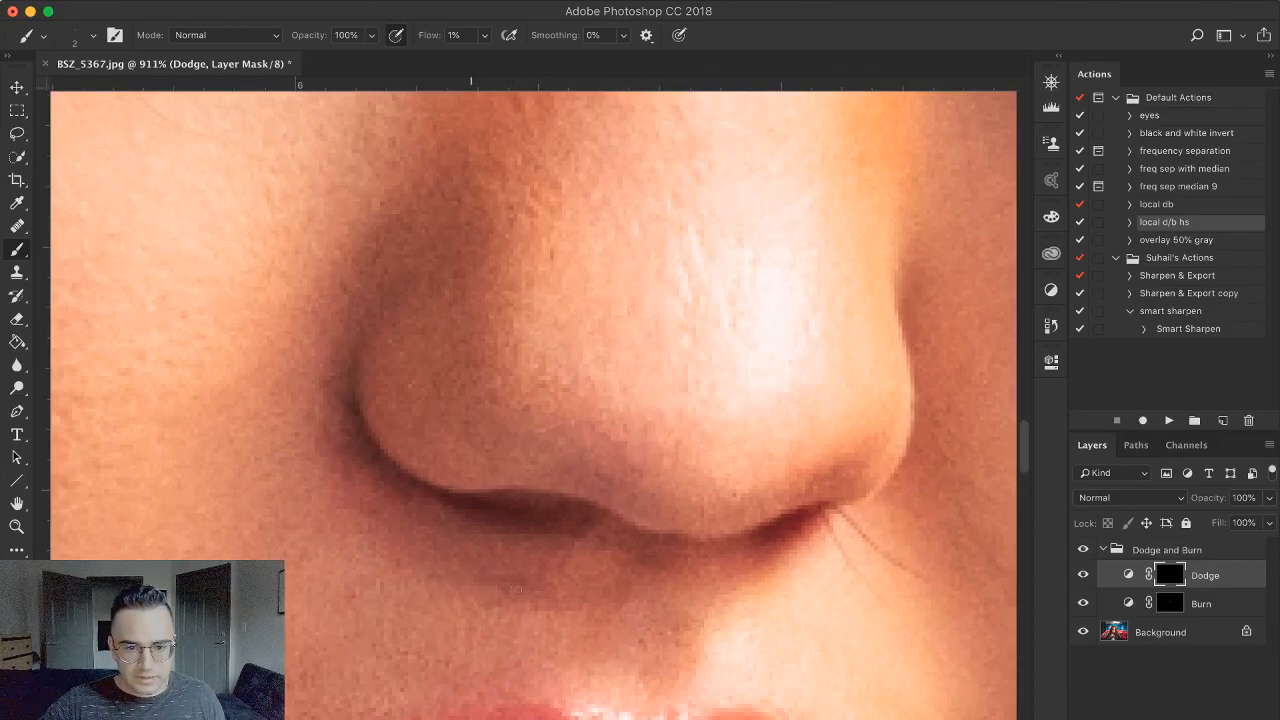
Even out the skin beneath the nostril, using brush sizes 9 and 7 on the Dodge mask and size 9 on the Burn mask
{"action": "key", "text": "bracketright"}
{"action": "key", "text": "bracketright"}
{"action": "key", "text": "bracketright"}
{"action": "key", "text": "bracketright"}
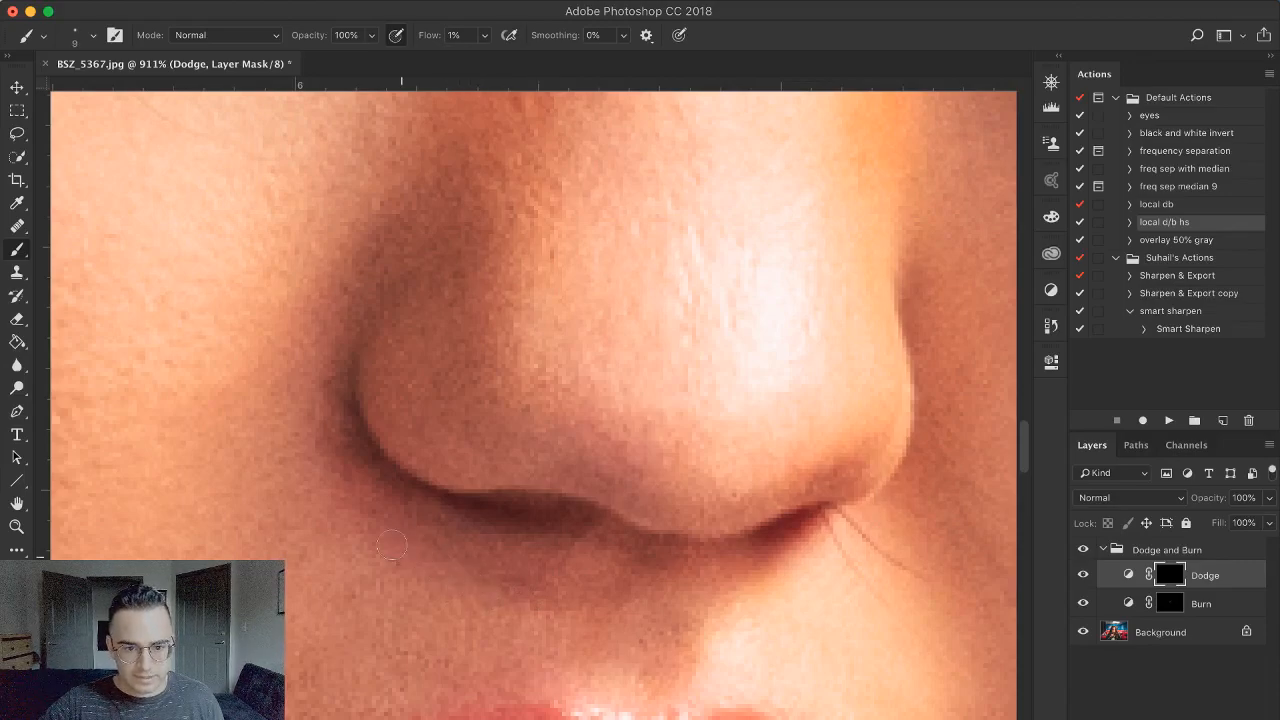
{"action": "key", "text": "bracketleft"}
{"action": "key", "text": "bracketleft"}
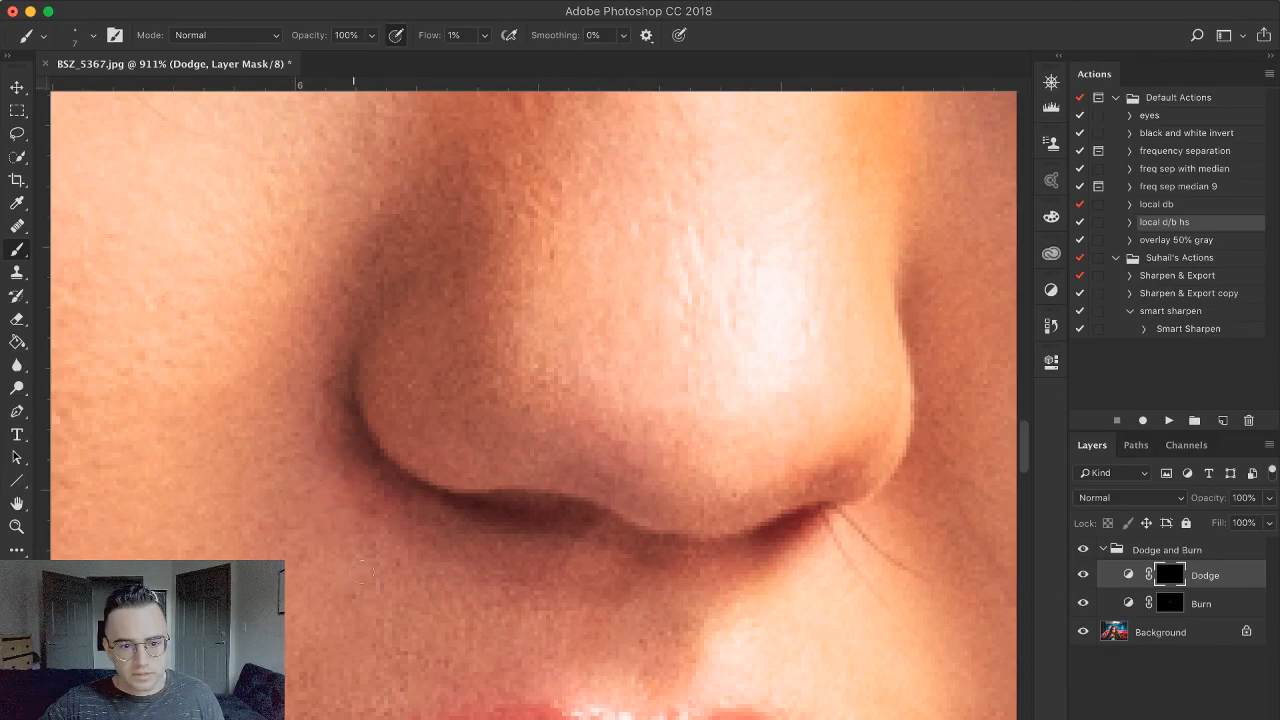
{"action": "left_click", "coordinate": [1164, 606]}
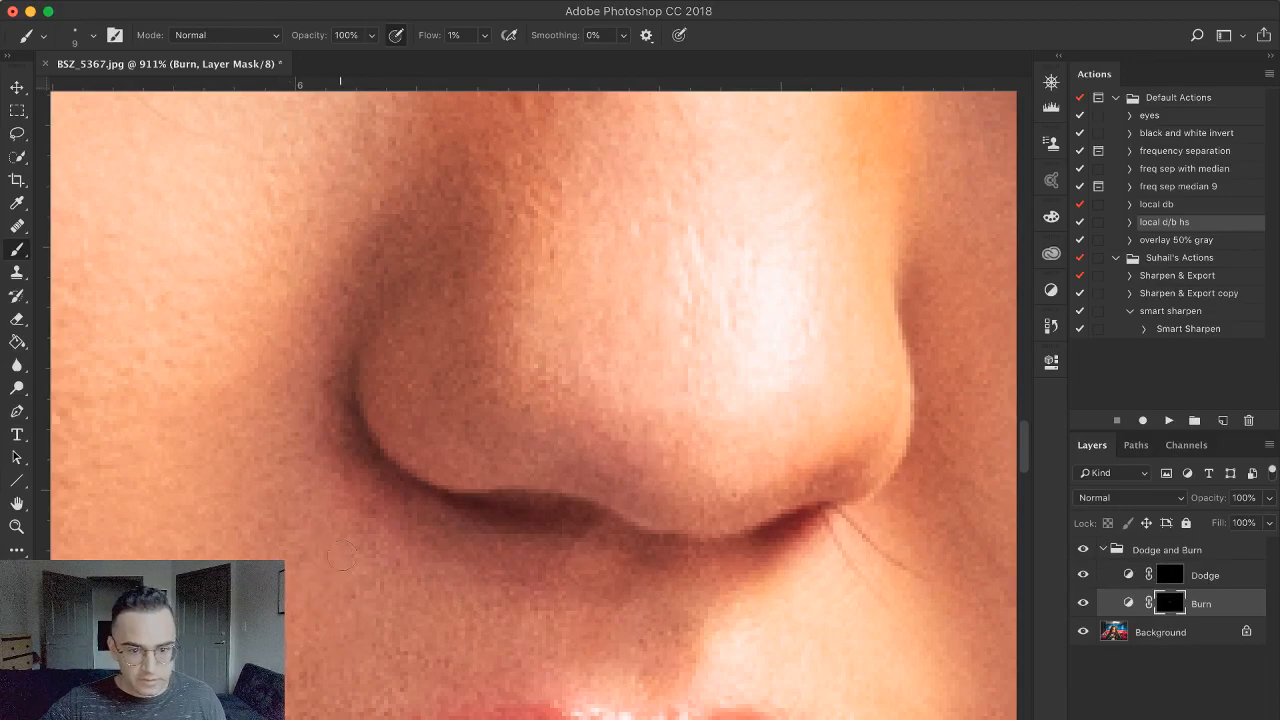
Hide and show the Dodge and Burn group to compare the nose area before and after
{"action": "scroll", "coordinate": [536, 437], "scroll_direction": "down", "scroll_amount": 5}
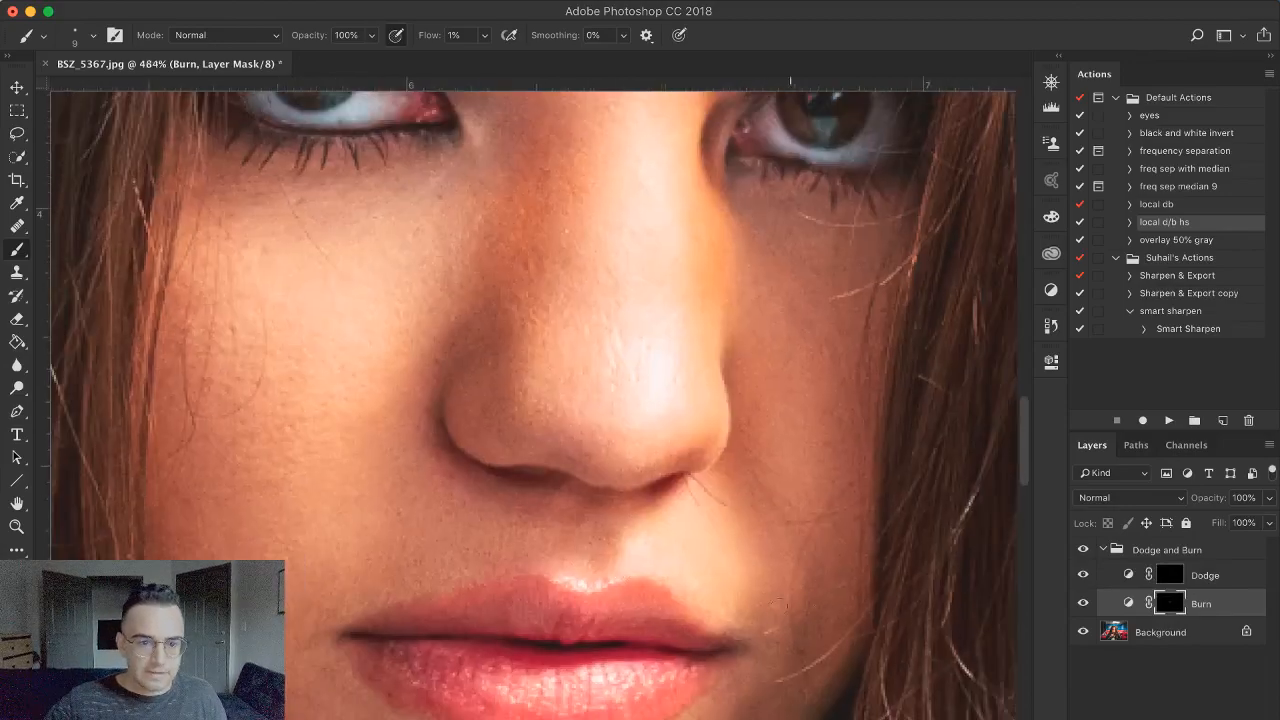
{"action": "left_click", "coordinate": [1085, 549]}
{"action": "left_click", "coordinate": [1085, 549]}
{"action": "left_click", "coordinate": [1085, 549]}
{"action": "left_click", "coordinate": [1085, 549]}
{"action": "left_click", "coordinate": [1085, 549]}
Dodge the skin between the nose and the upper lip on the Dodge mask with a size 8 brush
{"action": "scroll", "coordinate": [536, 437], "scroll_direction": "up", "scroll_amount": 5}
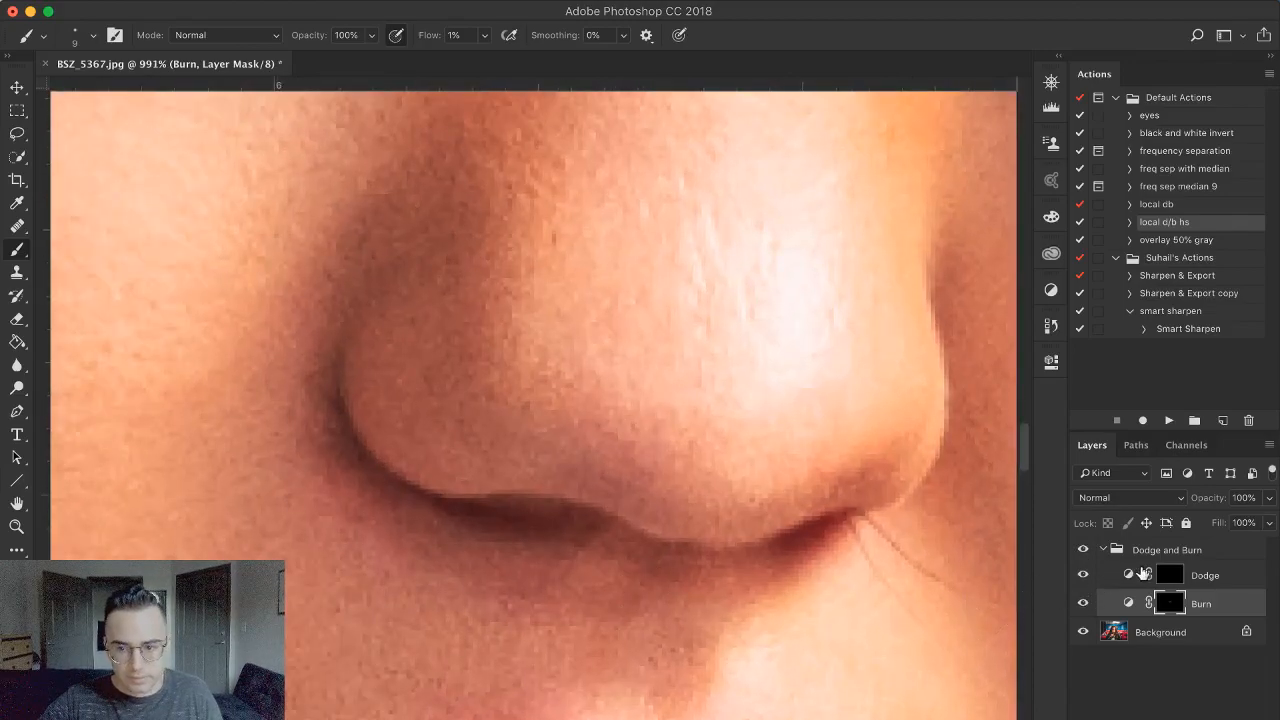
{"action": "left_click", "coordinate": [1162, 577]}
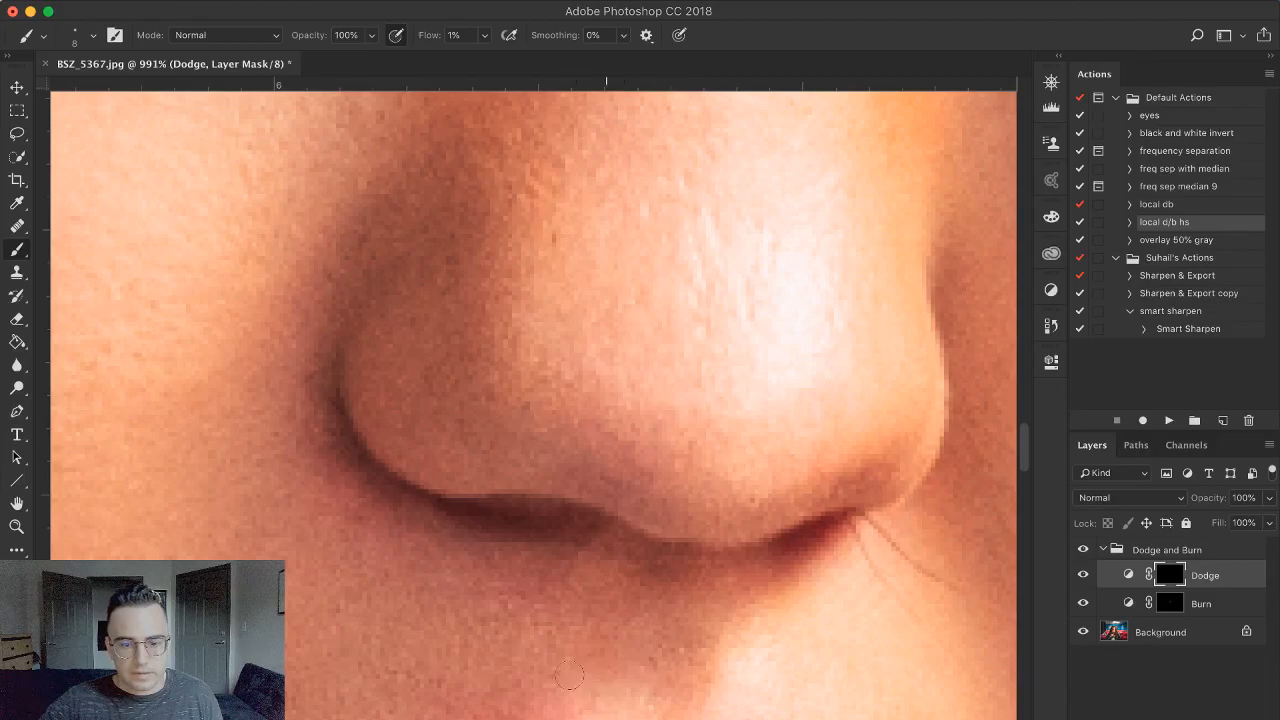
{"action": "scroll", "coordinate": [573, 686], "scroll_direction": "down", "scroll_amount": 10}
{"action": "scroll", "coordinate": [550, 652], "scroll_direction": "down", "scroll_amount": 2}
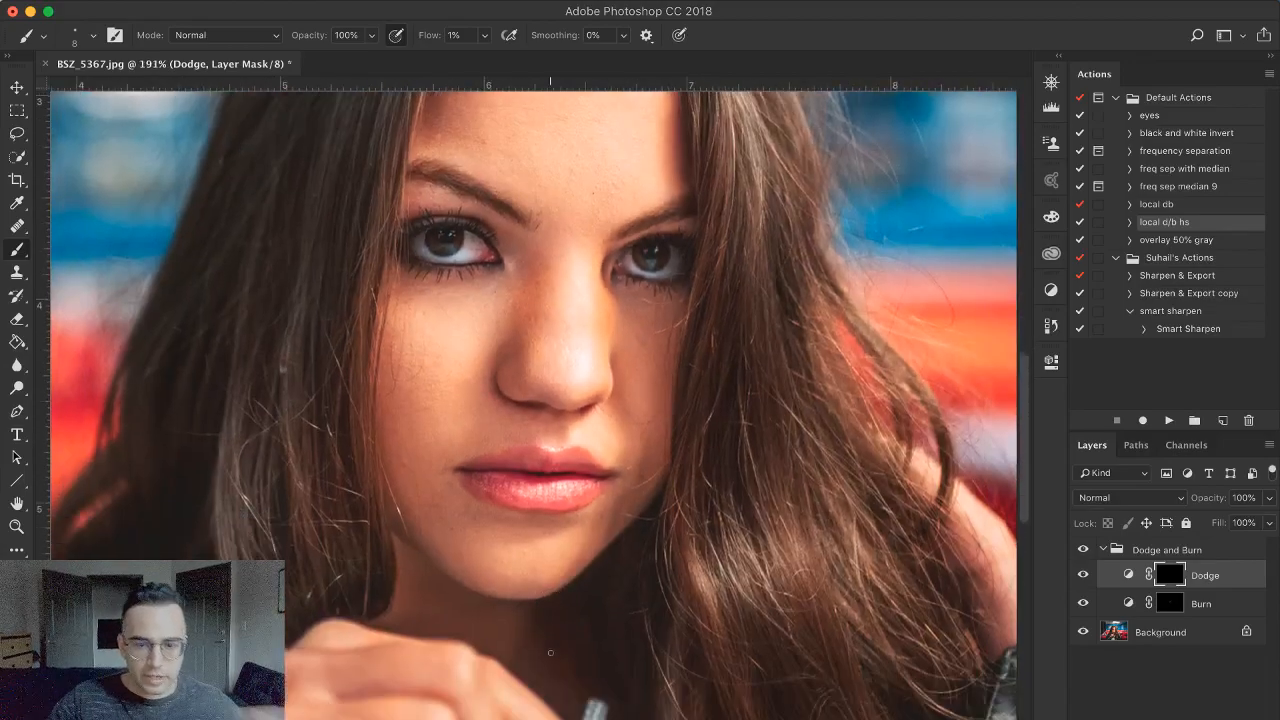
Dodge the philtrum ridges and the skin just above the upper lip with brush sizes 7, 6 and 5
{"action": "scroll", "coordinate": [562, 444], "scroll_direction": "up", "scroll_amount": 8}
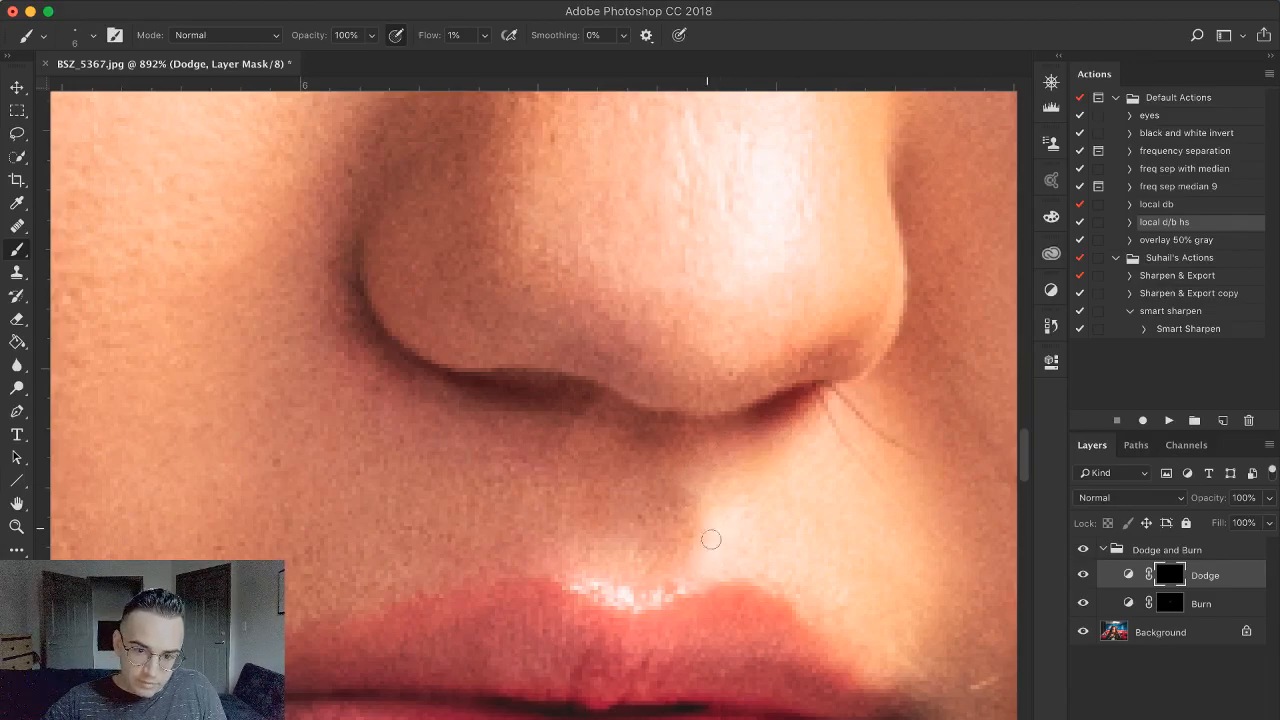
{"action": "key", "text": "]"}
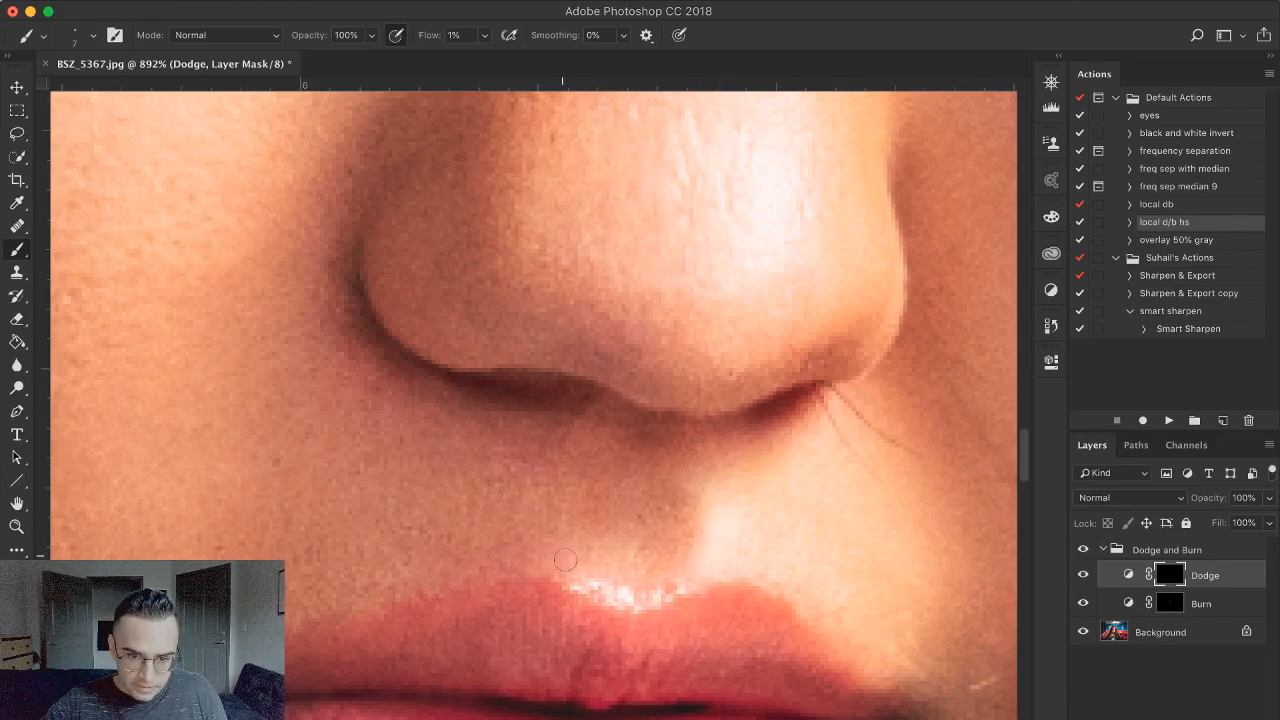
{"action": "key", "text": "["}
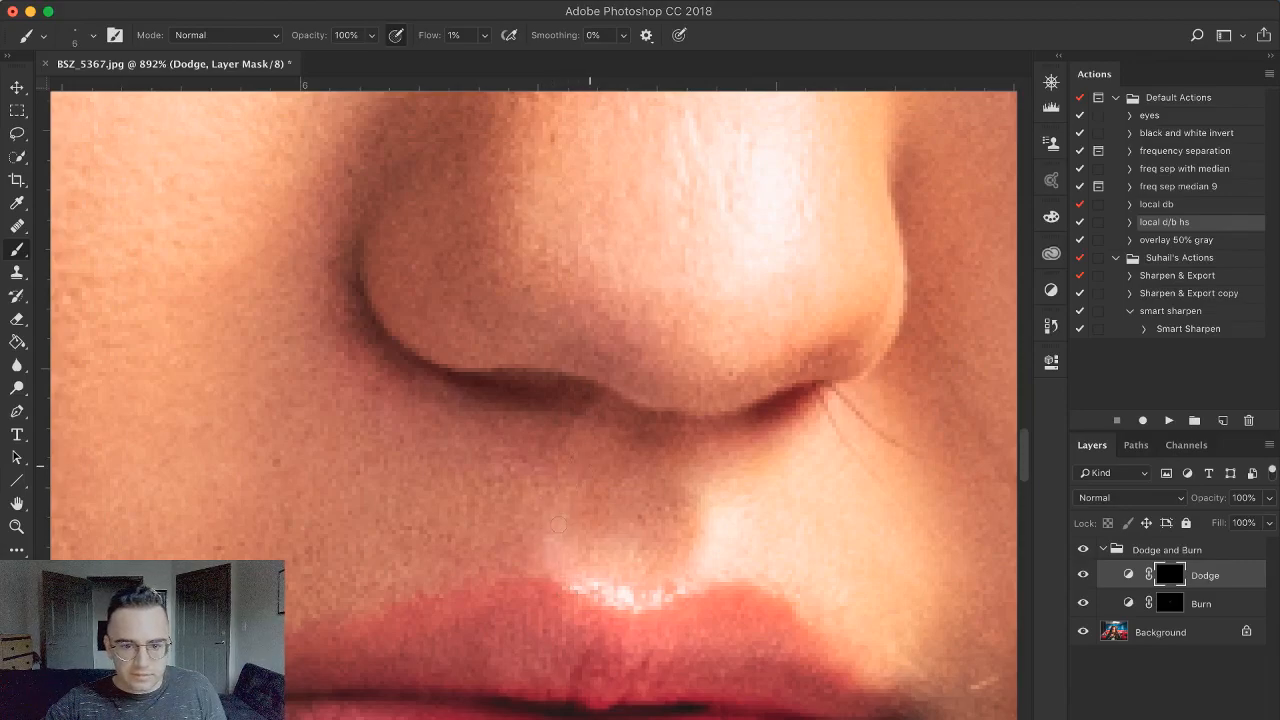
{"action": "key", "text": "bracketleft"}
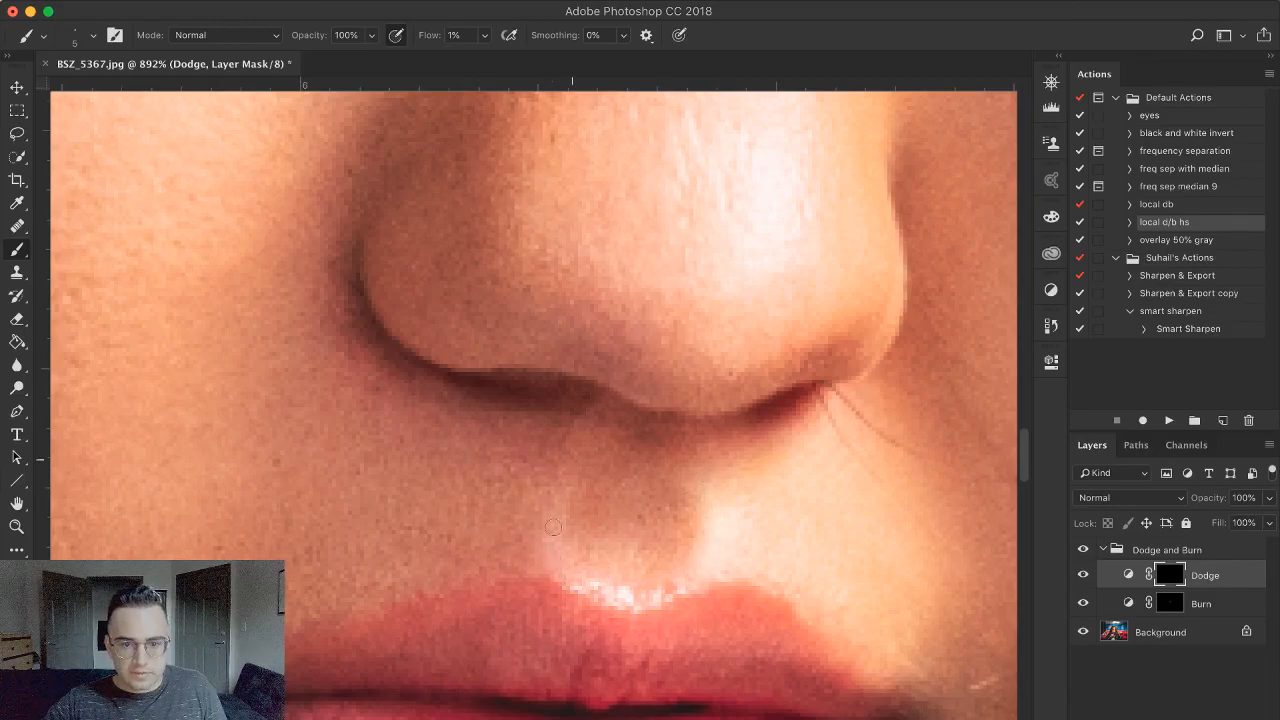
Hide and show the Dodge and Burn group to compare the whole face before and after
{"action": "key", "text": "super+minus"}
{"action": "key", "text": "super+0"}
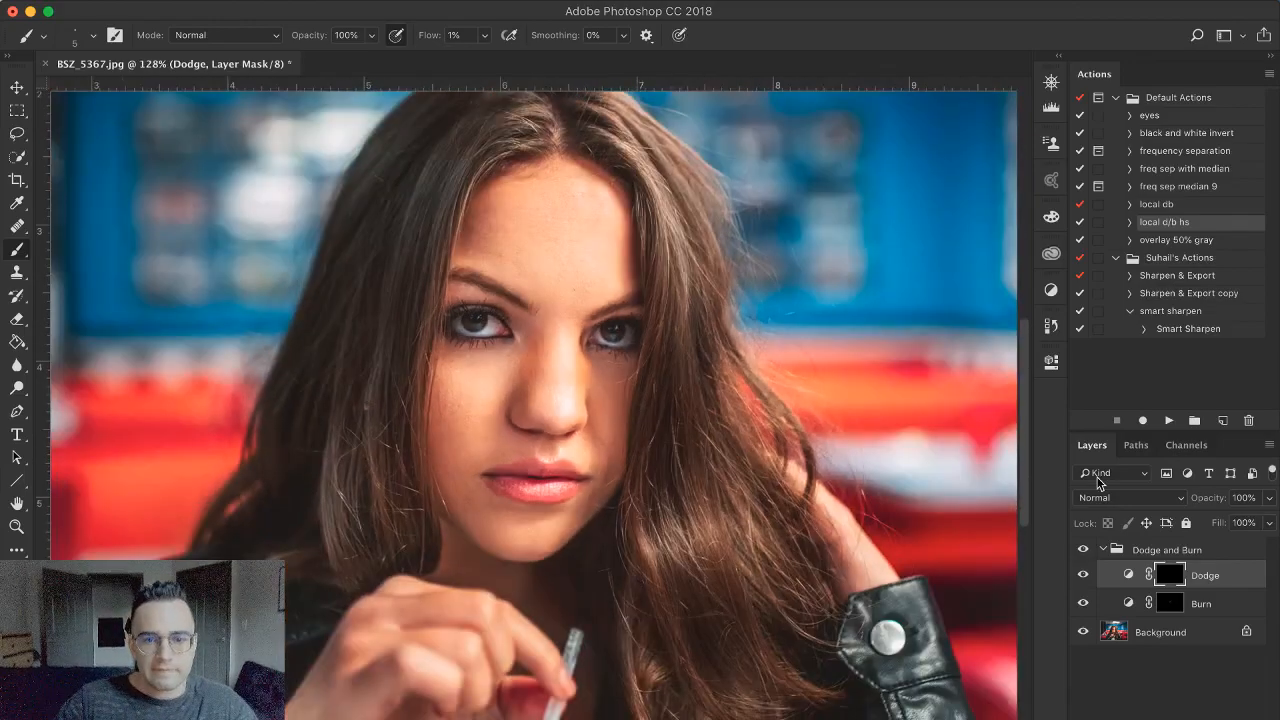
{"action": "left_click", "coordinate": [1083, 550]}
{"action": "left_click", "coordinate": [1083, 550]}
{"action": "left_click", "coordinate": [1083, 550]}
{"action": "left_click", "coordinate": [1083, 550]}
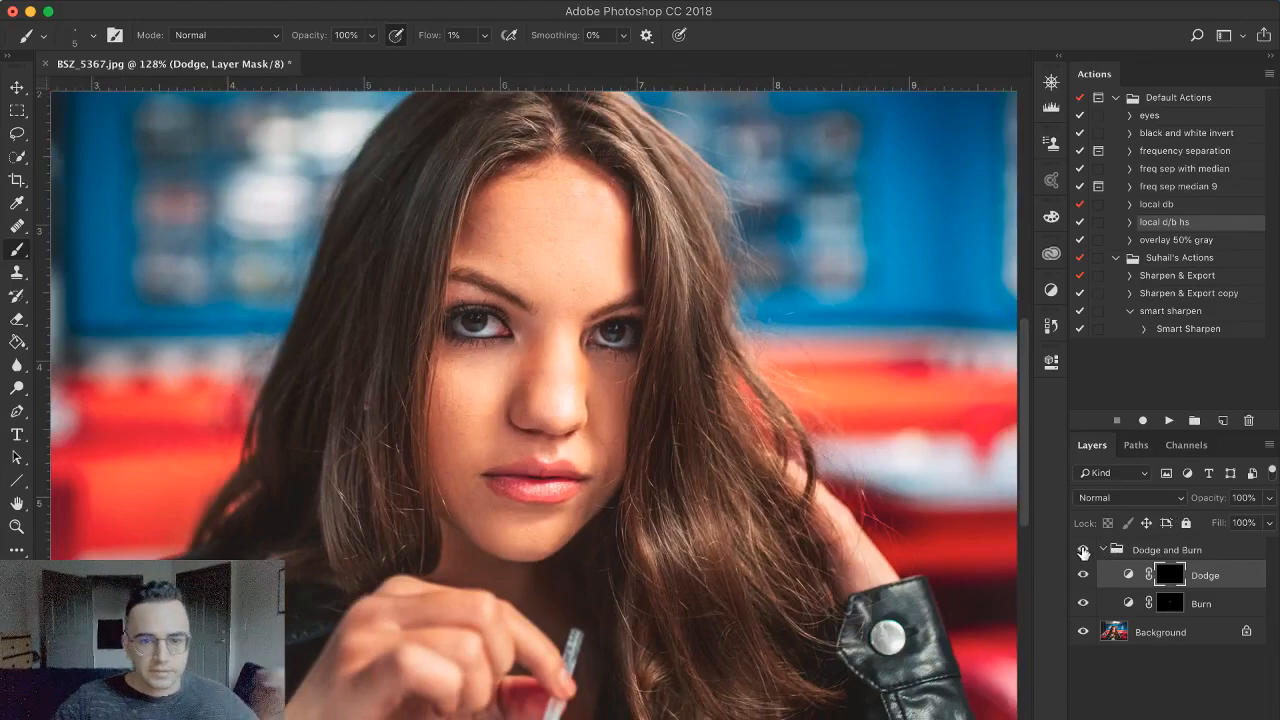
Burn the skin beneath the nostril on the Burn mask with brush sizes 5 and 9
{"action": "key", "text": "super+plus"}
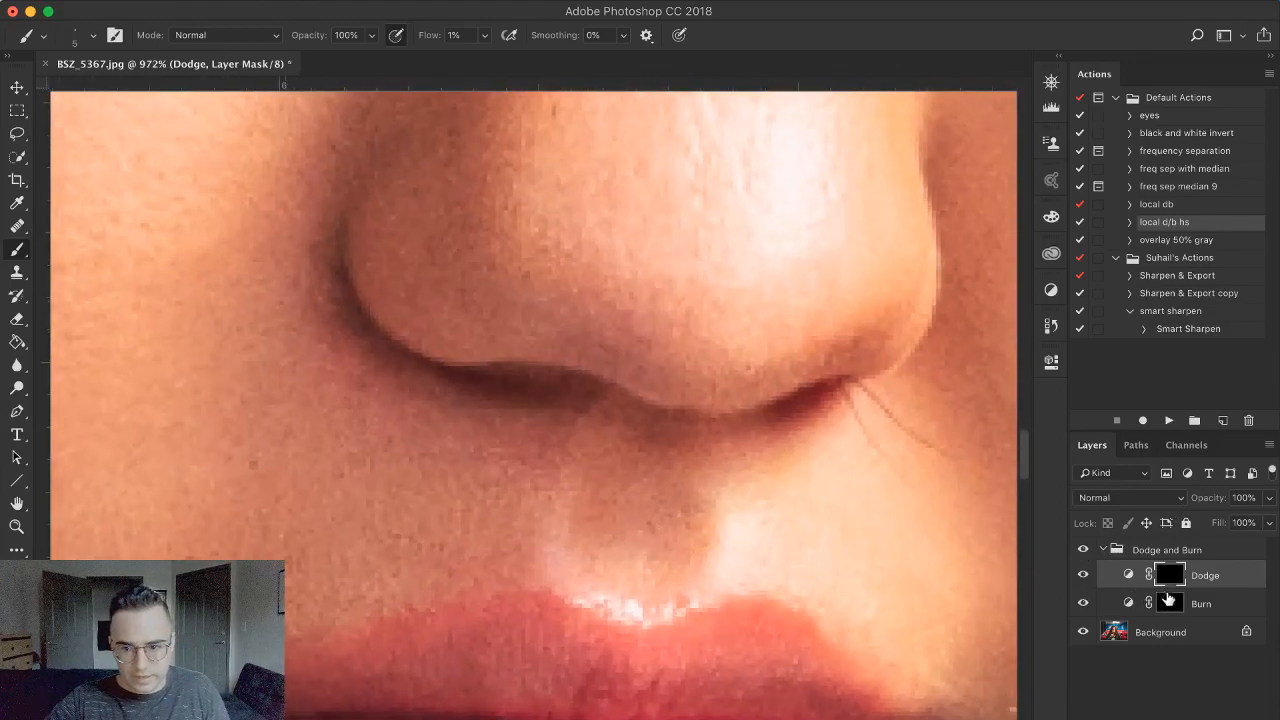
{"action": "left_click", "coordinate": [1164, 600]}
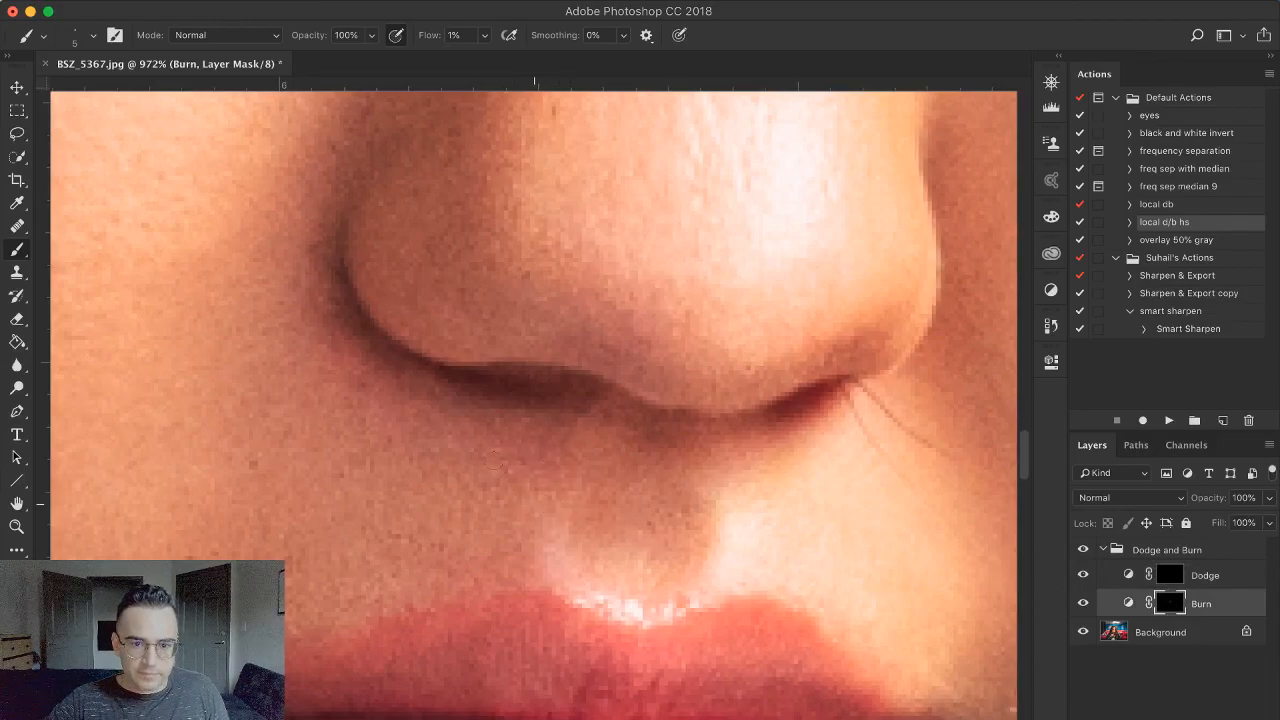
{"action": "scroll", "coordinate": [497, 468], "scroll_direction": "down", "scroll_amount": 3}
{"action": "key", "text": "bracketright"}
{"action": "key", "text": "bracketright"}
{"action": "key", "text": "bracketleft"}
{"action": "key", "text": "bracketleft"}
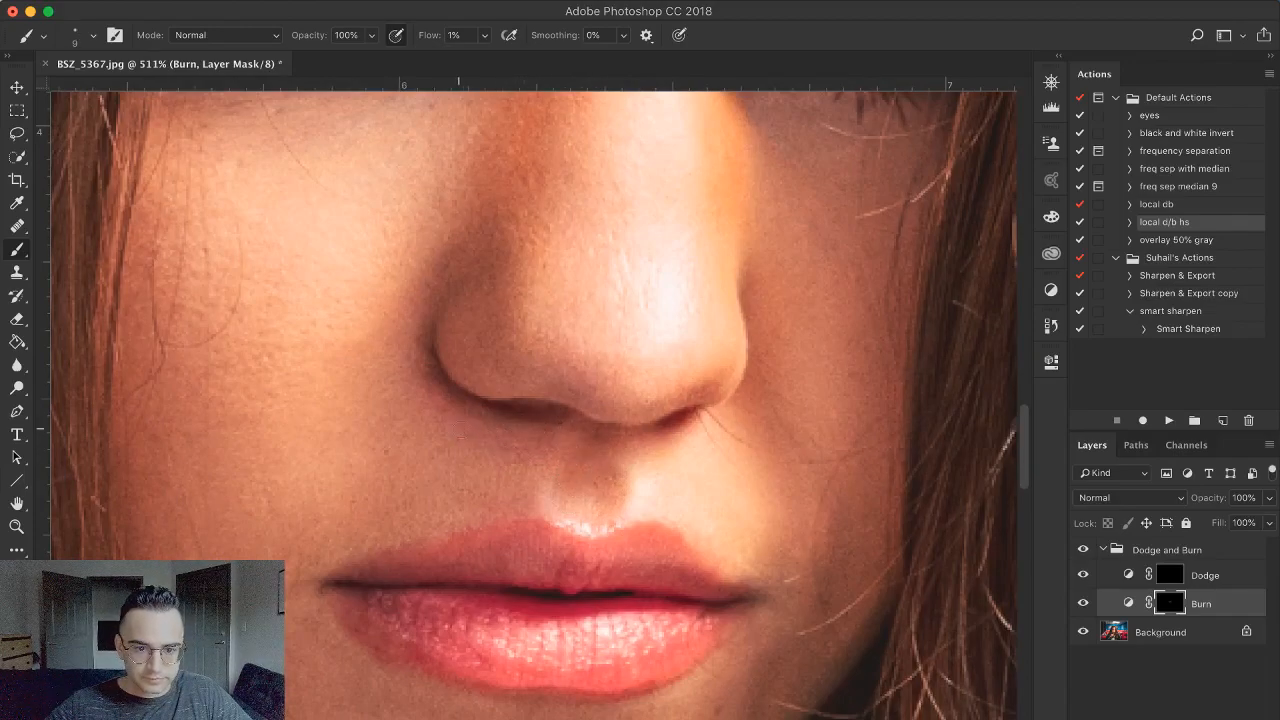
Burn the upper lip with a size 15 brush and the corners of the mouth with a size 7 brush
{"action": "key", "text": "bracketright"}
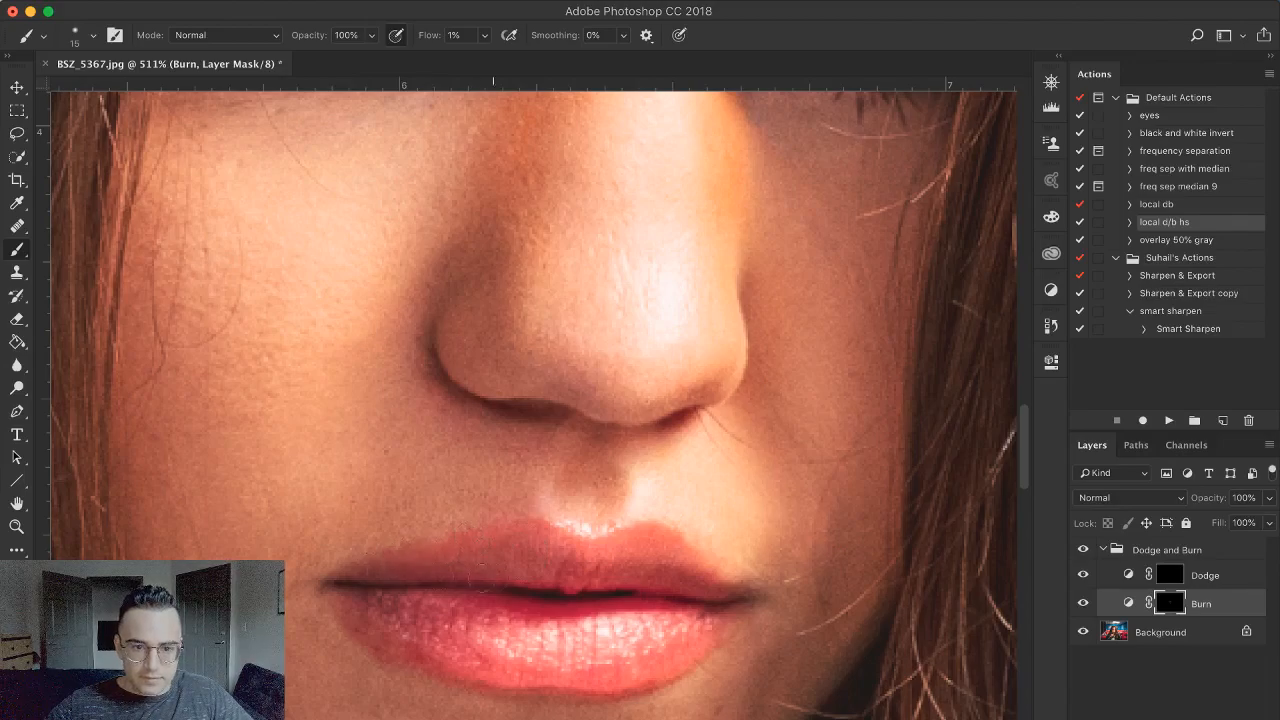
{"action": "key", "text": "bracketleft"}
{"action": "key", "text": "bracketleft"}
{"action": "key", "text": "bracketleft"}
{"action": "key", "text": "bracketleft"}
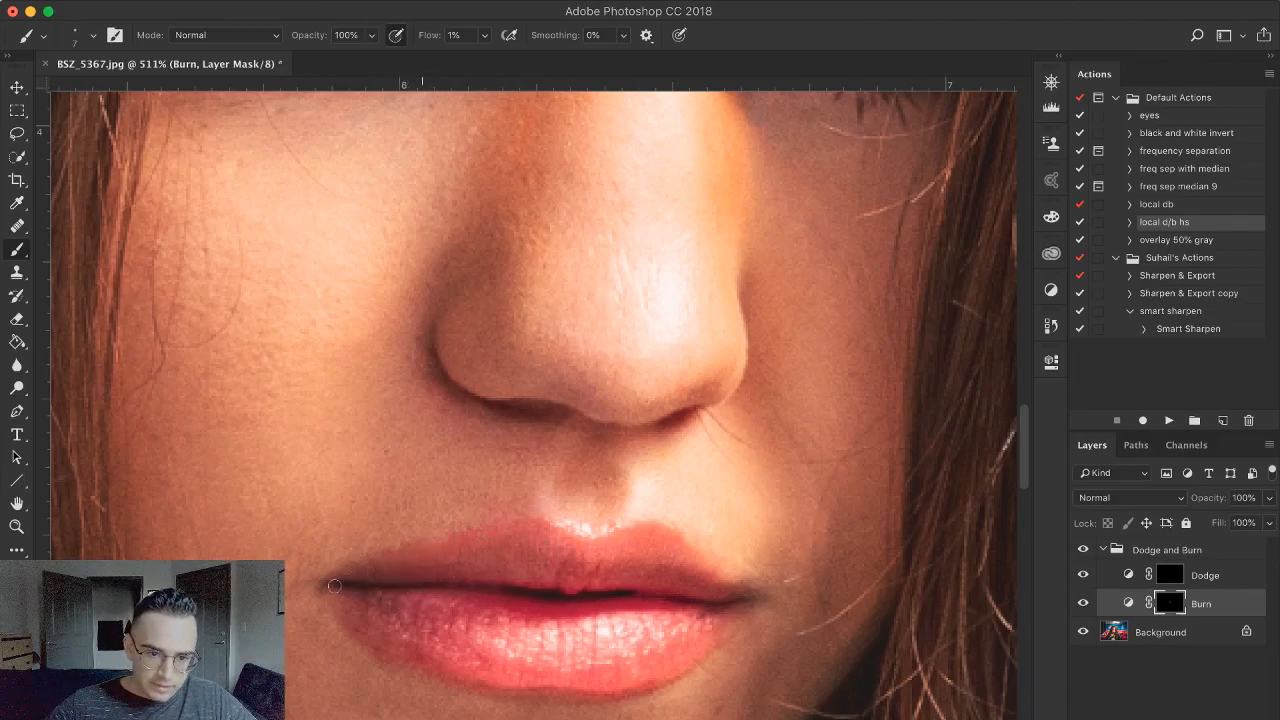
{"action": "mouse_move", "coordinate": [347, 587]}
{"action": "left_mouse_down"}
{"action": "mouse_move", "coordinate": [314, 586]}
{"action": "mouse_move", "coordinate": [318, 604]}
{"action": "mouse_move", "coordinate": [364, 606]}
{"action": "left_mouse_up"}
{"action": "mouse_move", "coordinate": [754, 608]}
{"action": "left_mouse_down"}
{"action": "mouse_move", "coordinate": [698, 606]}
{"action": "mouse_move", "coordinate": [734, 607]}
{"action": "left_mouse_up"}
Burn the dark line between the lips with a size 4 brush and the mouth corner with a size 9 brush
{"action": "key", "text": "bracketleft"}
{"action": "key", "text": "bracketleft"}
{"action": "key", "text": "bracketleft"}
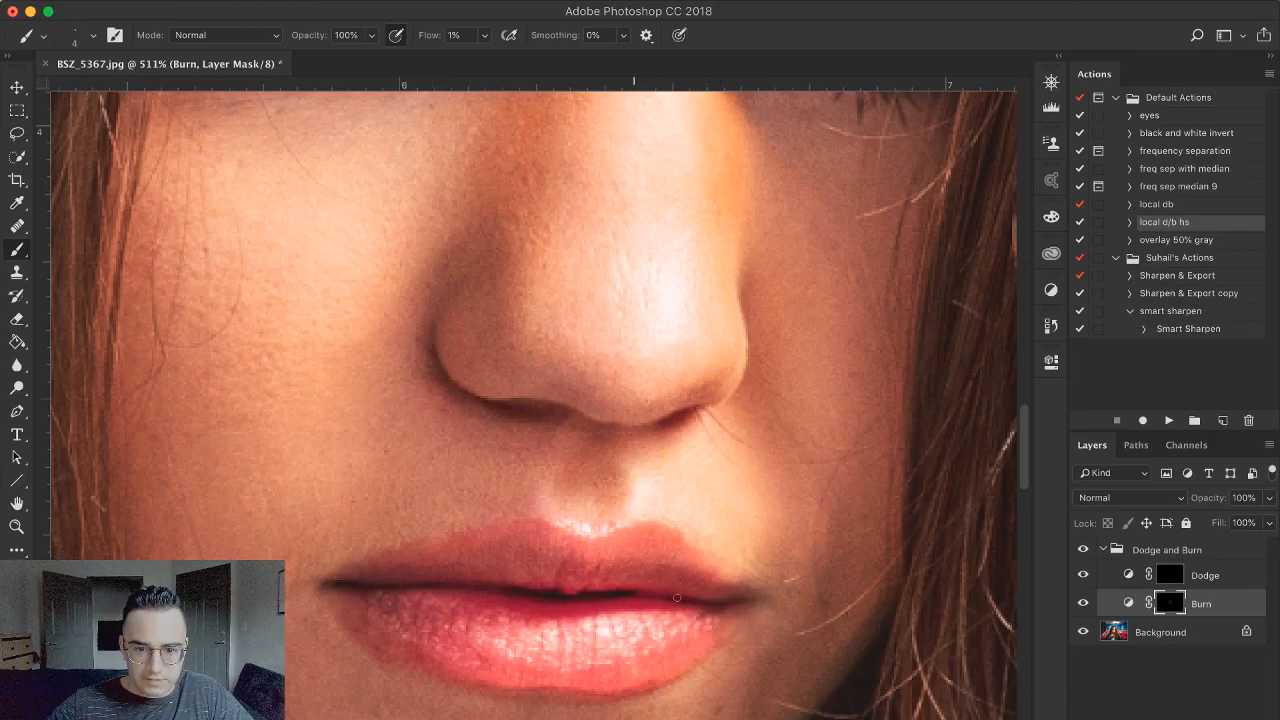
{"action": "key", "text": "bracketright"}
{"action": "key", "text": "bracketright"}
{"action": "key", "text": "bracketright"}
{"action": "key", "text": "bracketright"}
{"action": "key", "text": "bracketright"}
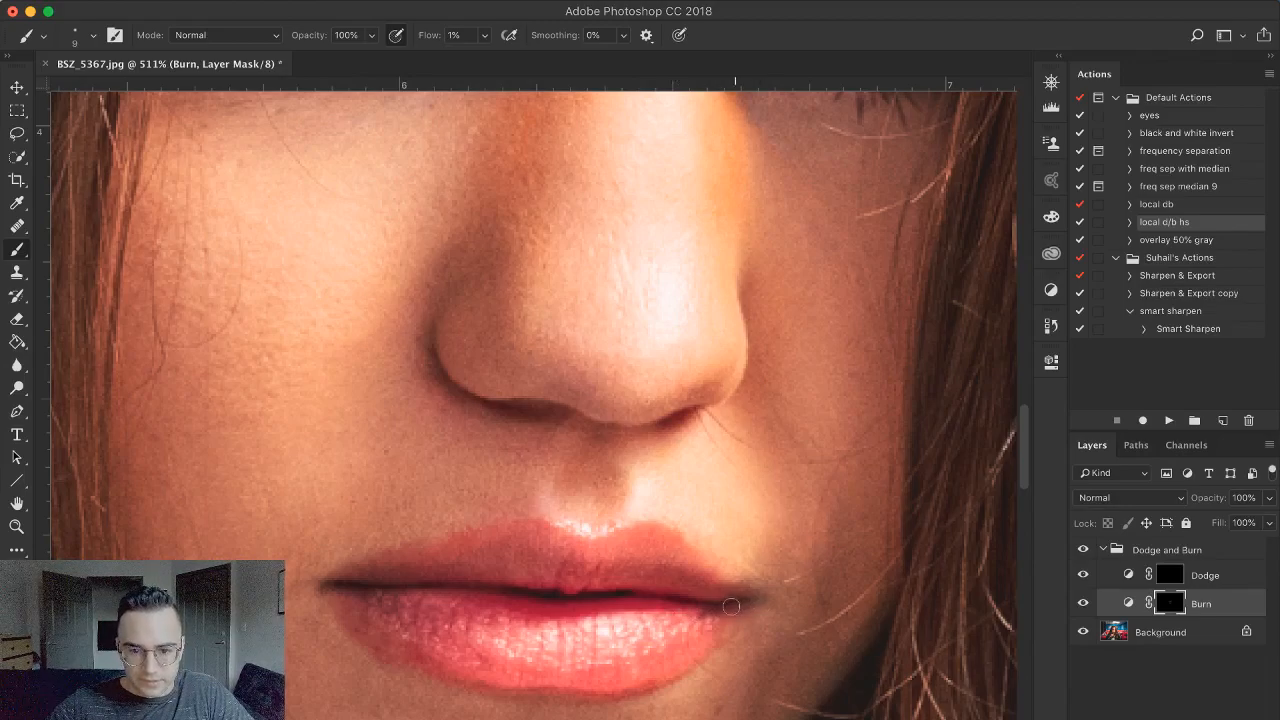
{"action": "key", "text": "bracketleft"}
{"action": "key", "text": "bracketleft"}
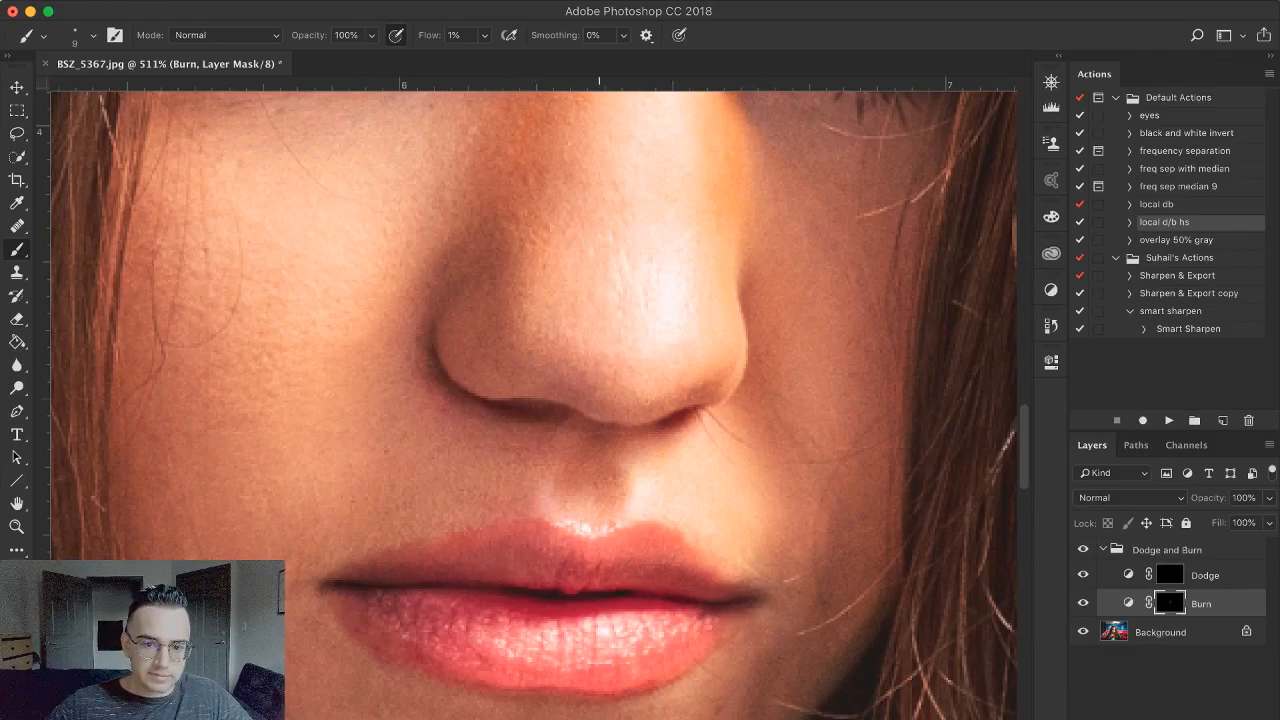
Burn the outer edges of the lower lip on the Burn mask with brush sizes 9 and 10
{"action": "key", "text": "bracketleft"}
{"action": "key", "text": "bracketright"}
{"action": "key", "text": "bracketright"}
{"action": "key", "text": "bracketright"}
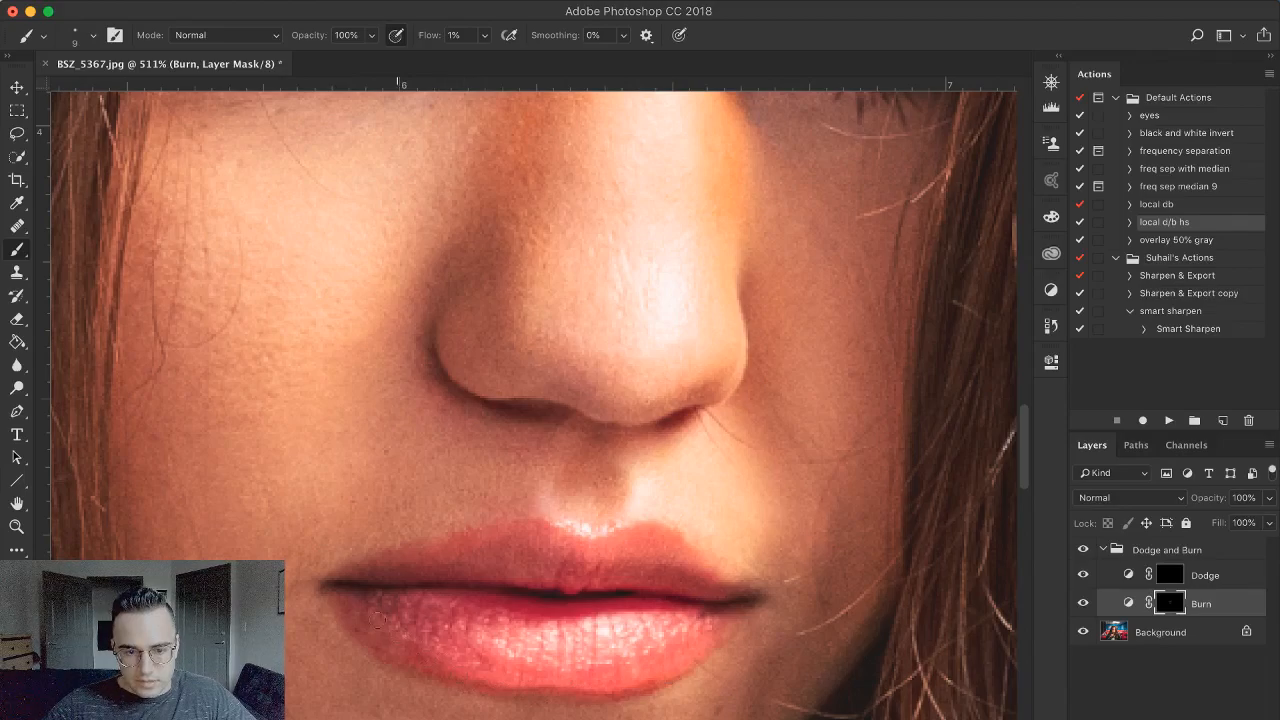
{"action": "key", "text": "bracketright"}
{"action": "key", "text": "bracketright"}
{"action": "key", "text": "bracketleft"}
{"action": "key", "text": "bracketleft"}
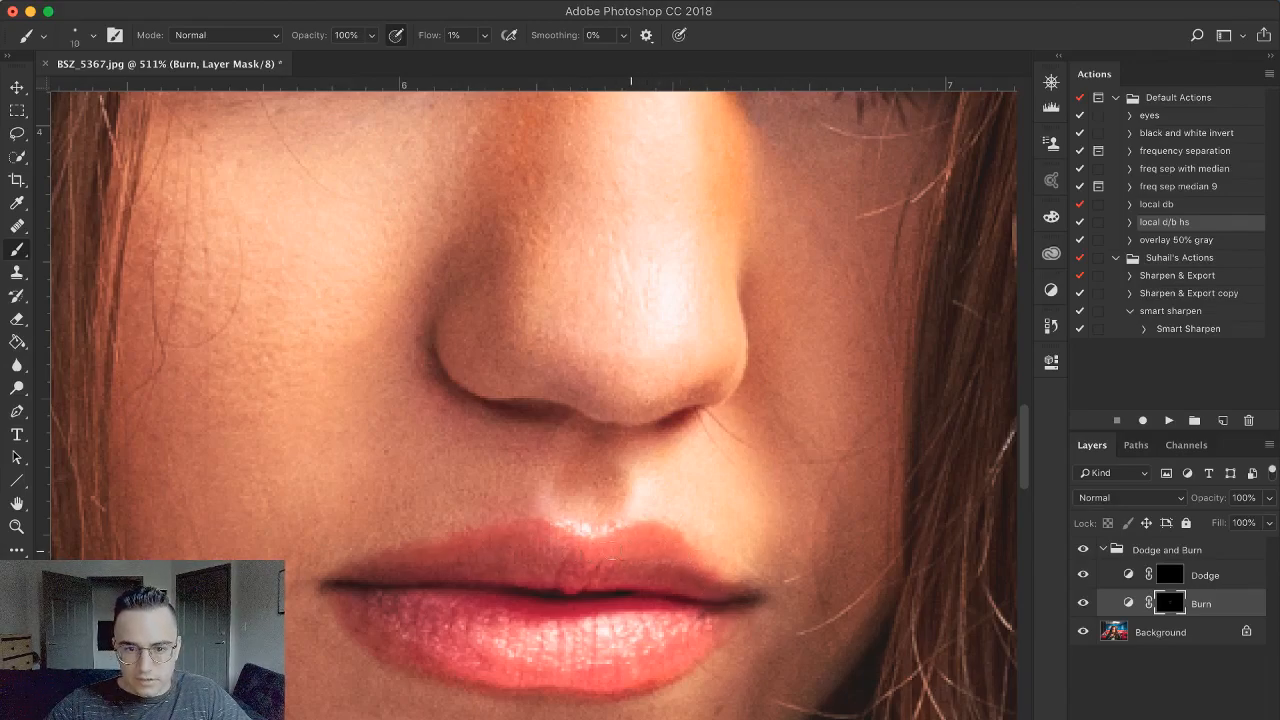
Hide and show the Dodge and Burn group to compare the lips before and after
{"action": "left_click", "coordinate": [1083, 550]}
{"action": "left_click", "coordinate": [1083, 550]}
{"action": "left_click", "coordinate": [1083, 550]}
{"action": "left_click", "coordinate": [1083, 550]}
{"action": "left_click", "coordinate": [1083, 550]}
{"action": "left_click", "coordinate": [1083, 550]}
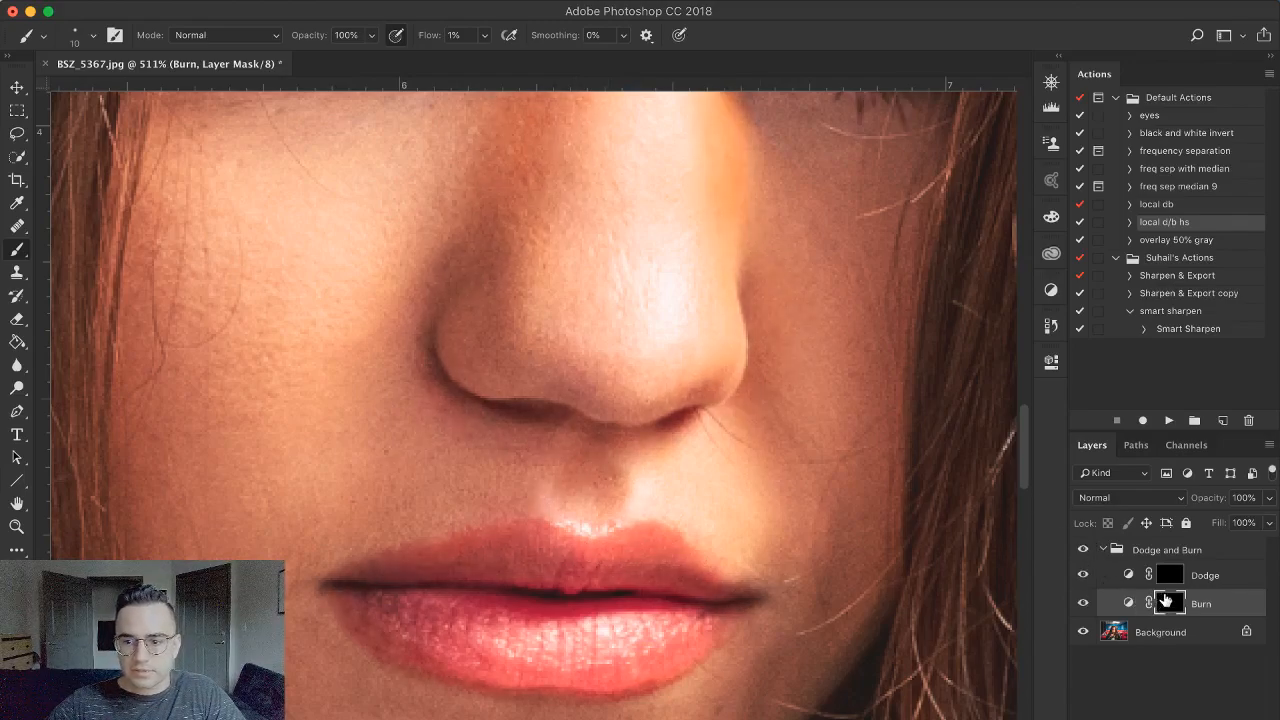
Dodge the lower lip highlights with a size 10 brush and the upper lip's edge with a size 6 brush on the Dodge mask
{"action": "left_click", "coordinate": [1170, 575]}
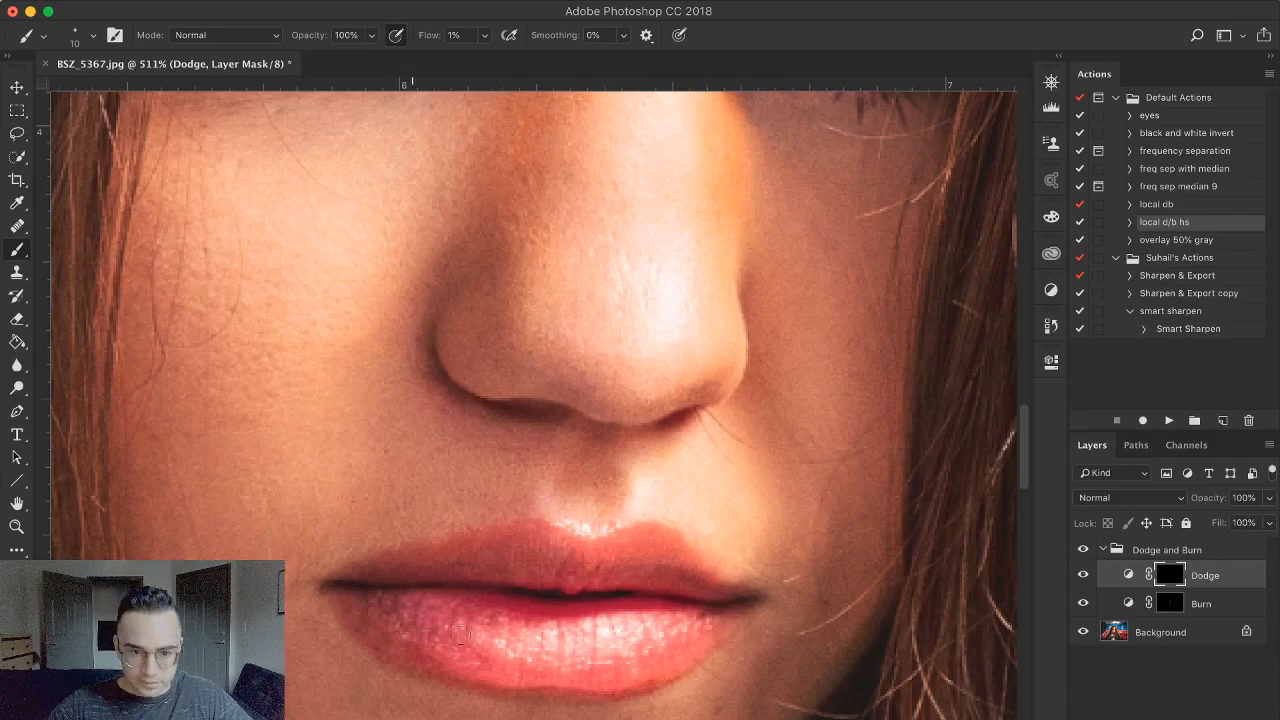
{"action": "key", "text": "bracketleft"}
{"action": "key", "text": "bracketleft"}
{"action": "key", "text": "bracketleft"}
{"action": "key", "text": "bracketleft"}
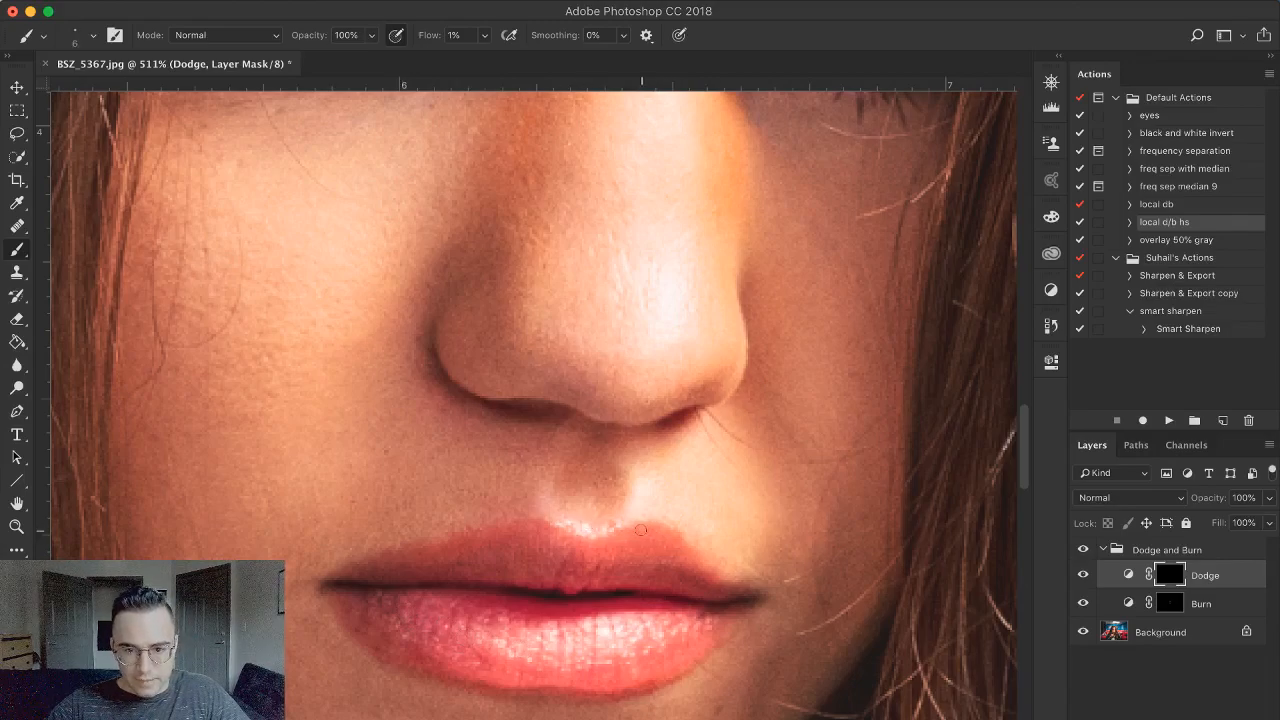
{"action": "key", "text": "bracketleft"}
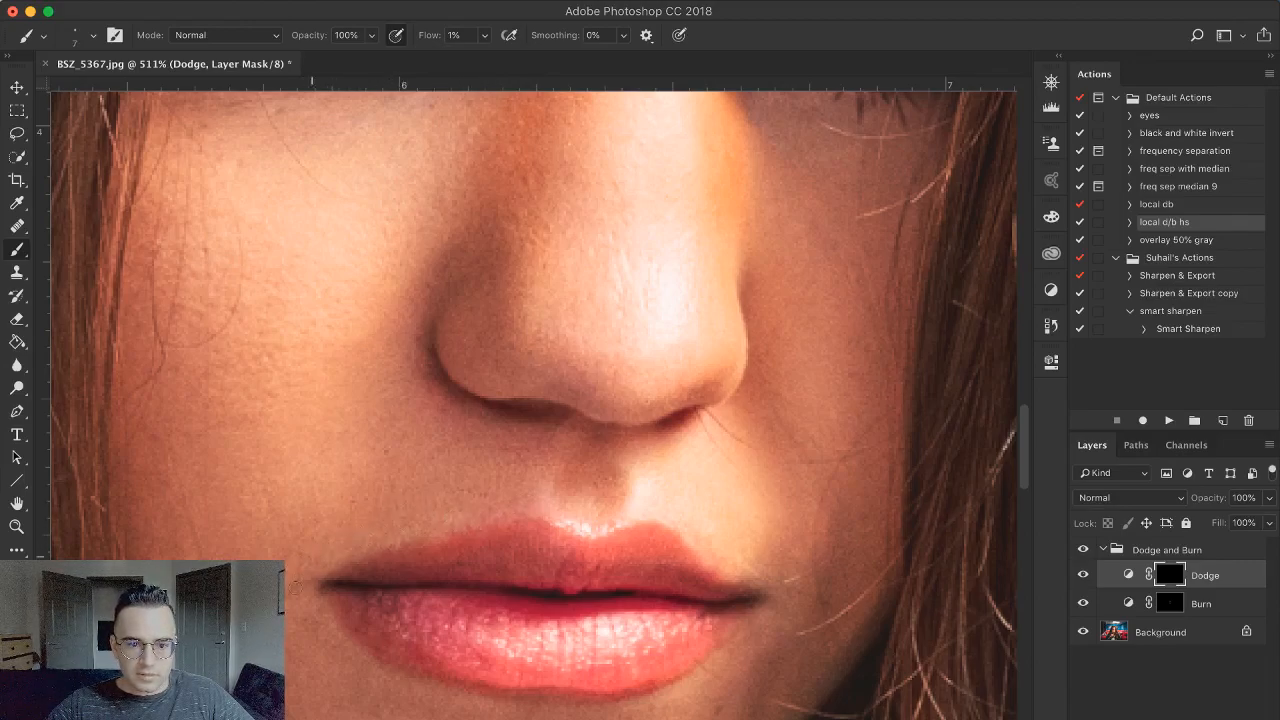
Dodge the cheek shading beside the nose on the Dodge mask with a size 36 brush
{"action": "key", "text": "bracketright"}
{"action": "key", "text": "bracketright"}
{"action": "key", "text": "bracketright"}
{"action": "key", "text": "bracketright"}
{"action": "key", "text": "bracketright"}
{"action": "key", "text": "bracketright"}
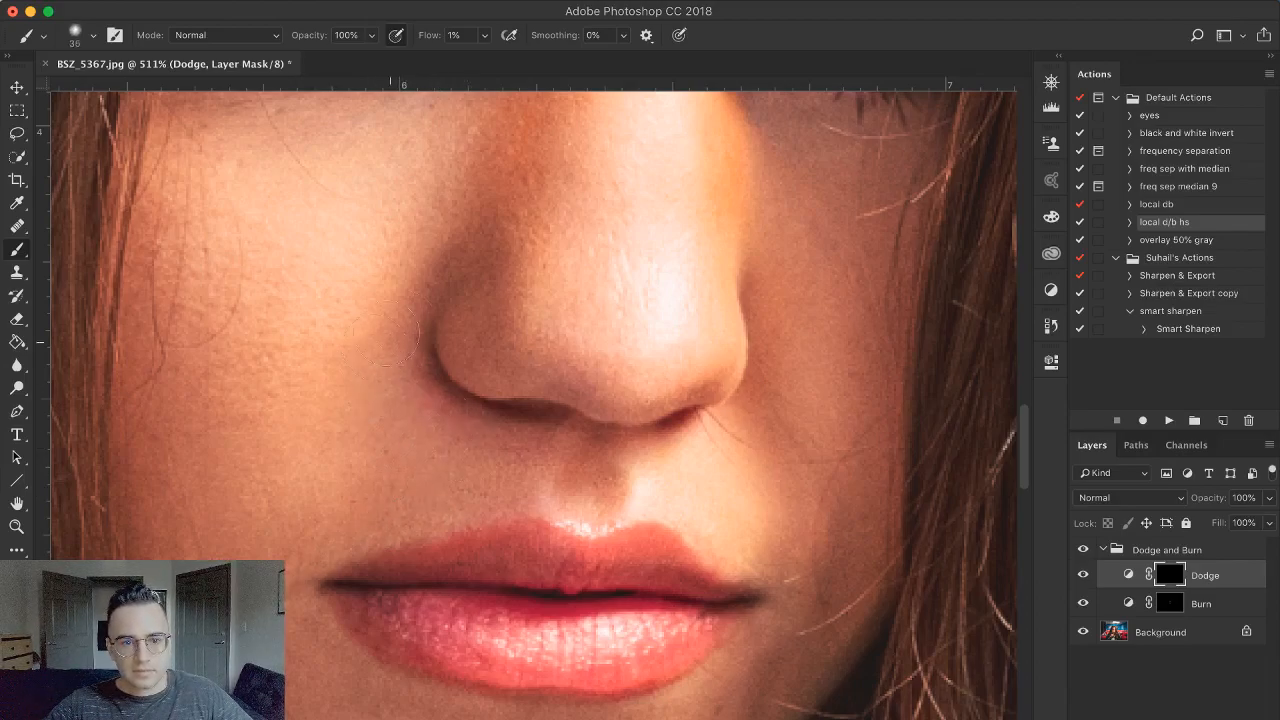
Dodge the small dark patches on the cheek with brush sizes 10, 9 and 4
{"action": "key", "text": "bracketleft"}
{"action": "key", "text": "bracketleft"}
{"action": "key", "text": "bracketleft"}
{"action": "key", "text": "bracketleft"}
{"action": "key", "text": "bracketleft"}
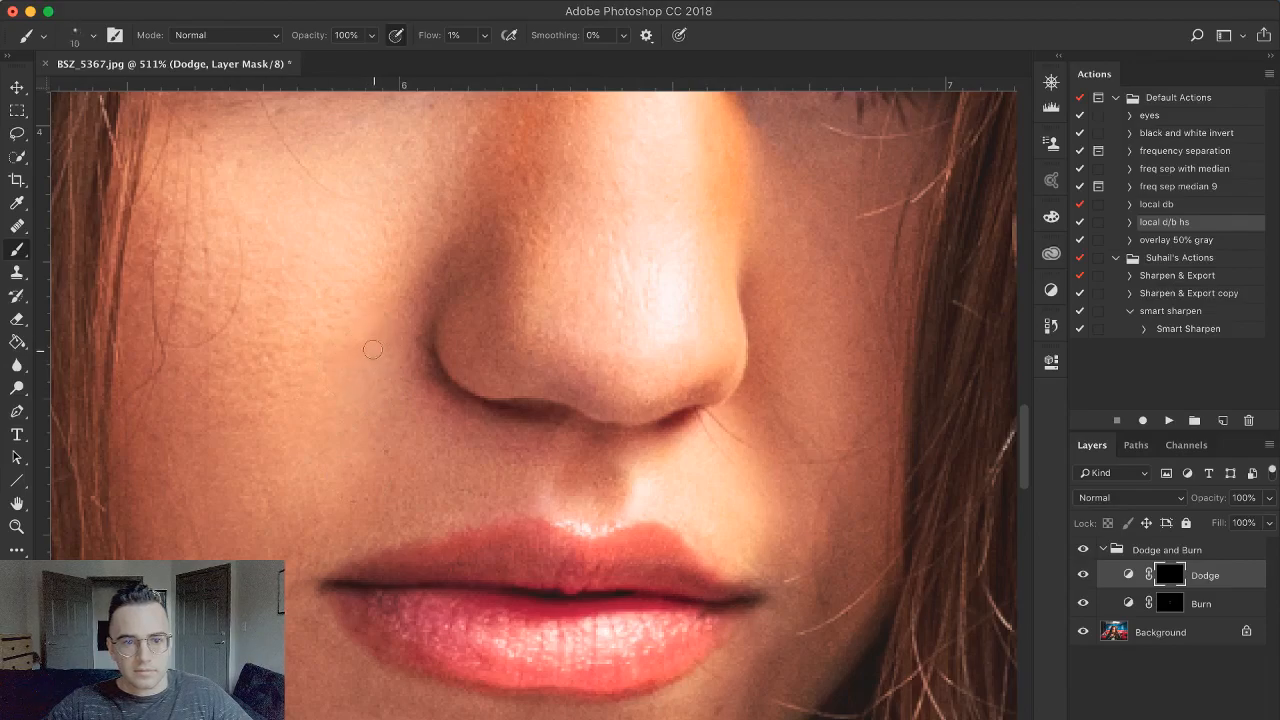
{"action": "key", "text": "bracketleft"}
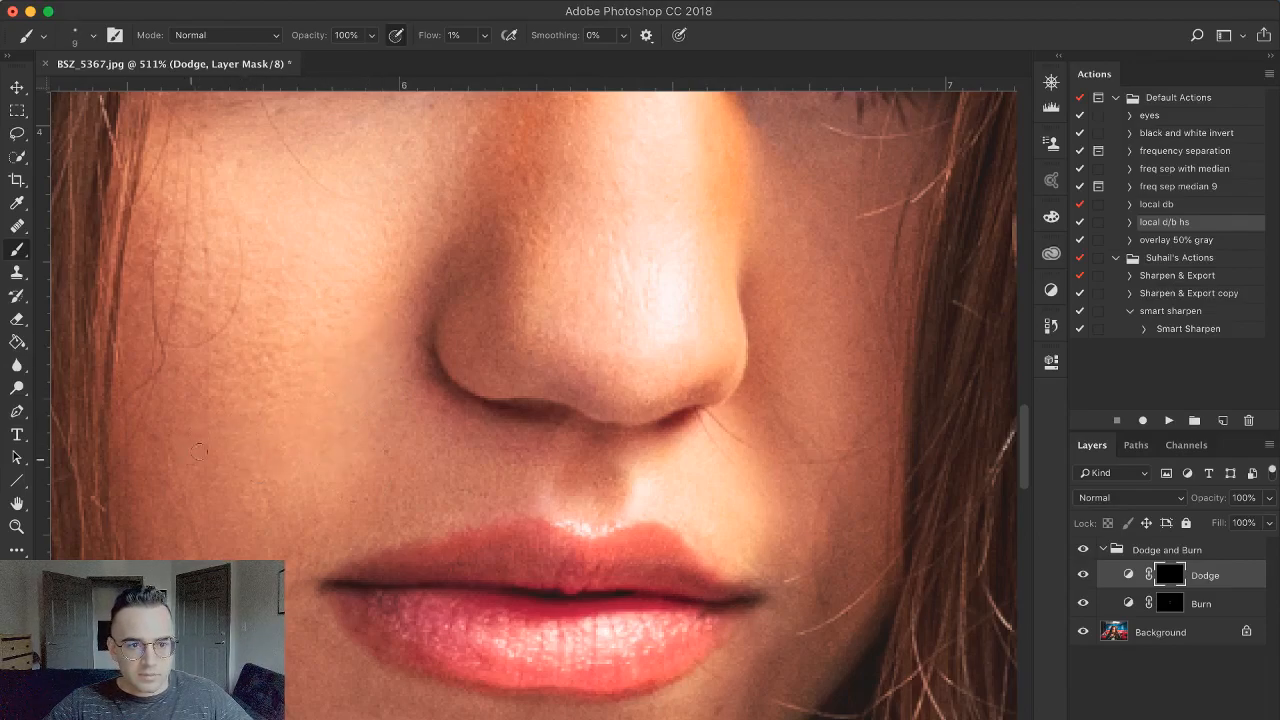
{"action": "key", "text": "bracketleft"}
{"action": "key", "text": "bracketright"}
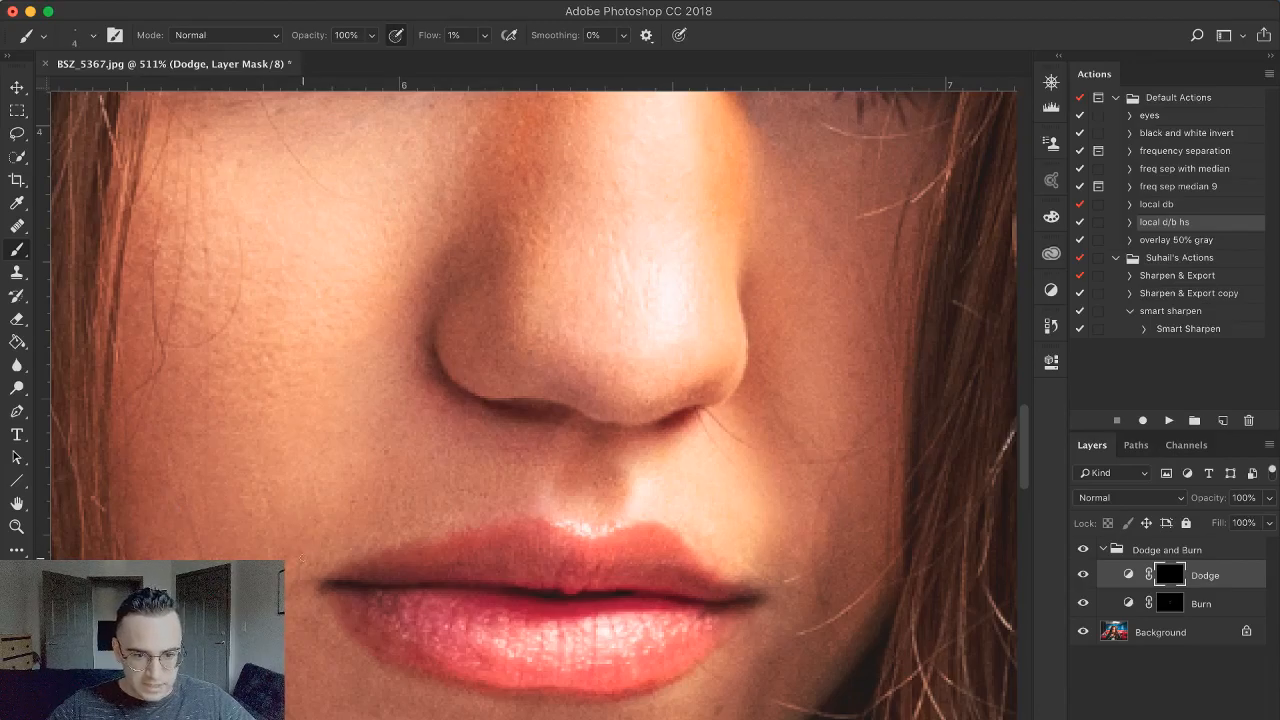
Dodge the skin beside the mouth corner nearest the hair and just below it on the Dodge mask with brush sizes 15, 9 and 5
{"action": "scroll", "coordinate": [470, 443], "scroll_direction": "down", "scroll_amount": 15}
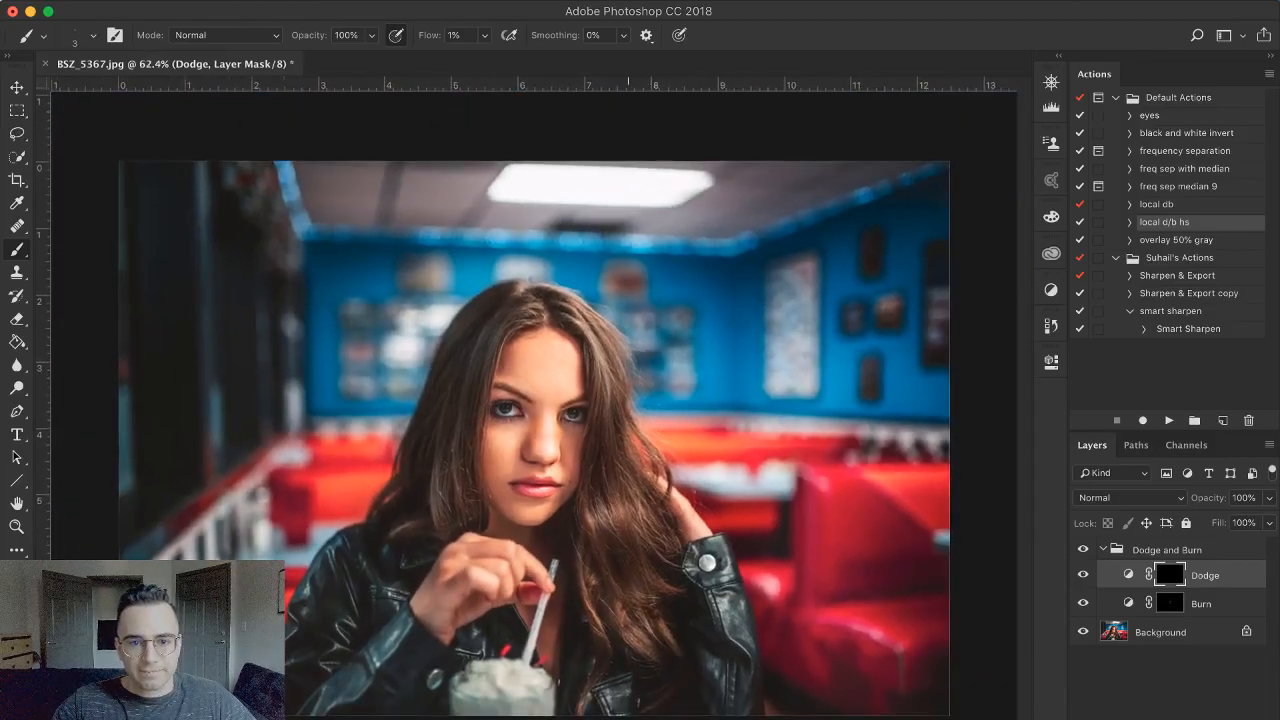
{"action": "scroll", "coordinate": [532, 435], "scroll_direction": "up", "scroll_amount": 15}
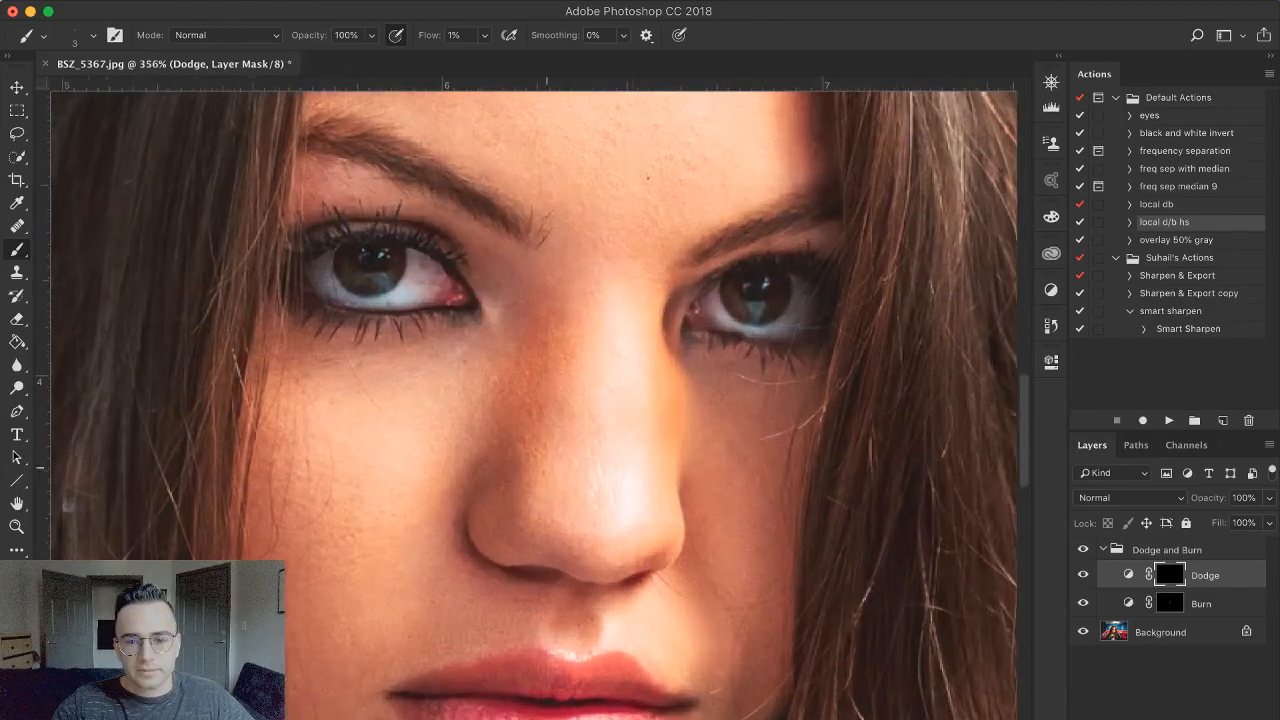
{"action": "scroll", "coordinate": [546, 468], "scroll_direction": "up", "scroll_amount": 2}
{"action": "left_click_drag", "start_coordinate": [672, 598], "coordinate": [574, 403]}
{"action": "scroll", "coordinate": [555, 408], "scroll_direction": "up", "scroll_amount": 3}
{"action": "key", "text": "bracketright"}
{"action": "key", "text": "bracketright"}
{"action": "key", "text": "bracketright"}
{"action": "key", "text": "bracketright"}
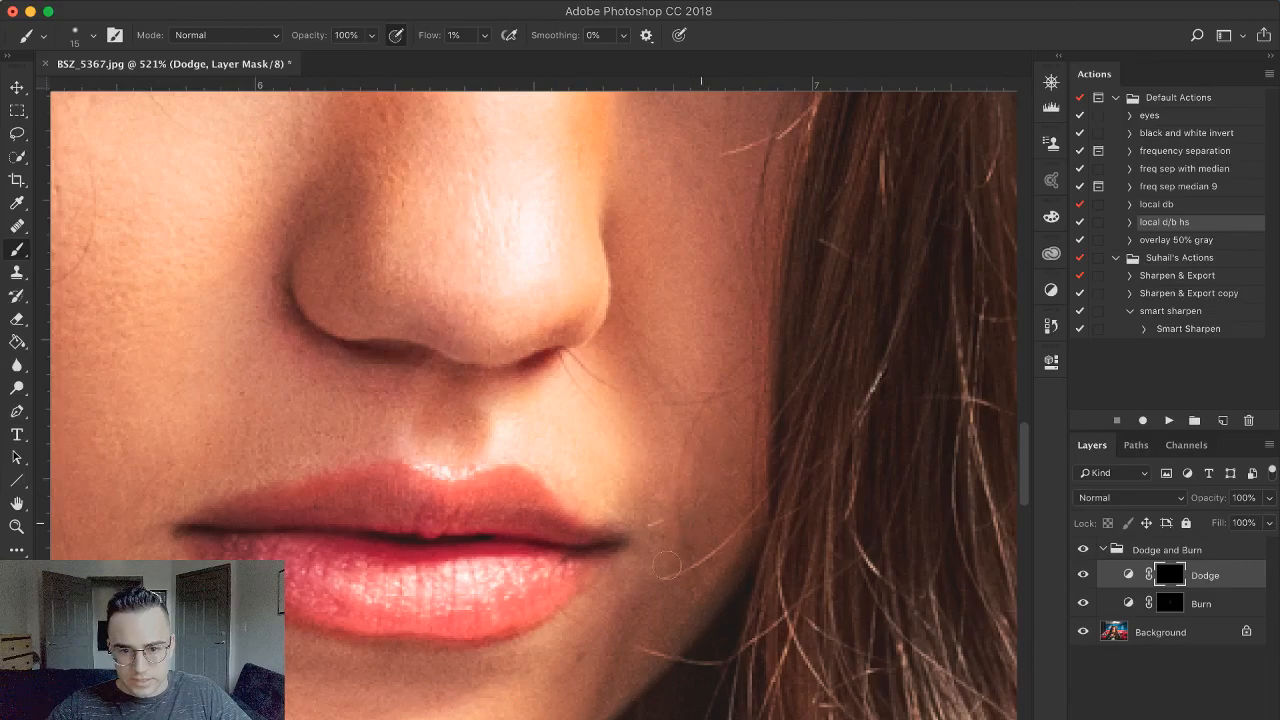
{"action": "key", "text": "bracketleft"}
{"action": "key", "text": "bracketleft"}
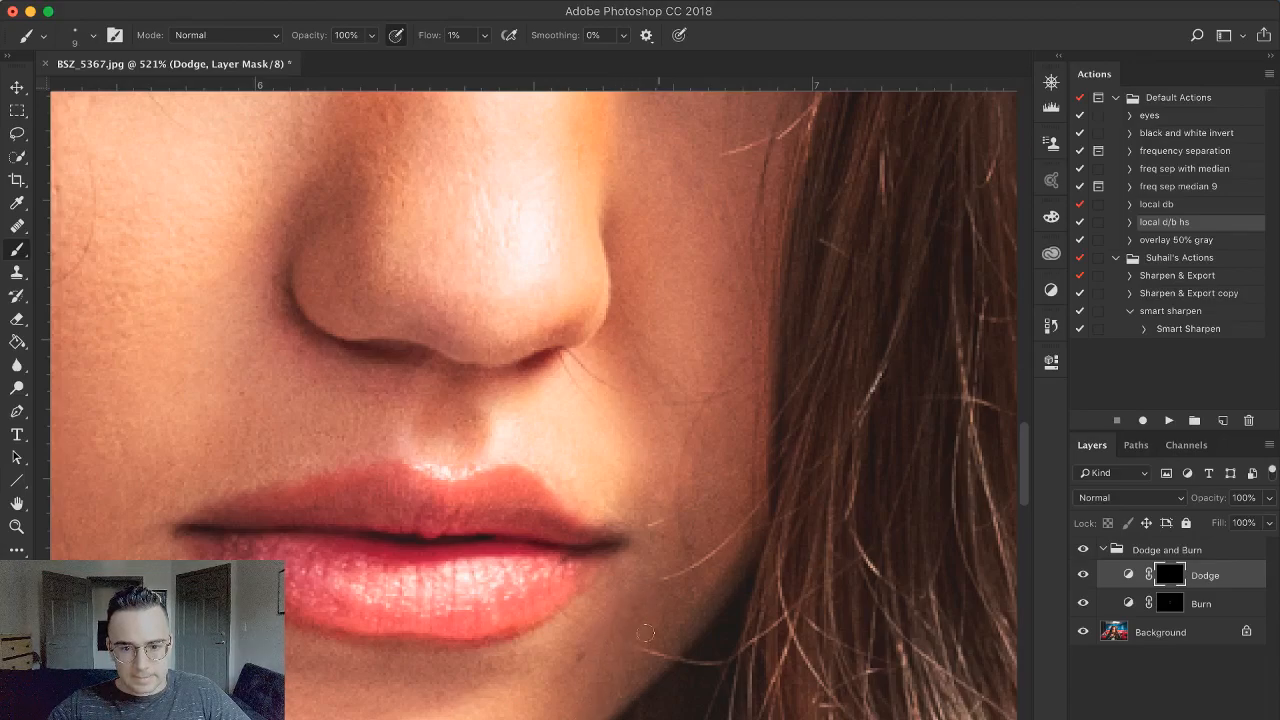
{"action": "key", "text": "bracketleft"}
{"action": "key", "text": "bracketleft"}
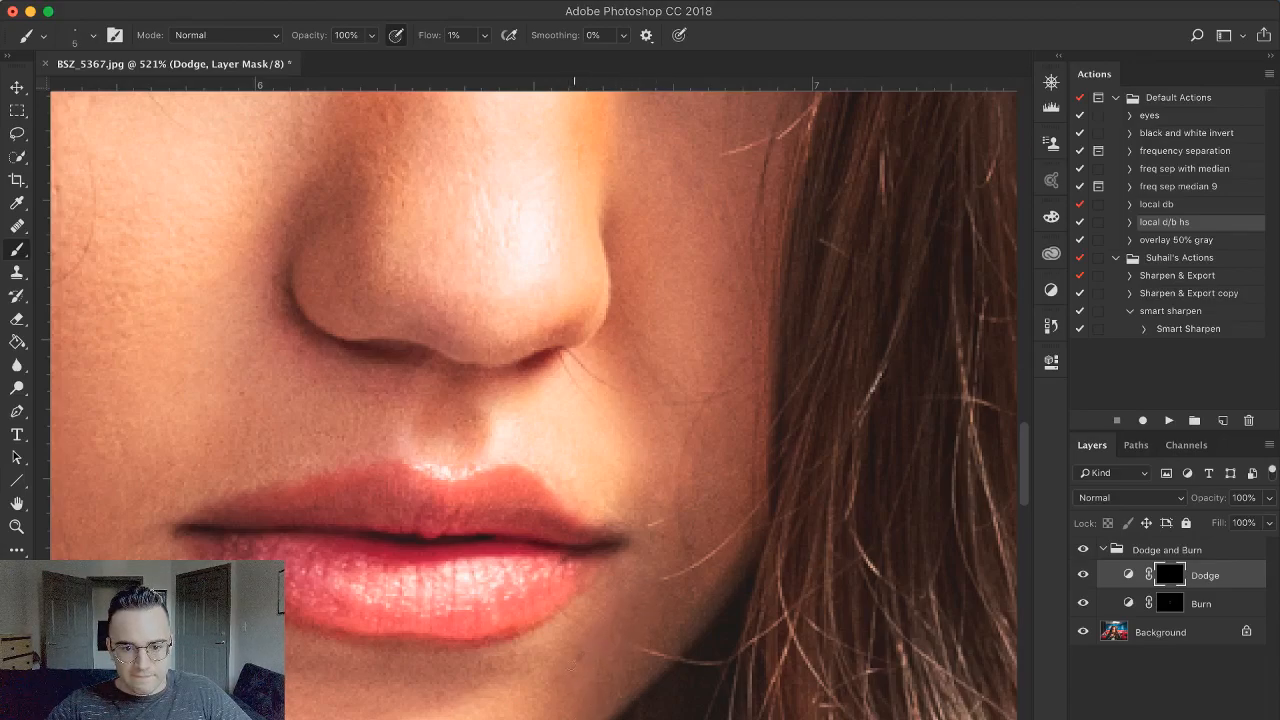
Dodge the small dark spots on the cheek and around the upper lip with brush sizes 9, 2 and 4
{"action": "key", "text": "bracketright"}
{"action": "key", "text": "bracketright"}
{"action": "key", "text": "bracketright"}
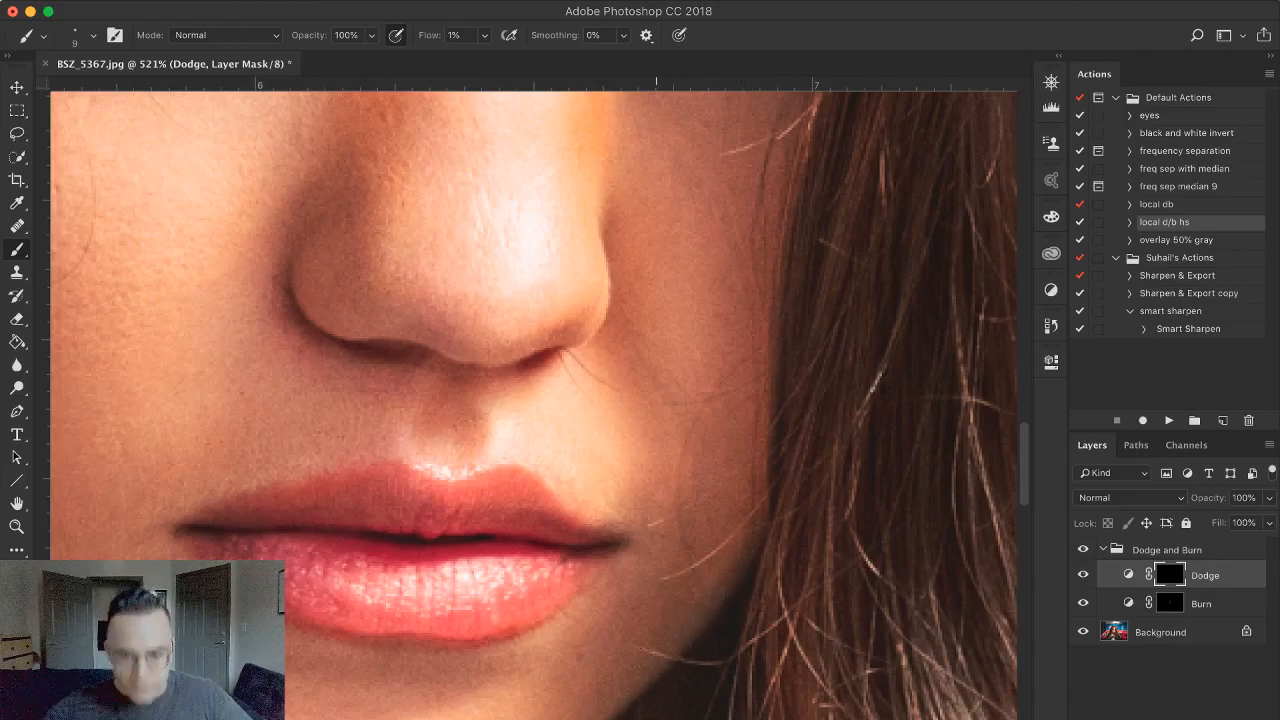
{"action": "key", "text": "bracketleft"}
{"action": "key", "text": "bracketleft"}
{"action": "key", "text": "bracketleft"}
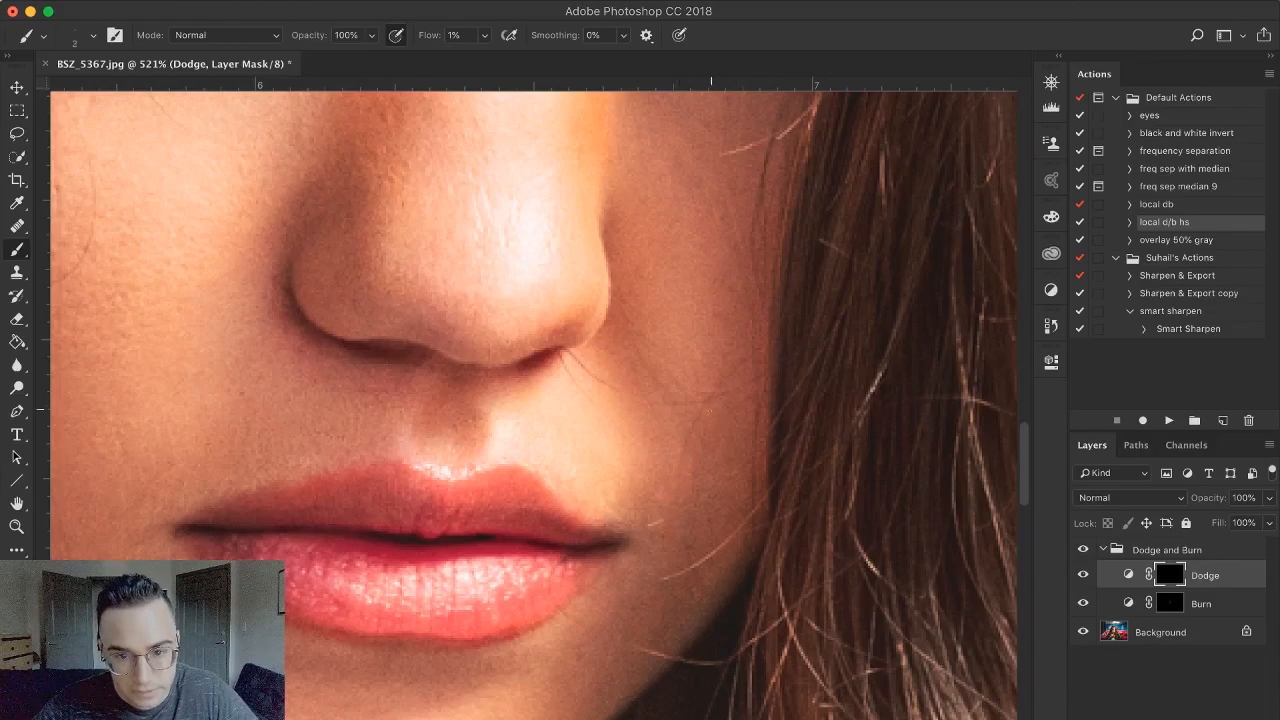
{"action": "key", "text": "bracketright"}
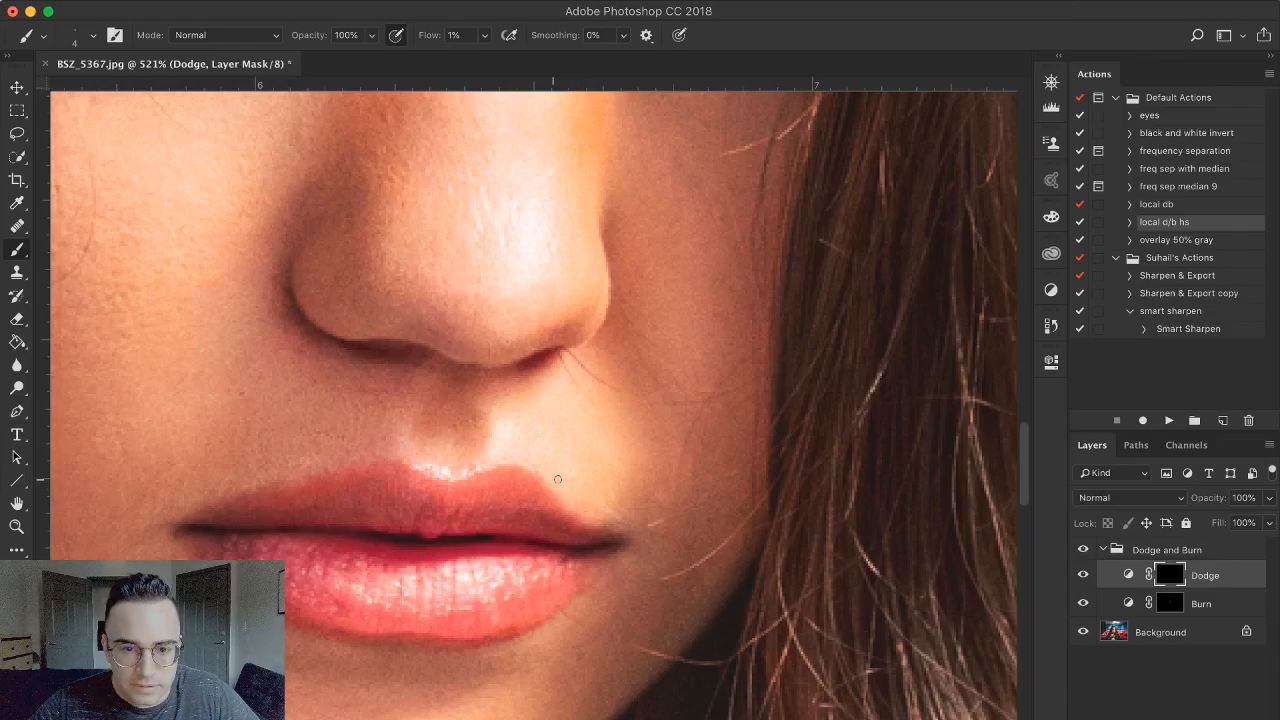
{"action": "key", "text": "bracketleft"}
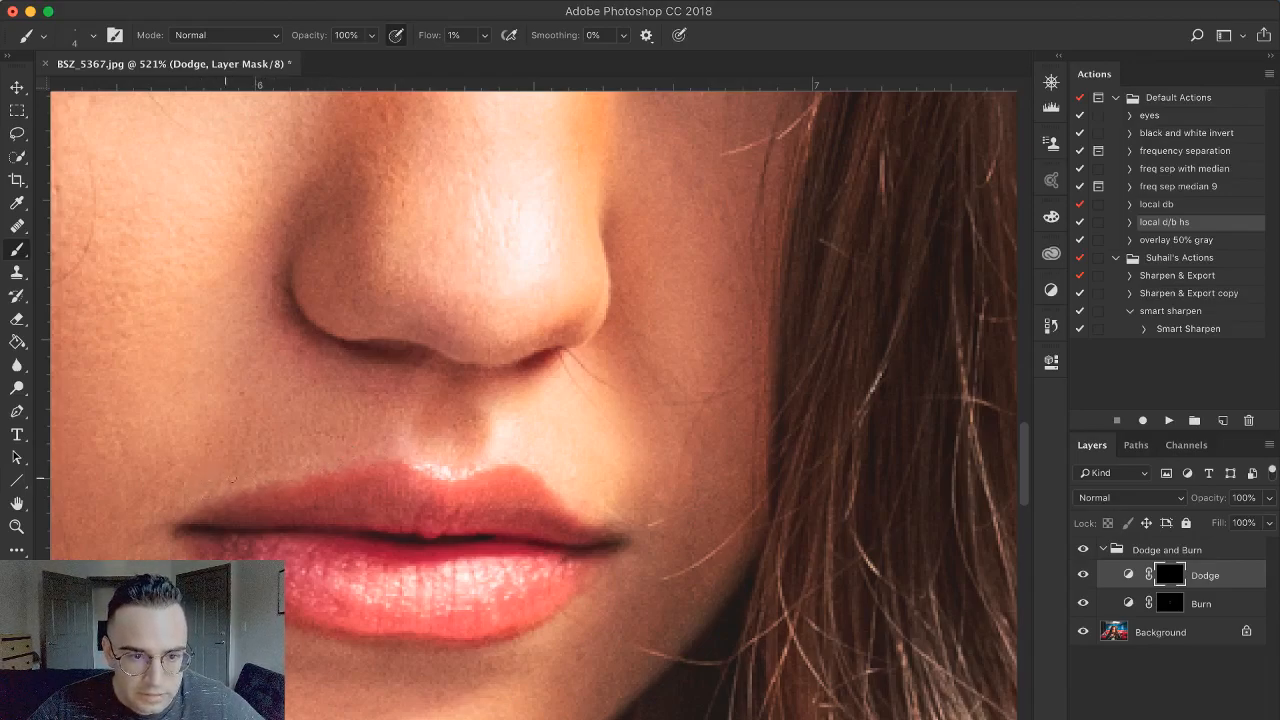
Dodge the shadow at the inner corner of the eye nearest the blue background with a size 5 brush
{"action": "key", "text": "super+minus"}
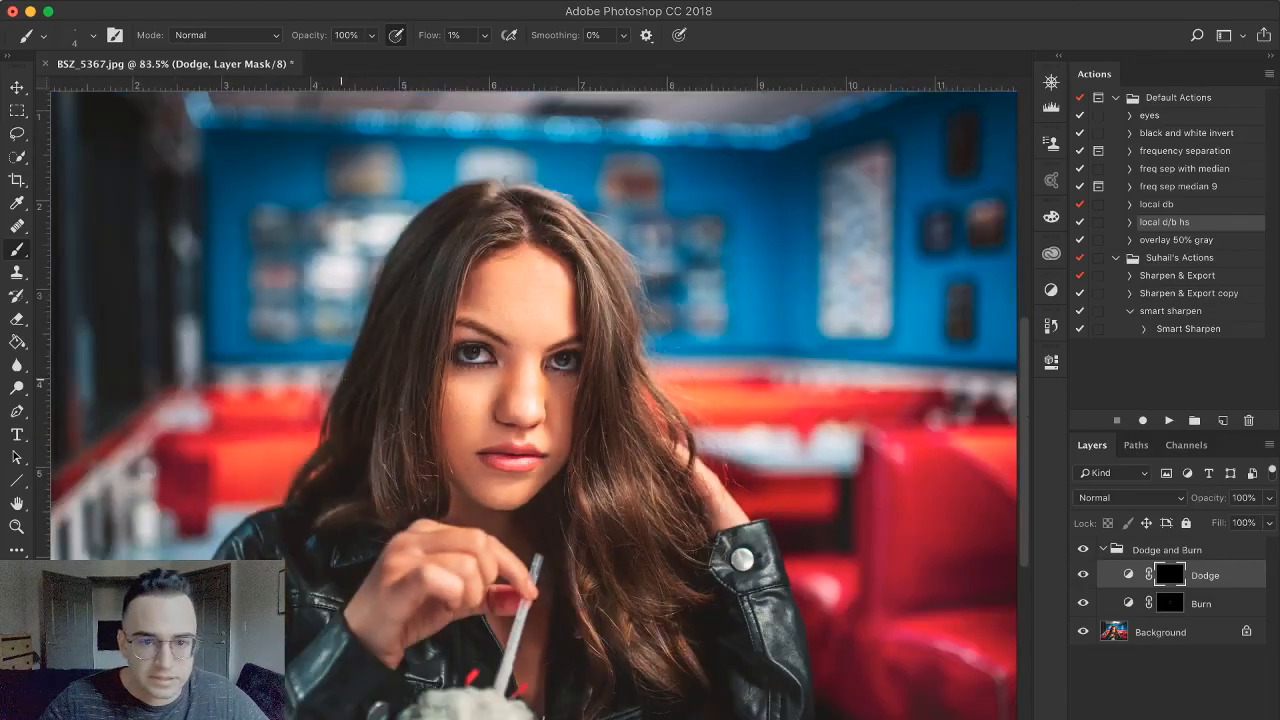
{"action": "left_click_drag", "start_coordinate": [486, 397], "coordinate": [670, 462]}
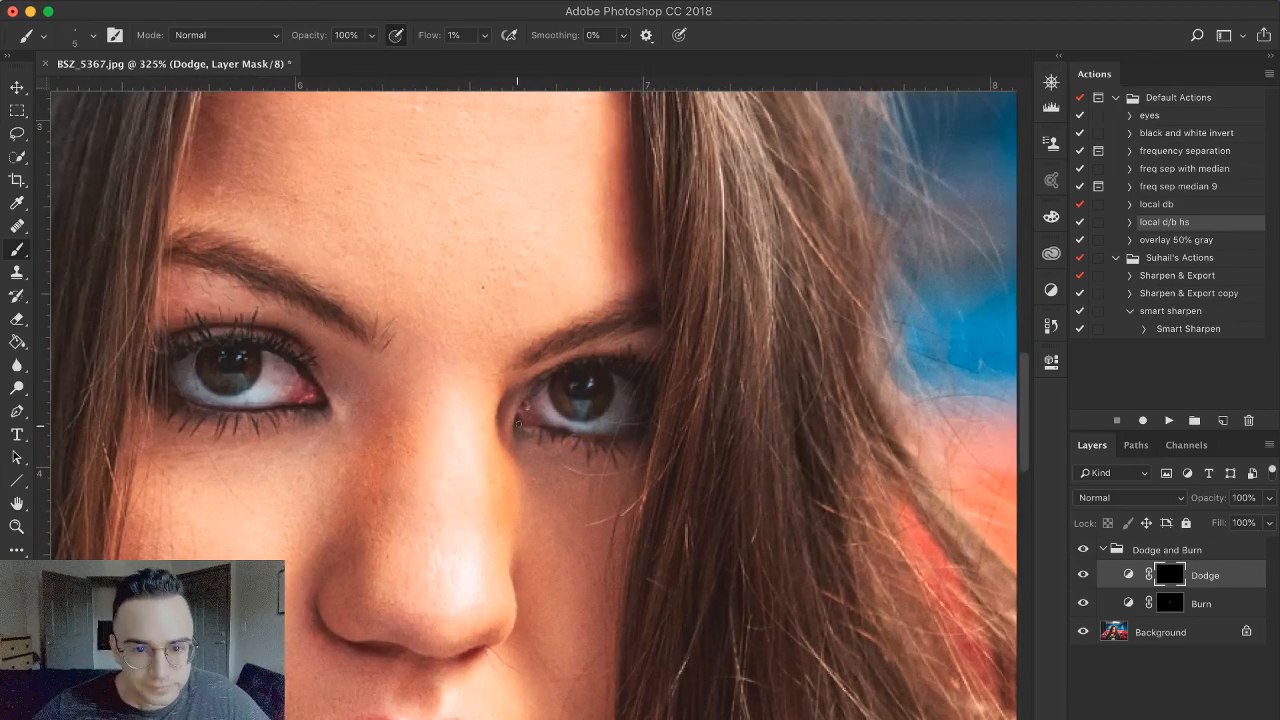
{"action": "key", "text": "super+0"}
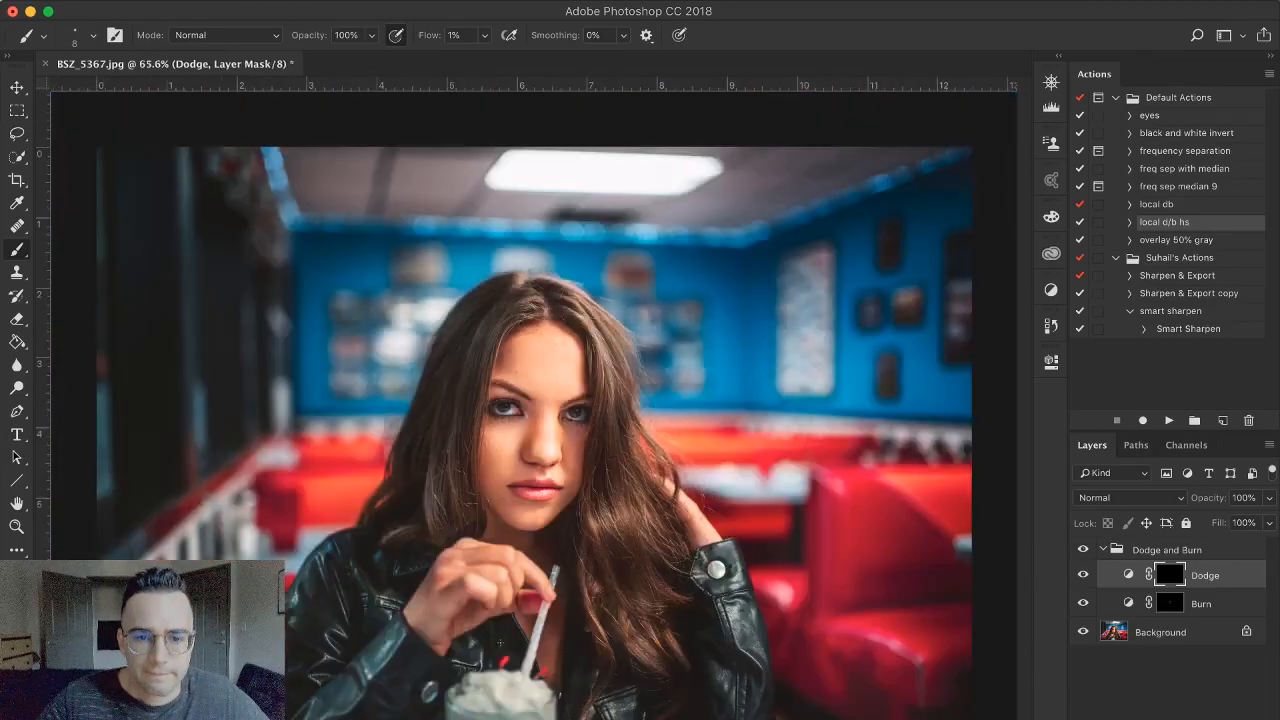
Hide and show the Dodge and Burn group to compare the face with and without the retouching
{"action": "left_click", "coordinate": [1083, 549]}
{"action": "left_click", "coordinate": [1083, 549]}
{"action": "left_click", "coordinate": [1083, 549]}
{"action": "left_click", "coordinate": [1083, 549]}
{"action": "left_click", "coordinate": [1083, 549]}
{"action": "key", "text": "super+plus"}
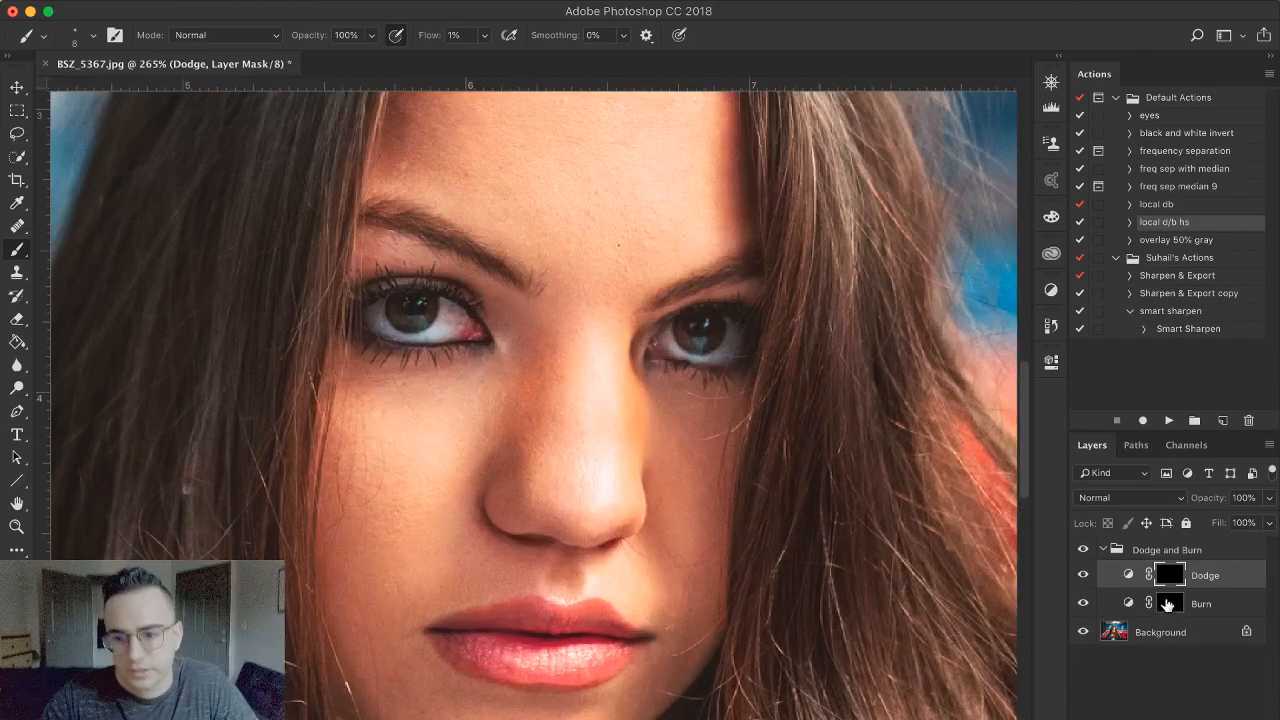
Burn the shading of the lower face on the Burn mask with a size 35 brush
{"action": "left_click", "coordinate": [1168, 603]}
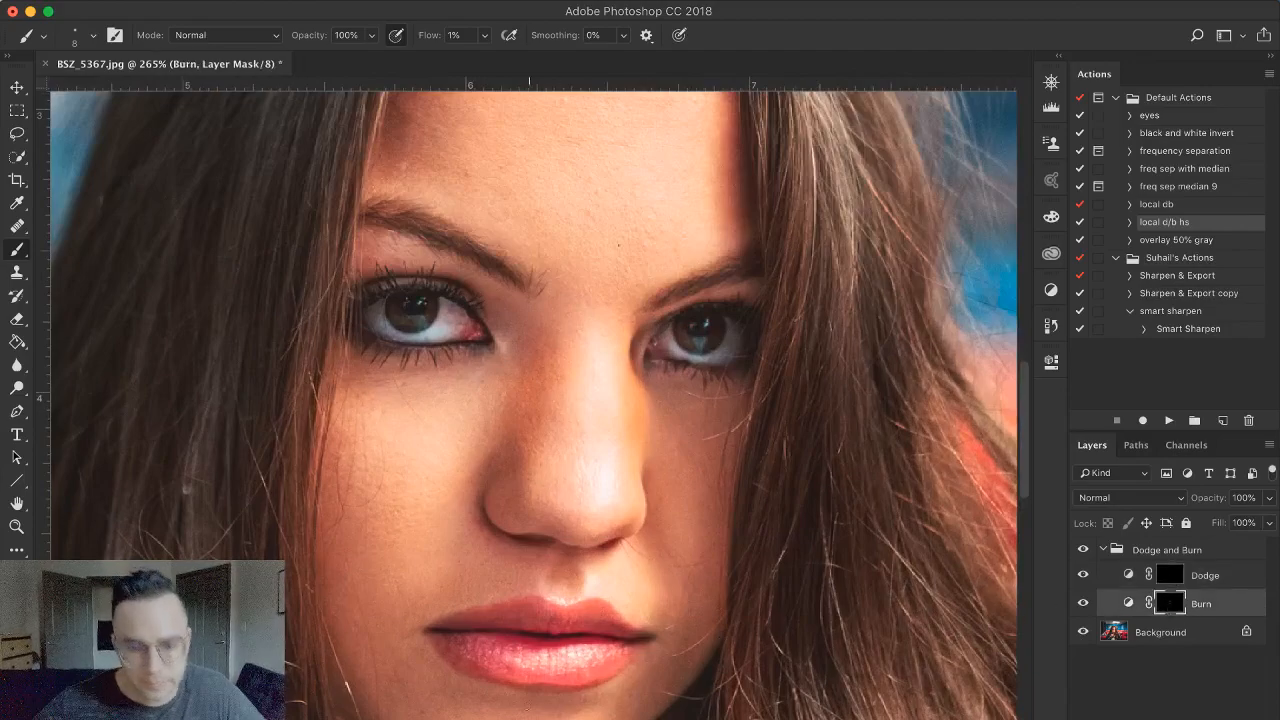
{"action": "key", "text": "bracketright"}
{"action": "key", "text": "bracketright"}
{"action": "key", "text": "bracketright"}
{"action": "key", "text": "bracketright"}
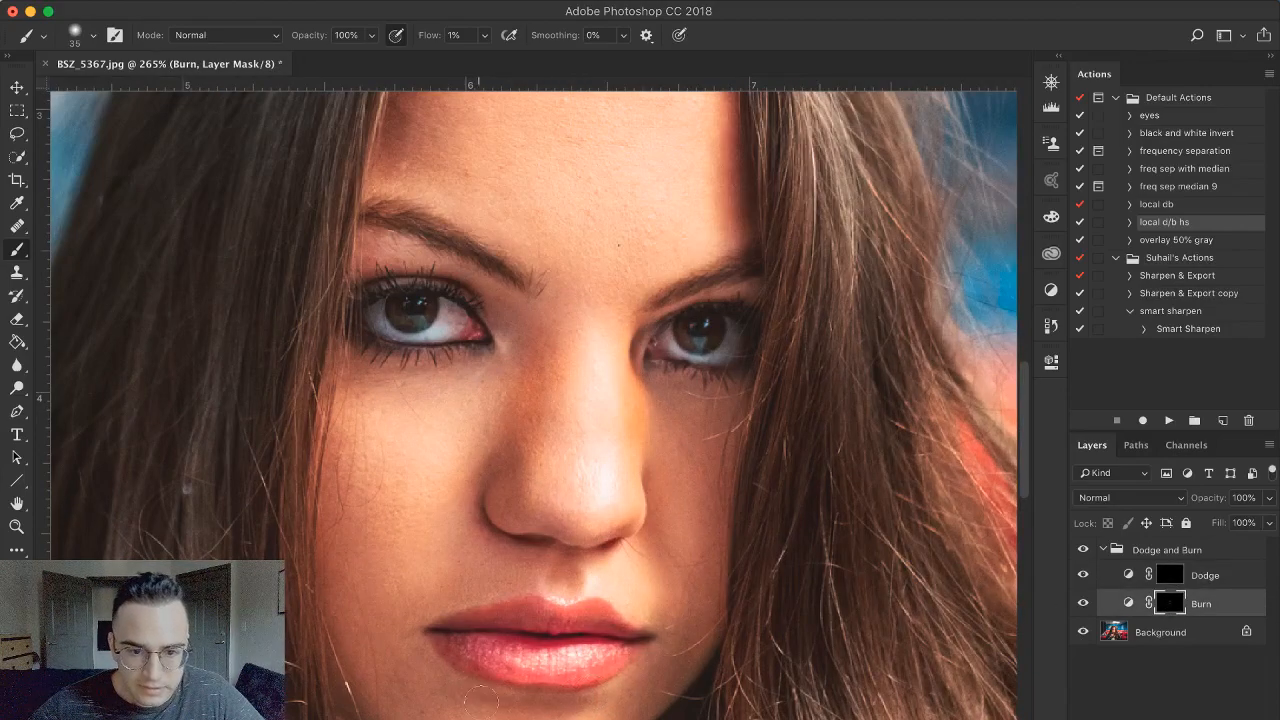
Burn the forehead along the hairline and the face contours on the Burn mask with a size 40 brush
{"action": "scroll", "coordinate": [558, 690], "scroll_direction": "down", "scroll_amount": 5}
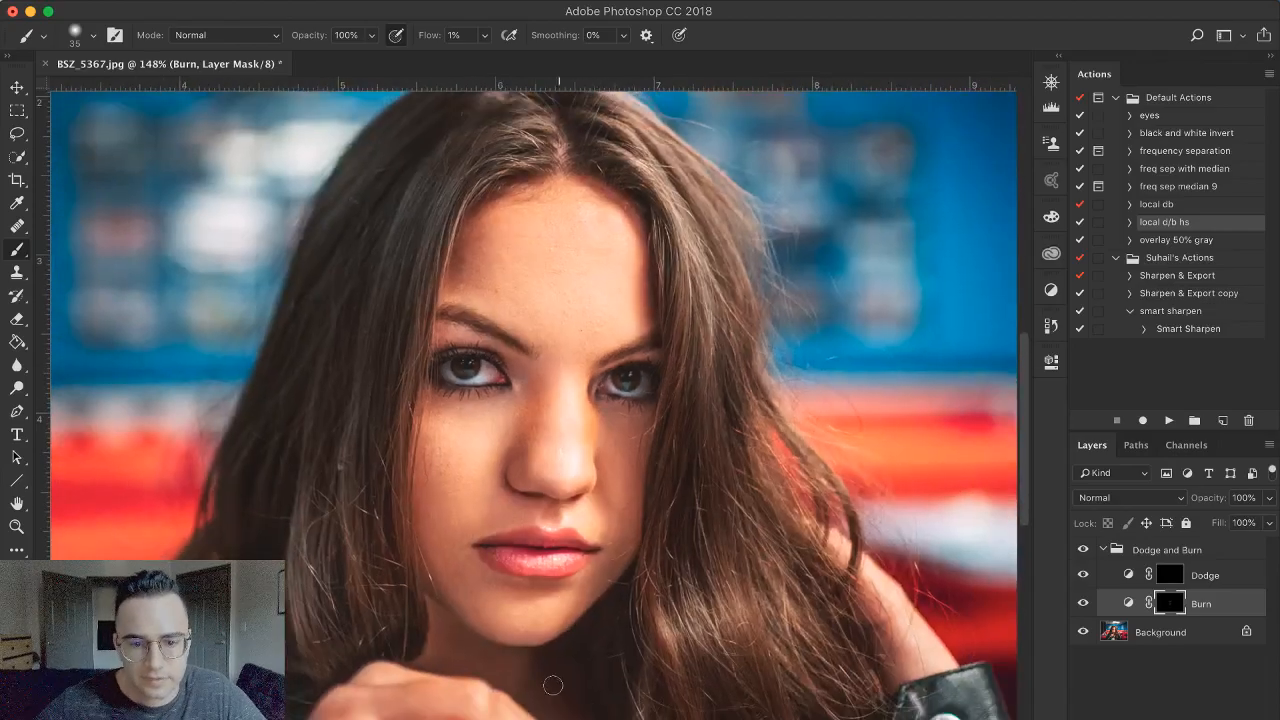
{"action": "key", "text": "bracketleft"}
{"action": "key", "text": "bracketleft"}
{"action": "key", "text": "bracketleft"}
{"action": "key", "text": "bracketright"}
{"action": "key", "text": "bracketright"}
{"action": "key", "text": "bracketright"}
{"action": "key", "text": "bracketright"}
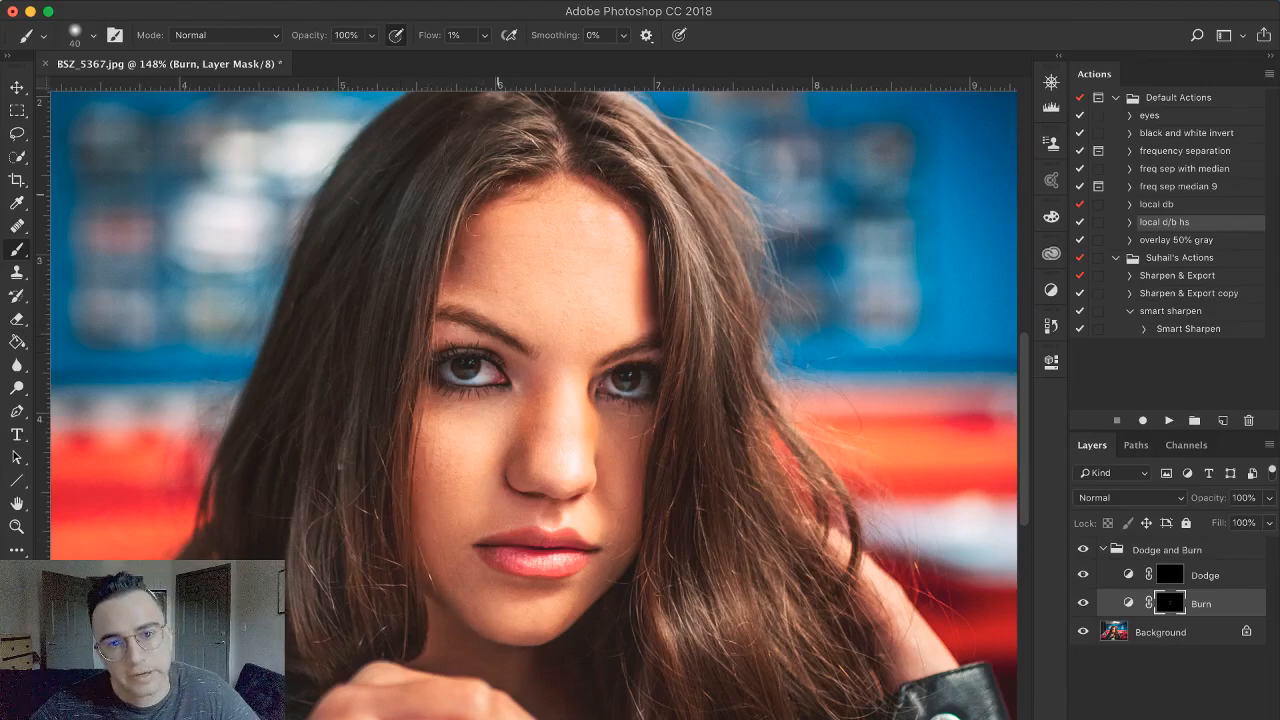
{"action": "key", "text": "]"}
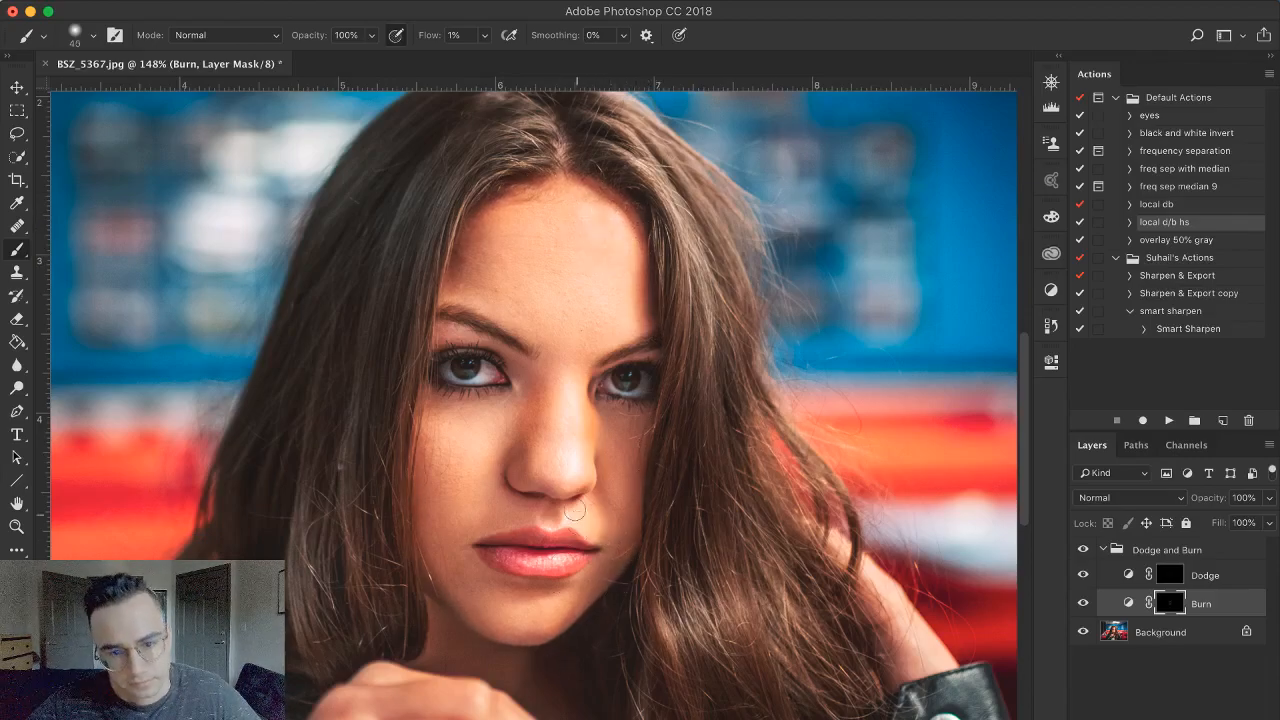
Burn the skin around both eyes beneath the lower lashes on the Burn mask with a size 8 brush
{"action": "key", "text": "bracketleft"}
{"action": "key", "text": "bracketleft"}
{"action": "key", "text": "bracketleft"}
{"action": "scroll", "coordinate": [565, 410], "scroll_direction": "up", "scroll_amount": 5}
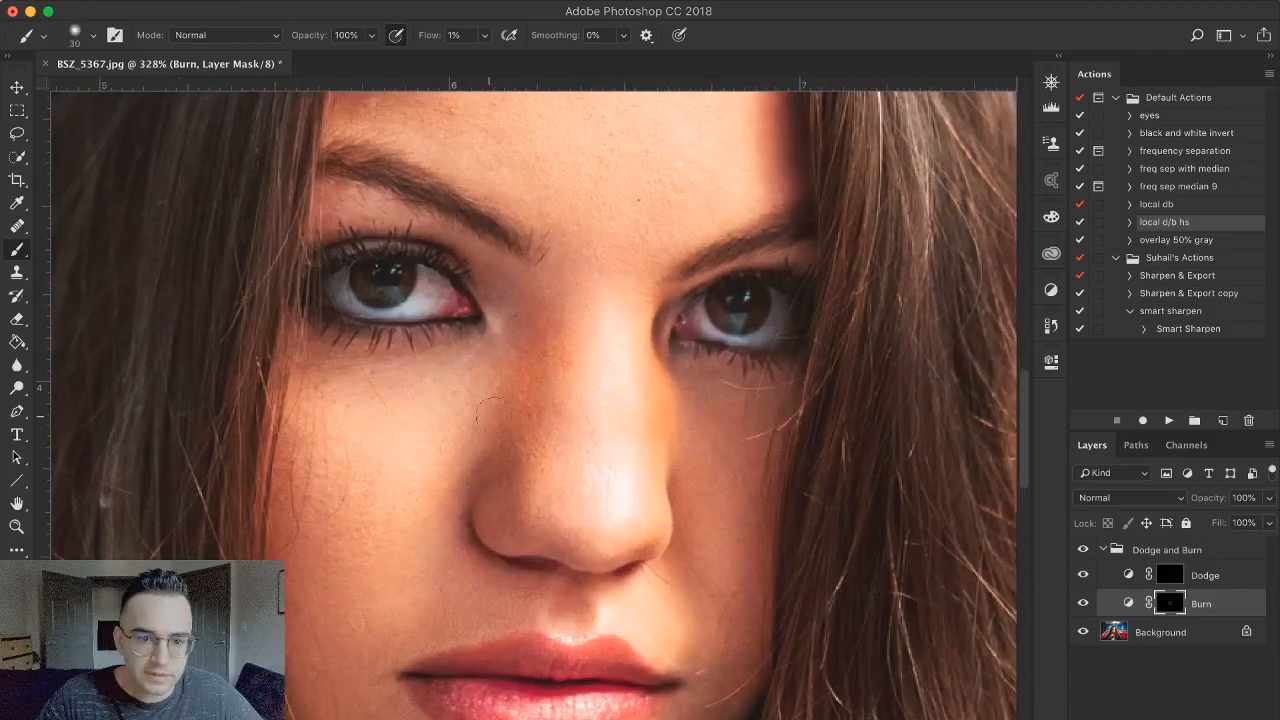
{"action": "scroll", "coordinate": [510, 505], "scroll_direction": "up", "scroll_amount": 2}
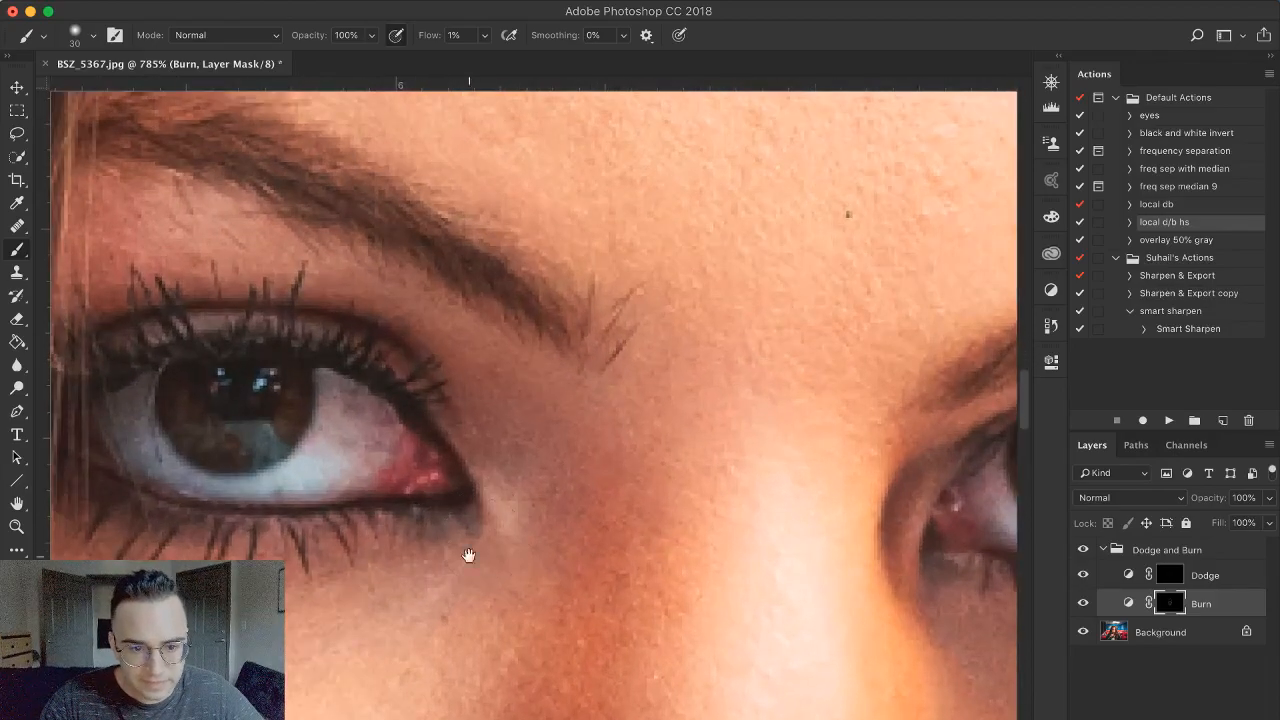
{"action": "key", "text": "bracketleft"}
{"action": "key", "text": "bracketleft"}
{"action": "key", "text": "bracketleft"}
{"action": "key", "text": "bracketleft"}
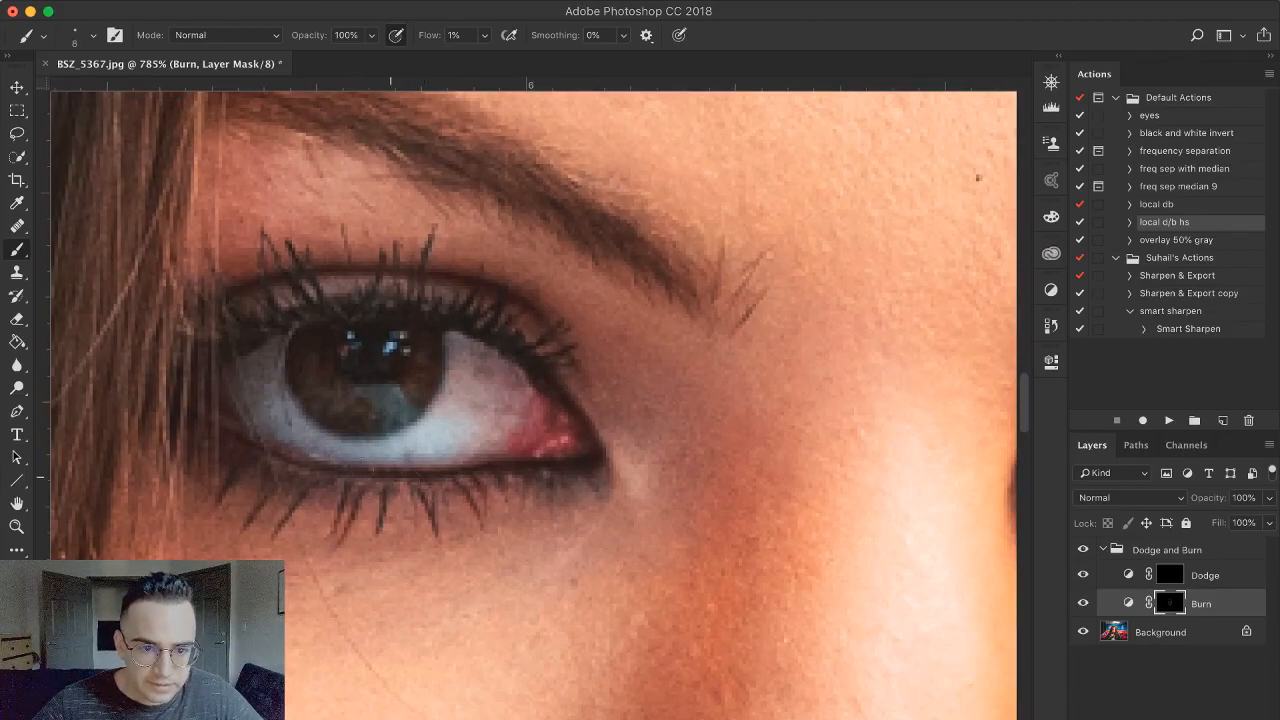
{"action": "left_click_drag", "start_coordinate": [552, 532], "coordinate": [290, 555]}
{"action": "left_click_drag", "start_coordinate": [780, 554], "coordinate": [400, 560]}
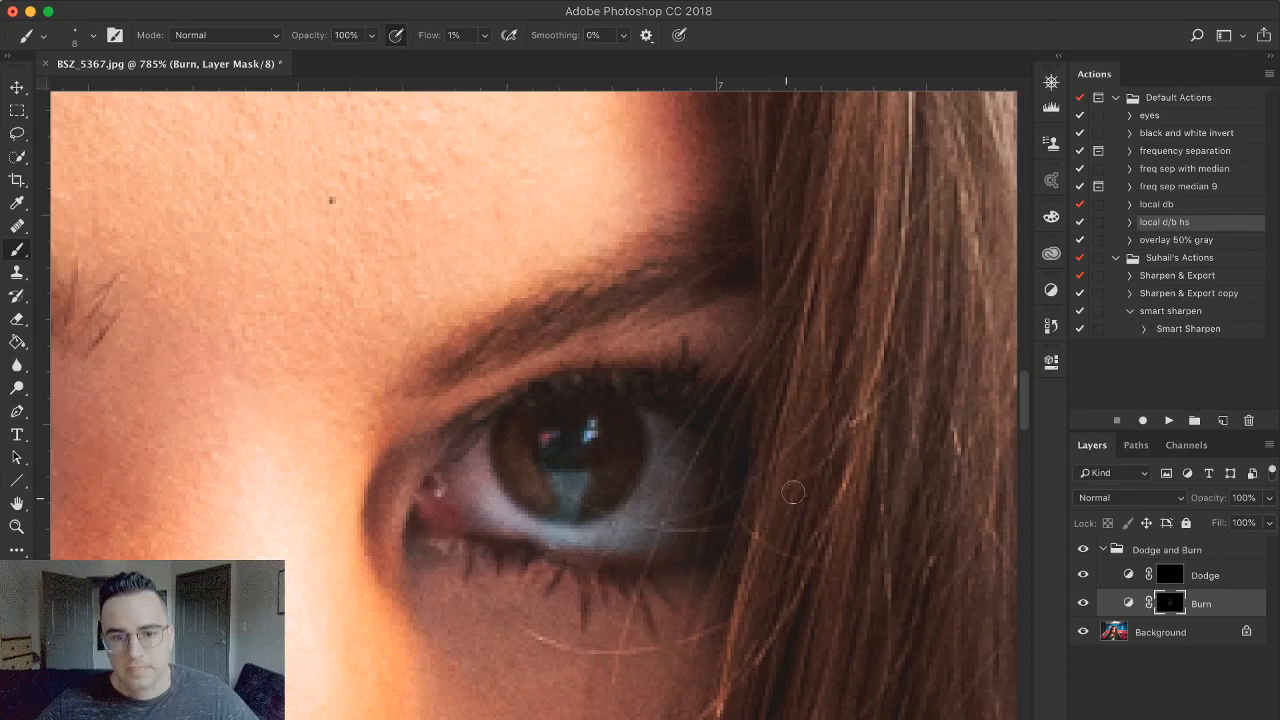
Toggle the Dodge and Burn group's visibility to review the whole portrait before and after the eye and face shading
{"action": "key", "text": "super+0"}
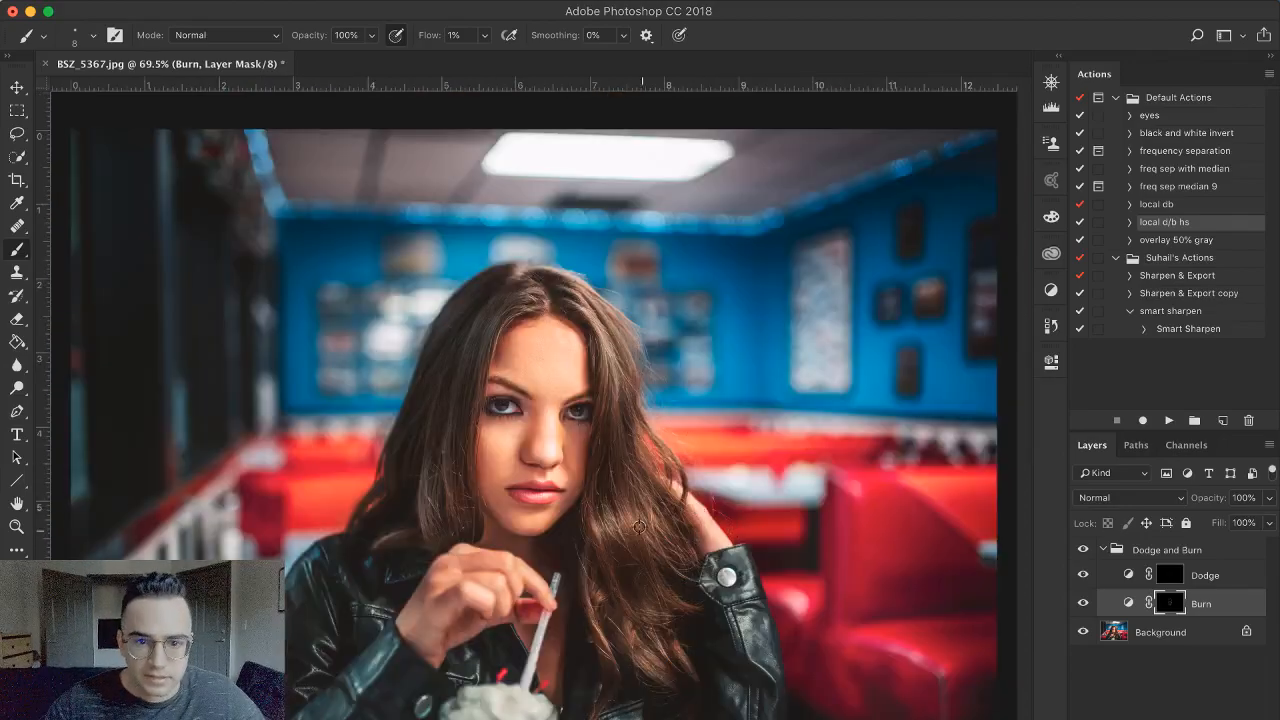
{"action": "left_click", "coordinate": [1083, 550]}
{"action": "left_click", "coordinate": [1083, 550]}
{"action": "left_click", "coordinate": [1083, 550]}
{"action": "left_click", "coordinate": [1083, 550]}
{"action": "left_click", "coordinate": [1083, 550]}
{"action": "left_click", "coordinate": [1083, 550]}
{"action": "left_click", "coordinate": [1083, 550]}
{"action": "left_click", "coordinate": [1083, 550]}
{"action": "scroll", "coordinate": [493, 495], "scroll_direction": "up", "scroll_amount": 3}
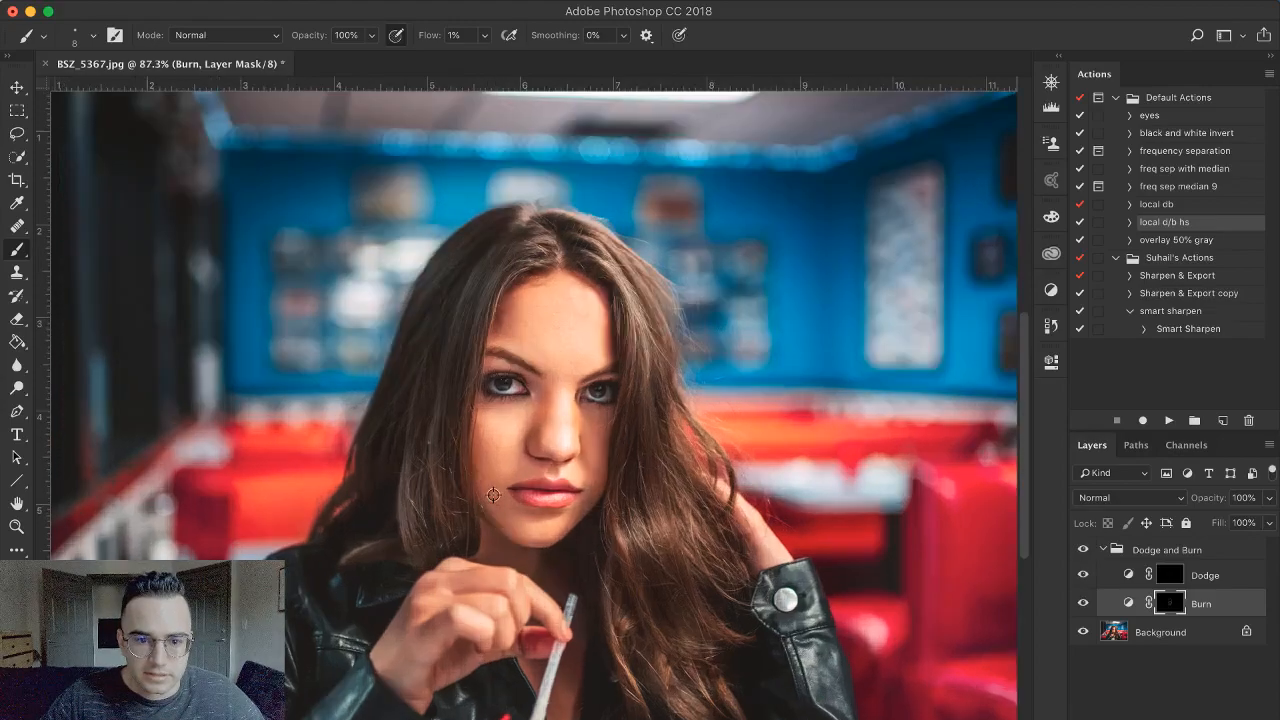
Shape the lips with a size 7 brush on the Burn mask, size 3 on the Dodge mask and size 9 on the Burn mask
{"action": "scroll", "coordinate": [493, 495], "scroll_direction": "up", "scroll_amount": 10}
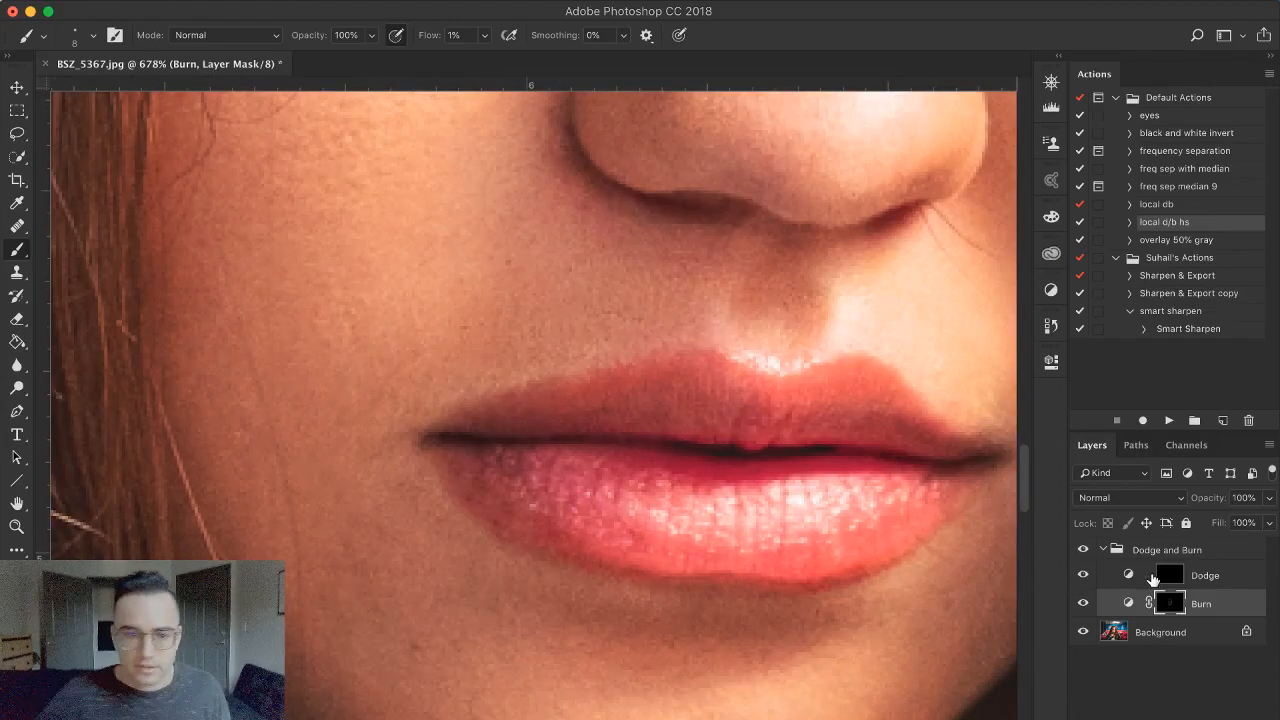
{"action": "key", "text": "["}
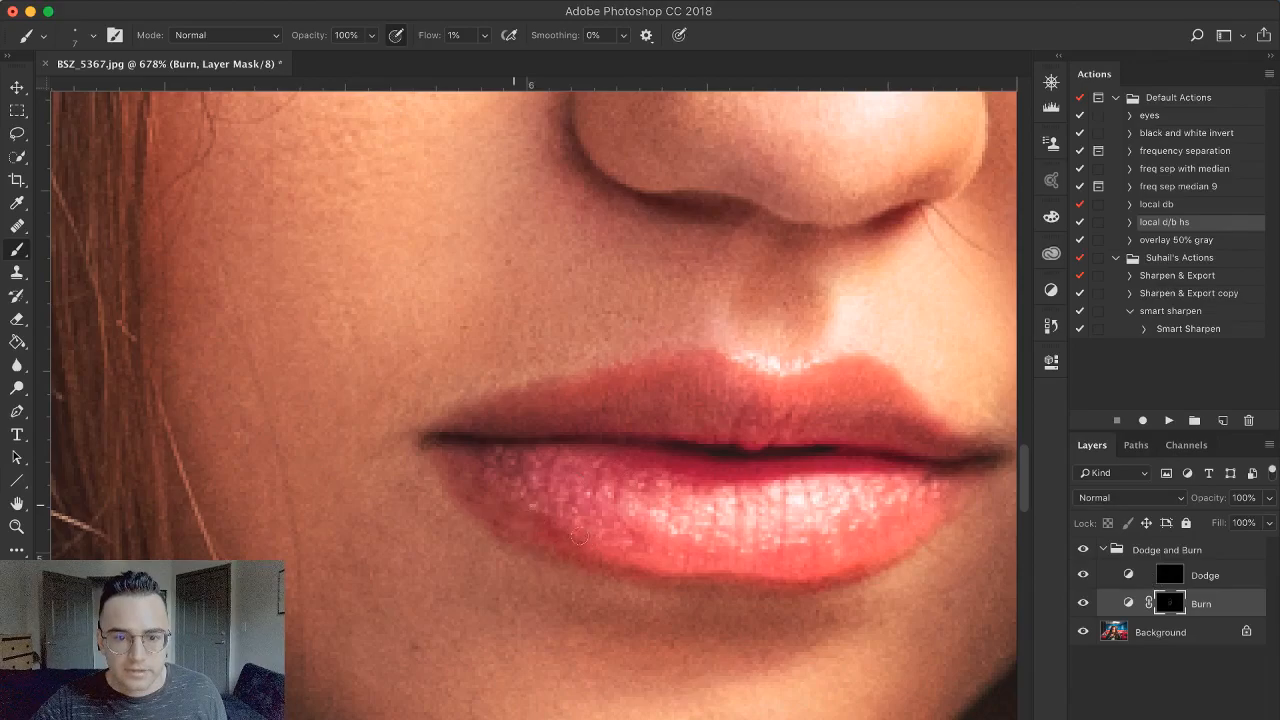
{"action": "left_click", "coordinate": [1172, 577]}
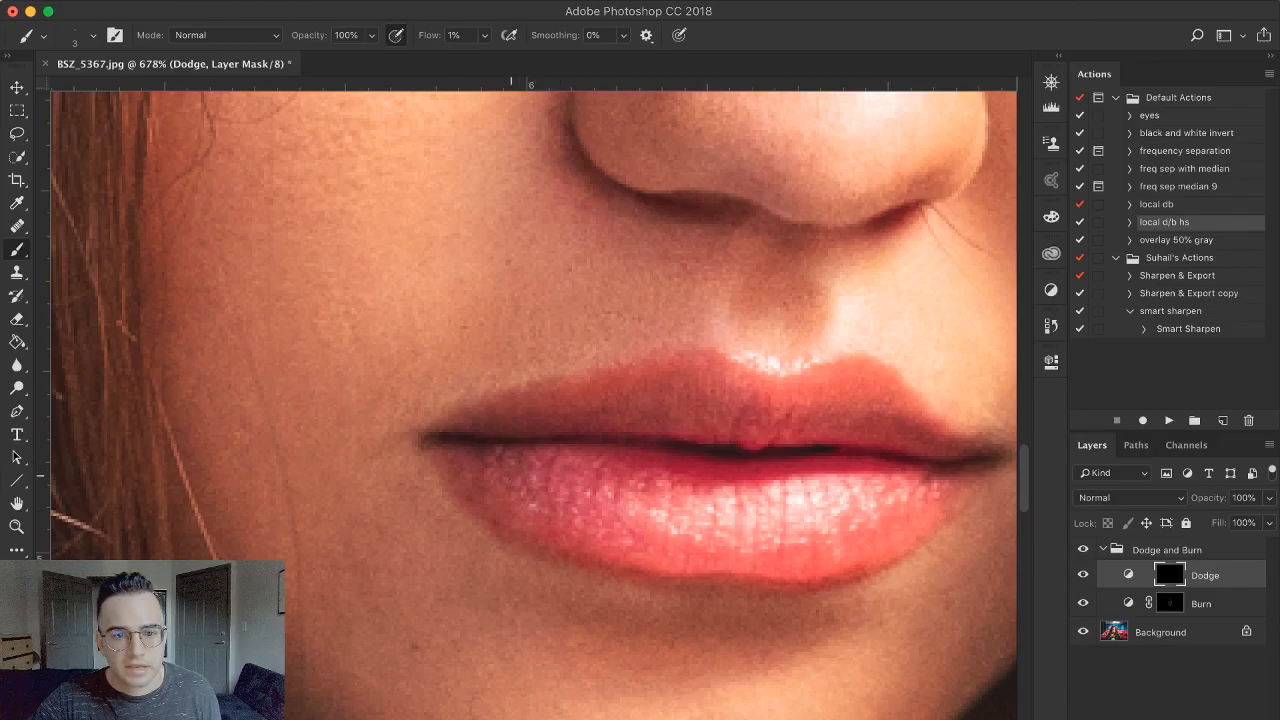
{"action": "left_click", "coordinate": [1170, 603]}
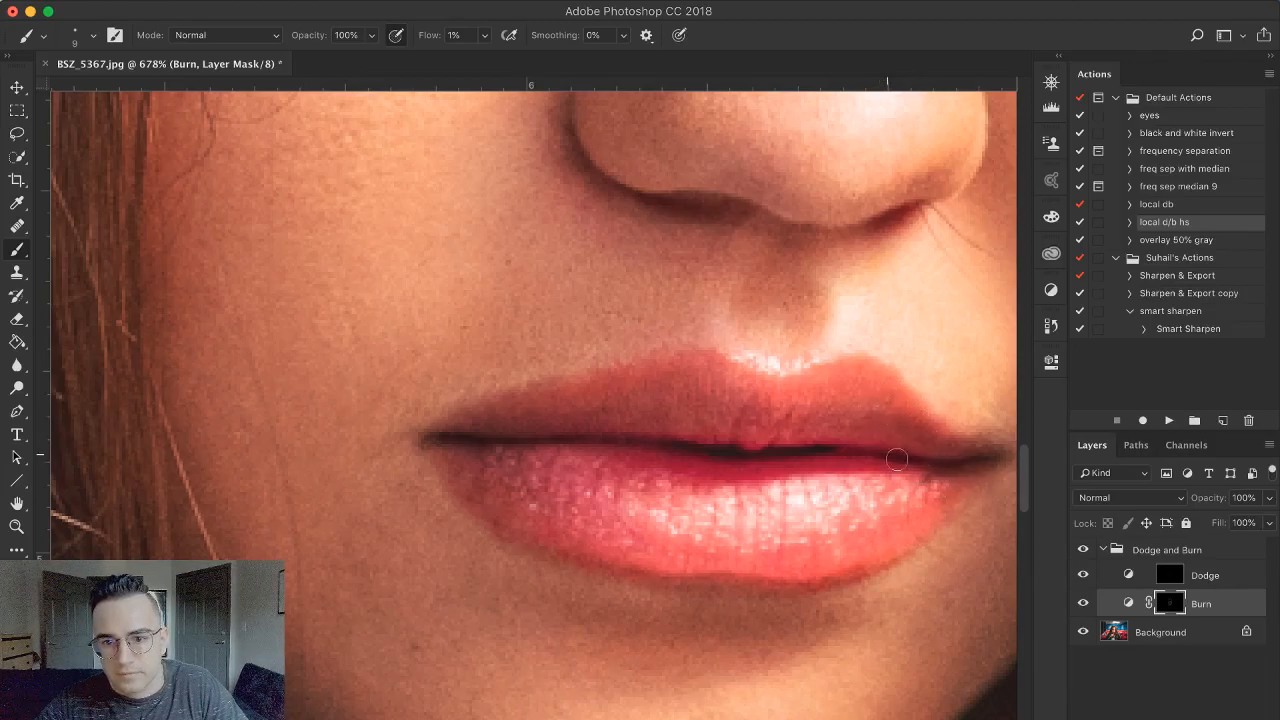
{"action": "scroll", "coordinate": [860, 492], "scroll_direction": "down", "scroll_amount": 10}
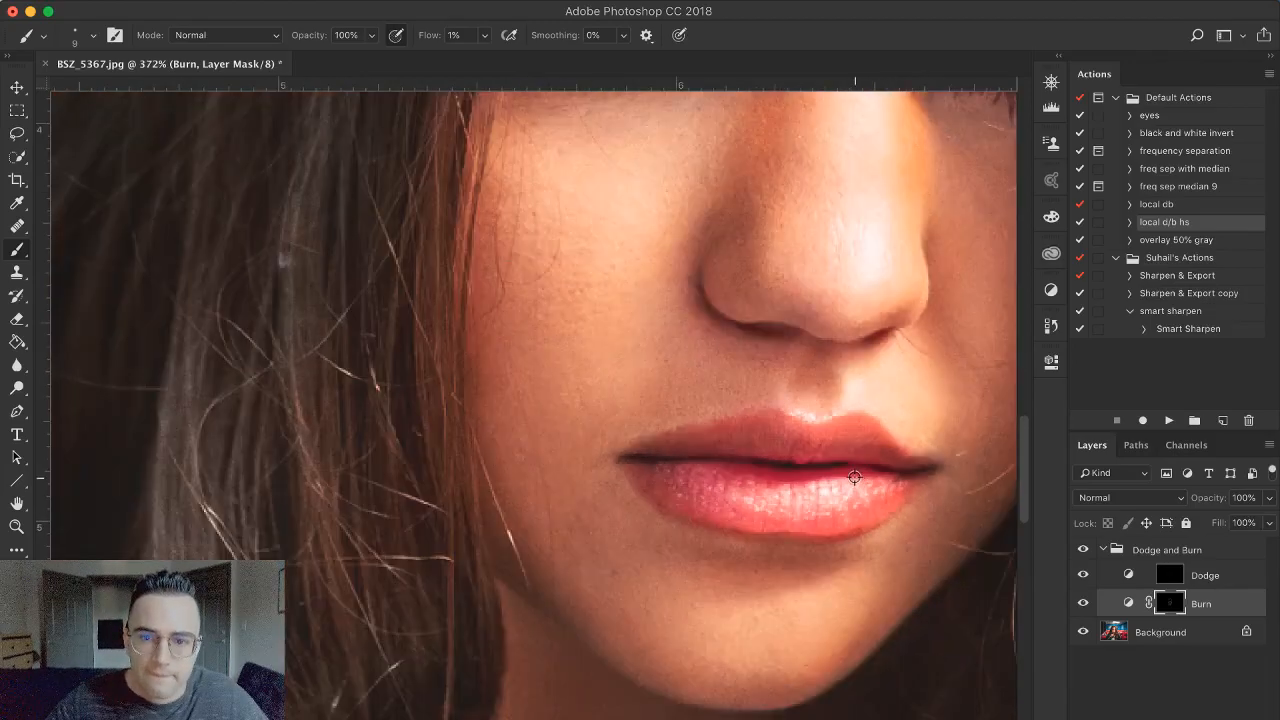
Dodge the cheek beside the nostril and the skin above the mouth corner on the Dodge mask with brush sizes 18, 11, 3 and 13
{"action": "scroll", "coordinate": [544, 476], "scroll_direction": "up", "scroll_amount": 10}
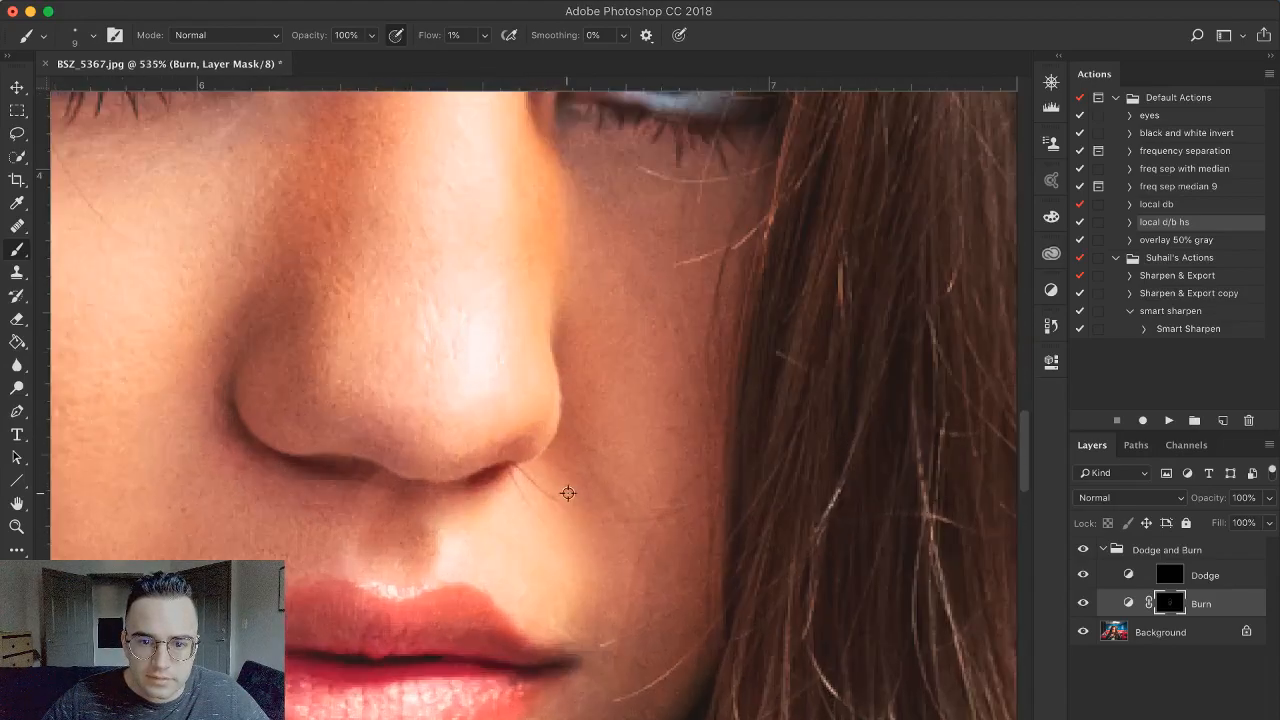
{"action": "left_click", "coordinate": [1195, 575]}
{"action": "key", "text": "bracketright"}
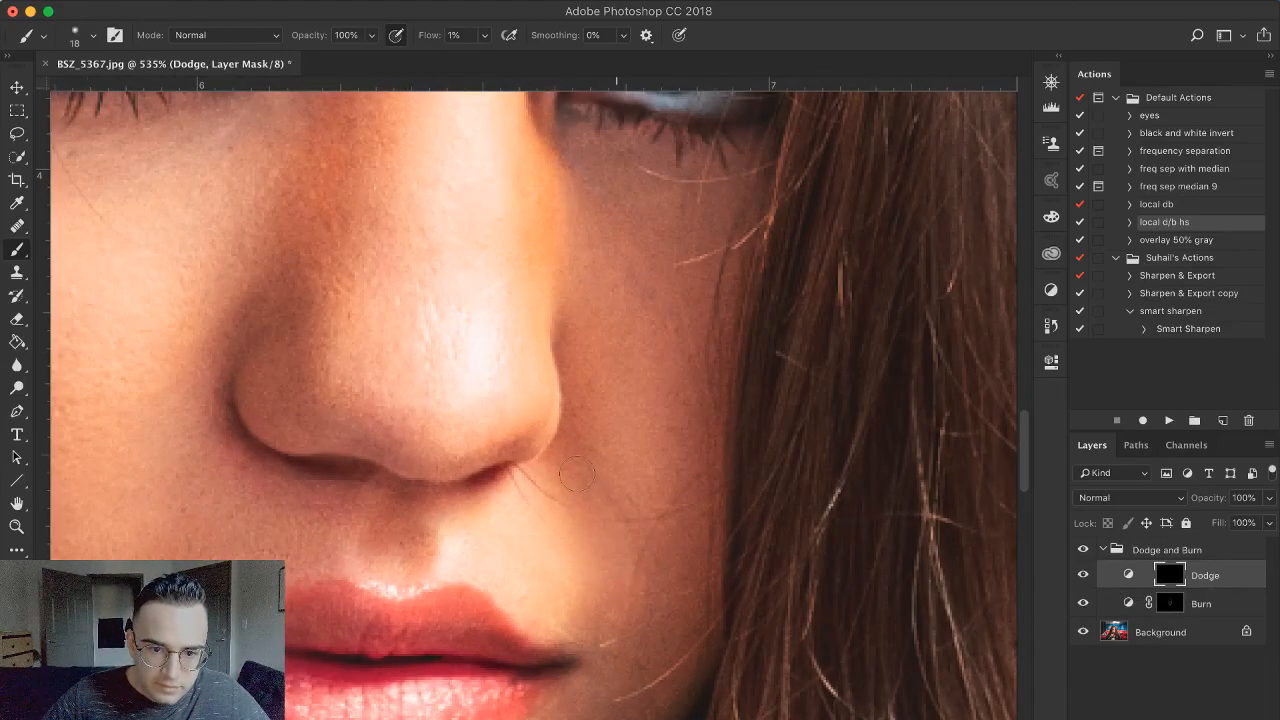
{"action": "left_click_drag", "start_coordinate": [597, 582], "coordinate": [574, 581]}
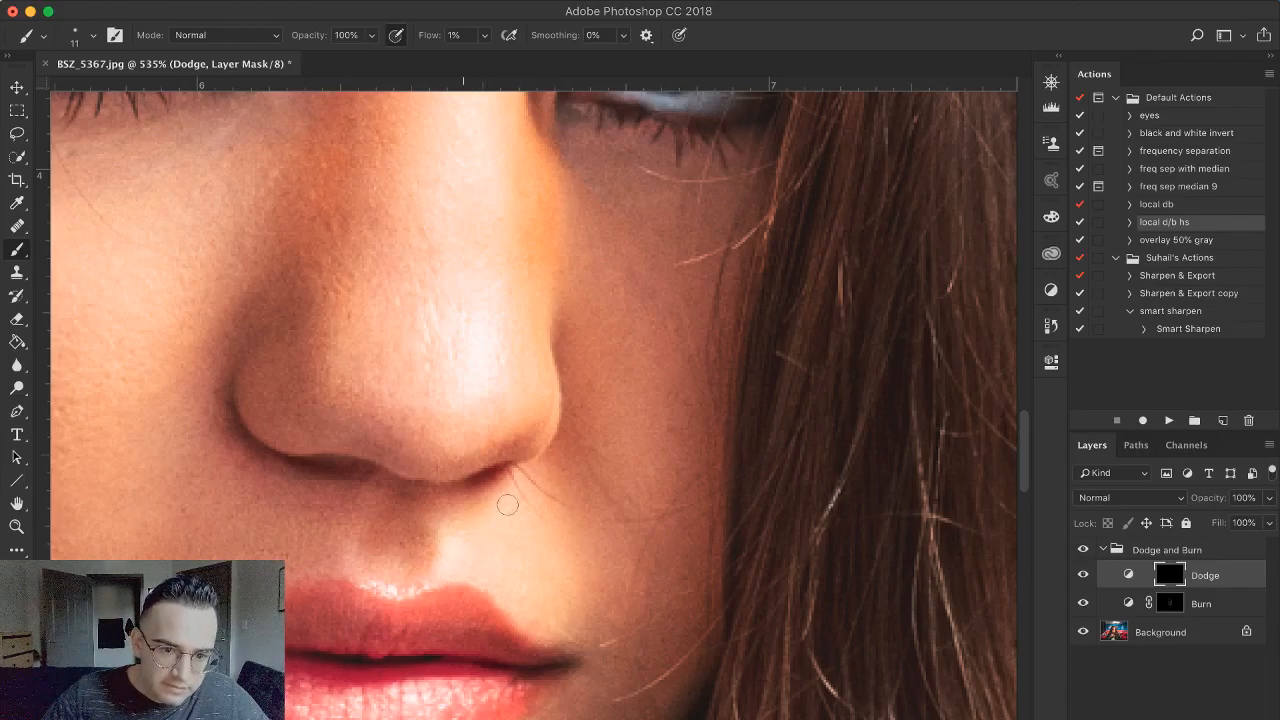
{"action": "mouse_move", "coordinate": [560, 458]}
{"action": "left_mouse_down"}
{"action": "mouse_move", "coordinate": [586, 476]}
{"action": "mouse_move", "coordinate": [534, 474]}
{"action": "mouse_move", "coordinate": [590, 472]}
{"action": "left_mouse_up"}
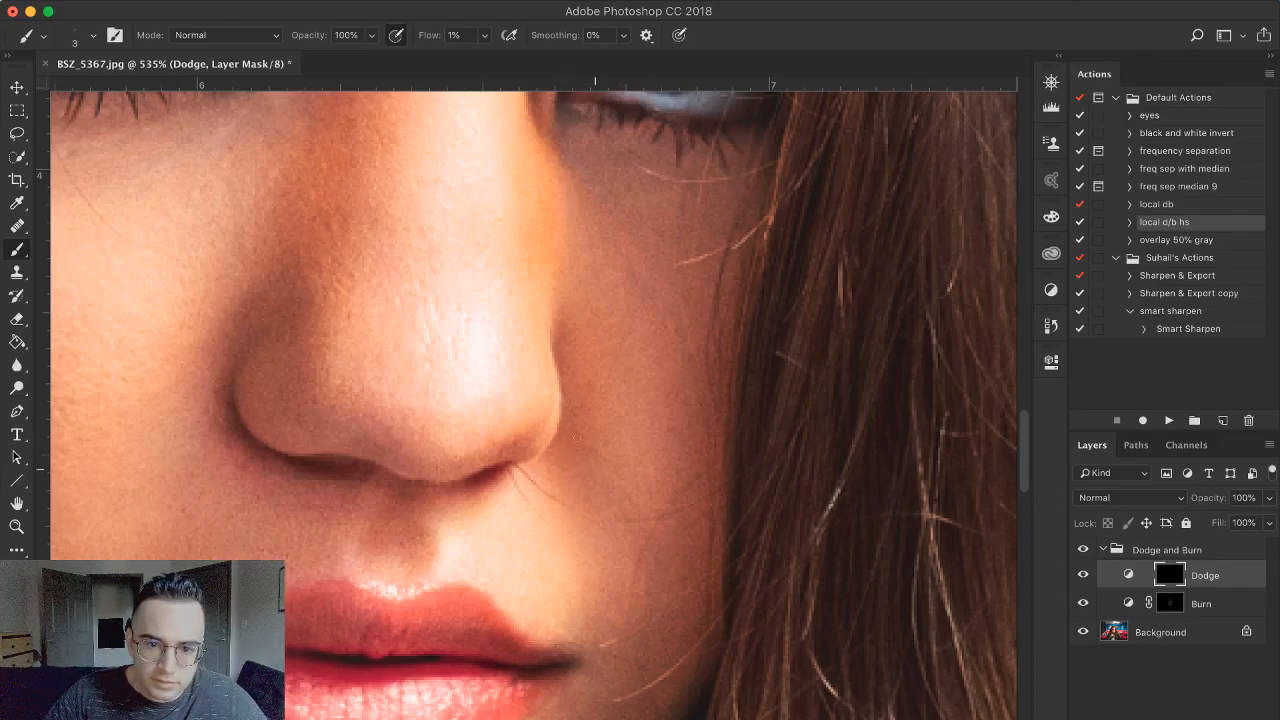
{"action": "left_click_drag", "start_coordinate": [612, 509], "coordinate": [639, 513]}
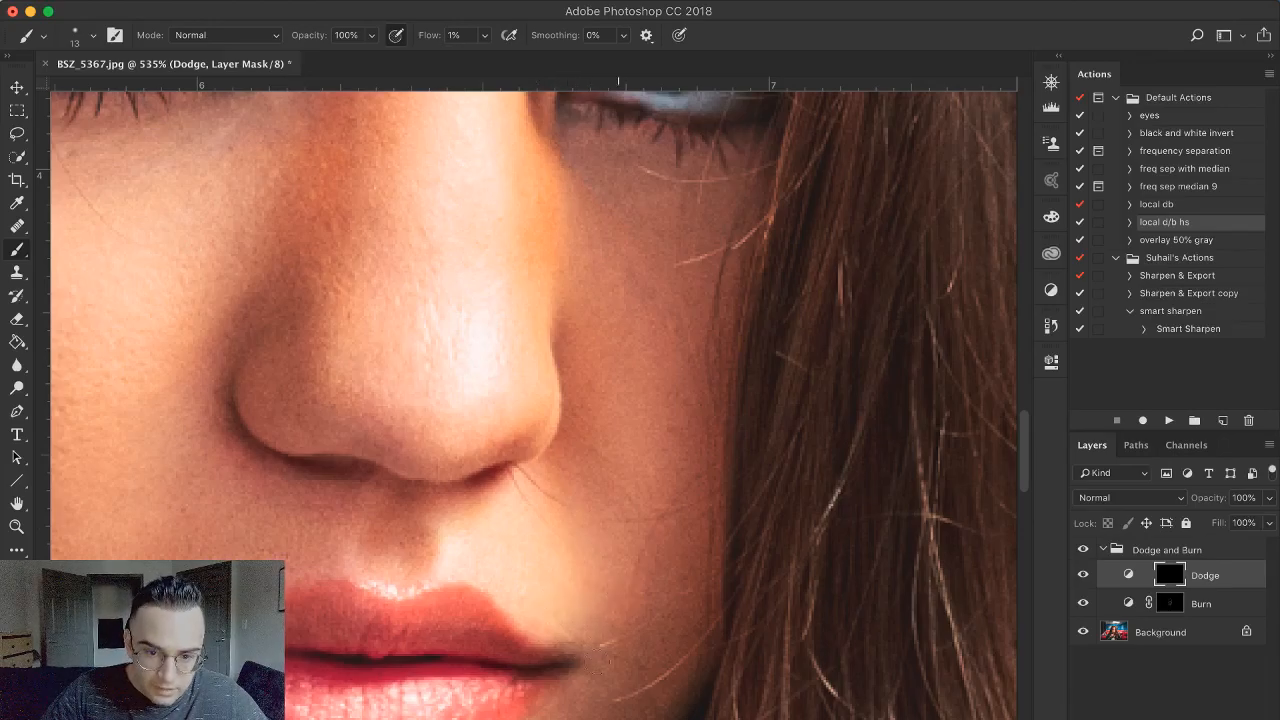
{"action": "key", "text": "super+0"}
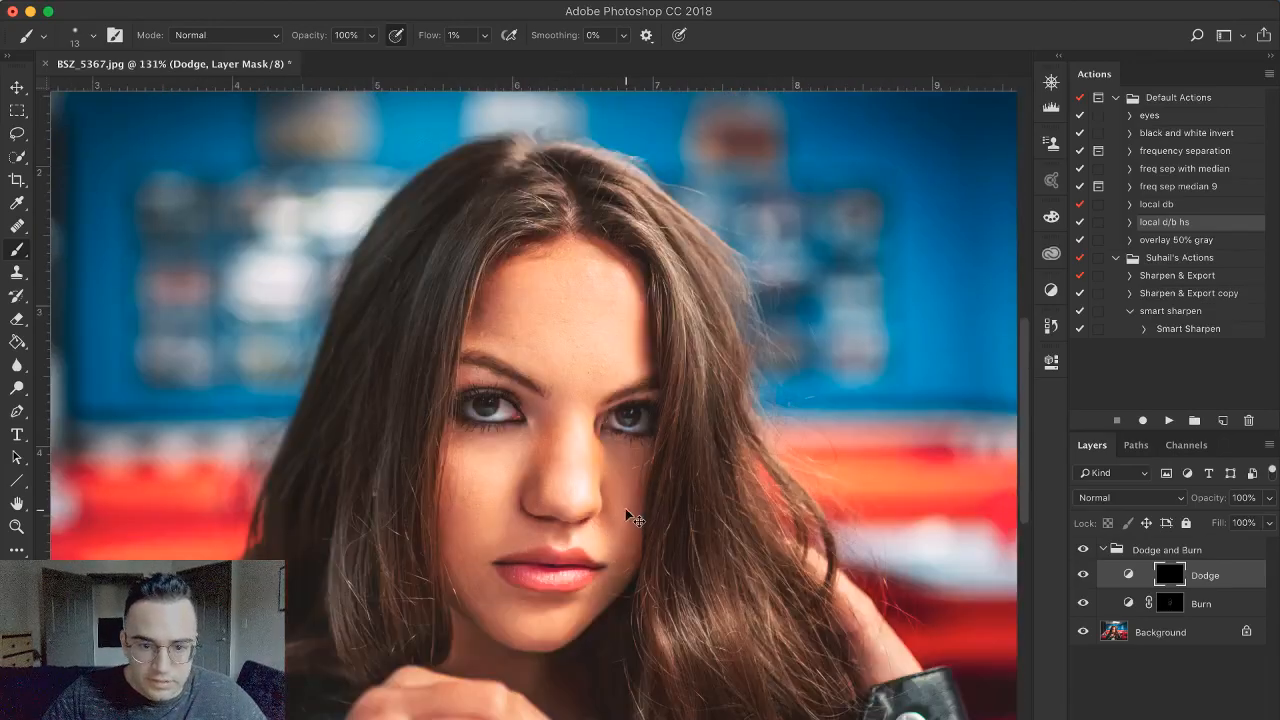
Dodge the shadowed cheek beside the nose and beneath the eye on the Dodge mask with brush sizes 16 and 10
{"action": "scroll", "coordinate": [607, 537], "scroll_direction": "up", "scroll_amount": 4}
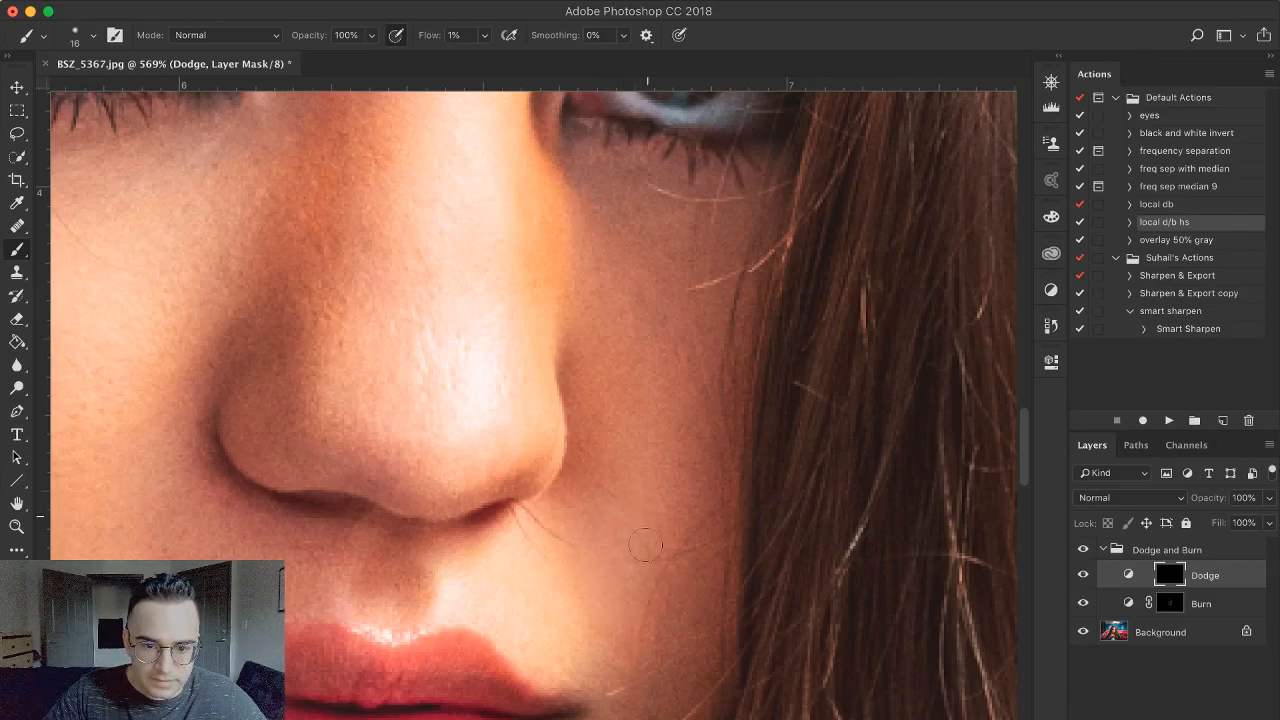
{"action": "left_click_drag", "start_coordinate": [629, 343], "coordinate": [612, 343]}
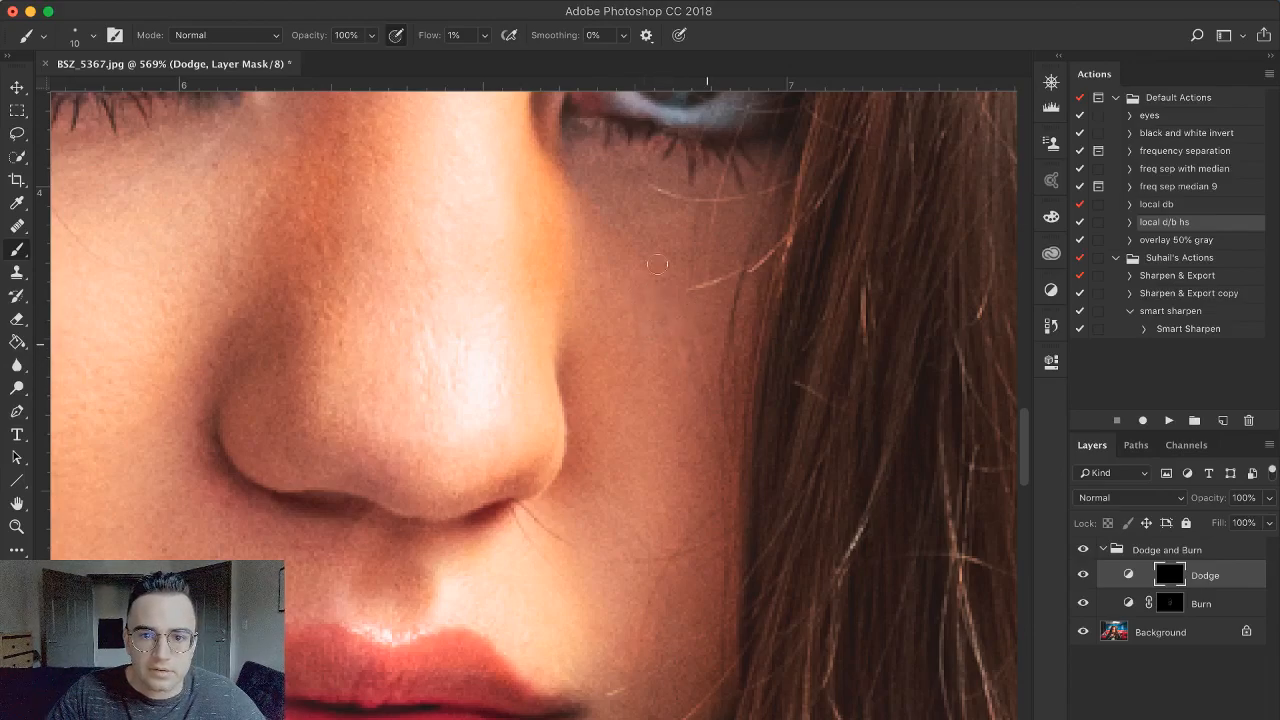
{"action": "scroll", "coordinate": [657, 263], "scroll_direction": "down", "scroll_amount": 10}
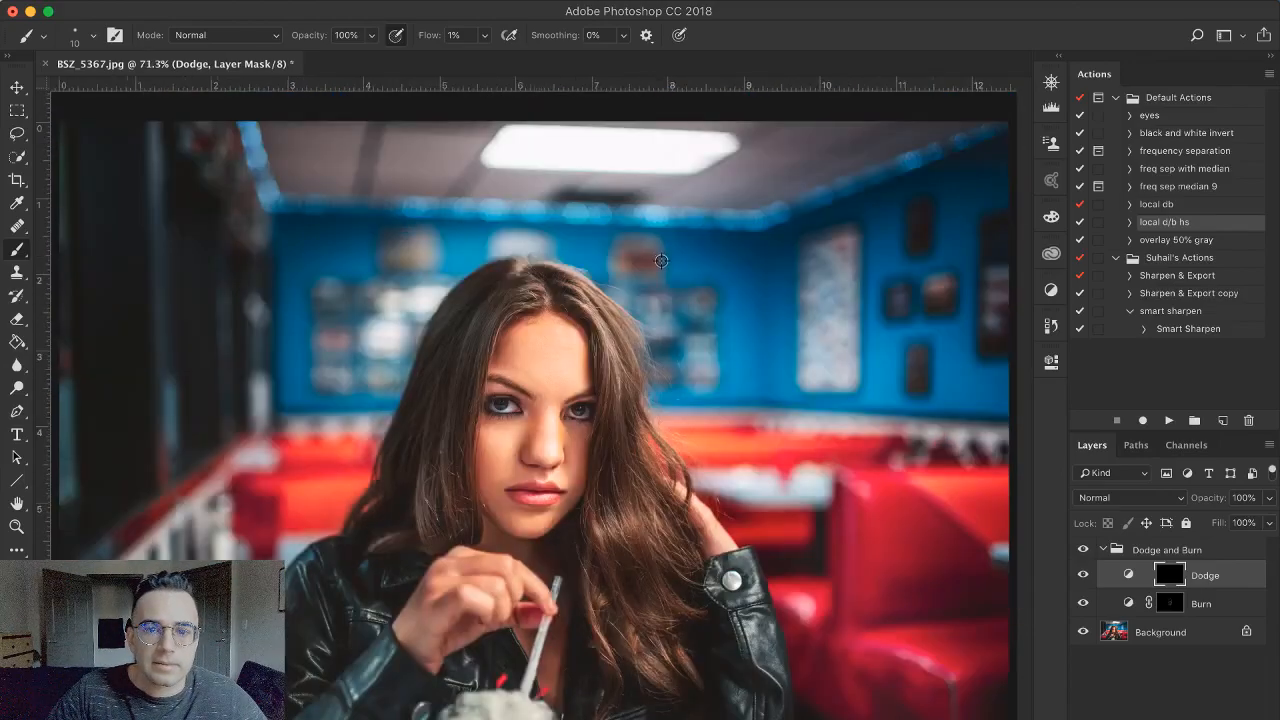
{"action": "scroll", "coordinate": [574, 432], "scroll_direction": "up", "scroll_amount": 8}
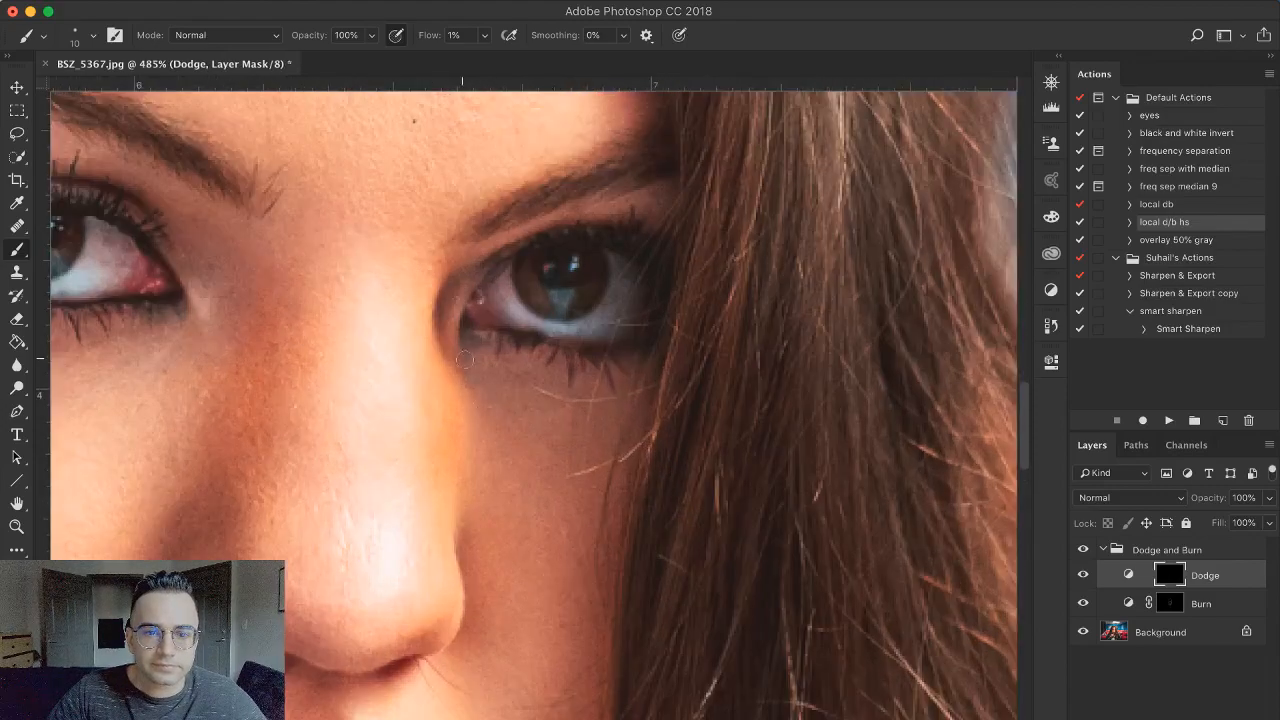
{"action": "scroll", "coordinate": [481, 407], "scroll_direction": "down", "scroll_amount": 8}
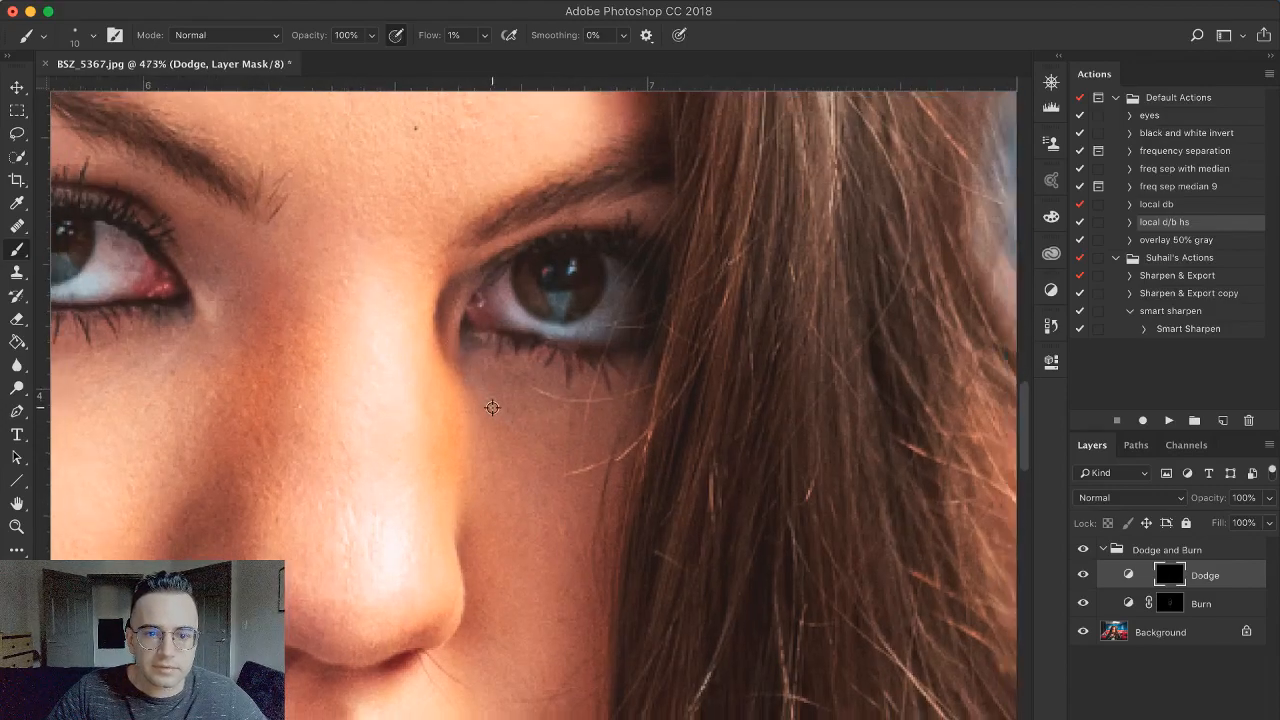
Dodge the dark spots on the cheek beside the mouth corner on the Dodge mask with brush sizes 2 and 4
{"action": "scroll", "coordinate": [512, 476], "scroll_direction": "up", "scroll_amount": 1}
{"action": "scroll", "coordinate": [512, 476], "scroll_direction": "up", "scroll_amount": 10}
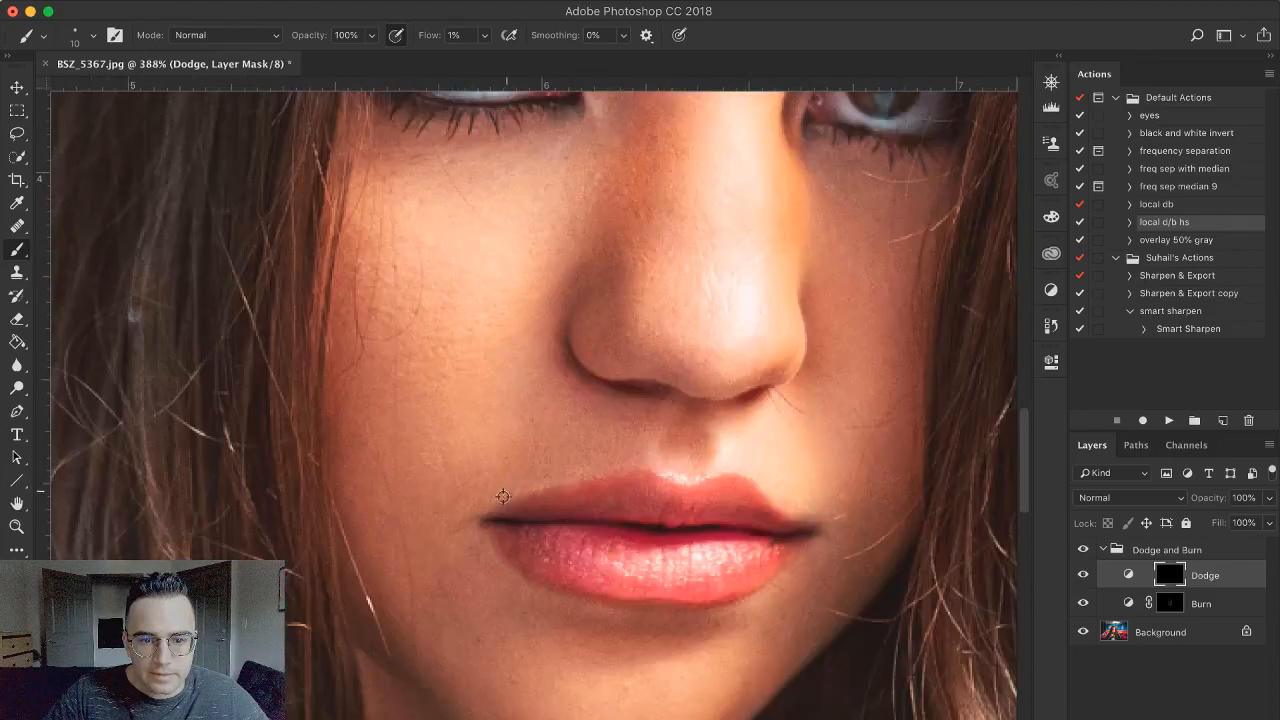
{"action": "left_click_drag", "start_coordinate": [457, 509], "coordinate": [436, 507]}
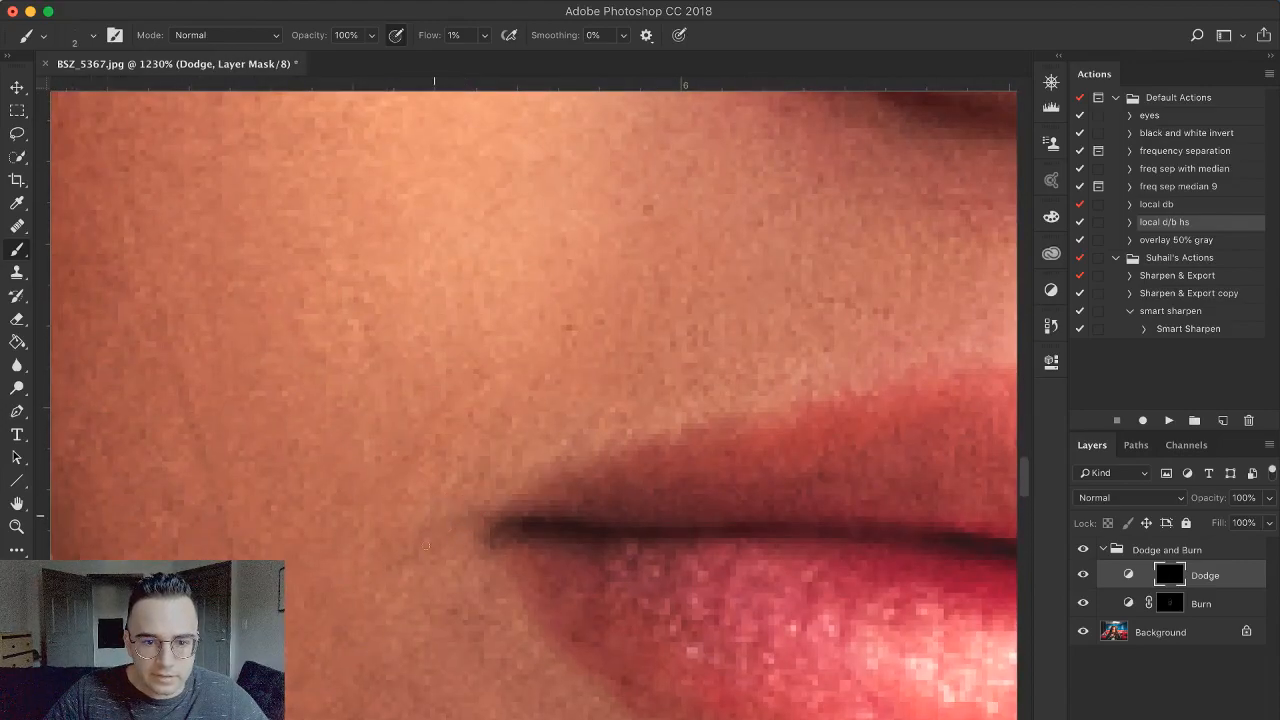
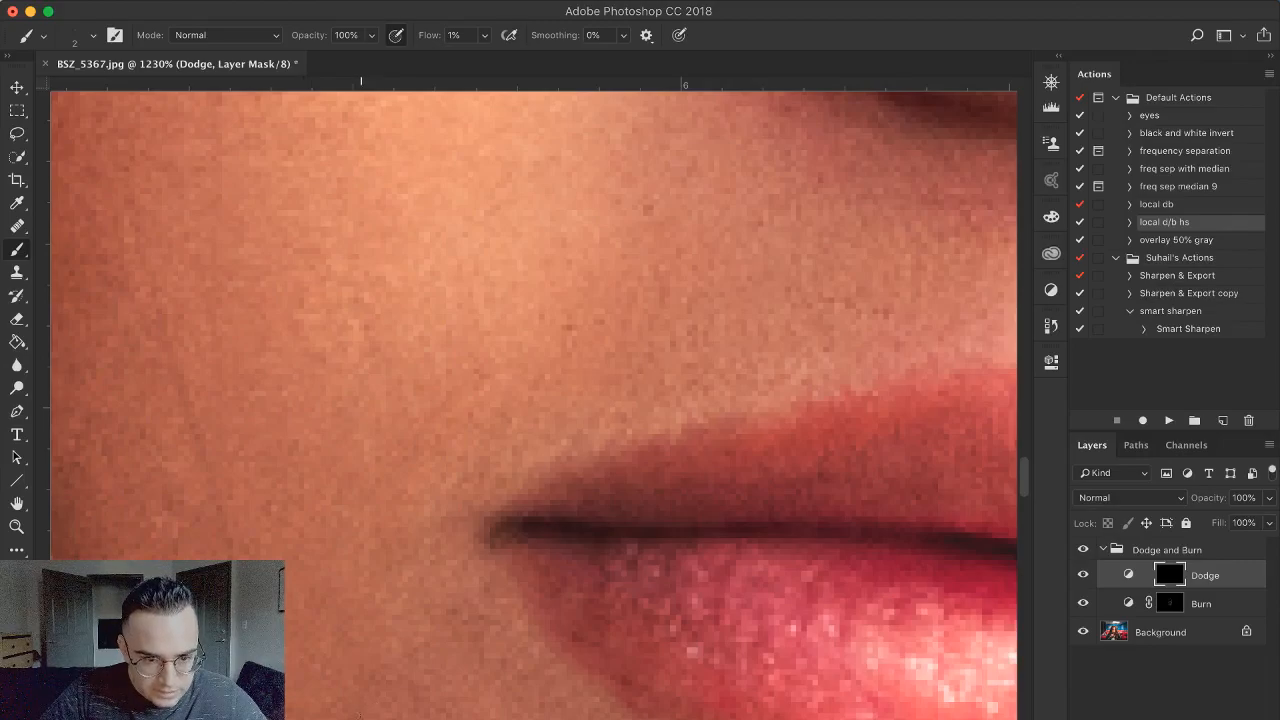
{"action": "scroll", "coordinate": [560, 500], "scroll_direction": "down", "scroll_amount": 8}
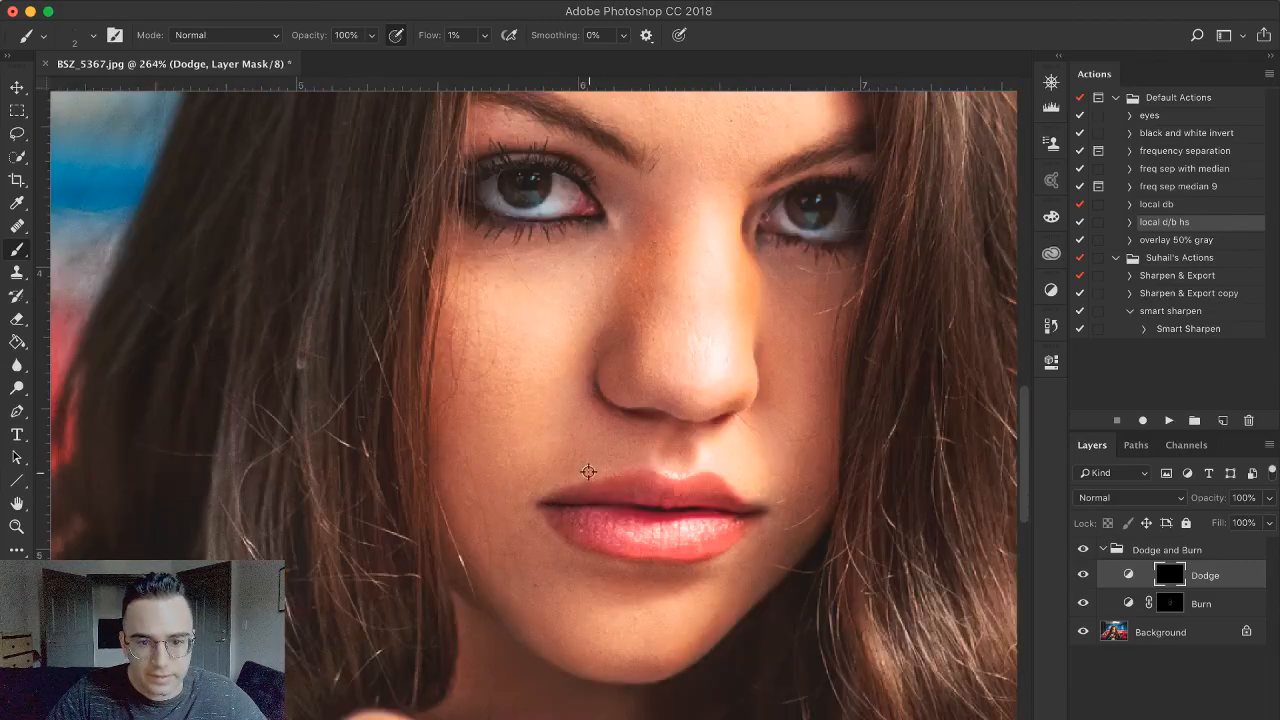
{"action": "scroll", "coordinate": [560, 490], "scroll_direction": "up", "scroll_amount": 10}
{"action": "key", "text": "bracketright"}
{"action": "key", "text": "bracketright"}
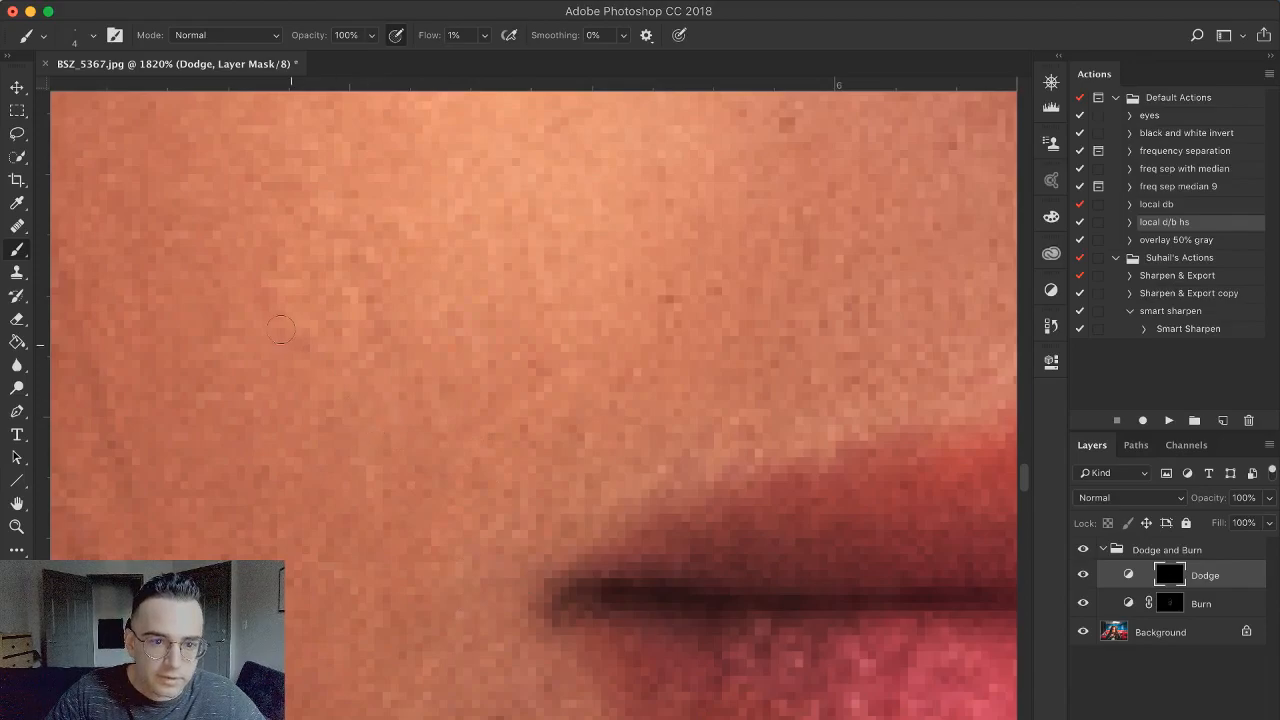
{"action": "scroll", "coordinate": [391, 348], "scroll_direction": "down", "scroll_amount": 15}
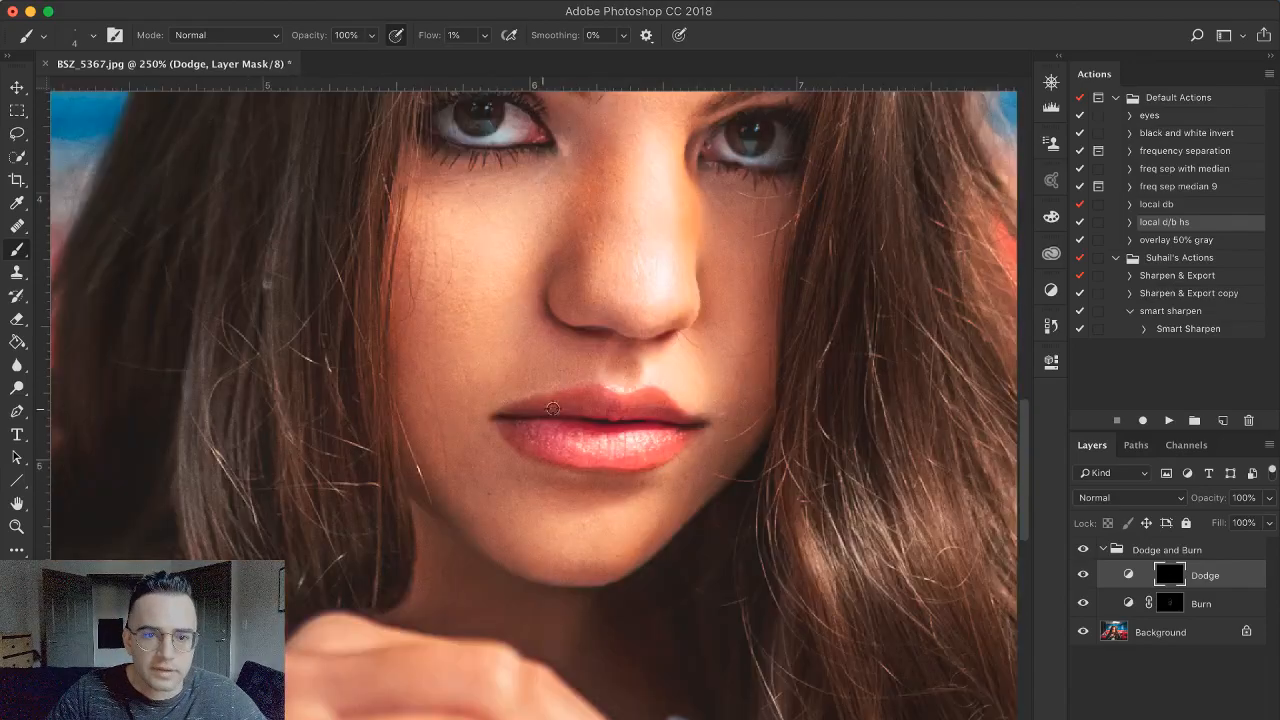
Dodge the forehead on the Dodge mask with brush sizes 30 and 60
{"action": "scroll", "coordinate": [505, 448], "scroll_direction": "up", "scroll_amount": 1}
{"action": "scroll", "coordinate": [505, 448], "scroll_direction": "up", "scroll_amount": 10}
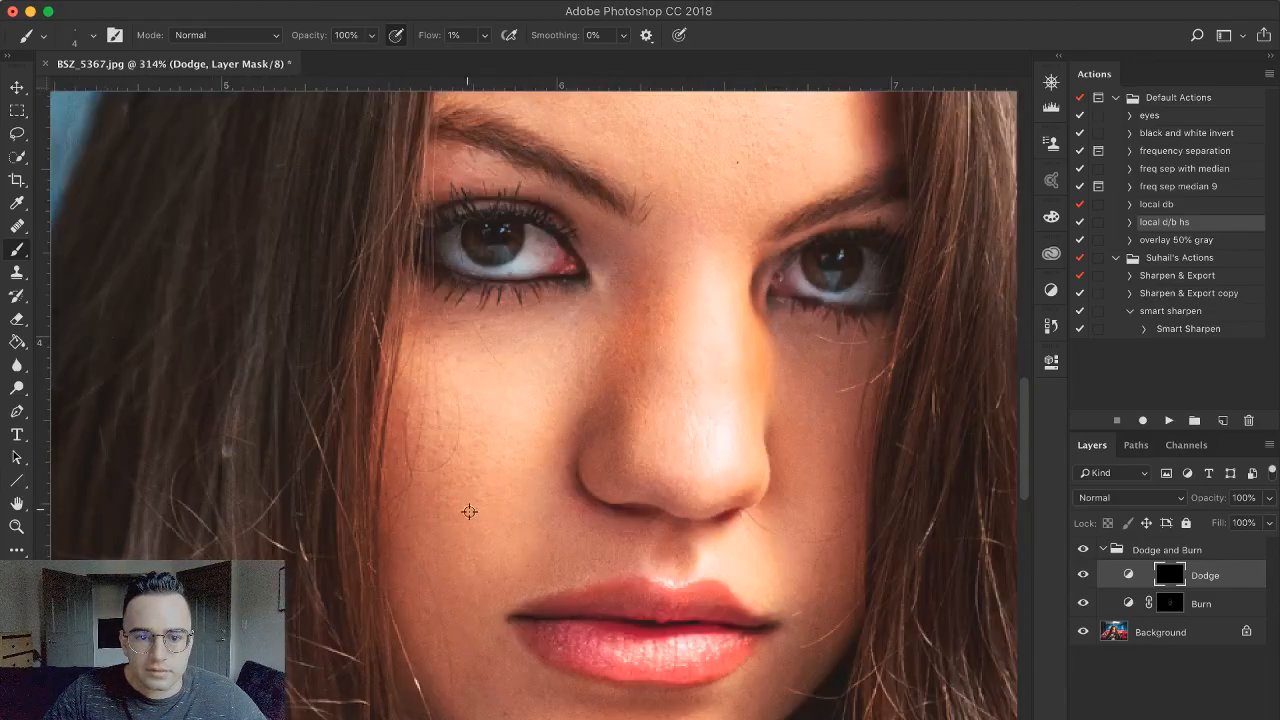
{"action": "scroll", "coordinate": [566, 503], "scroll_direction": "down", "scroll_amount": 10}
{"action": "scroll", "coordinate": [358, 503], "scroll_direction": "up", "scroll_amount": 4}
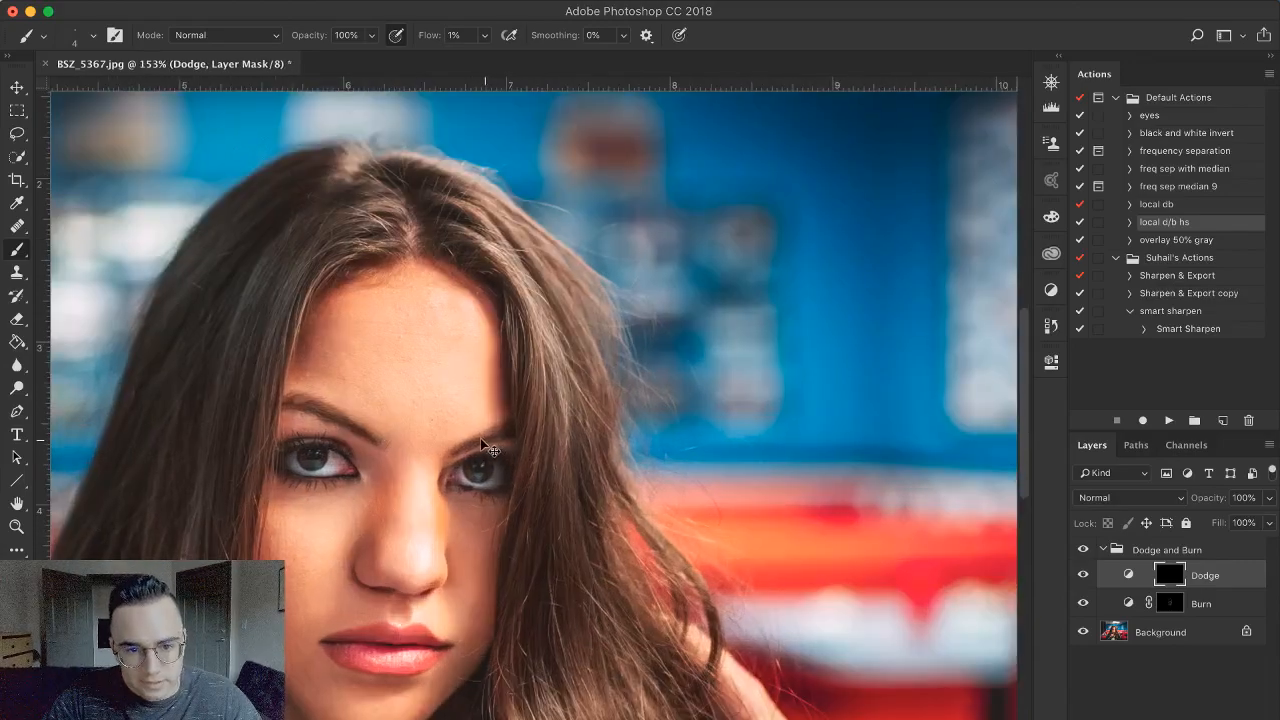
{"action": "scroll", "coordinate": [512, 440], "scroll_direction": "left", "scroll_amount": 3}
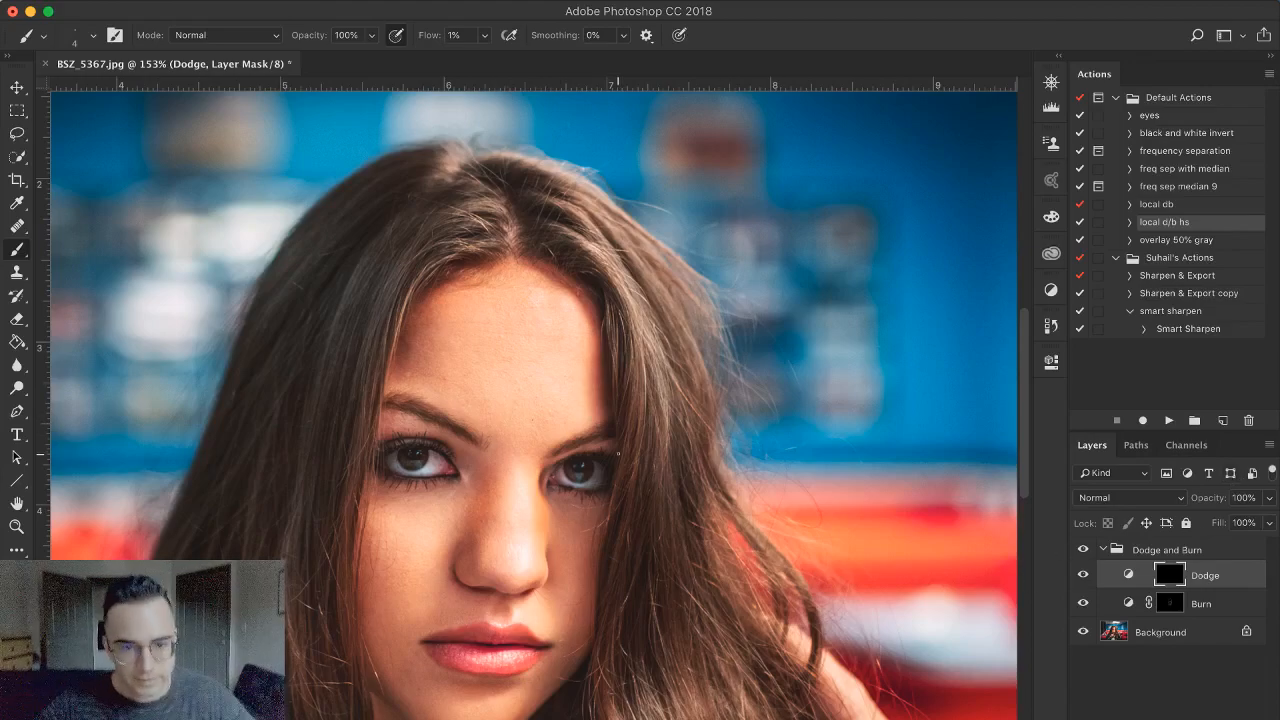
{"action": "scroll", "coordinate": [466, 406], "scroll_direction": "up", "scroll_amount": 4}
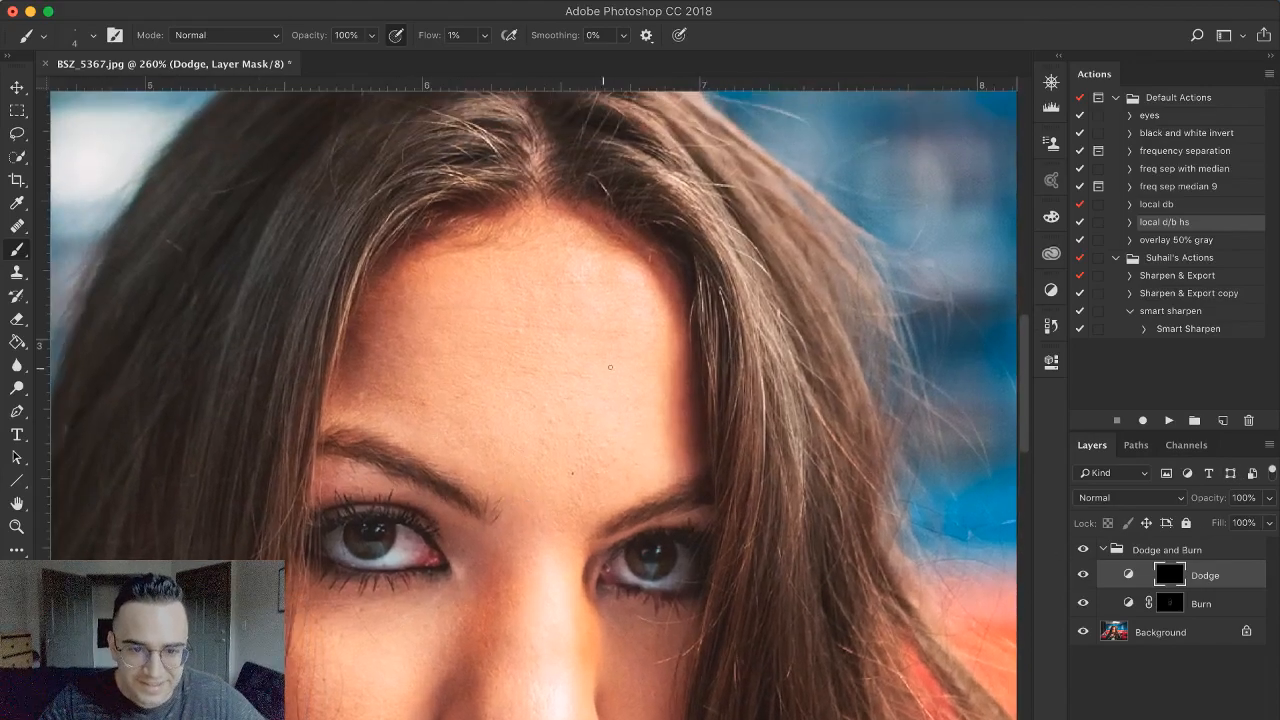
{"action": "key", "text": "bracketright"}
{"action": "key", "text": "bracketright"}
{"action": "key", "text": "bracketright"}
{"action": "key", "text": "bracketright"}
{"action": "key", "text": "bracketright"}
{"action": "key", "text": "bracketright"}
{"action": "key", "text": "bracketright"}
{"action": "key", "text": "bracketright"}
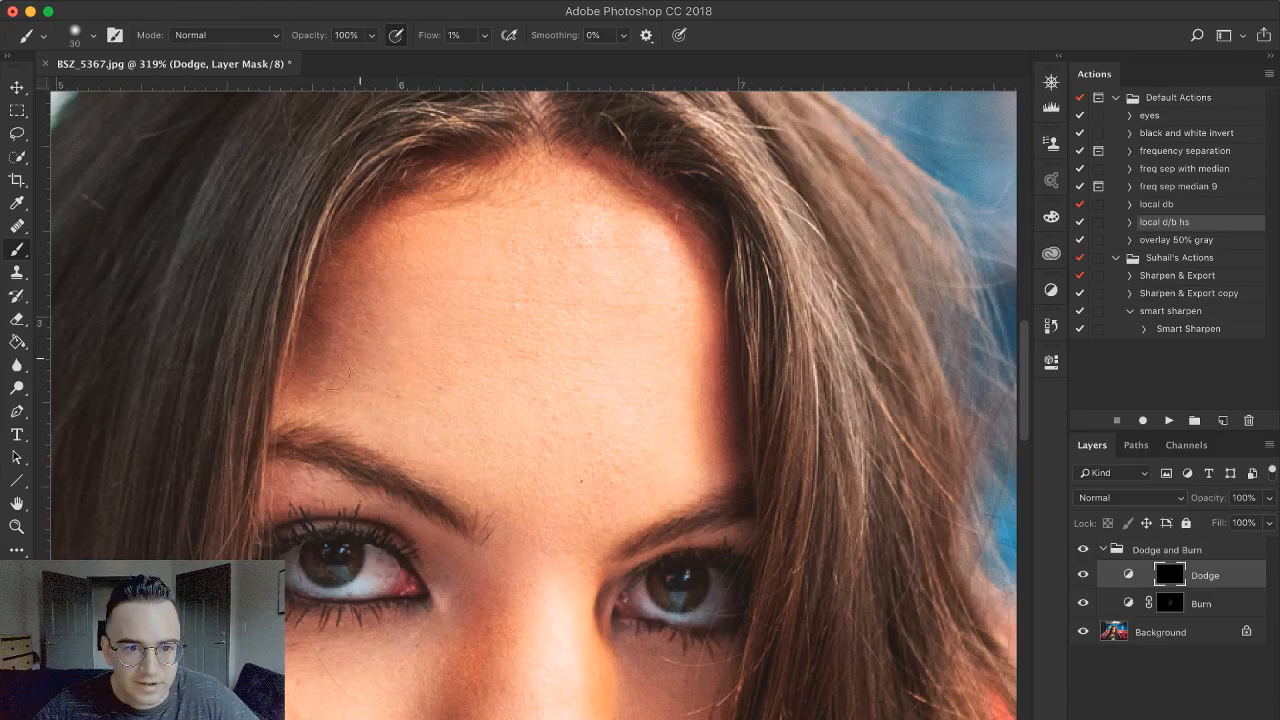
{"action": "key", "text": "bracketright"}
{"action": "key", "text": "bracketright"}
{"action": "key", "text": "bracketright"}
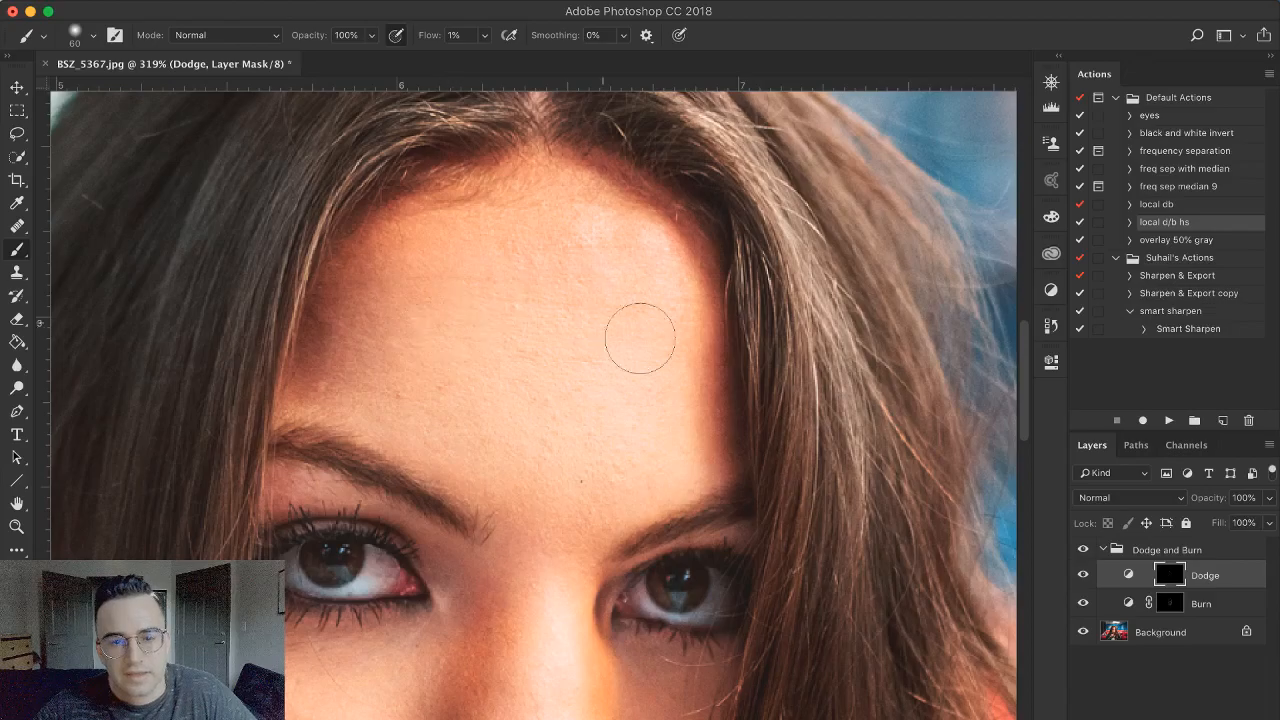
Burn the upper forehead near the hairline on the Burn mask with brush sizes 15 and 25
{"action": "left_click", "coordinate": [1135, 608]}
{"action": "key", "text": "bracketright"}
{"action": "key", "text": "bracketright"}
{"action": "key", "text": "bracketleft"}
{"action": "key", "text": "bracketleft"}
{"action": "key", "text": "bracketleft"}
{"action": "key", "text": "bracketleft"}
{"action": "key", "text": "bracketleft"}
{"action": "key", "text": "bracketleft"}
{"action": "key", "text": "bracketleft"}
{"action": "key", "text": "bracketleft"}
{"action": "key", "text": "bracketleft"}
{"action": "key", "text": "bracketleft"}
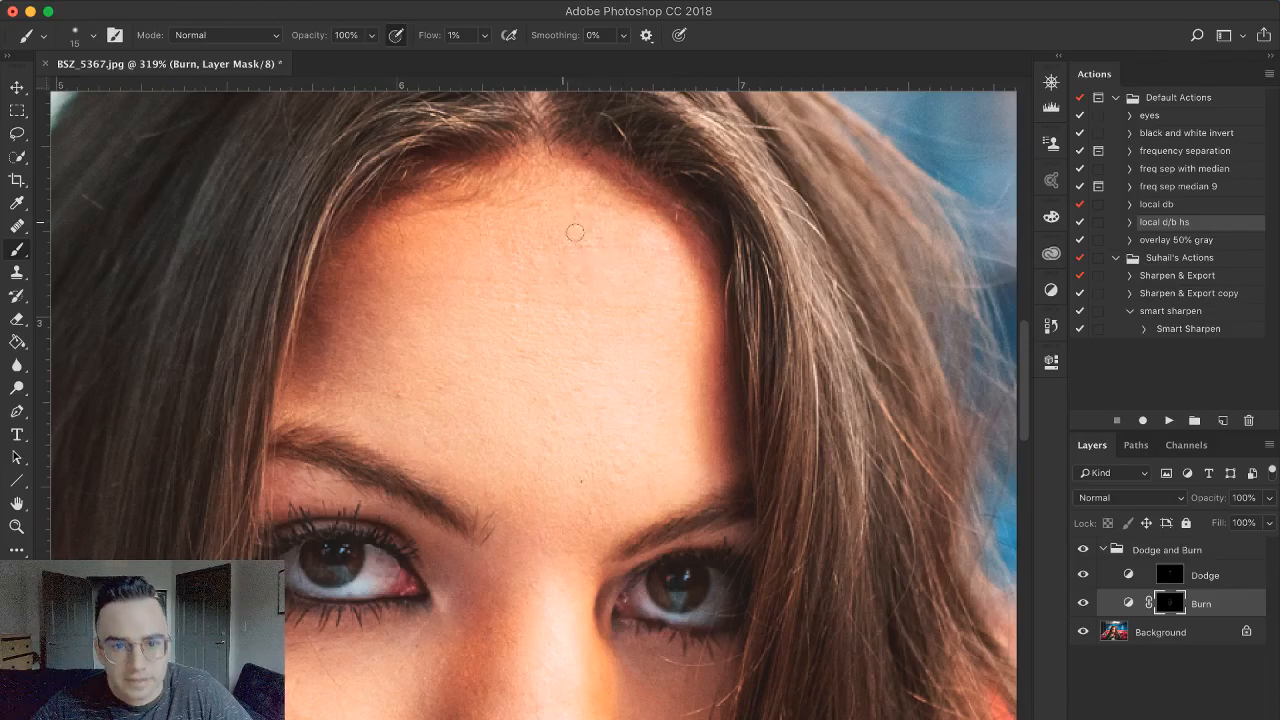
{"action": "key", "text": "bracketright"}
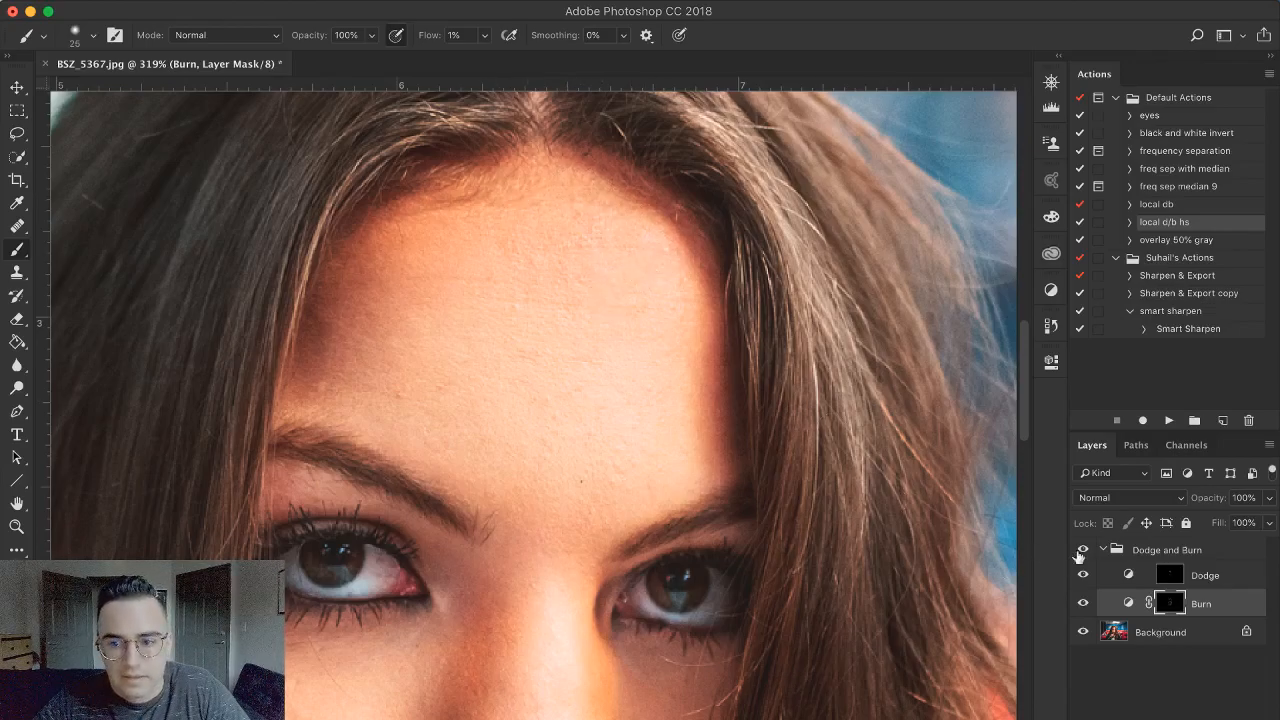
Toggle the Dodge and Burn group's visibility to compare the forehead before and after shading
{"action": "left_click", "coordinate": [1082, 549]}
{"action": "left_click", "coordinate": [1082, 549]}
{"action": "left_click", "coordinate": [1082, 549]}
{"action": "left_click", "coordinate": [1082, 549]}
Burn the forehead below the hairline further on the Burn mask with brush sizes 15 and 30
{"action": "key", "text": "bracketleft"}
{"action": "key", "text": "bracketleft"}
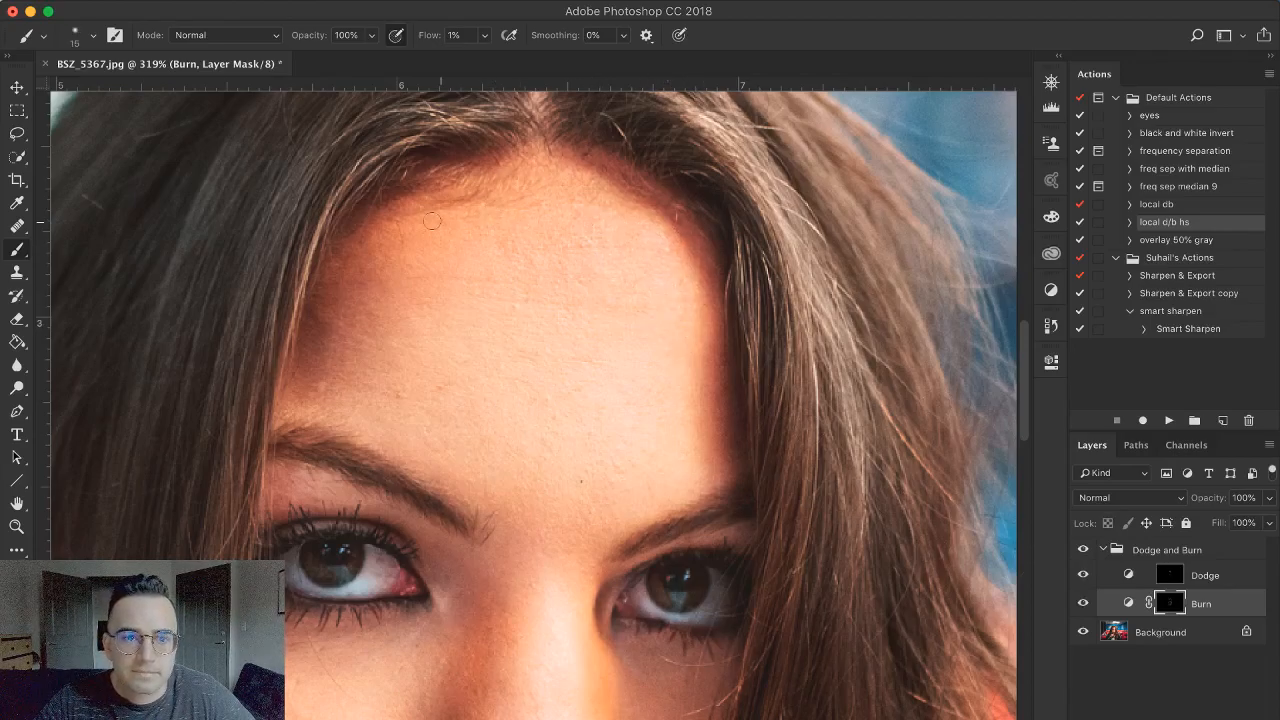
{"action": "key", "text": "bracketright"}
{"action": "key", "text": "bracketright"}
{"action": "key", "text": "bracketright"}
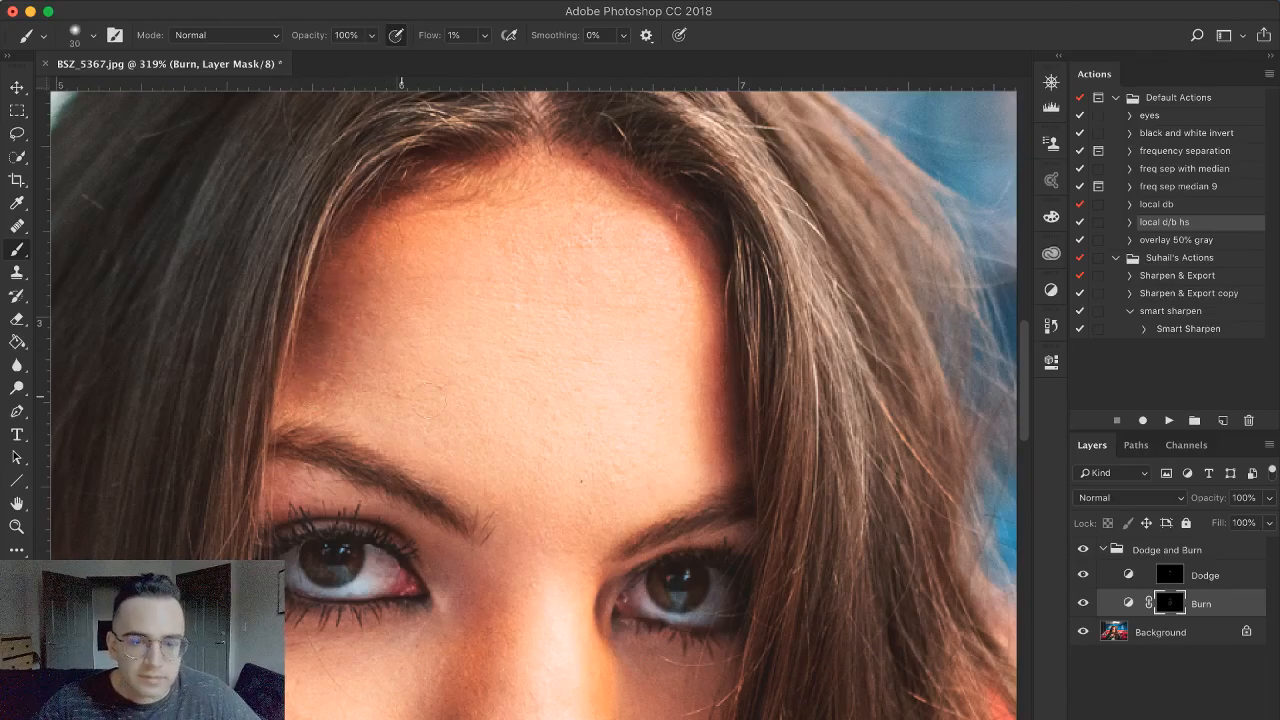
Dodge the forehead and face highlights on the Dodge mask with brush sizes 30, 15, 45 and 25
{"action": "left_click", "coordinate": [1178, 578]}
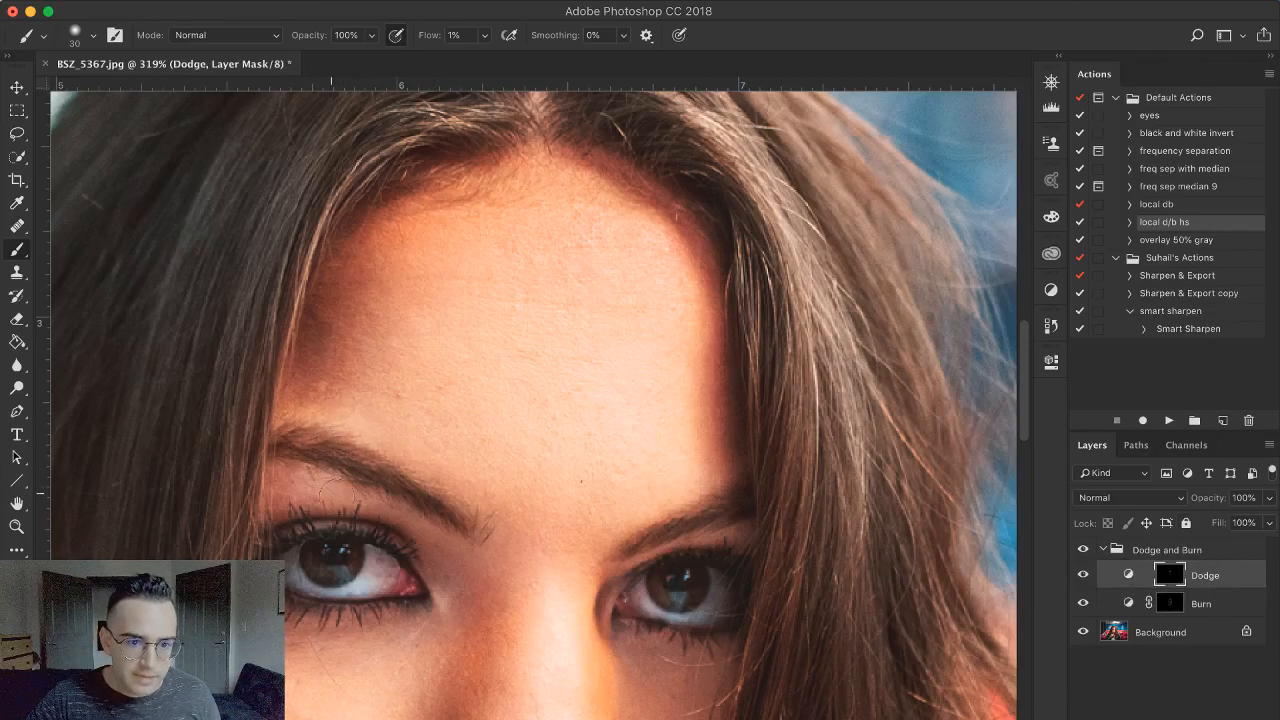
{"action": "key", "text": "bracketleft"}
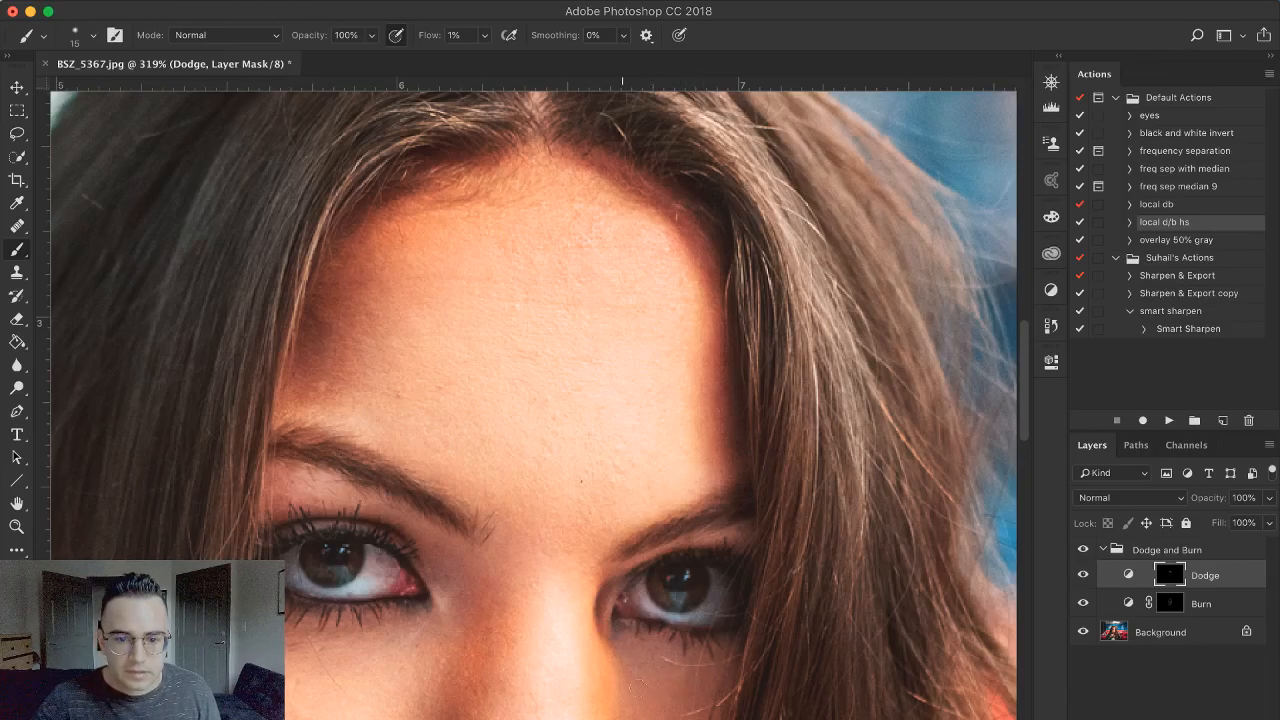
{"action": "scroll", "coordinate": [581, 481], "scroll_direction": "down", "scroll_amount": 5}
{"action": "key", "text": "]"}
{"action": "key", "text": "]"}
{"action": "key", "text": "]"}
{"action": "key", "text": "]"}
{"action": "key", "text": "]"}
{"action": "key", "text": "]"}
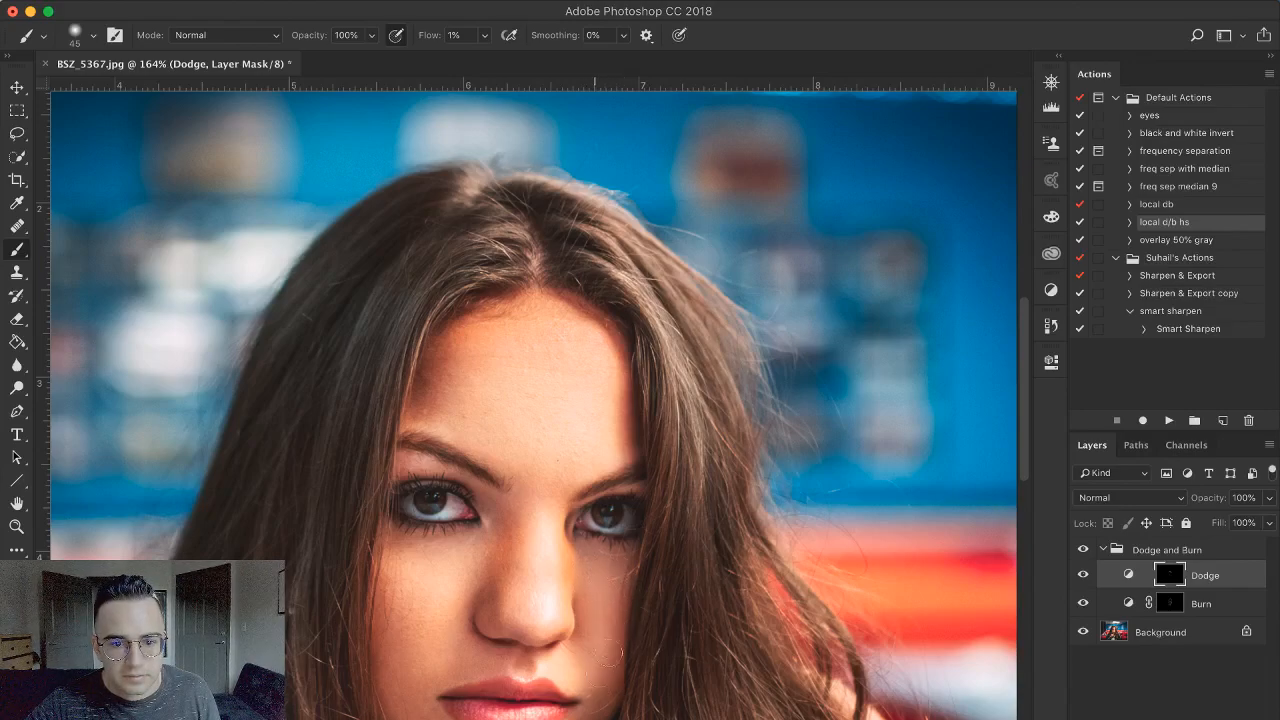
{"action": "key", "text": "bracketleft"}
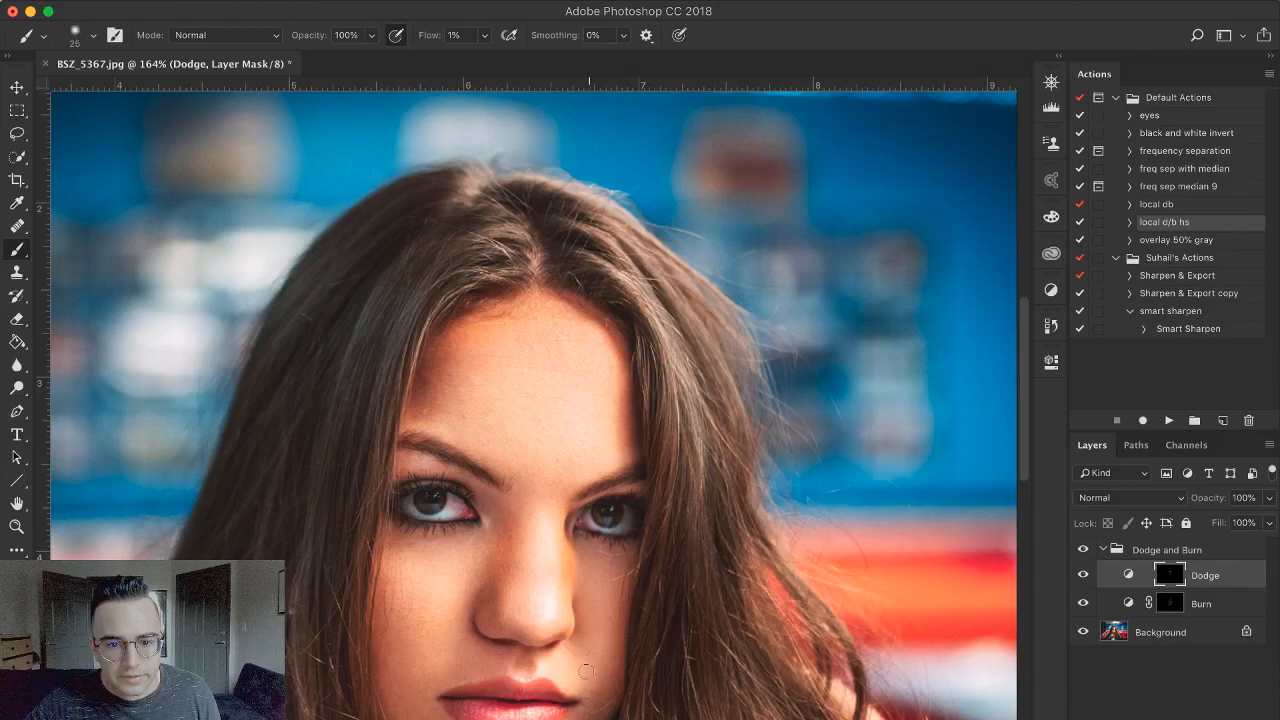
Burn the shadowed cheek beside the nose and beneath the eye on the Burn mask with brush sizes 25 and 35
{"action": "key", "text": "super+minus"}
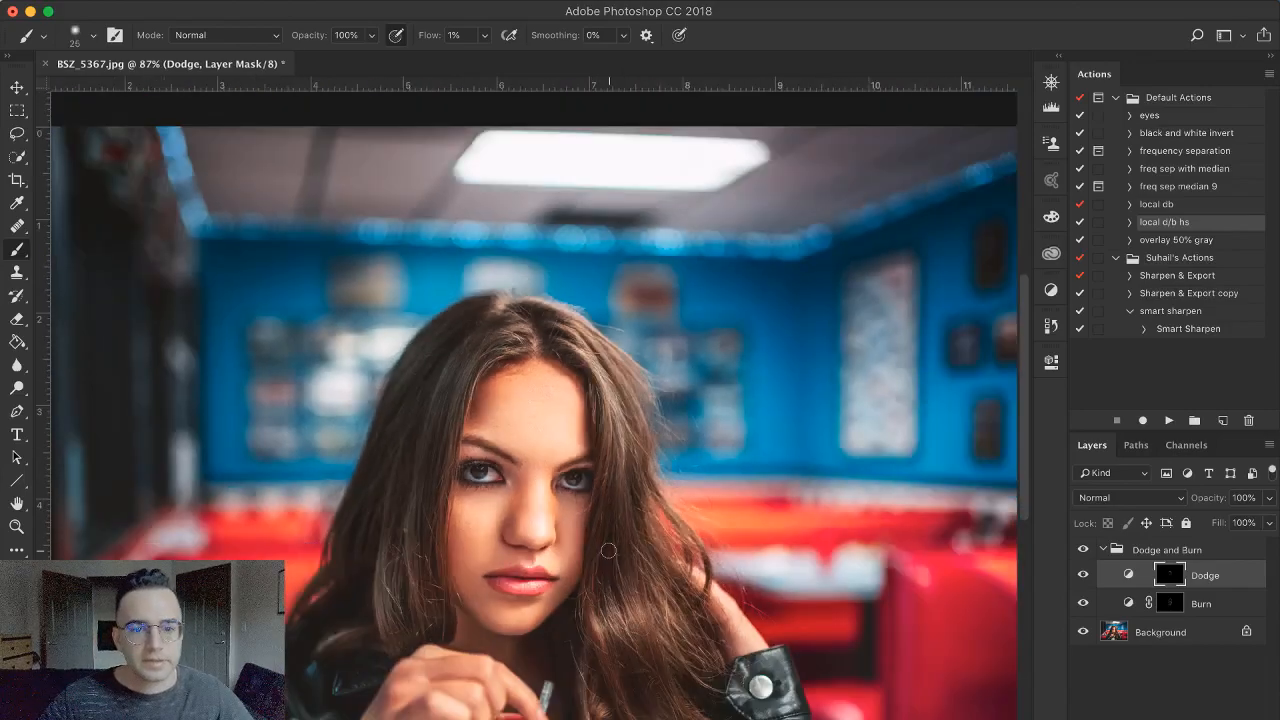
{"action": "key", "text": "super+minus"}
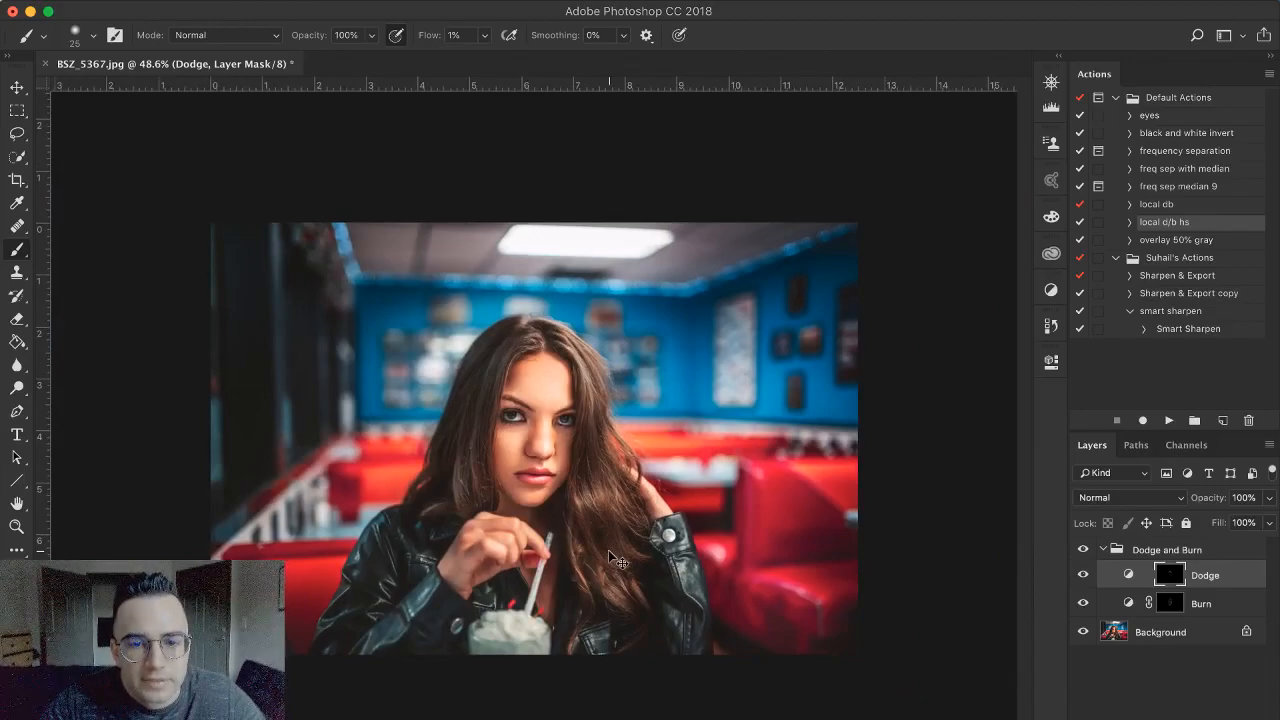
{"action": "left_click_drag", "start_coordinate": [535, 439], "coordinate": [785, 439]}
{"action": "left_click", "coordinate": [1170, 603]}
{"action": "key", "text": "bracketright"}
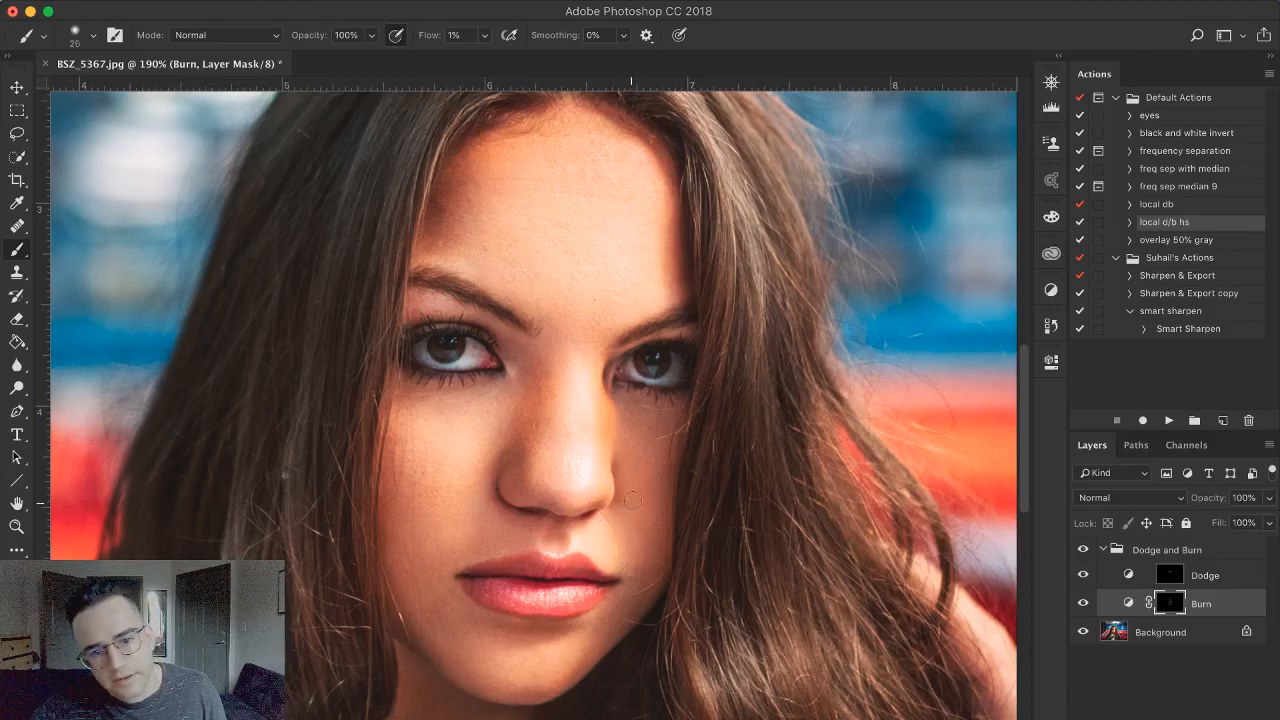
{"action": "key", "text": "bracketright"}
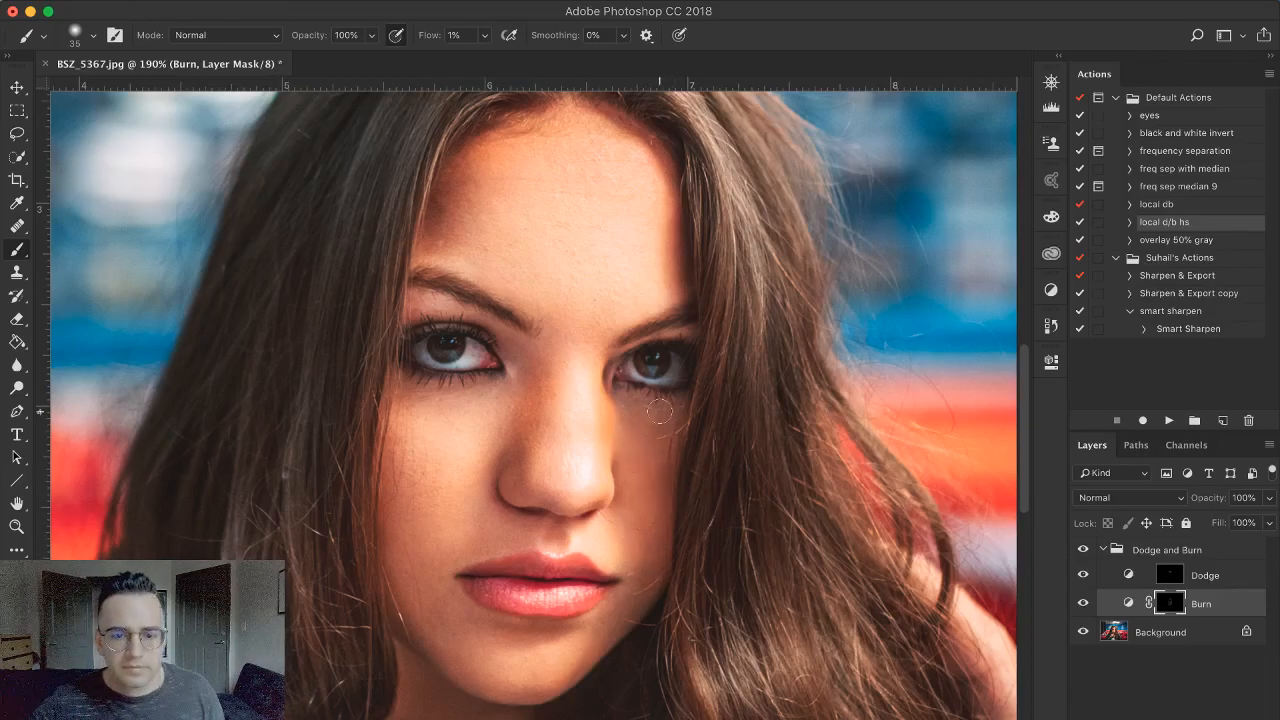
Refine the face's shadows on the Burn mask with a size 20 brush, checking them against the whole portrait
{"action": "key", "text": "super+0"}
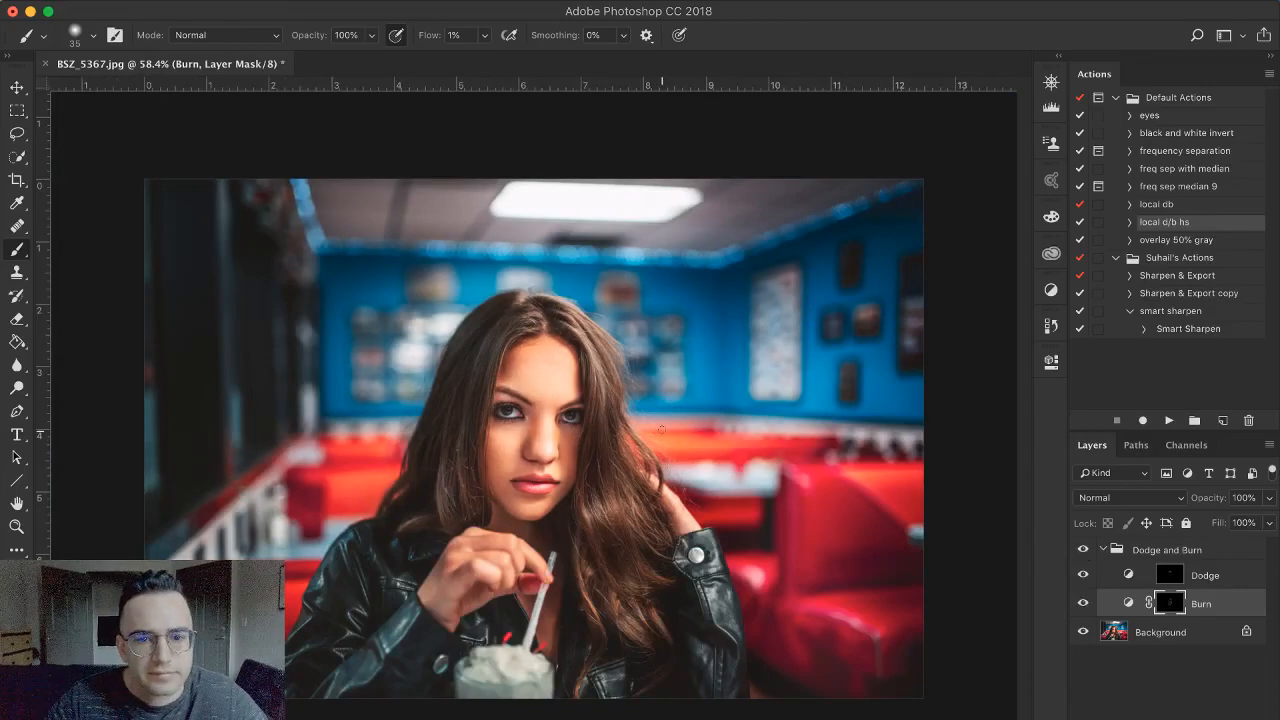
{"action": "key", "text": "super+plus"}
{"action": "key", "text": "bracketleft"}
{"action": "key", "text": "bracketleft"}
{"action": "key", "text": "bracketleft"}
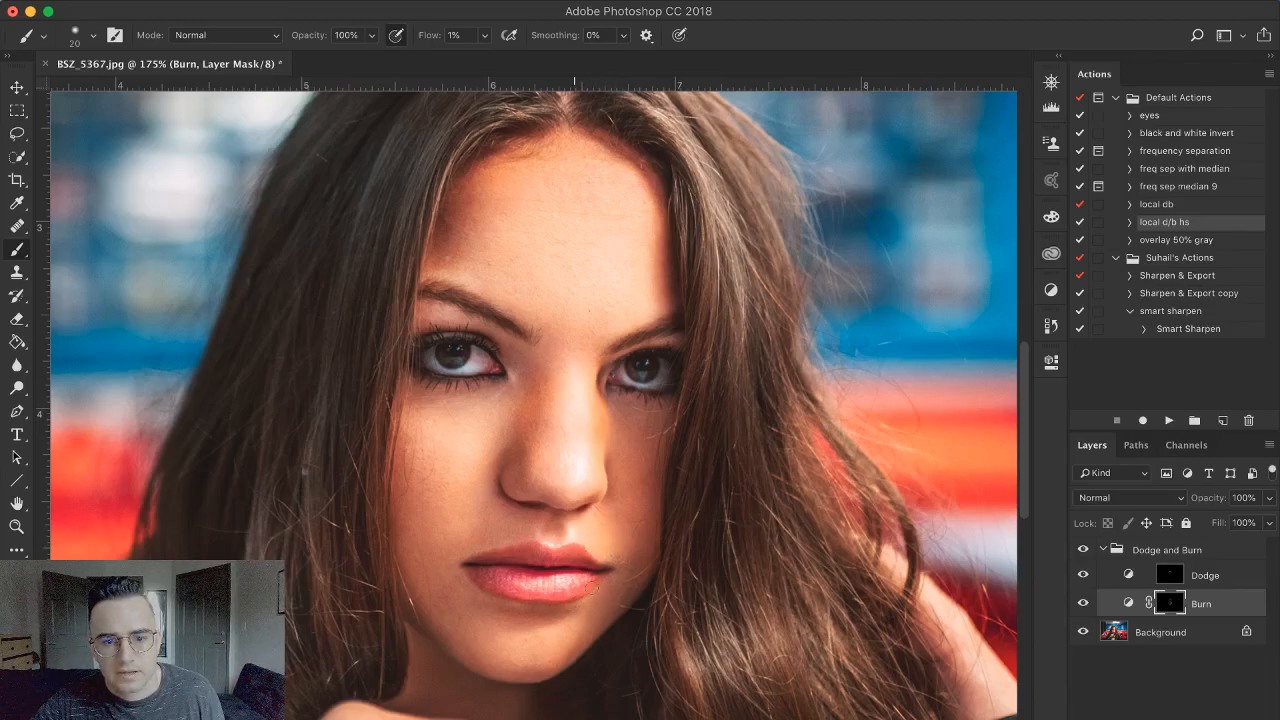
{"action": "scroll", "coordinate": [650, 505], "scroll_direction": "down", "scroll_amount": 6}
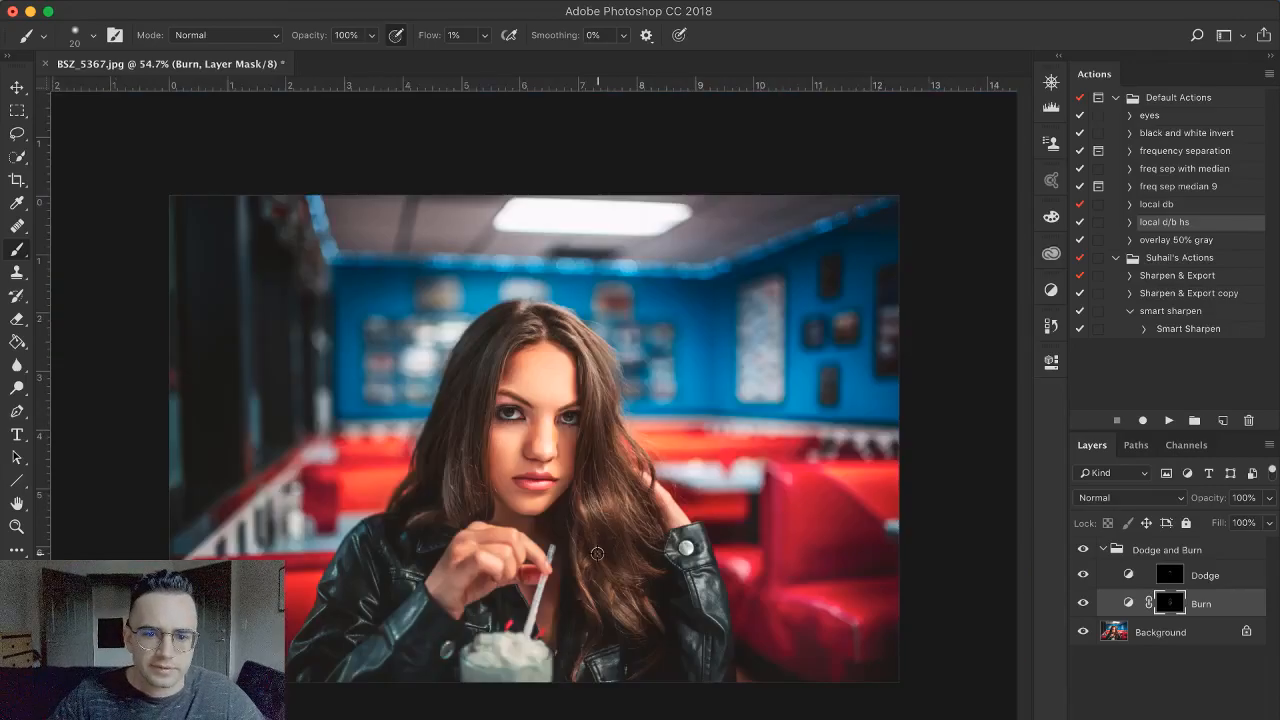
{"action": "scroll", "coordinate": [606, 375], "scroll_direction": "up", "scroll_amount": 6}
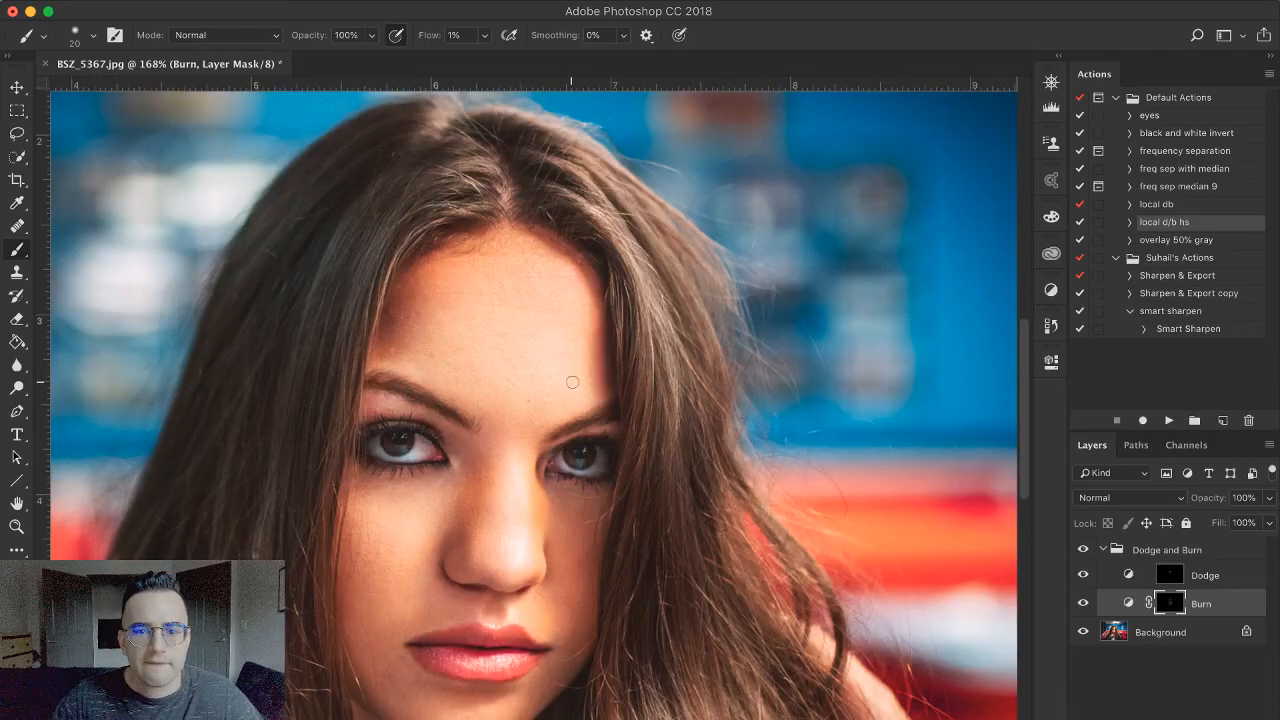
Burn the forehead and the cheek beneath the eye on the Burn mask with brush sizes 50 and 45
{"action": "key", "text": "bracketright"}
{"action": "key", "text": "bracketright"}
{"action": "key", "text": "bracketright"}
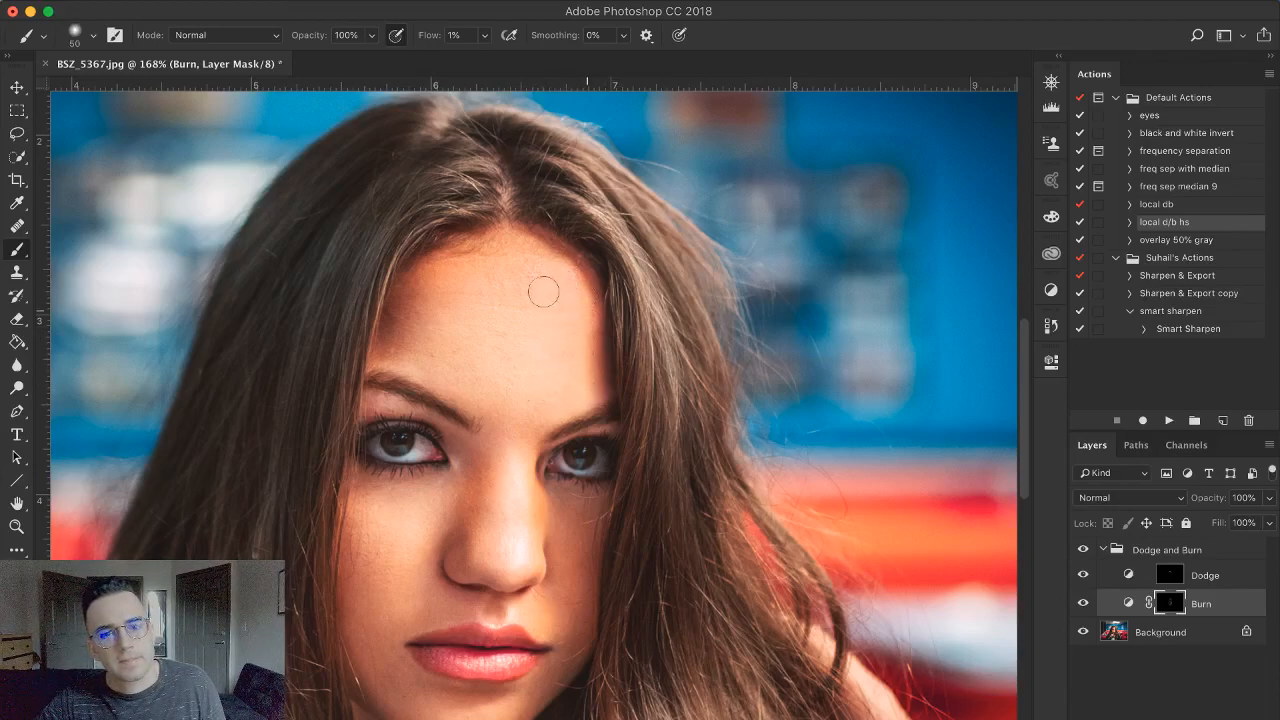
{"action": "key", "text": "bracketleft"}
{"action": "key", "text": "bracketleft"}
{"action": "key", "text": "bracketright"}
{"action": "key", "text": "bracketright"}
{"action": "key", "text": "bracketright"}
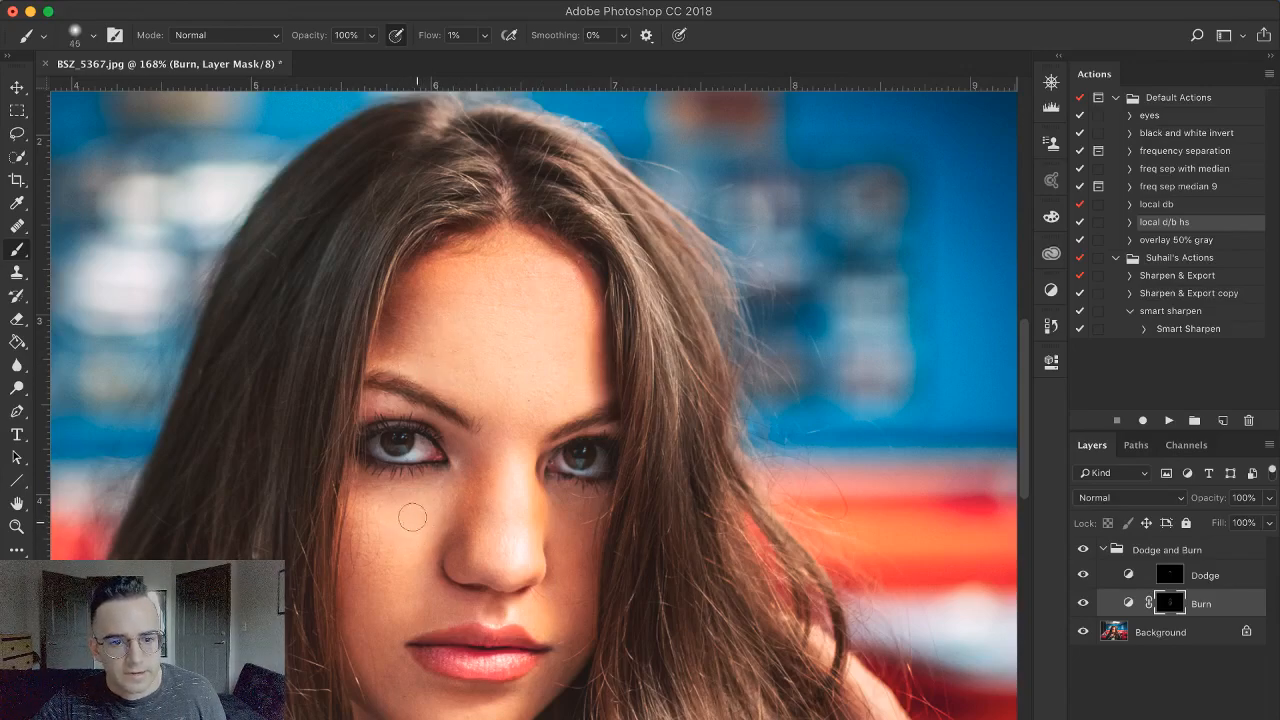
Reduce the brush size to 25 and run the overlay 50% gray action to add a gray Overlay layer above the Background
{"action": "key", "text": "bracketleft"}
{"action": "key", "text": "bracketleft"}
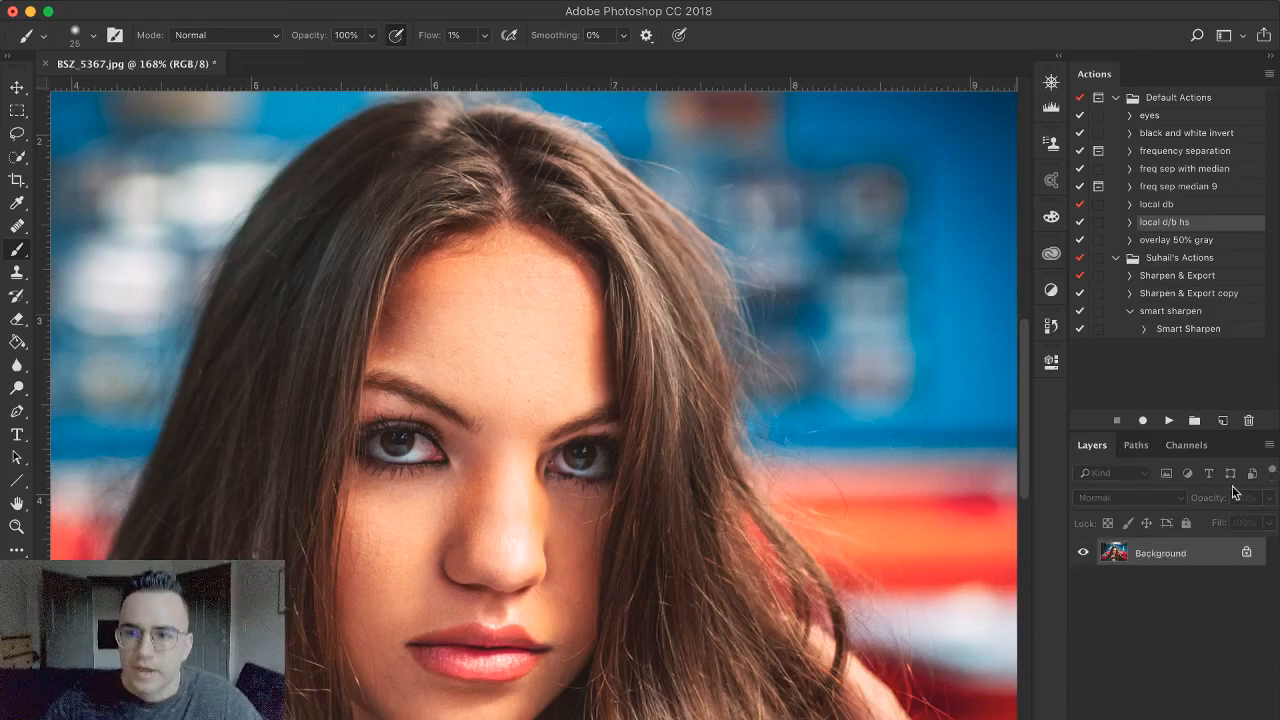
{"action": "left_click", "coordinate": [1166, 242]}
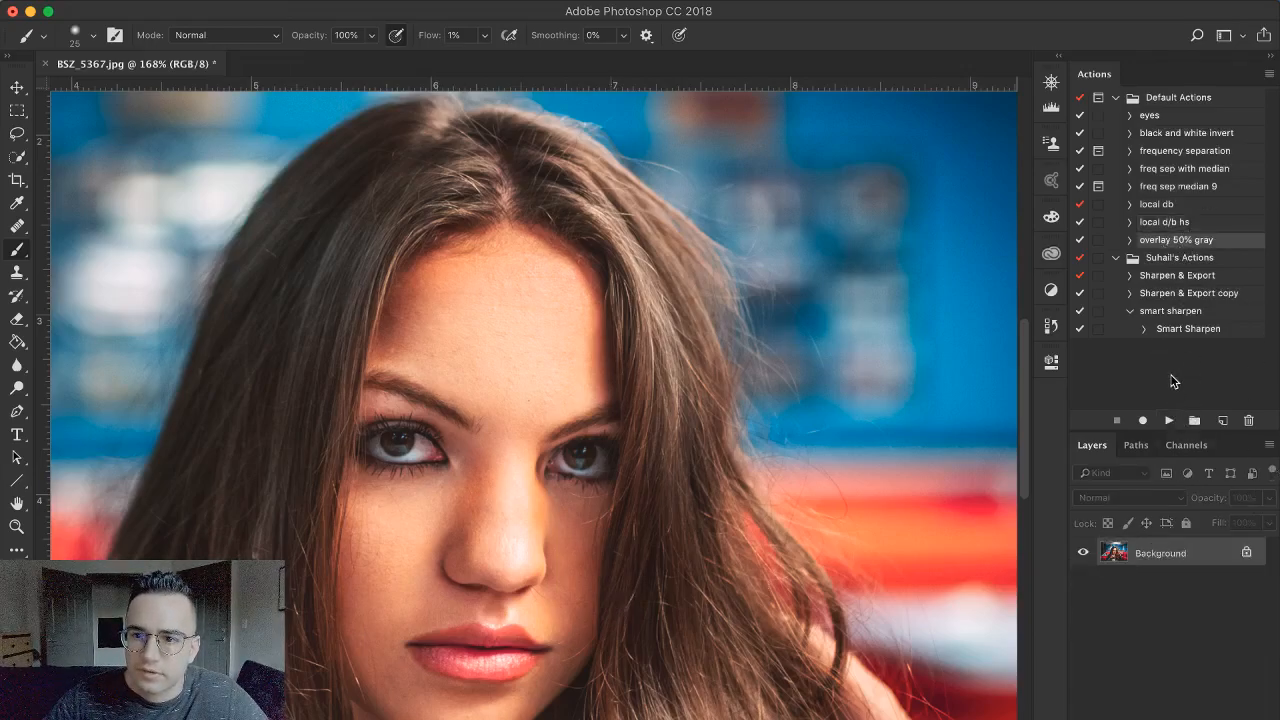
{"action": "left_click", "coordinate": [1168, 421]}
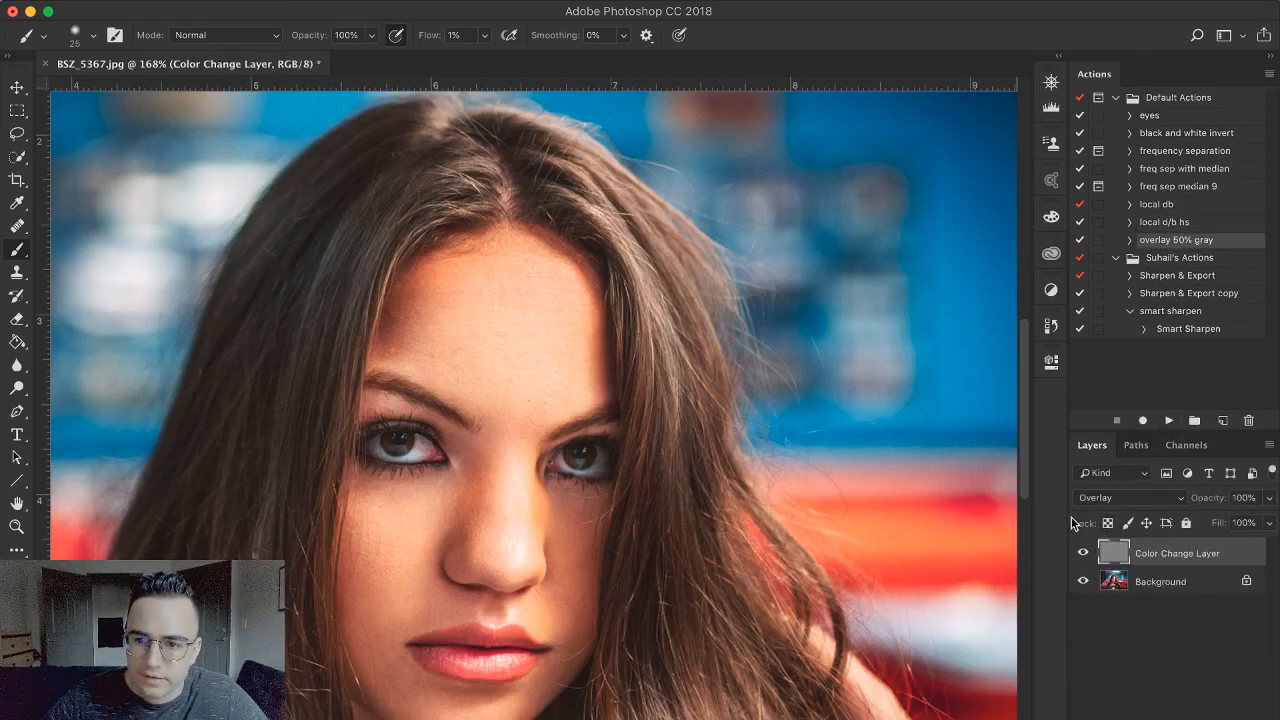
{"action": "scroll", "coordinate": [511, 391], "scroll_direction": "up", "scroll_amount": 1}
{"action": "scroll", "coordinate": [511, 391], "scroll_direction": "up", "scroll_amount": 1}
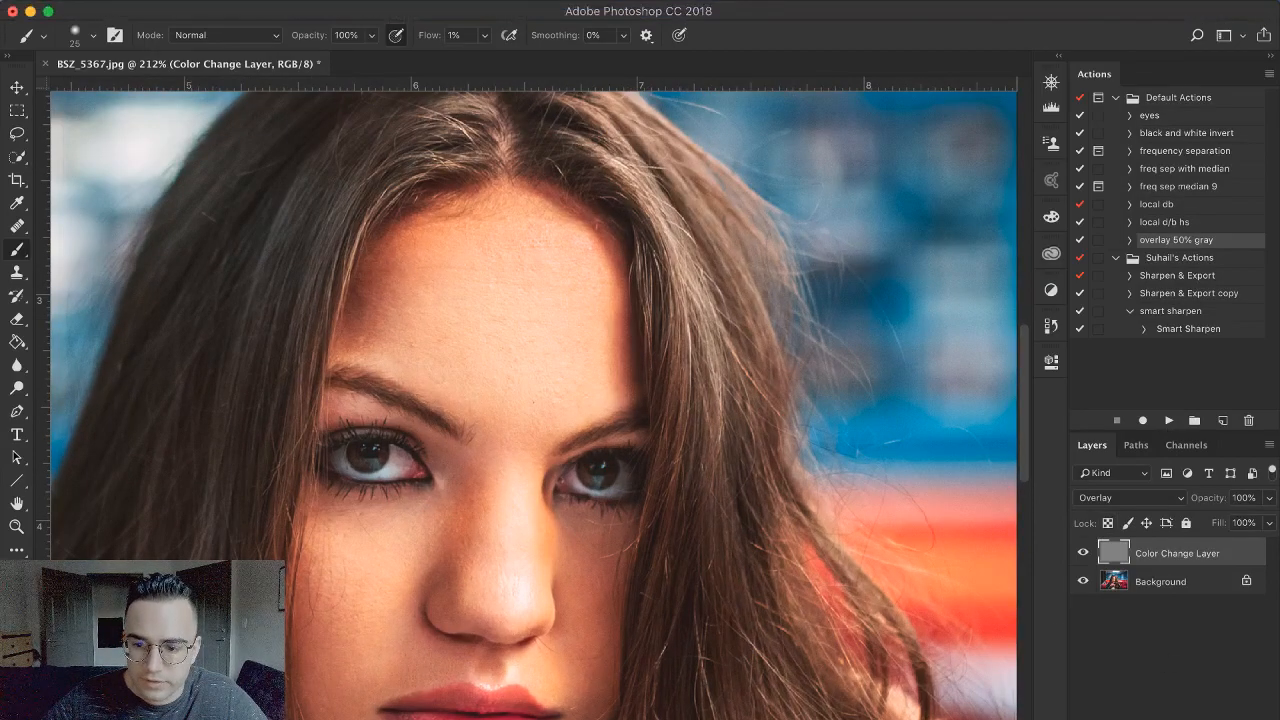
Create a new layer filled with 50% Gray in Overlay mode, and delete it again
{"action": "key", "text": "super+shift+alt+n"}
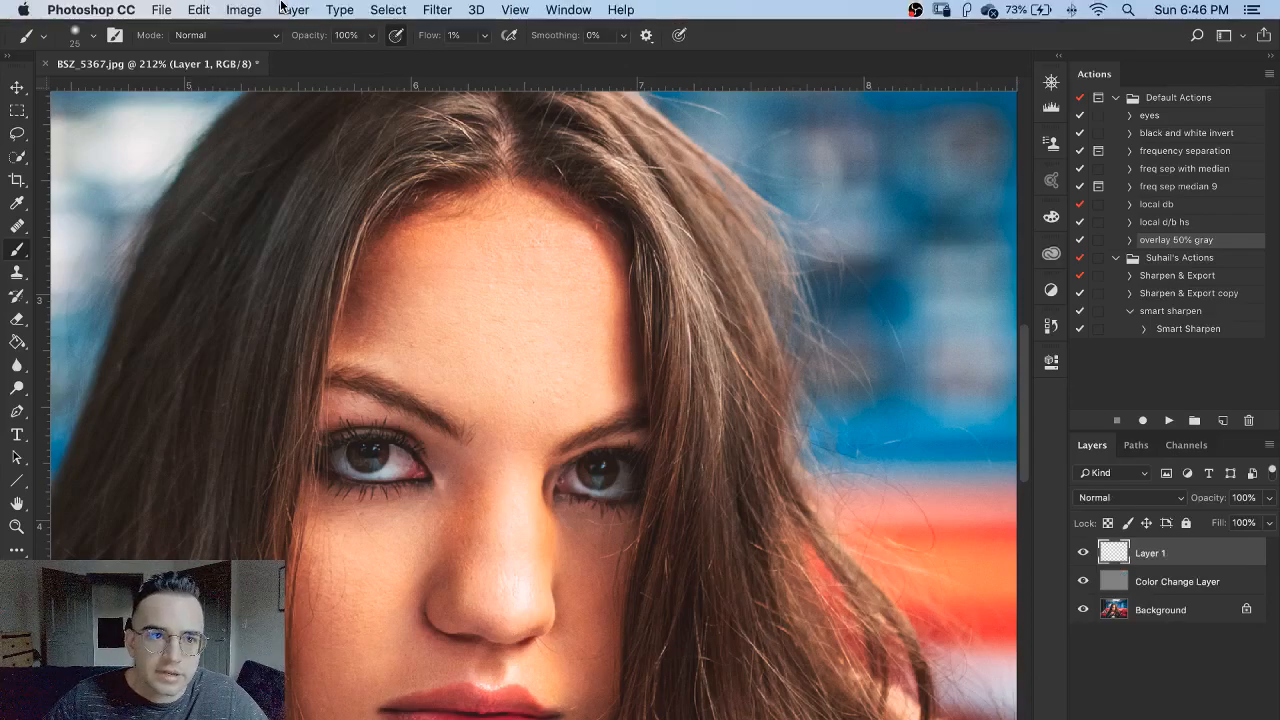
{"action": "left_click", "coordinate": [205, 10]}
{"action": "left_click", "coordinate": [212, 293]}
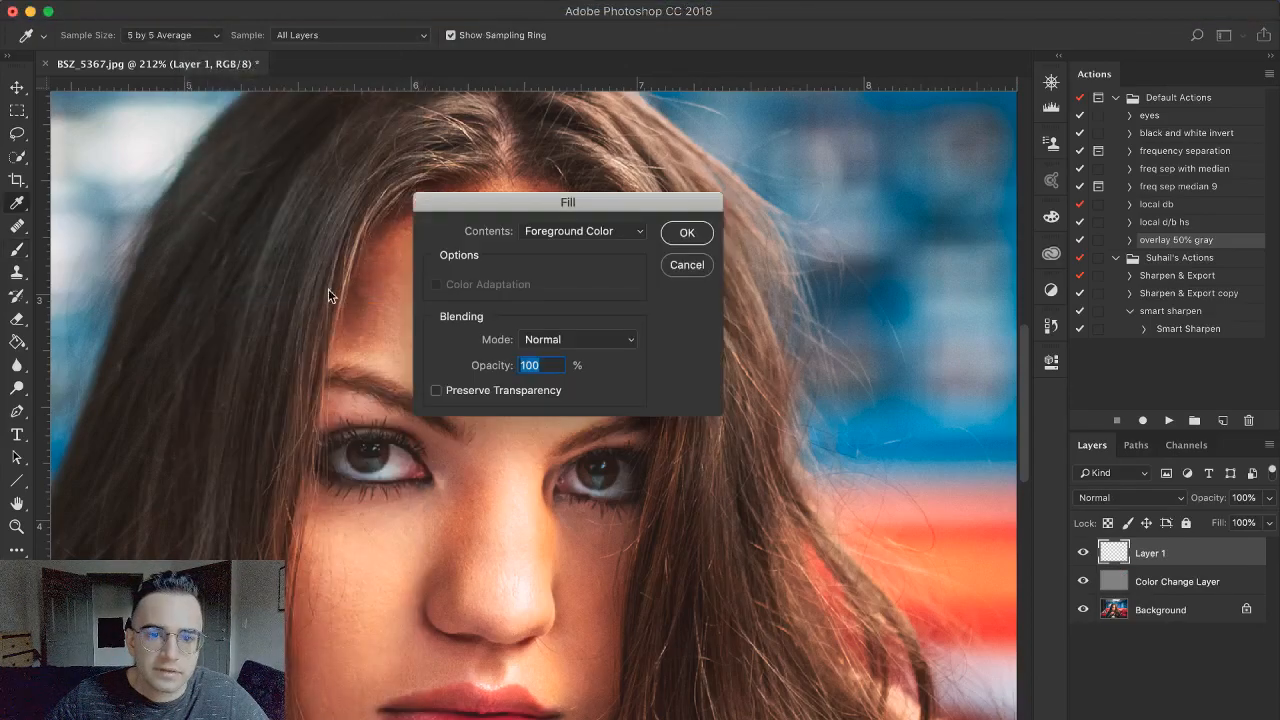
{"action": "left_click", "coordinate": [551, 233]}
{"action": "left_click", "coordinate": [551, 356]}
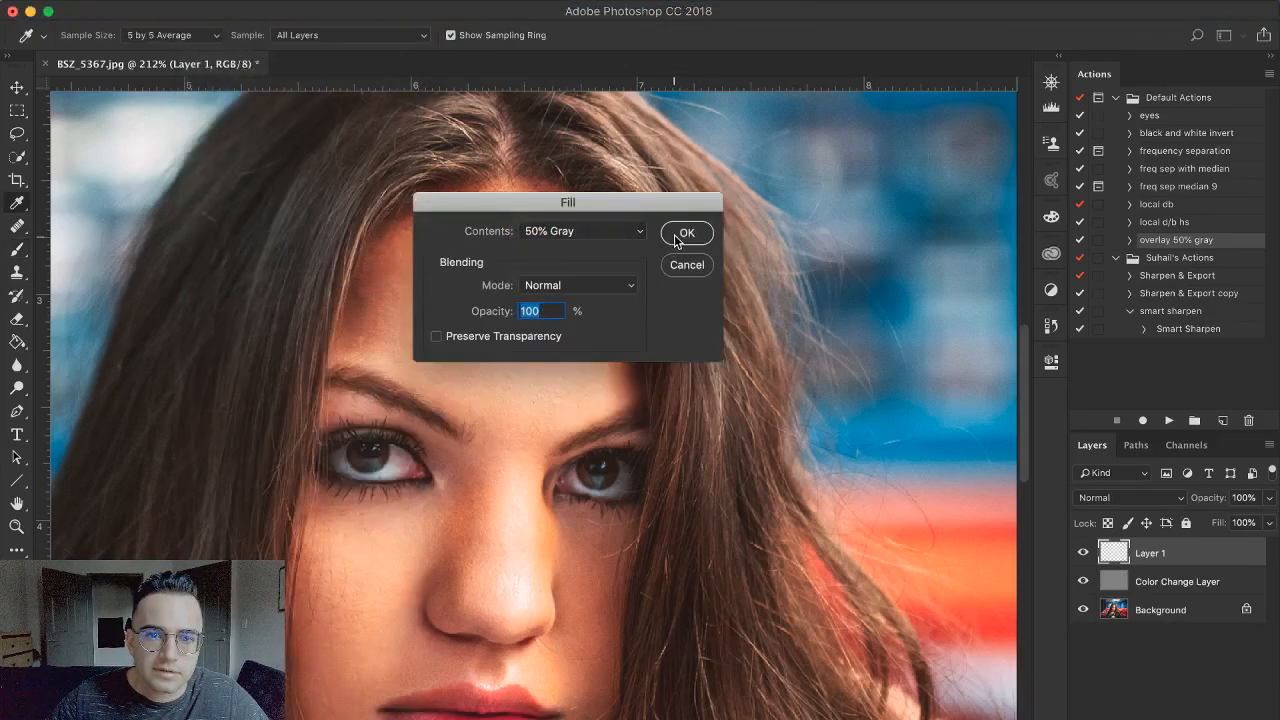
{"action": "left_click", "coordinate": [684, 236]}
{"action": "key", "text": "b"}
{"action": "left_click", "coordinate": [1090, 498]}
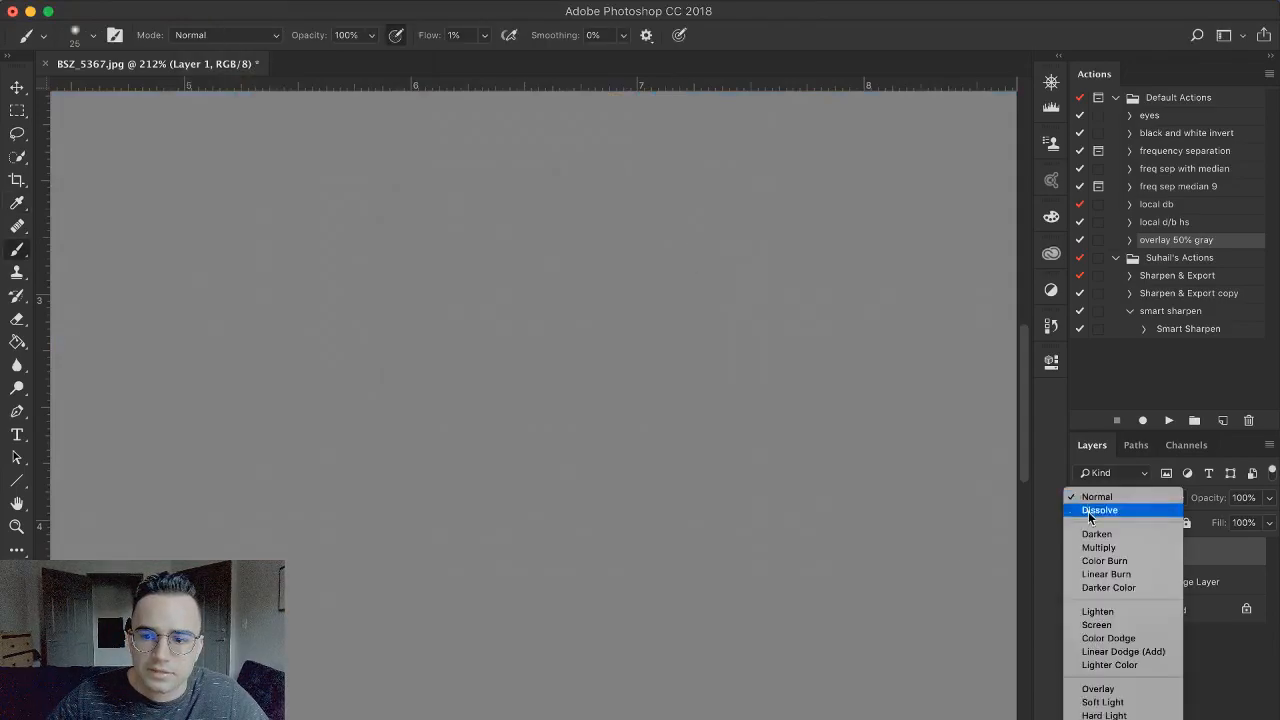
{"action": "left_click", "coordinate": [1105, 689]}
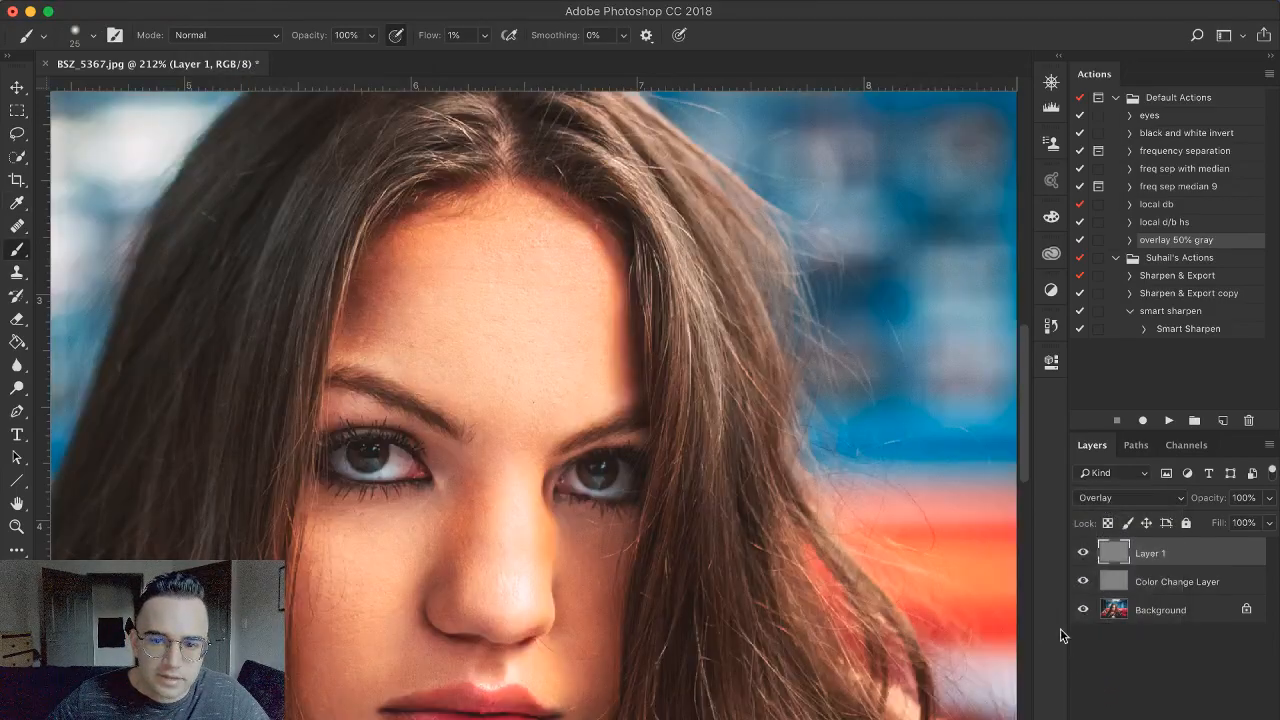
{"action": "key", "text": "BackSpace"}
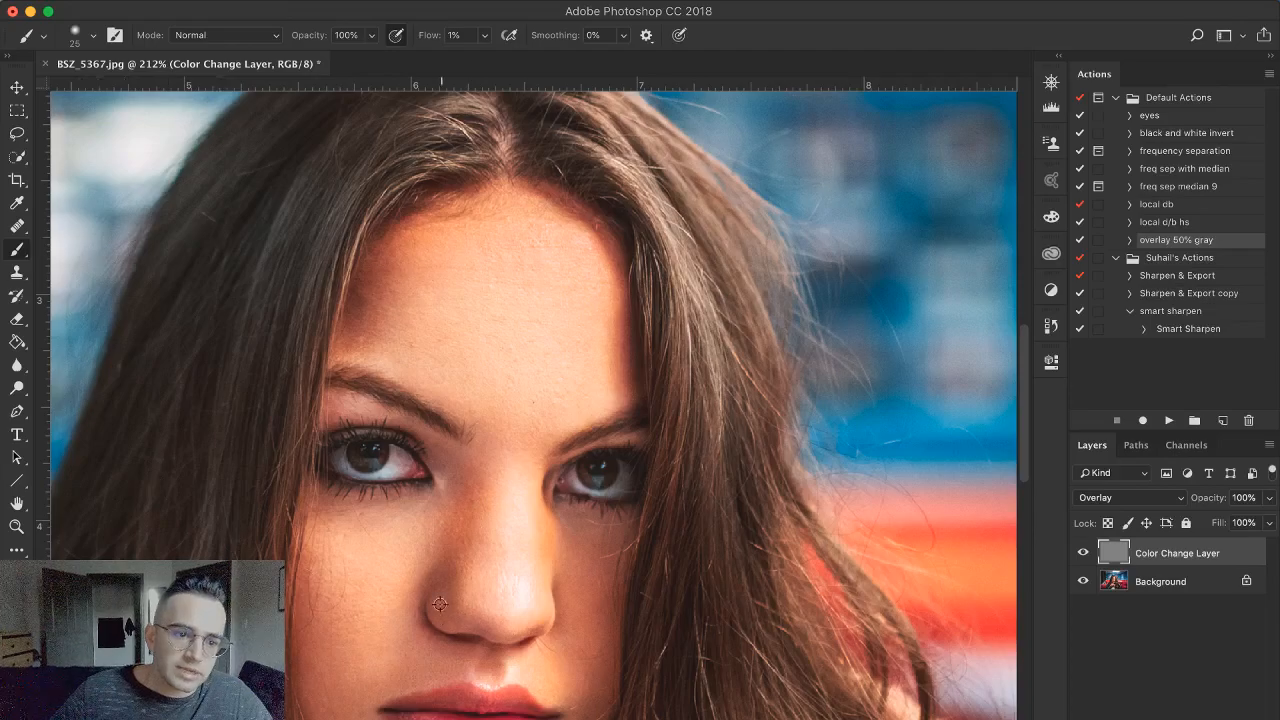
Sample the warm skin tone beside the nose and paint it over the cheek on the Color Change Layer with 2% flow
{"action": "left_click", "coordinate": [546, 537], "text": "alt"}
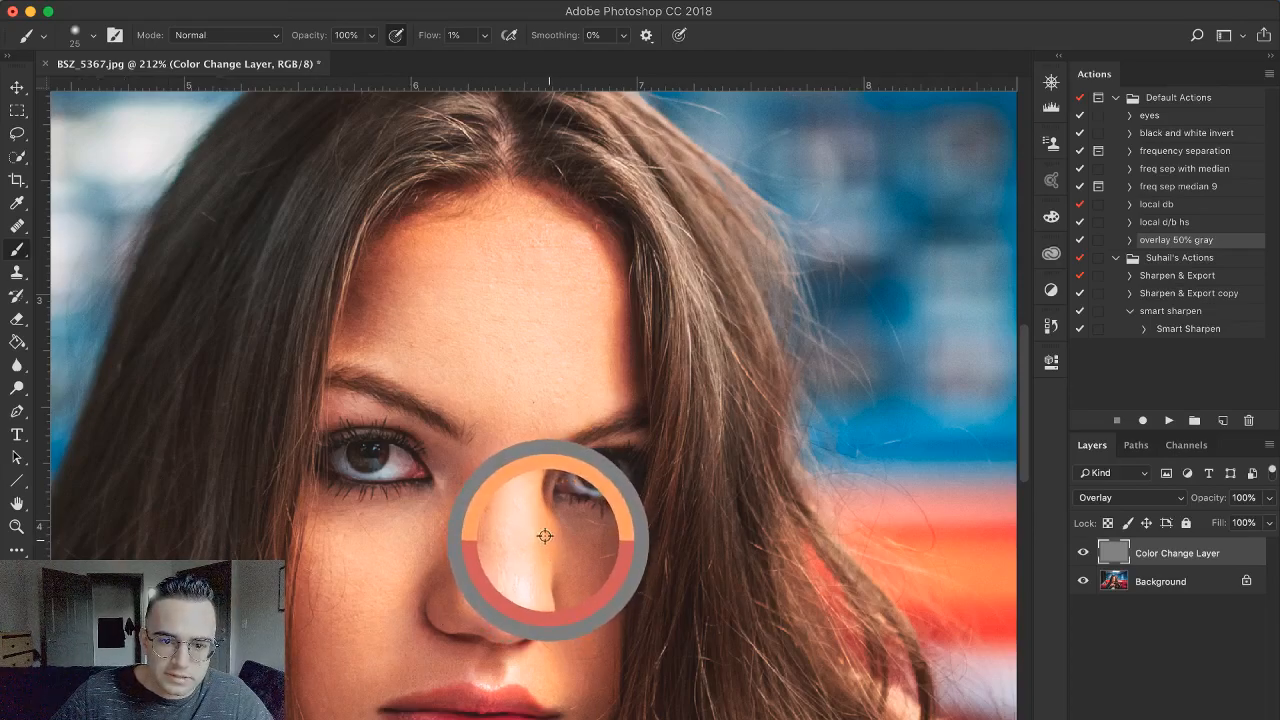
{"action": "mouse_move", "coordinate": [400, 551]}
{"action": "left_mouse_down"}
{"action": "mouse_move", "coordinate": [443, 552]}
{"action": "mouse_move", "coordinate": [389, 582]}
{"action": "mouse_move", "coordinate": [399, 541]}
{"action": "mouse_move", "coordinate": [383, 546]}
{"action": "left_mouse_up"}
{"action": "key", "text": "super+z"}
{"action": "key", "text": "super+z"}
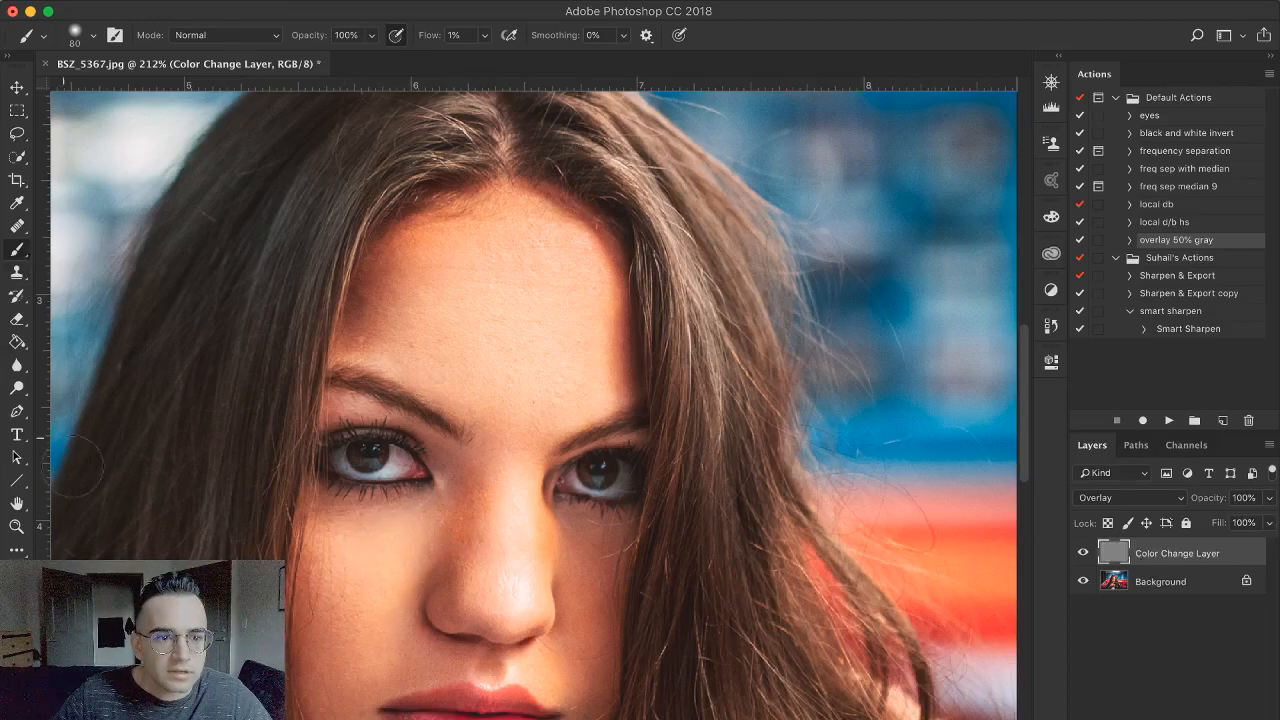
{"action": "left_click_drag", "start_coordinate": [432, 38], "coordinate": [436, 38]}
{"action": "mouse_move", "coordinate": [343, 571]}
{"action": "left_mouse_down"}
{"action": "mouse_move", "coordinate": [386, 569]}
{"action": "mouse_move", "coordinate": [373, 586]}
{"action": "mouse_move", "coordinate": [366, 549]}
{"action": "left_mouse_up"}
{"action": "key", "text": "super+0"}
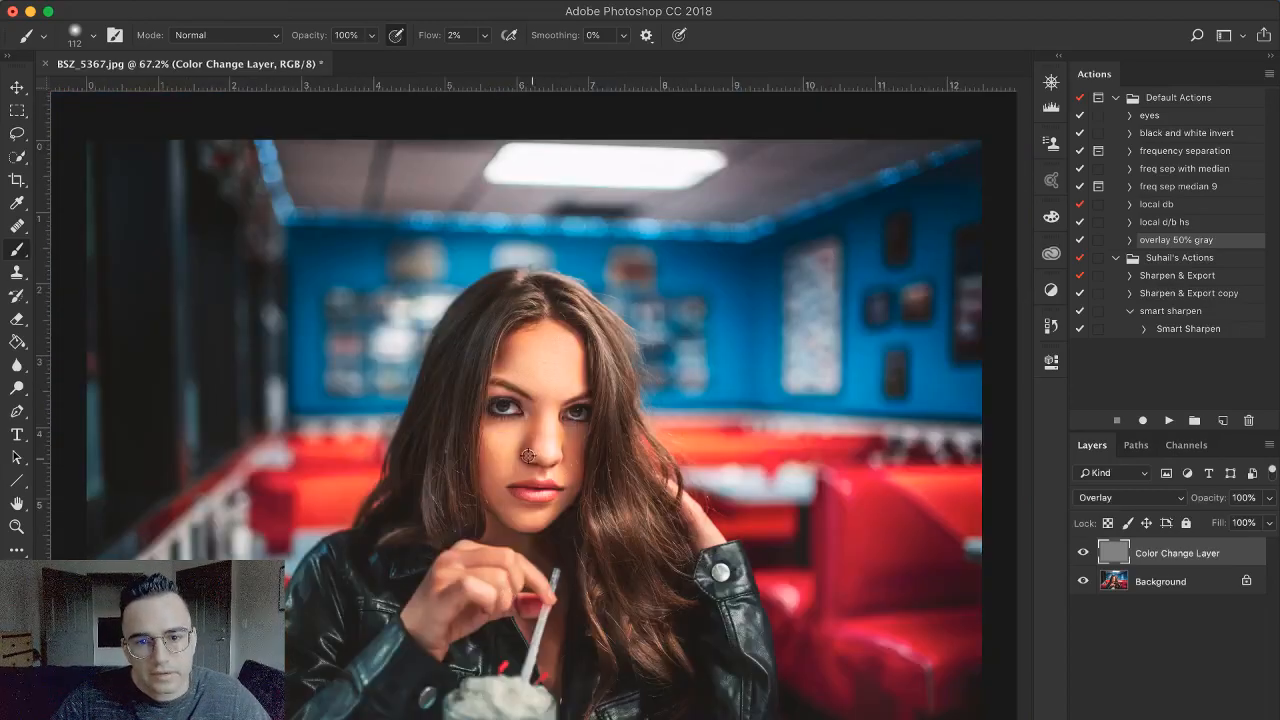
Try painting a sampled cheek tone beneath the eye with a size 94 brush at 2% flow, and undo the strokes
{"action": "scroll", "coordinate": [530, 460], "scroll_direction": "up", "scroll_amount": 5}
{"action": "left_click", "coordinate": [425, 462], "text": "alt"}
{"action": "mouse_move", "coordinate": [471, 423]}
{"action": "left_mouse_down"}
{"action": "mouse_move", "coordinate": [490, 399]}
{"action": "mouse_move", "coordinate": [490, 429]}
{"action": "mouse_move", "coordinate": [494, 401]}
{"action": "mouse_move", "coordinate": [450, 385]}
{"action": "mouse_move", "coordinate": [478, 517]}
{"action": "left_mouse_up"}
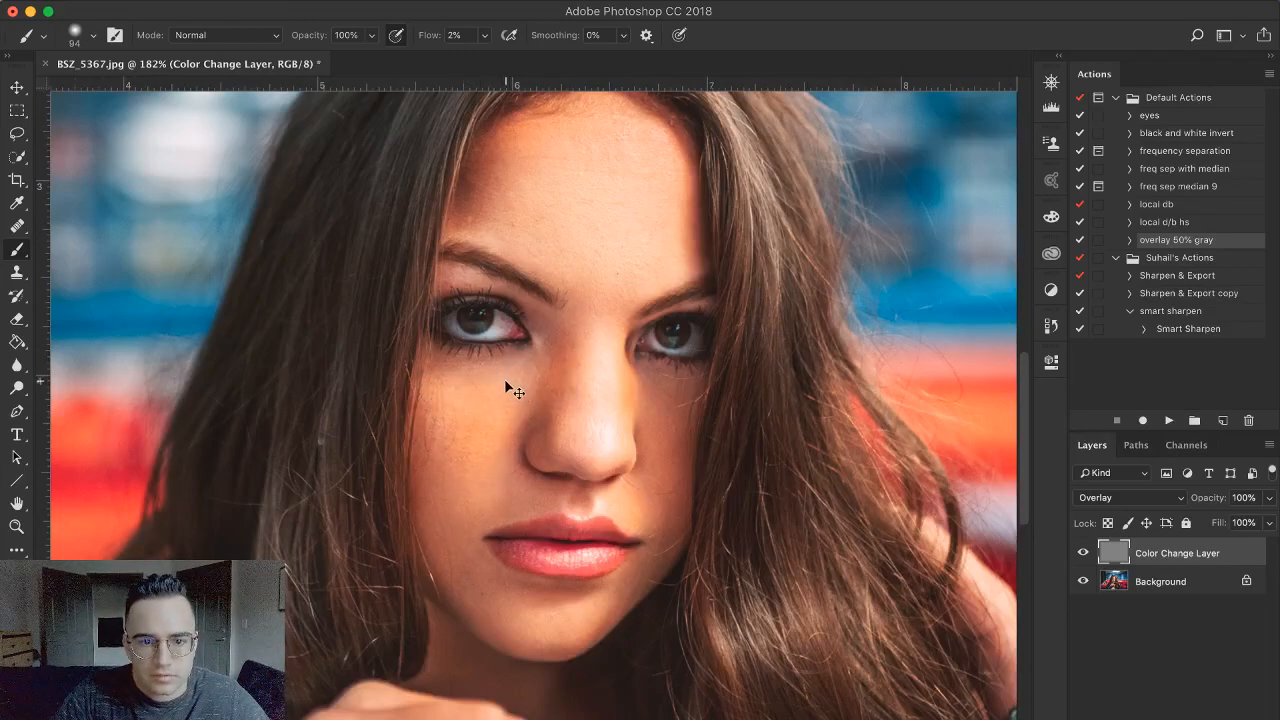
{"action": "key", "text": "super+alt+z"}
{"action": "key", "text": "super+alt+z"}
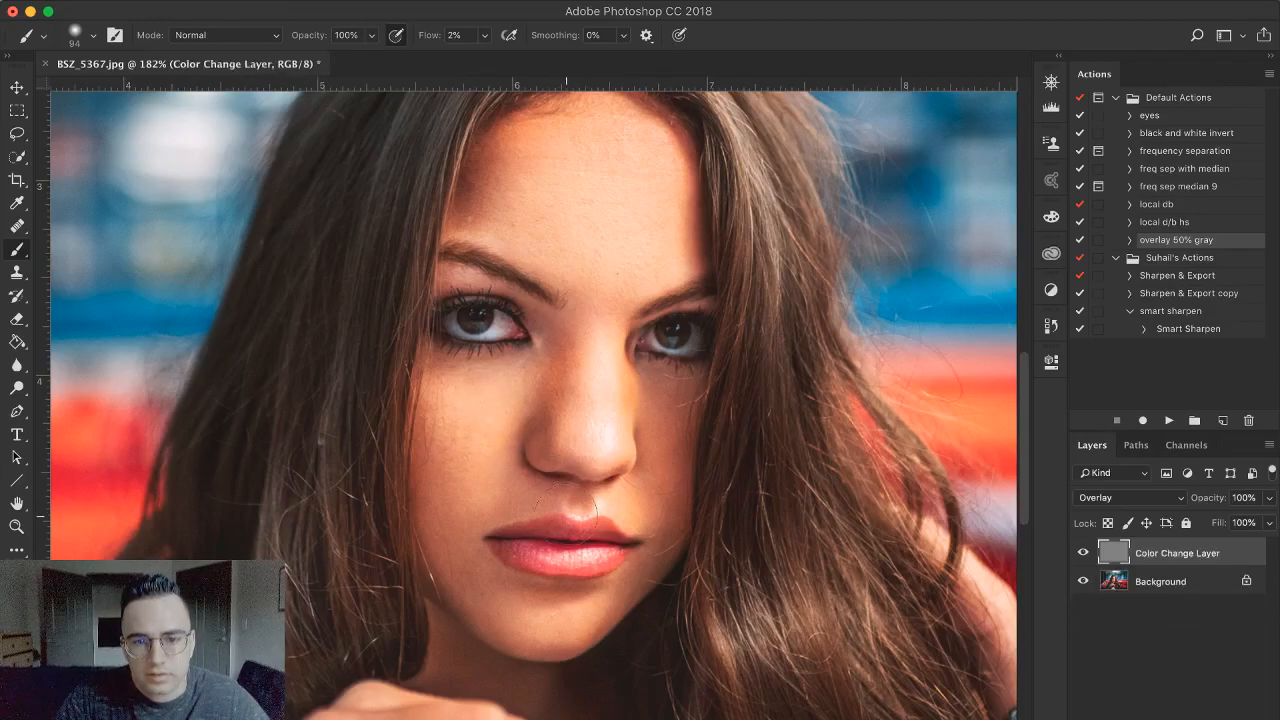
Set the brush flow to 6% and paint the skin tone over the forehead with a size 137 brush
{"action": "left_click_drag", "start_coordinate": [436, 35], "coordinate": [446, 35]}
{"action": "scroll", "coordinate": [641, 238], "scroll_direction": "down", "scroll_amount": 3}
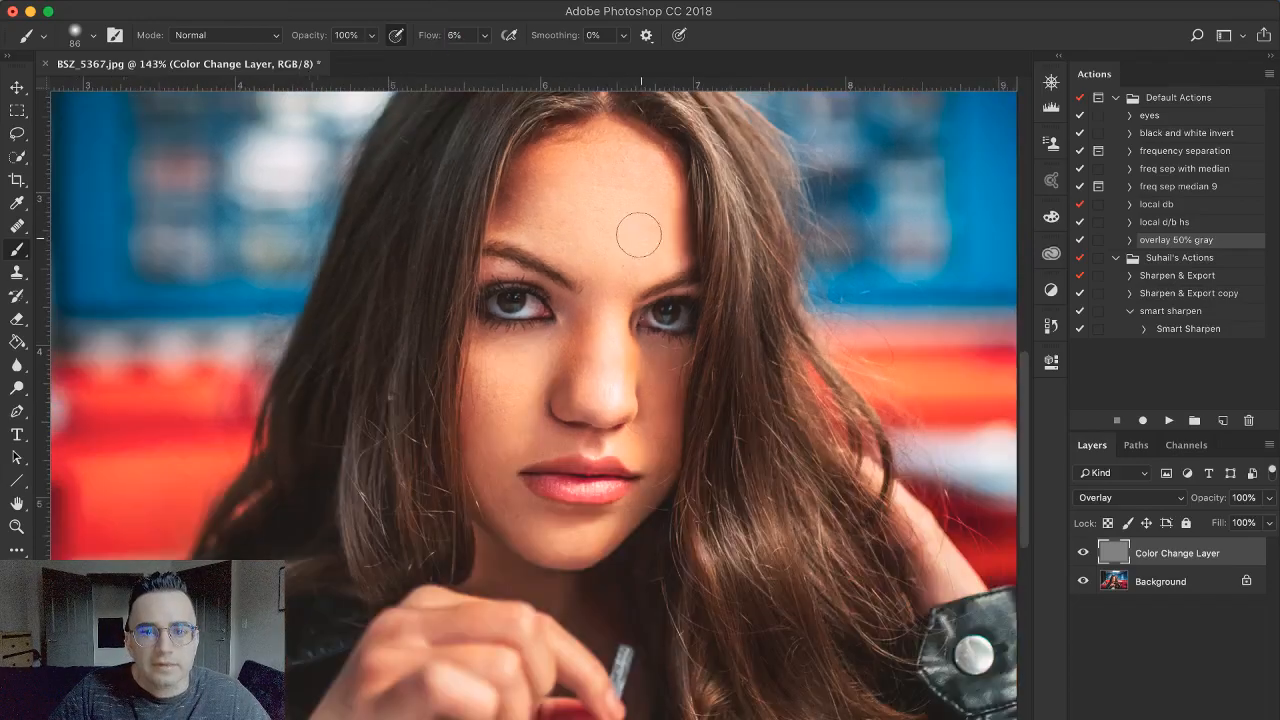
{"action": "scroll", "coordinate": [641, 238], "scroll_direction": "up", "scroll_amount": 4}
{"action": "left_click_drag", "start_coordinate": [634, 425], "coordinate": [660, 425]}
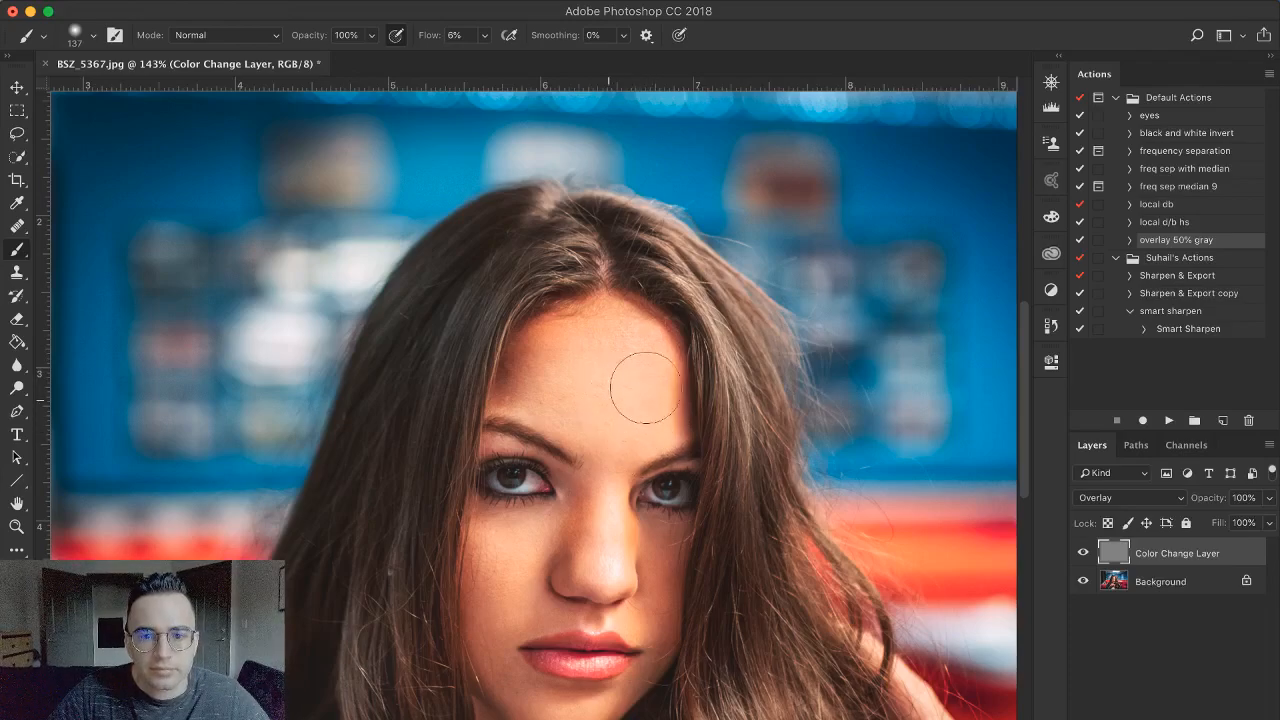
Even out the color along the nose and beside the mouth with brush sizes 43 and 20
{"action": "left_click_drag", "start_coordinate": [610, 541], "coordinate": [560, 541]}
{"action": "left_click_drag", "start_coordinate": [606, 497], "coordinate": [613, 497]}
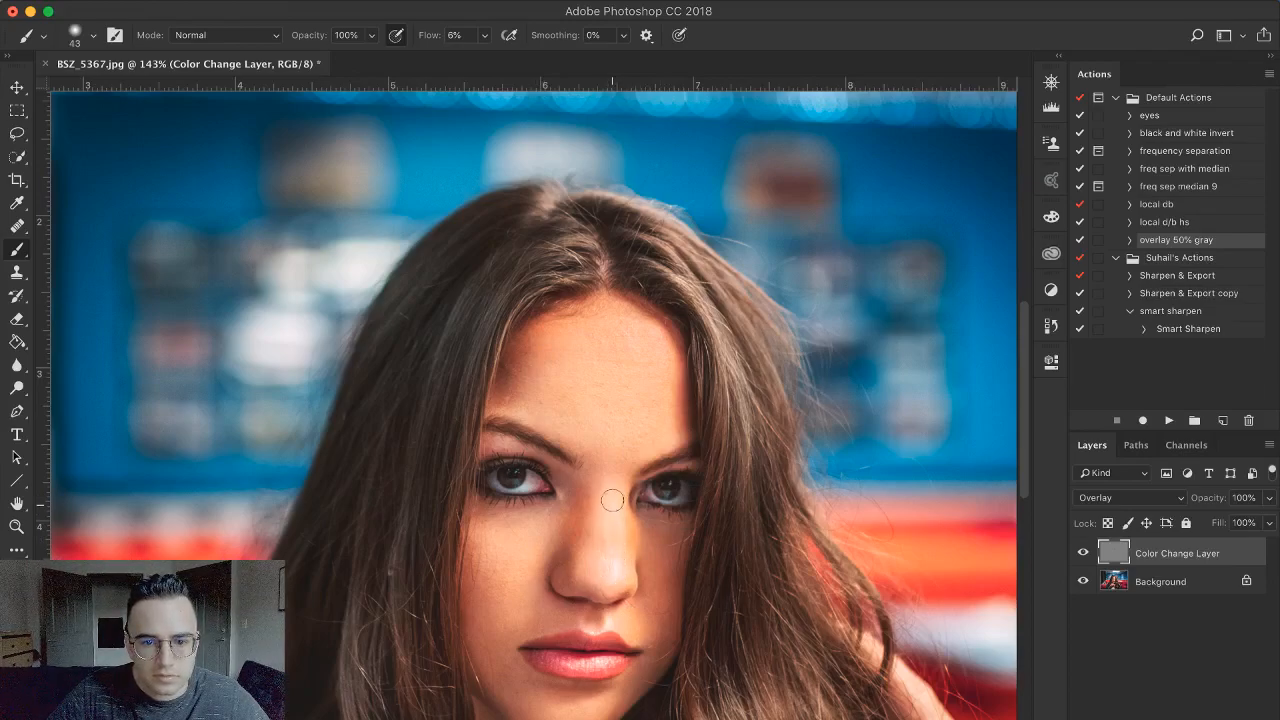
{"action": "left_click_drag", "start_coordinate": [610, 562], "coordinate": [617, 566]}
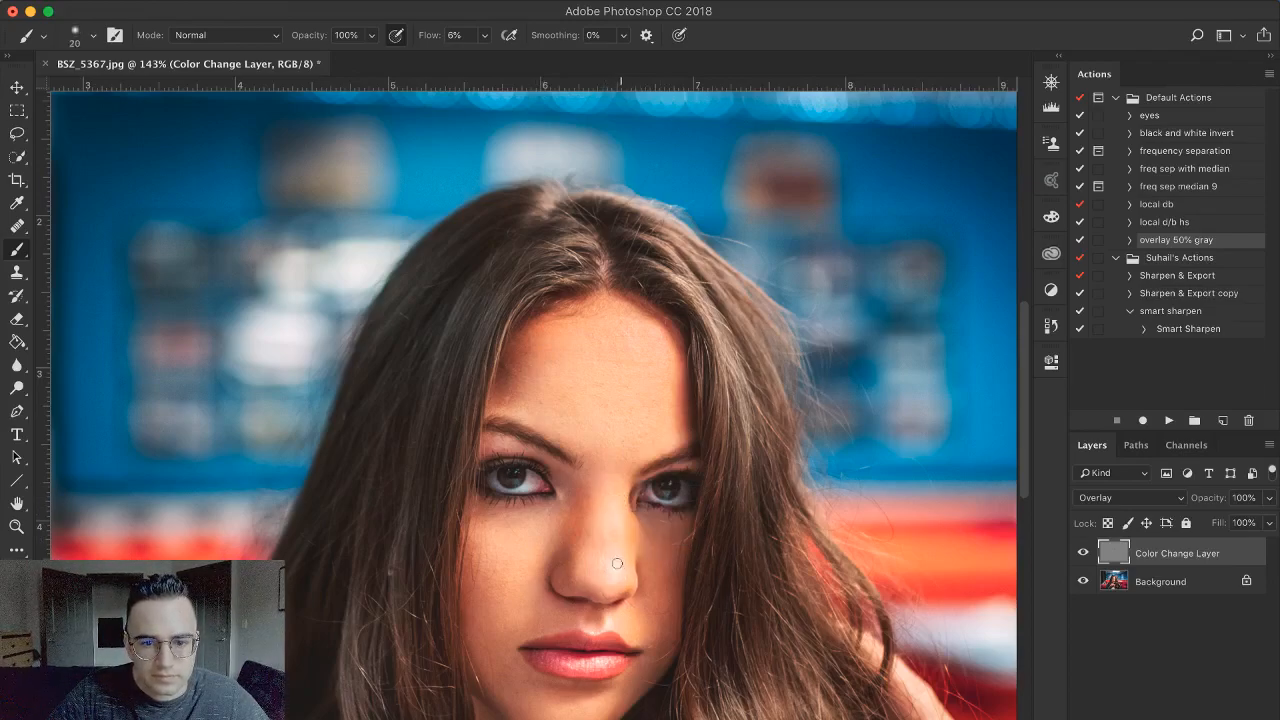
{"action": "left_click_drag", "start_coordinate": [635, 654], "coordinate": [646, 654]}
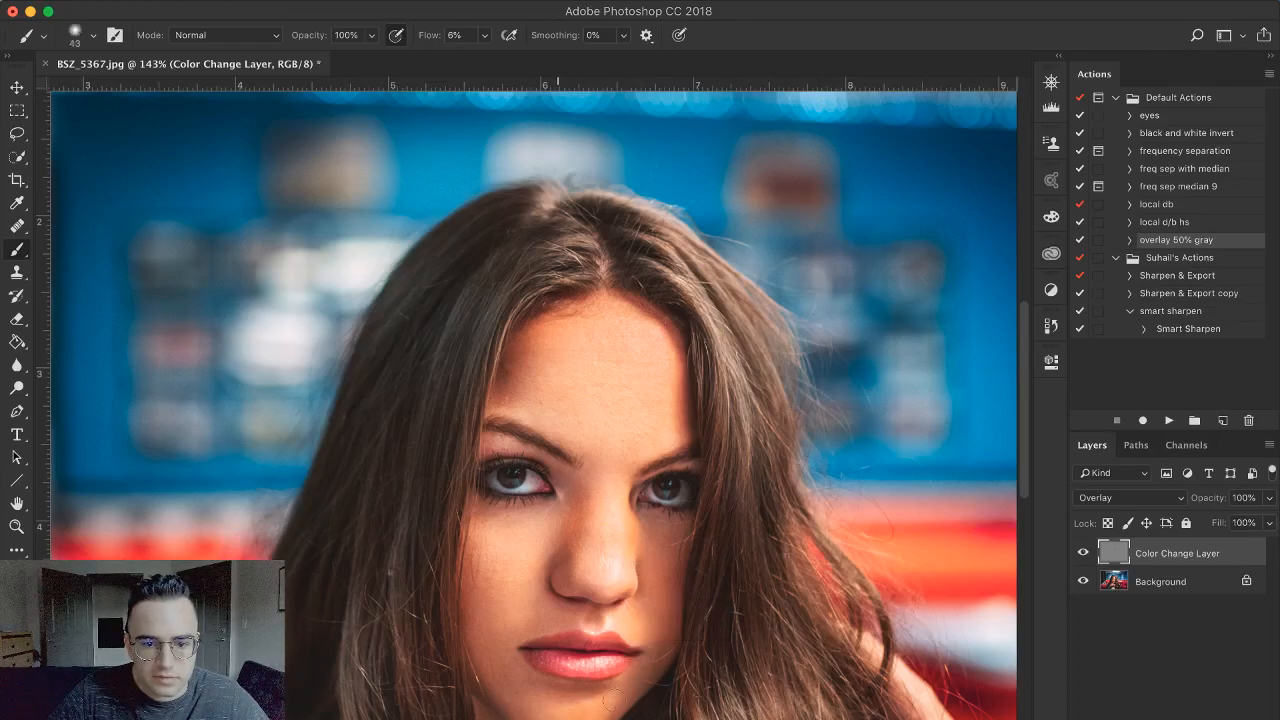
Paint the skin tone over the hand holding the straw with a size 95 brush on the Color Change Layer
{"action": "scroll", "coordinate": [671, 642], "scroll_direction": "down", "scroll_amount": 5}
{"action": "scroll", "coordinate": [604, 462], "scroll_direction": "up", "scroll_amount": 3}
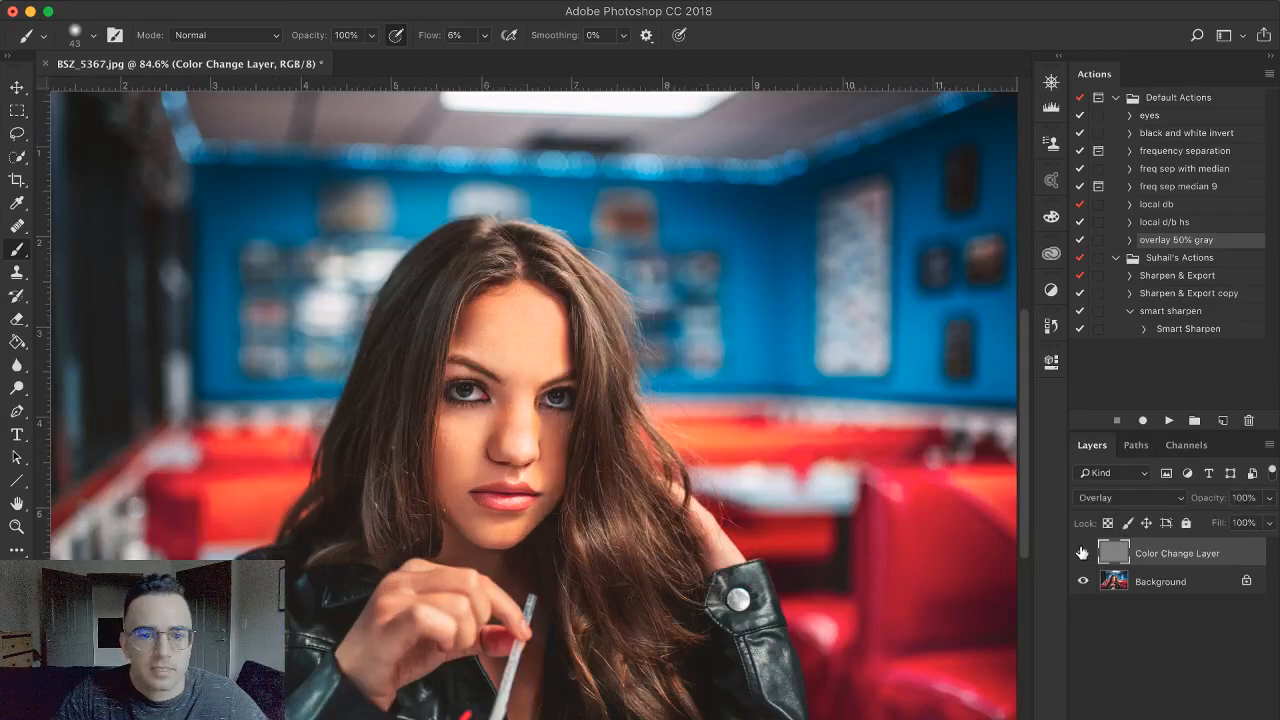
{"action": "left_click_drag", "start_coordinate": [407, 638], "coordinate": [448, 623]}
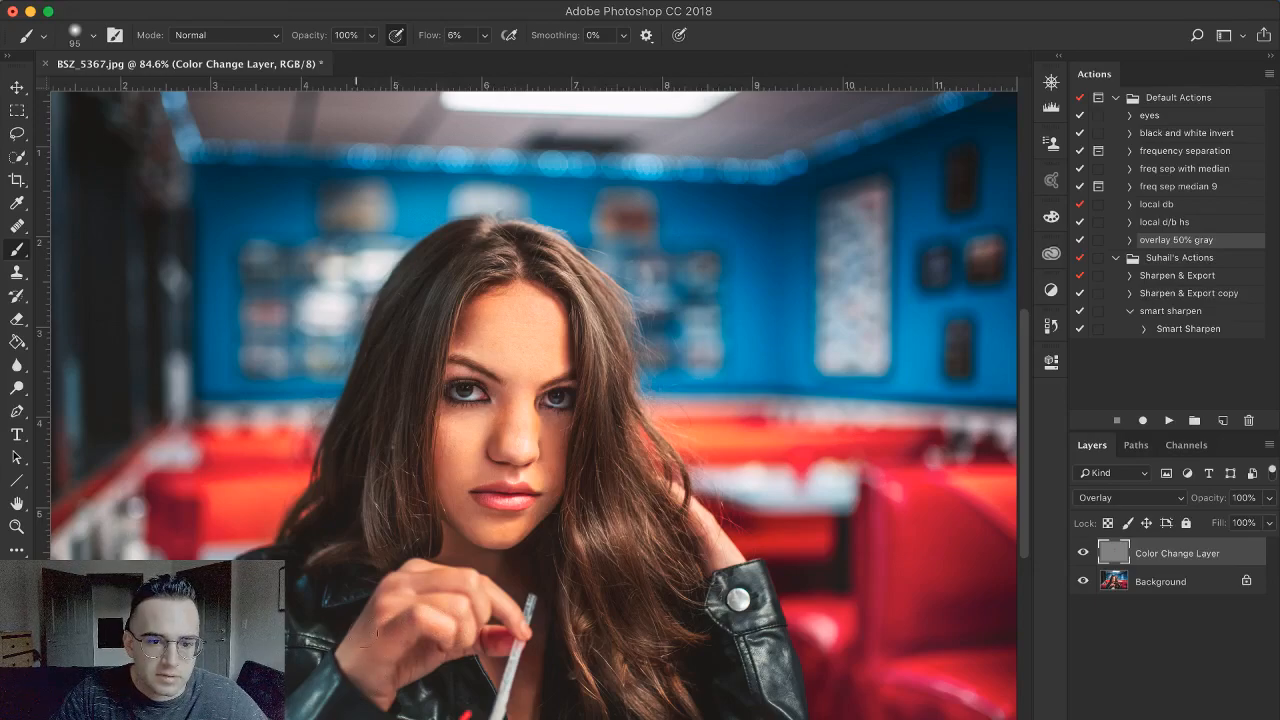
{"action": "mouse_move", "coordinate": [806, 520]}
{"action": "left_mouse_down"}
{"action": "mouse_move", "coordinate": [729, 558]}
{"action": "mouse_move", "coordinate": [552, 562]}
{"action": "left_mouse_up"}
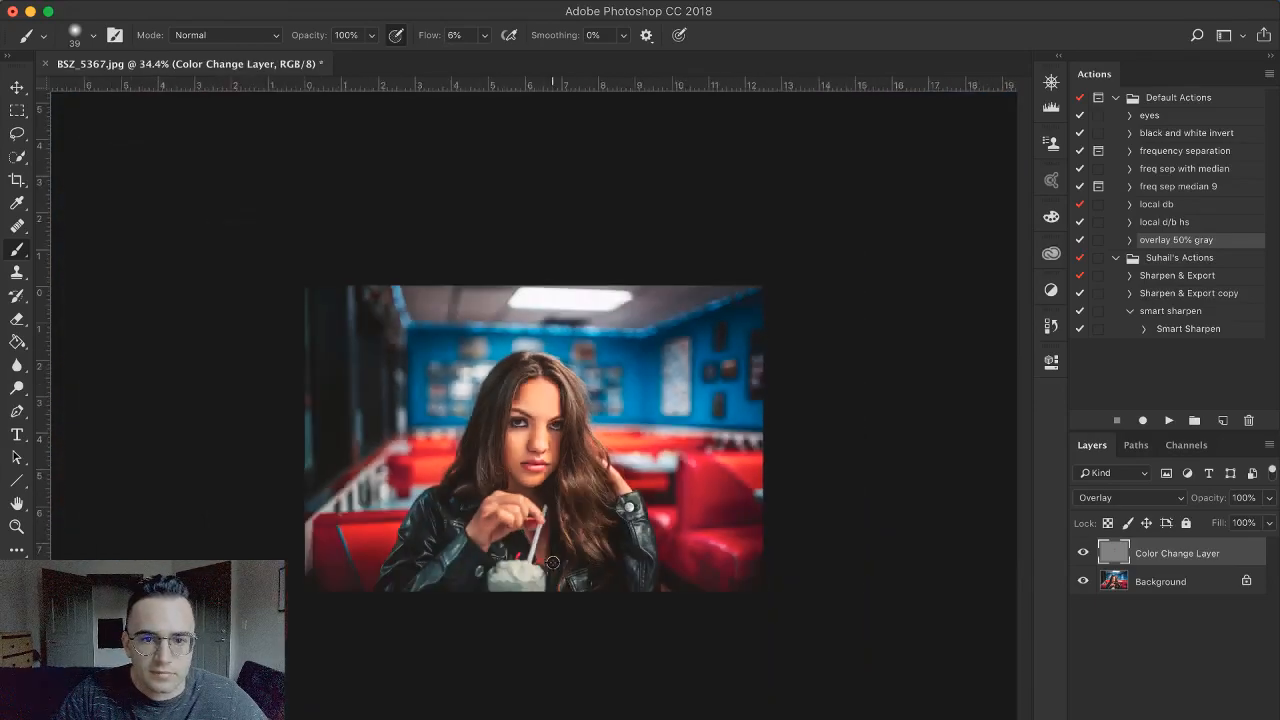
Paint the skin tone over the cheeks, nose and upper lip with brush sizes 60, 31, 26 and 33
{"action": "mouse_move", "coordinate": [505, 442]}
{"action": "left_mouse_down"}
{"action": "mouse_move", "coordinate": [514, 461]}
{"action": "mouse_move", "coordinate": [532, 456]}
{"action": "left_mouse_up"}
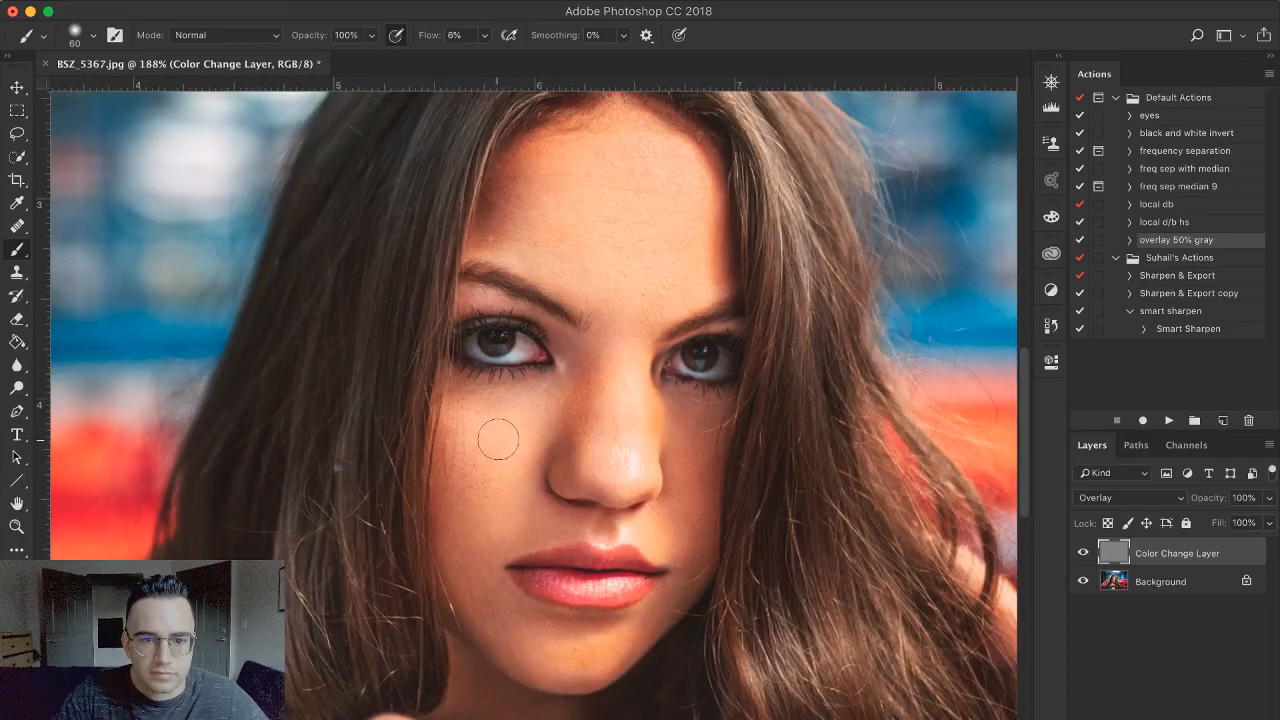
{"action": "mouse_move", "coordinate": [625, 448]}
{"action": "left_mouse_down"}
{"action": "mouse_move", "coordinate": [598, 447]}
{"action": "mouse_move", "coordinate": [617, 456]}
{"action": "left_mouse_up"}
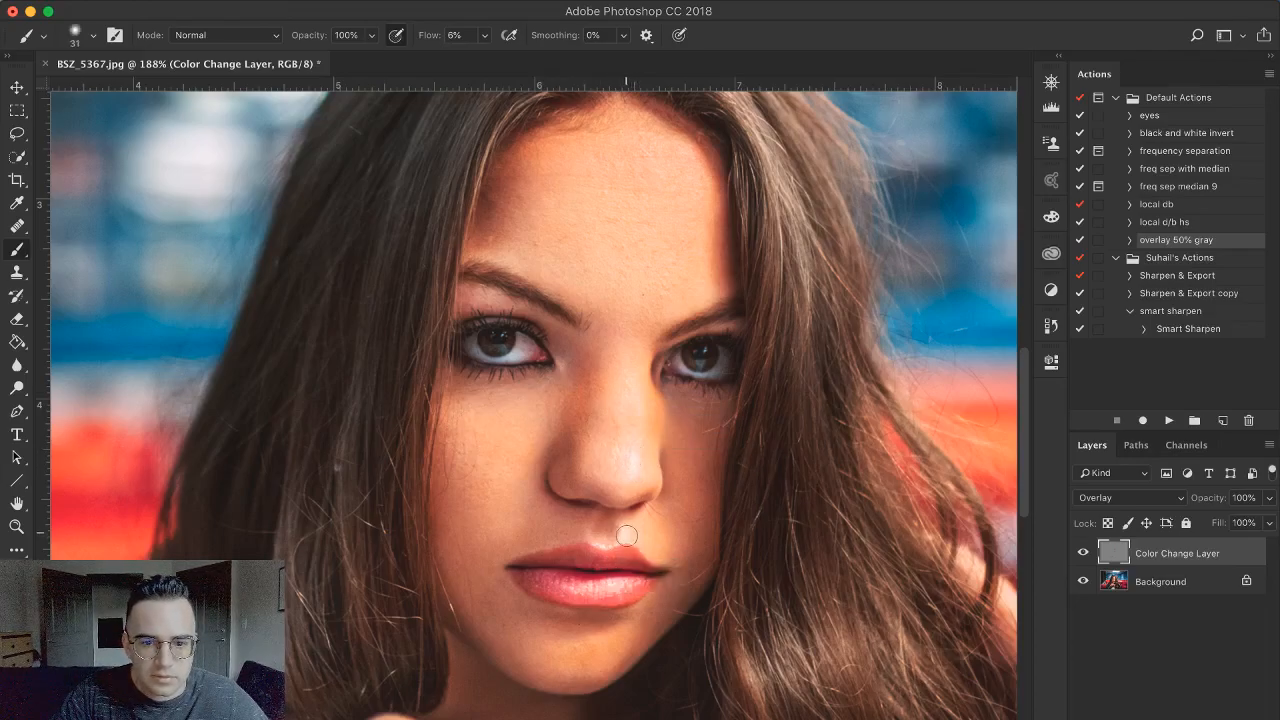
{"action": "mouse_move", "coordinate": [649, 538]}
{"action": "left_mouse_down"}
{"action": "mouse_move", "coordinate": [677, 540]}
{"action": "mouse_move", "coordinate": [666, 517]}
{"action": "mouse_move", "coordinate": [691, 526]}
{"action": "left_mouse_up"}
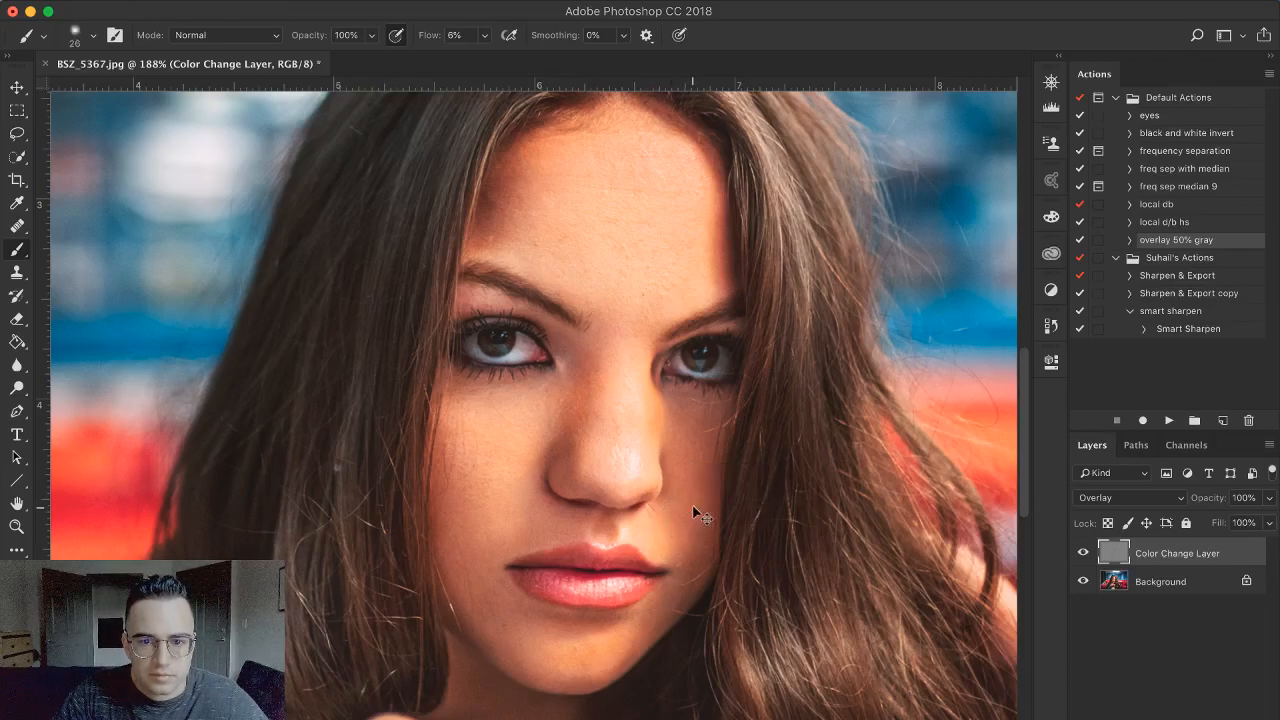
{"action": "left_click_drag", "start_coordinate": [692, 407], "coordinate": [699, 407]}
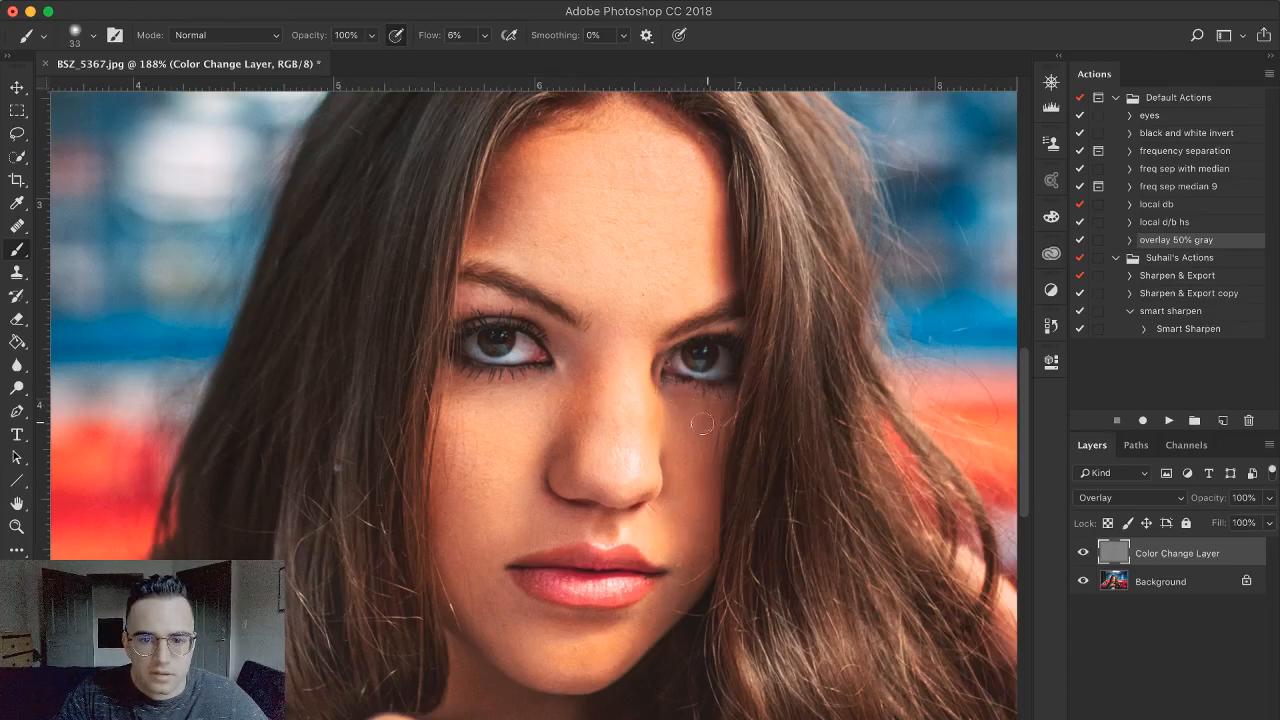
Check the color correction across the whole portrait and lower the Color Change Layer's opacity to 50%
{"action": "scroll", "coordinate": [714, 430], "scroll_direction": "down", "scroll_amount": 8}
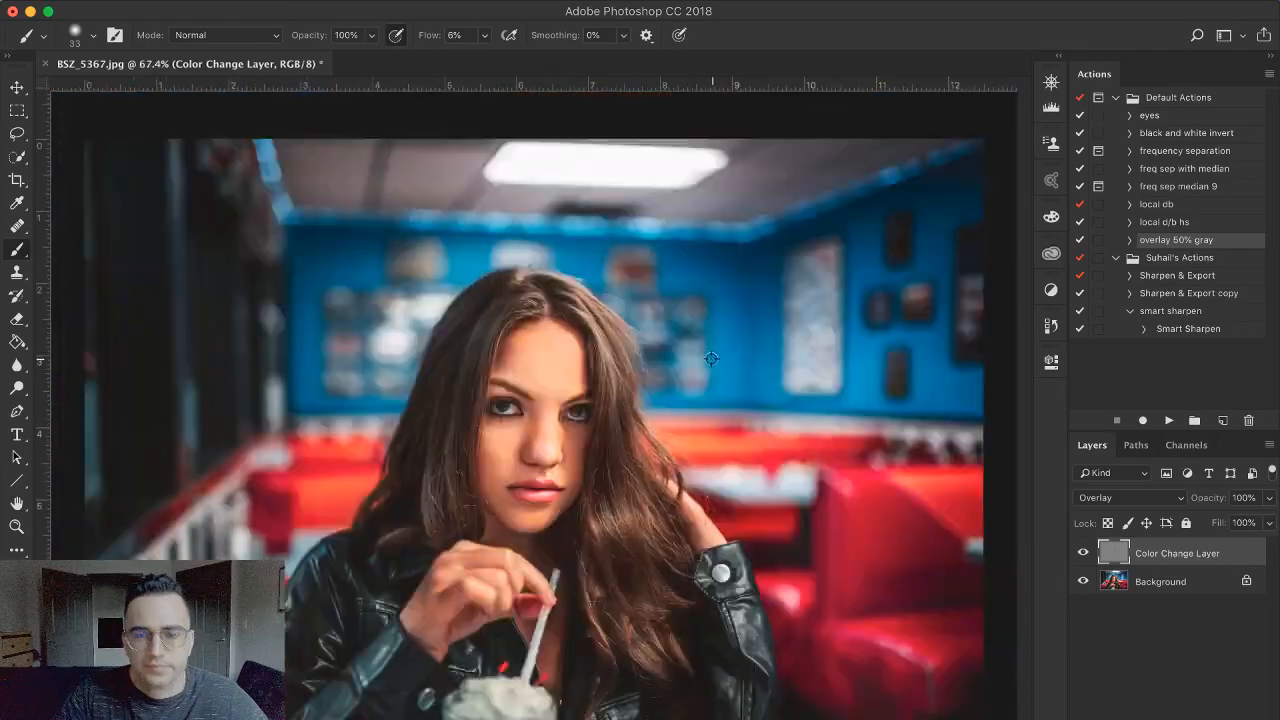
{"action": "scroll", "coordinate": [566, 477], "scroll_direction": "up", "scroll_amount": 6}
{"action": "scroll", "coordinate": [460, 658], "scroll_direction": "down", "scroll_amount": 2}
{"action": "scroll", "coordinate": [460, 658], "scroll_direction": "down", "scroll_amount": 4}
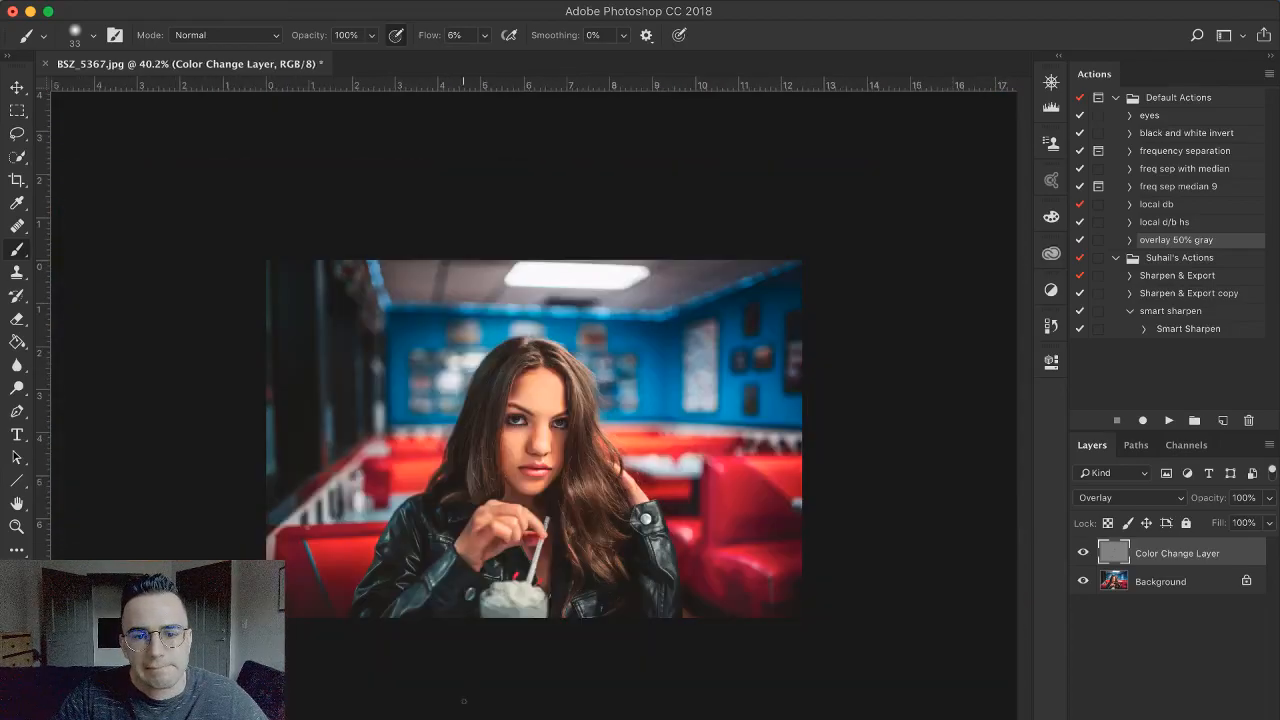
{"action": "left_click_drag", "start_coordinate": [1218, 506], "coordinate": [1157, 499]}
Compare the portrait with and without the Color Change Layer, at full view and close to the face
{"action": "left_click", "coordinate": [1082, 555]}
{"action": "left_click", "coordinate": [1082, 555]}
{"action": "left_click", "coordinate": [1082, 555]}
{"action": "left_click", "coordinate": [1082, 555]}
{"action": "left_click", "coordinate": [1082, 555]}
{"action": "left_click", "coordinate": [1082, 555]}
{"action": "scroll", "coordinate": [540, 460], "scroll_direction": "up", "scroll_amount": 4}
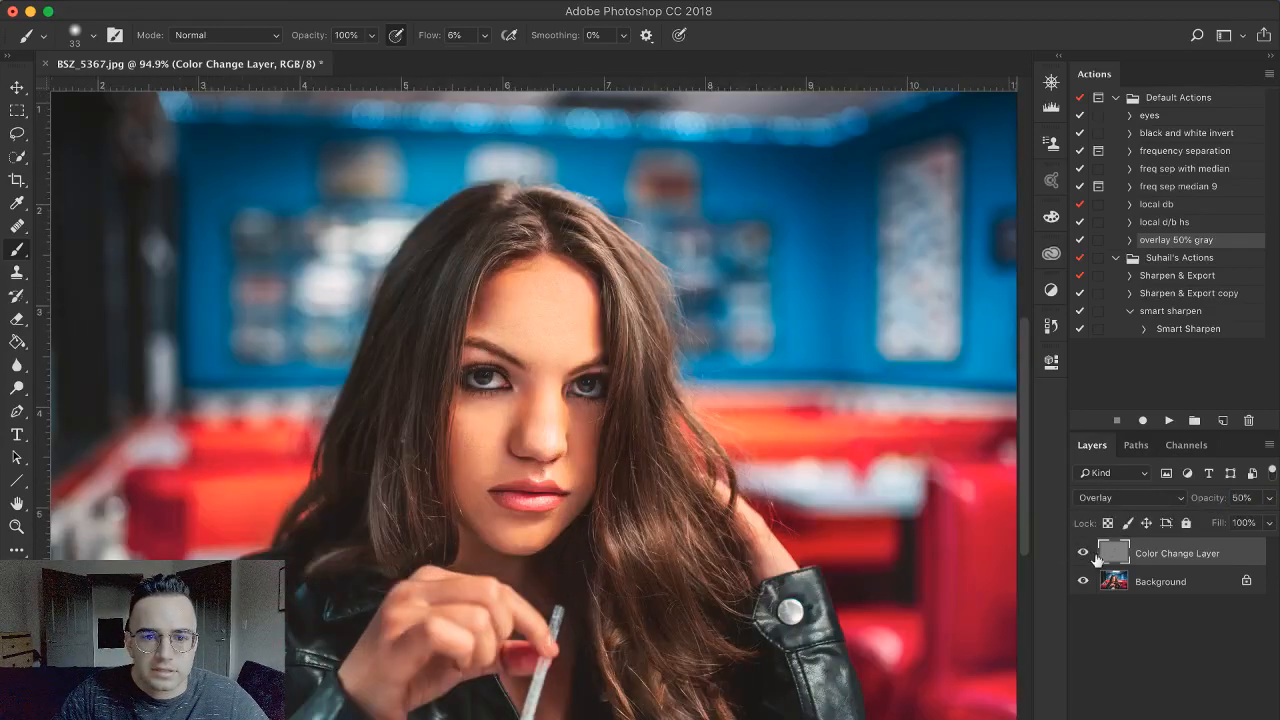
{"action": "left_click", "coordinate": [1082, 553]}
{"action": "left_click", "coordinate": [1082, 553]}
{"action": "left_click", "coordinate": [1082, 553]}
{"action": "left_click", "coordinate": [1082, 553]}
{"action": "left_click", "coordinate": [1082, 553]}
{"action": "left_click", "coordinate": [1082, 553]}
Merge the Color Change Layer down into the Background
{"action": "scroll", "coordinate": [596, 514], "scroll_direction": "down", "scroll_amount": 3}
{"action": "key", "text": "super+e"}
{"action": "scroll", "coordinate": [525, 425], "scroll_direction": "up", "scroll_amount": 8}
{"action": "scroll", "coordinate": [644, 580], "scroll_direction": "down", "scroll_amount": 8}
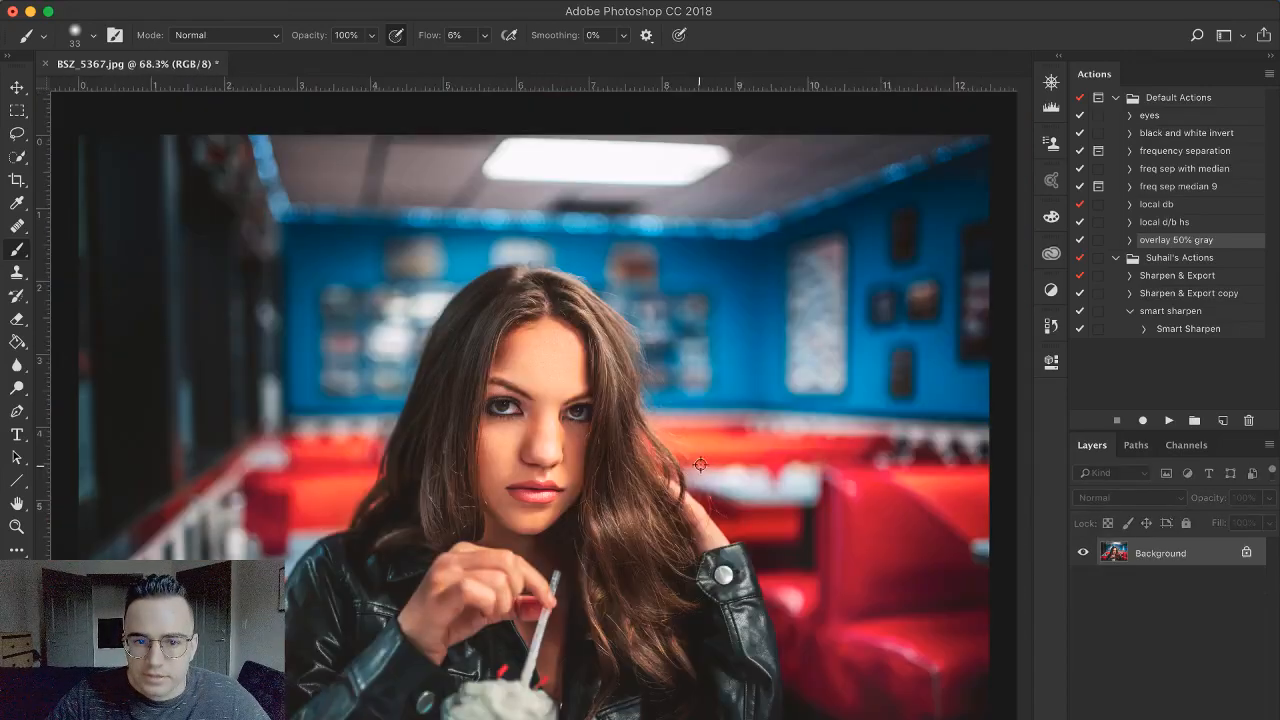
Run the local db action to add Dodge and Burn curves layers, and check the Dodge curve's properties
{"action": "left_click", "coordinate": [1160, 205]}
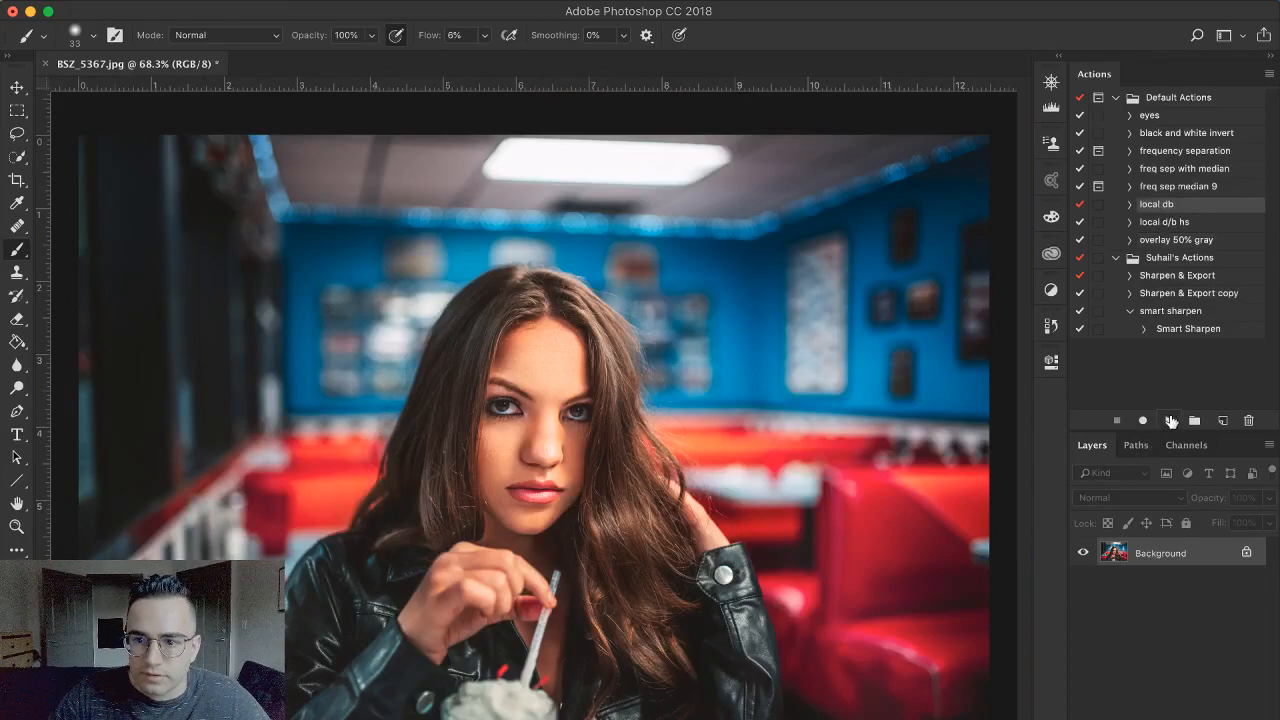
{"action": "left_click", "coordinate": [1169, 420]}
{"action": "scroll", "coordinate": [634, 399], "scroll_direction": "up", "scroll_amount": 10}
{"action": "double_click", "coordinate": [1128, 575]}
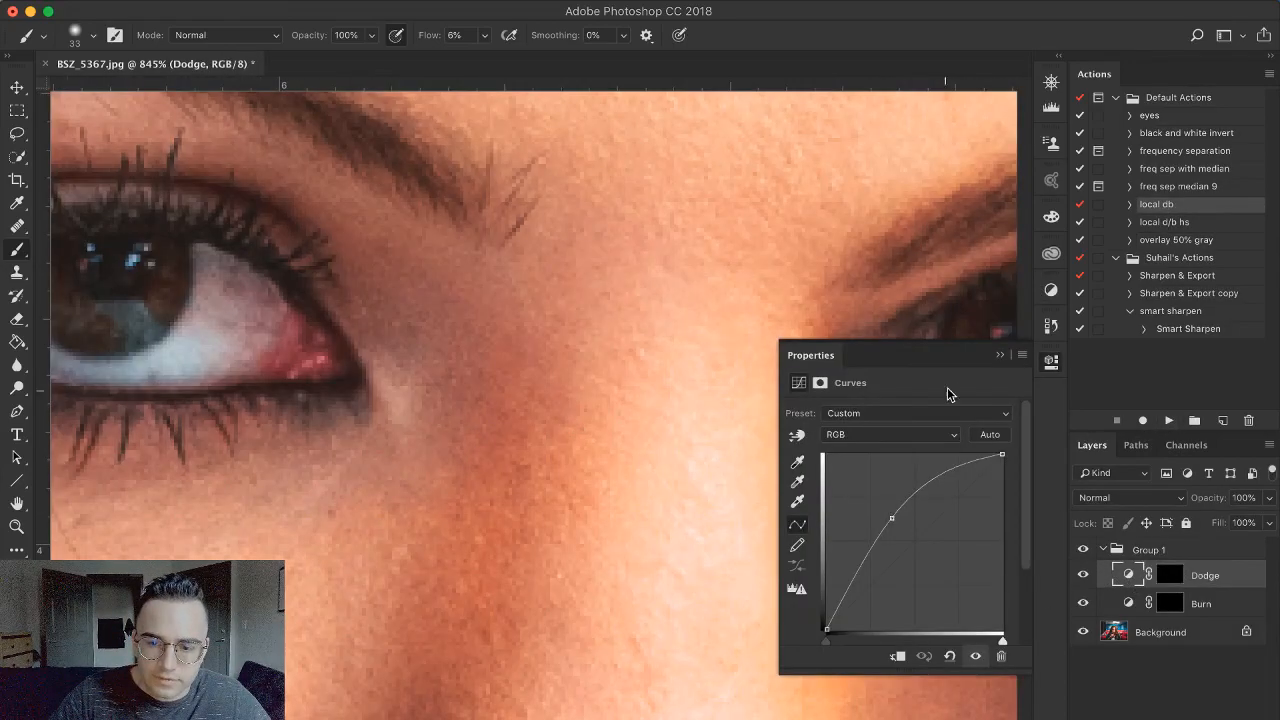
{"action": "left_click", "coordinate": [1000, 355]}
Paint over both eyes on the Dodge layer's mask with a size 20 brush at 6% flow to brighten them
{"action": "scroll", "coordinate": [408, 440], "scroll_direction": "down", "scroll_amount": 2}
{"action": "scroll", "coordinate": [322, 432], "scroll_direction": "up", "scroll_amount": 3}
{"action": "scroll", "coordinate": [239, 409], "scroll_direction": "left", "scroll_amount": 3}
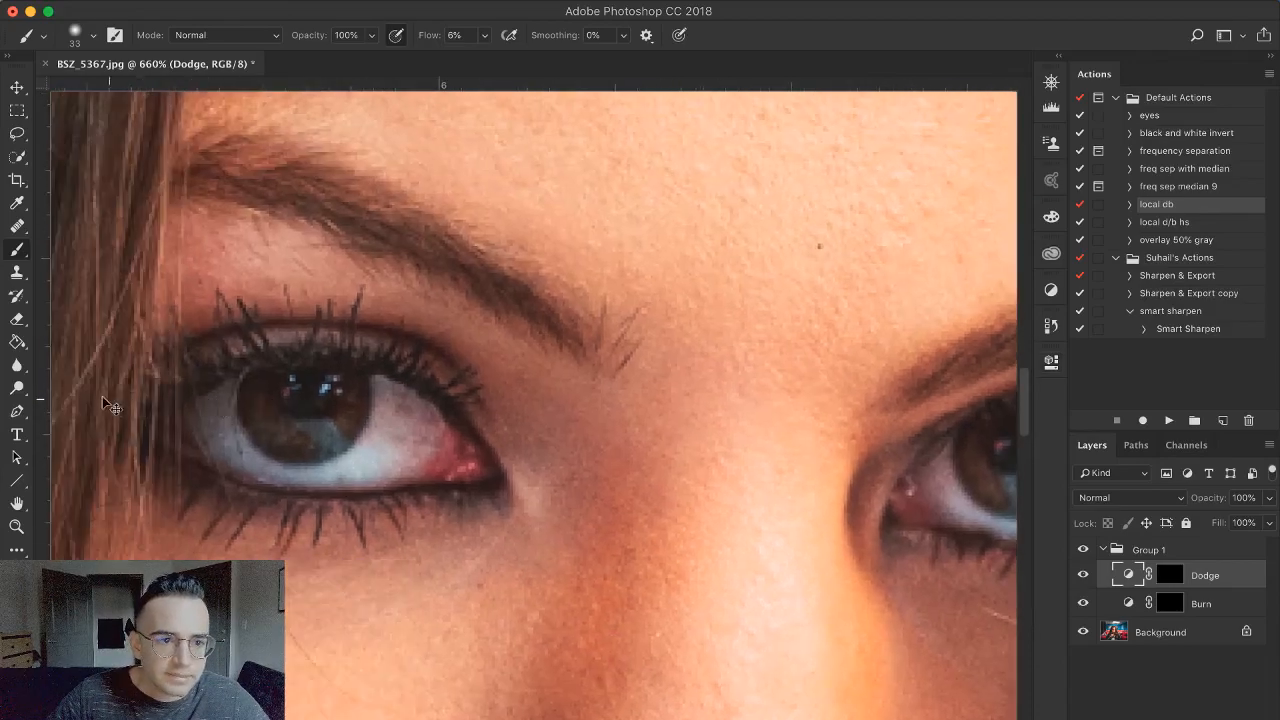
{"action": "key", "text": "bracketright"}
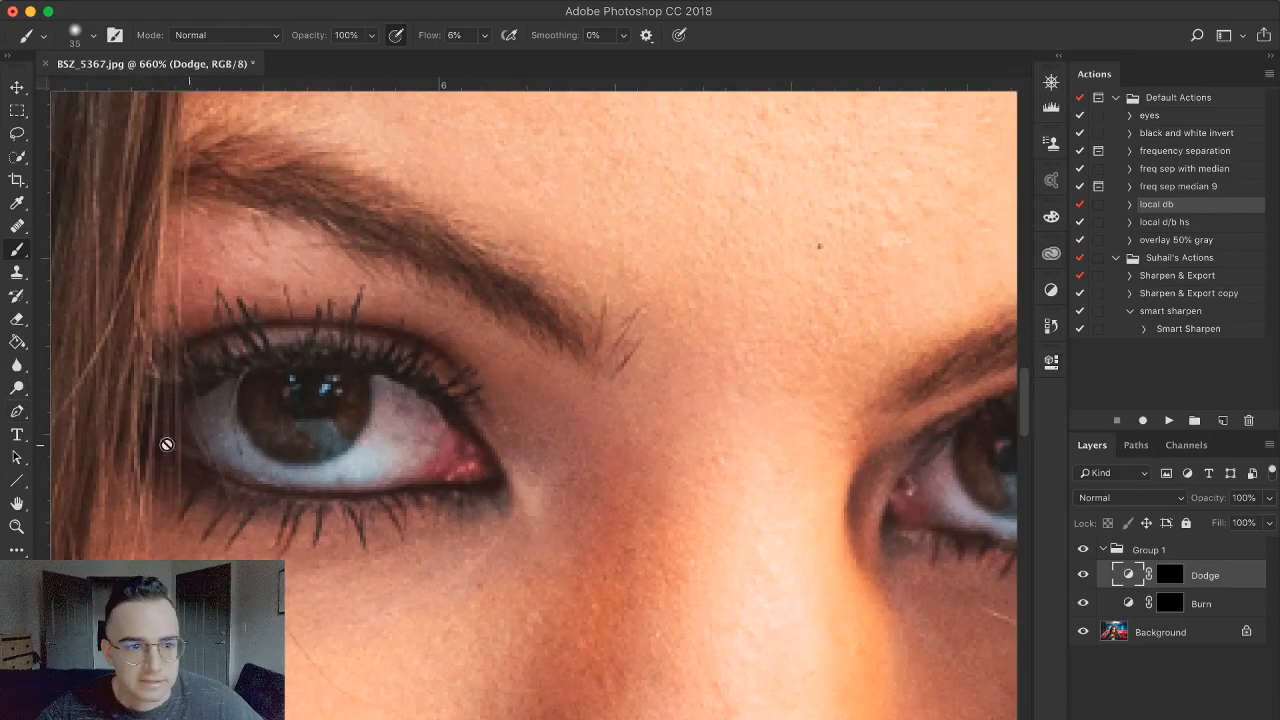
{"action": "left_click", "coordinate": [1170, 575]}
{"action": "key", "text": "bracketleft"}
{"action": "key", "text": "bracketleft"}
{"action": "key", "text": "bracketleft"}
{"action": "mouse_move", "coordinate": [410, 432]}
{"action": "left_mouse_down"}
{"action": "mouse_move", "coordinate": [420, 398]}
{"action": "mouse_move", "coordinate": [412, 451]}
{"action": "mouse_move", "coordinate": [345, 463]}
{"action": "mouse_move", "coordinate": [214, 404]}
{"action": "left_mouse_up"}
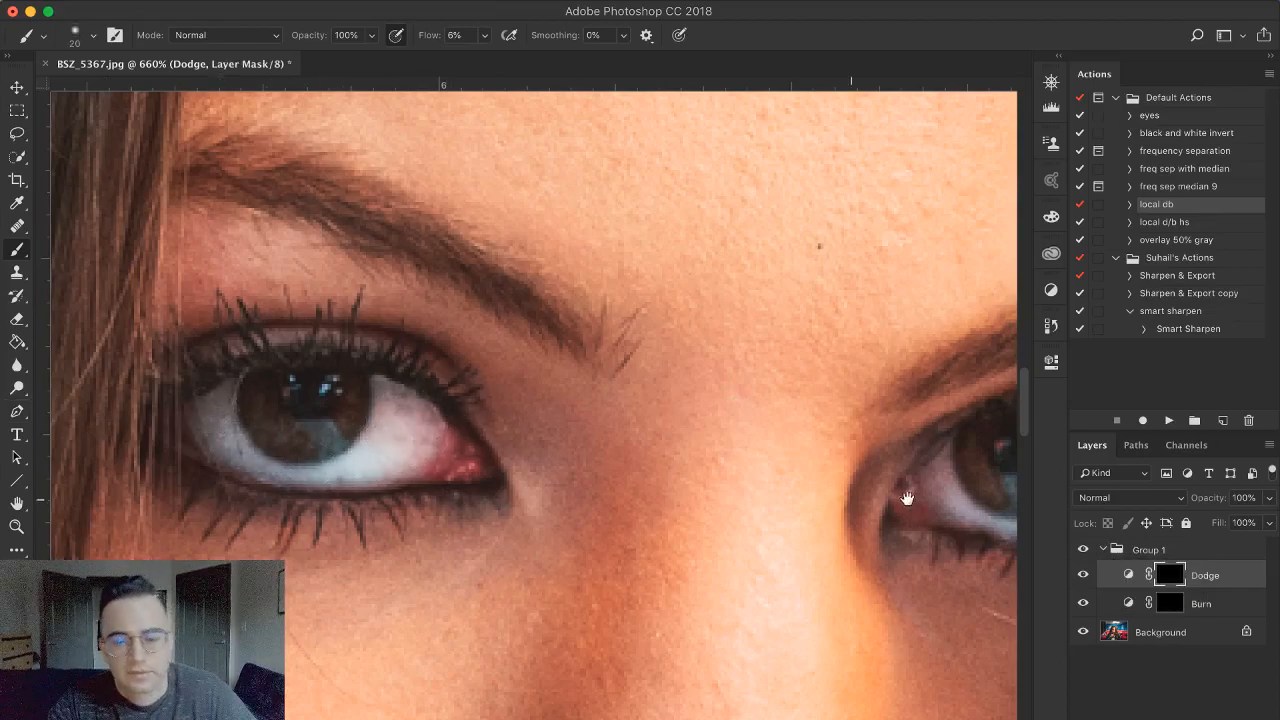
{"action": "left_click_drag", "start_coordinate": [877, 500], "coordinate": [461, 509]}
{"action": "mouse_move", "coordinate": [678, 484]}
{"action": "left_mouse_down"}
{"action": "mouse_move", "coordinate": [611, 534]}
{"action": "mouse_move", "coordinate": [548, 516]}
{"action": "mouse_move", "coordinate": [510, 480]}
{"action": "left_mouse_up"}
Compare the portrait with and without the dodge and burn group at full view and closer up
{"action": "key", "text": "super+minus"}
{"action": "key", "text": "super+minus"}
{"action": "key", "text": "super+minus"}
{"action": "key", "text": "super+minus"}
{"action": "key", "text": "super+minus"}
{"action": "key", "text": "super+minus"}
{"action": "key", "text": "super+minus"}
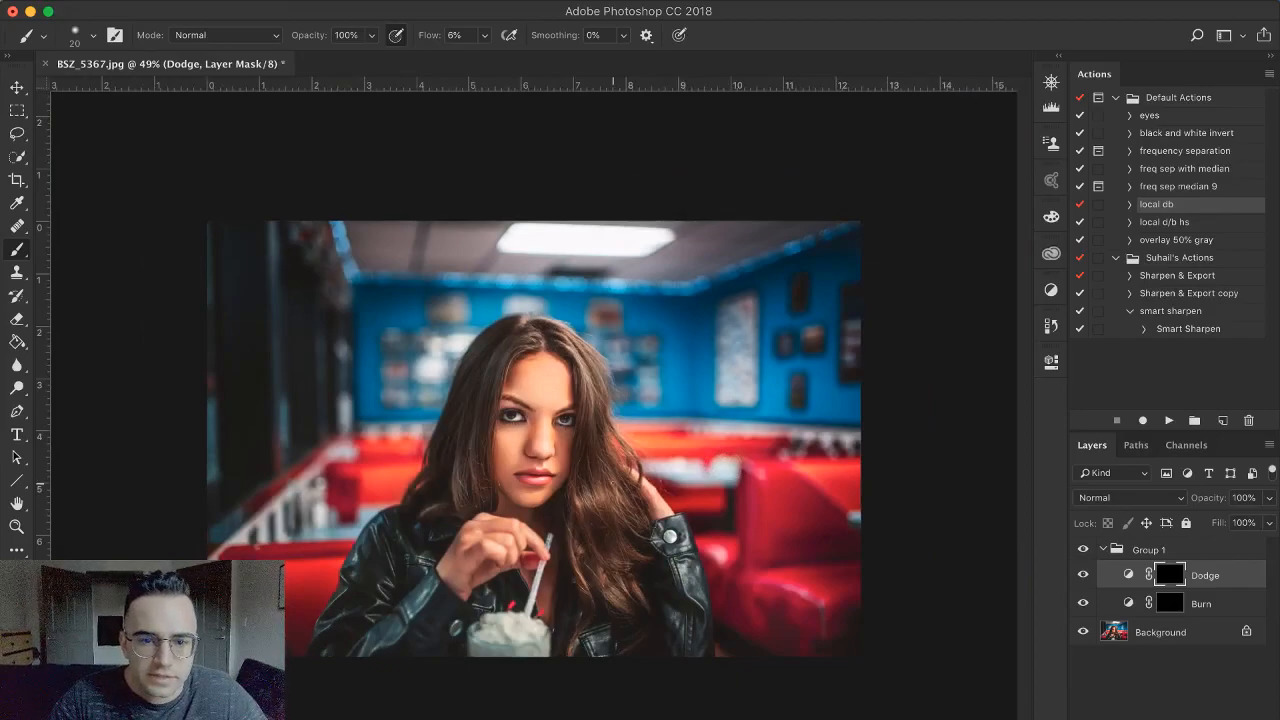
{"action": "scroll", "coordinate": [613, 483], "scroll_direction": "up", "scroll_amount": 5}
{"action": "left_click", "coordinate": [1082, 549]}
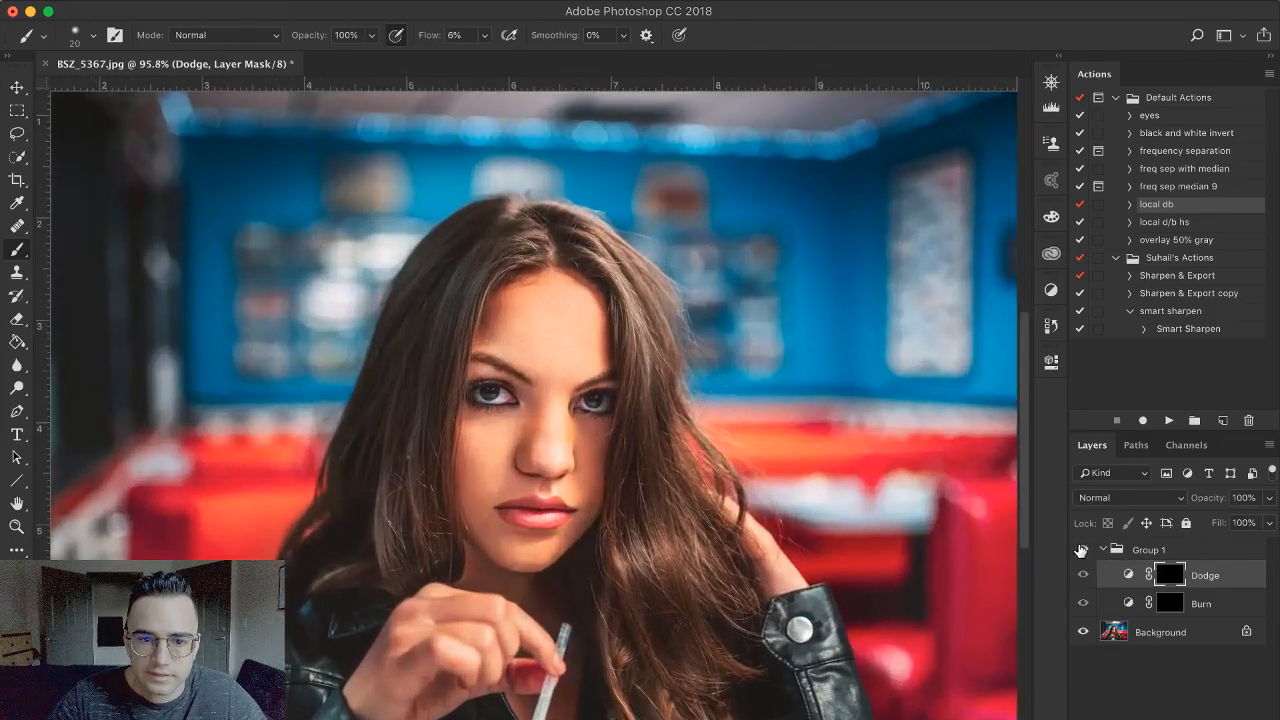
{"action": "left_click", "coordinate": [1082, 549]}
Darken details around the eyes on the Burn layer's mask with a size 8 brush, checking the result at several distances
{"action": "scroll", "coordinate": [540, 440], "scroll_direction": "up", "scroll_amount": 5}
{"action": "scroll", "coordinate": [498, 357], "scroll_direction": "up", "scroll_amount": 1}
{"action": "left_click_drag", "start_coordinate": [729, 431], "coordinate": [760, 526]}
{"action": "left_click", "coordinate": [1173, 605]}
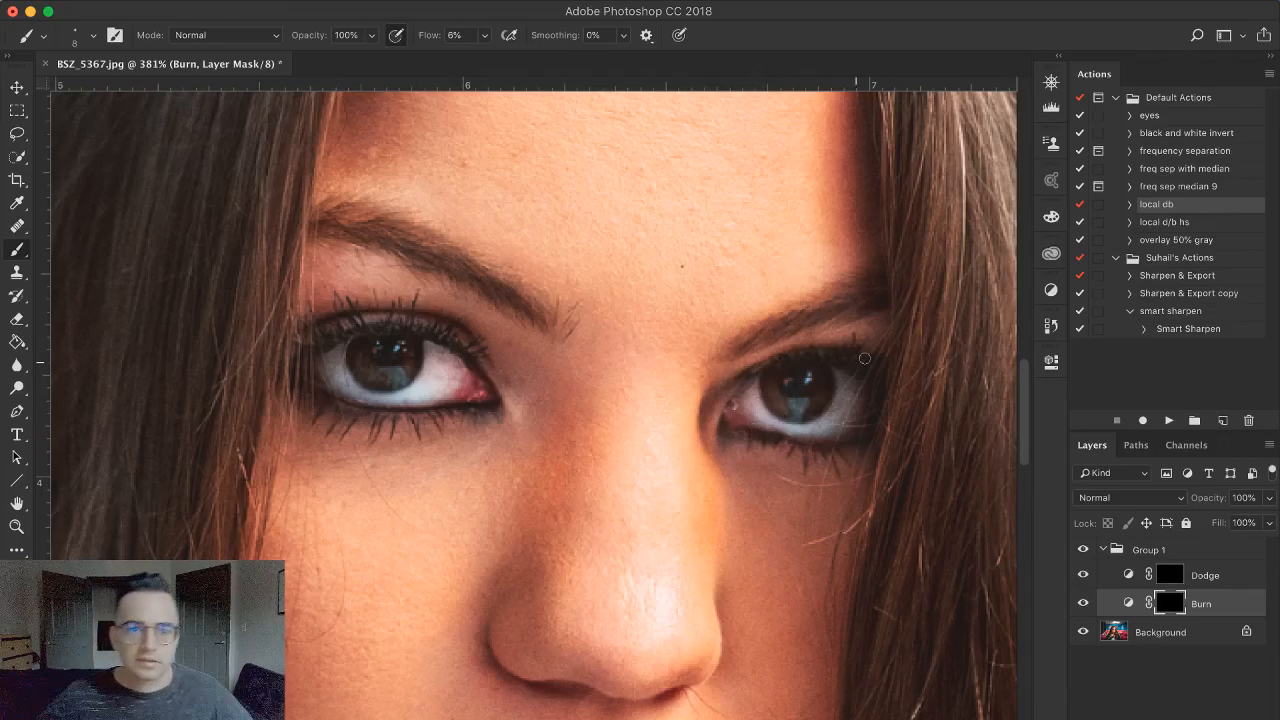
{"action": "scroll", "coordinate": [717, 419], "scroll_direction": "down", "scroll_amount": 8}
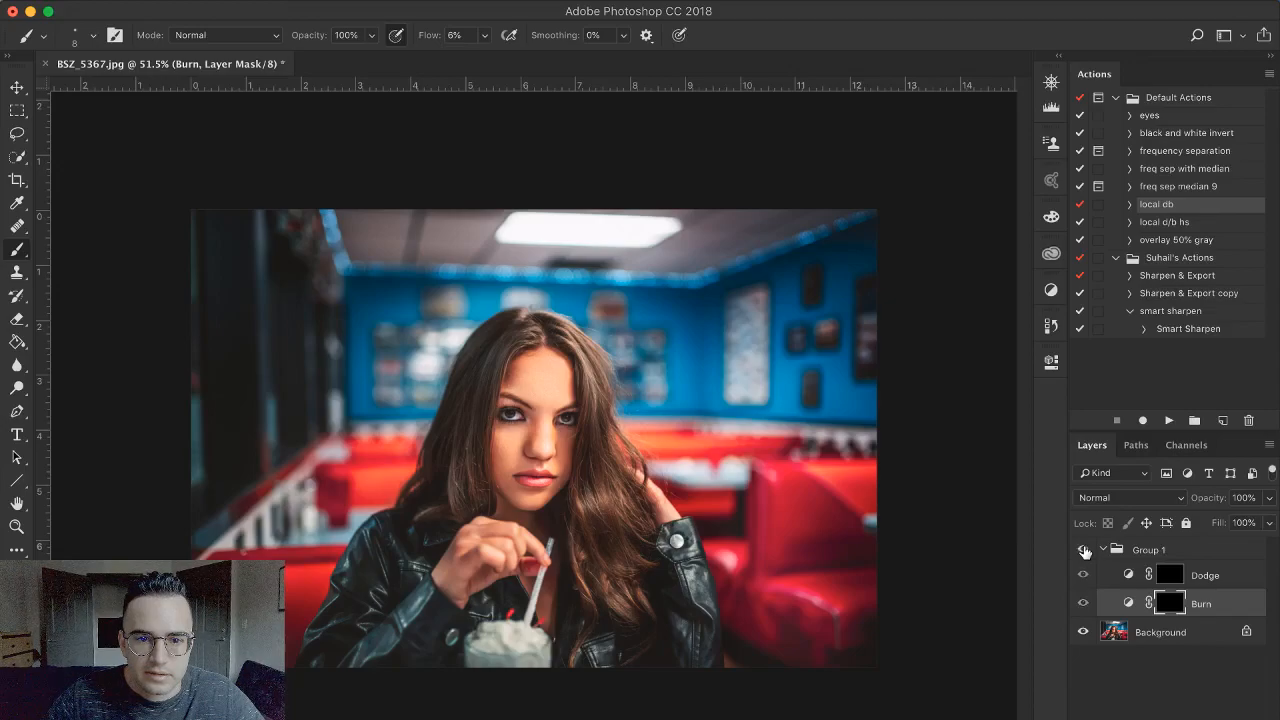
{"action": "scroll", "coordinate": [560, 450], "scroll_direction": "down", "scroll_amount": 5}
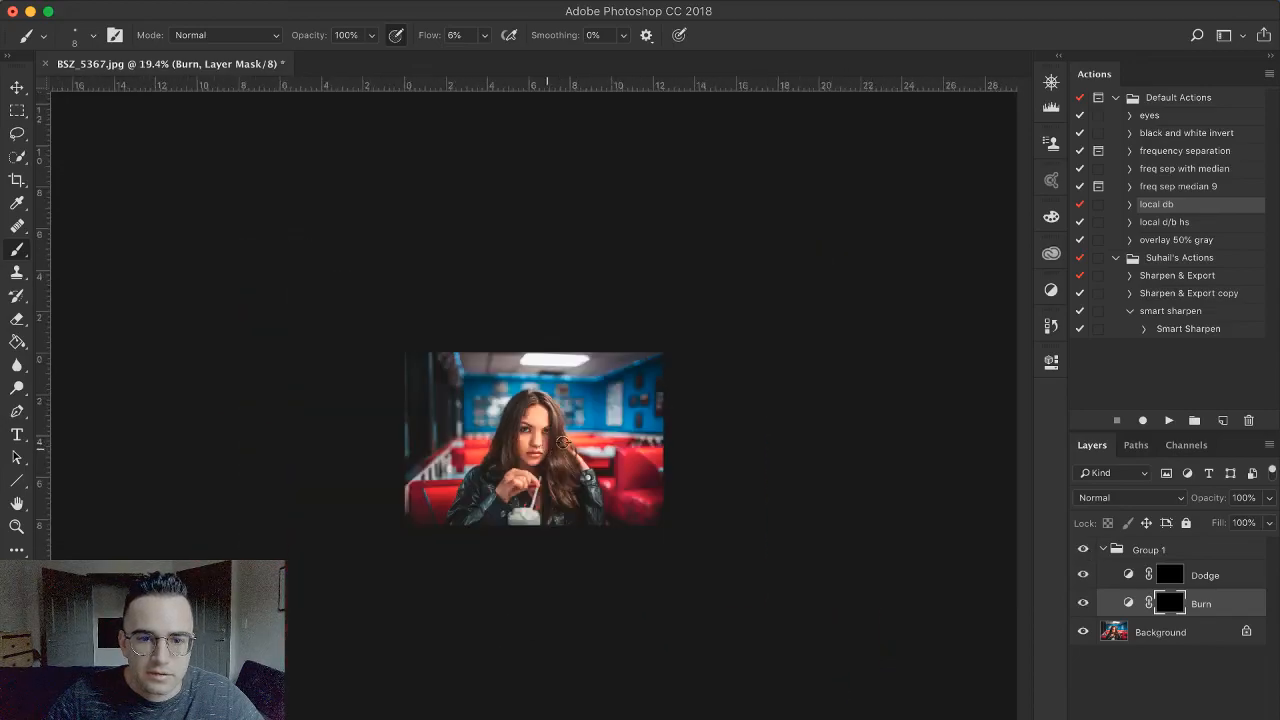
{"action": "scroll", "coordinate": [556, 447], "scroll_direction": "up", "scroll_amount": 5}
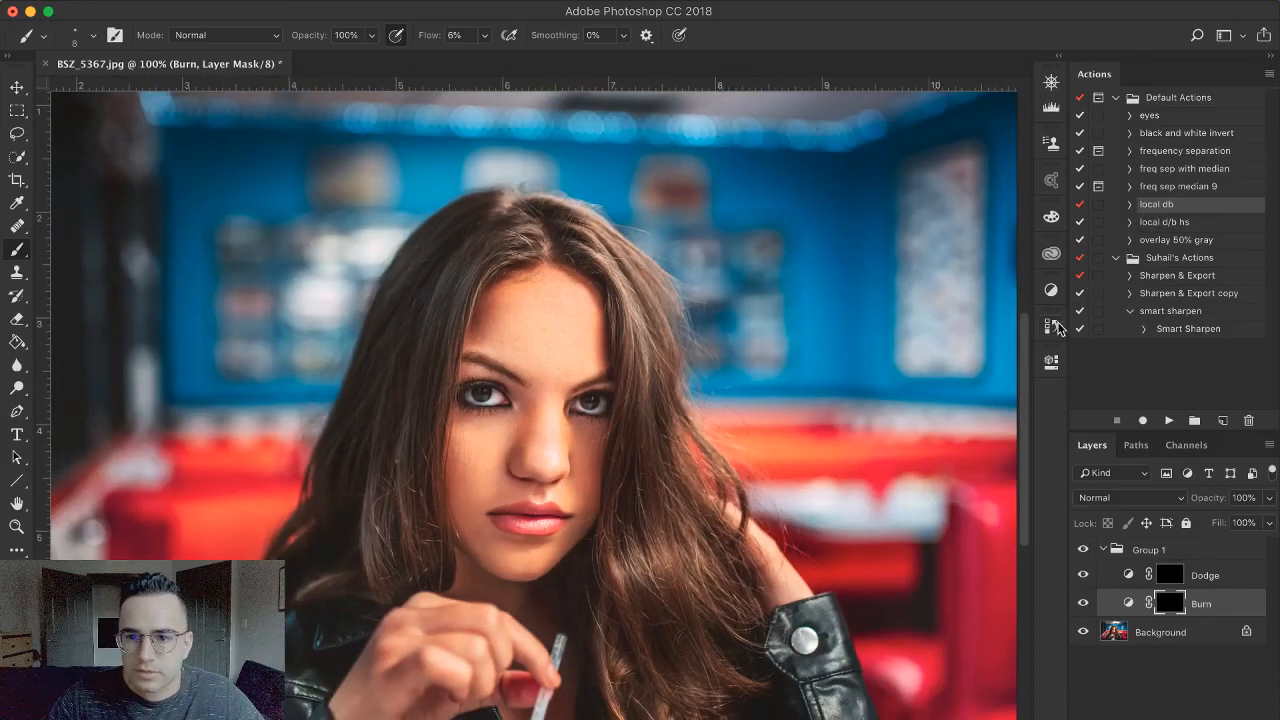
Undo the eye dodge and burn strokes and the local db layers, returning to the single Background layer
{"action": "left_click", "coordinate": [1053, 326]}
{"action": "mouse_move", "coordinate": [1022, 714]}
{"action": "left_mouse_down"}
{"action": "mouse_move", "coordinate": [1020, 383]}
{"action": "mouse_move", "coordinate": [951, 283]}
{"action": "left_mouse_up"}
{"action": "left_click", "coordinate": [951, 283]}
{"action": "key", "text": "super+z"}
{"action": "scroll", "coordinate": [668, 400], "scroll_direction": "down", "scroll_amount": 5}
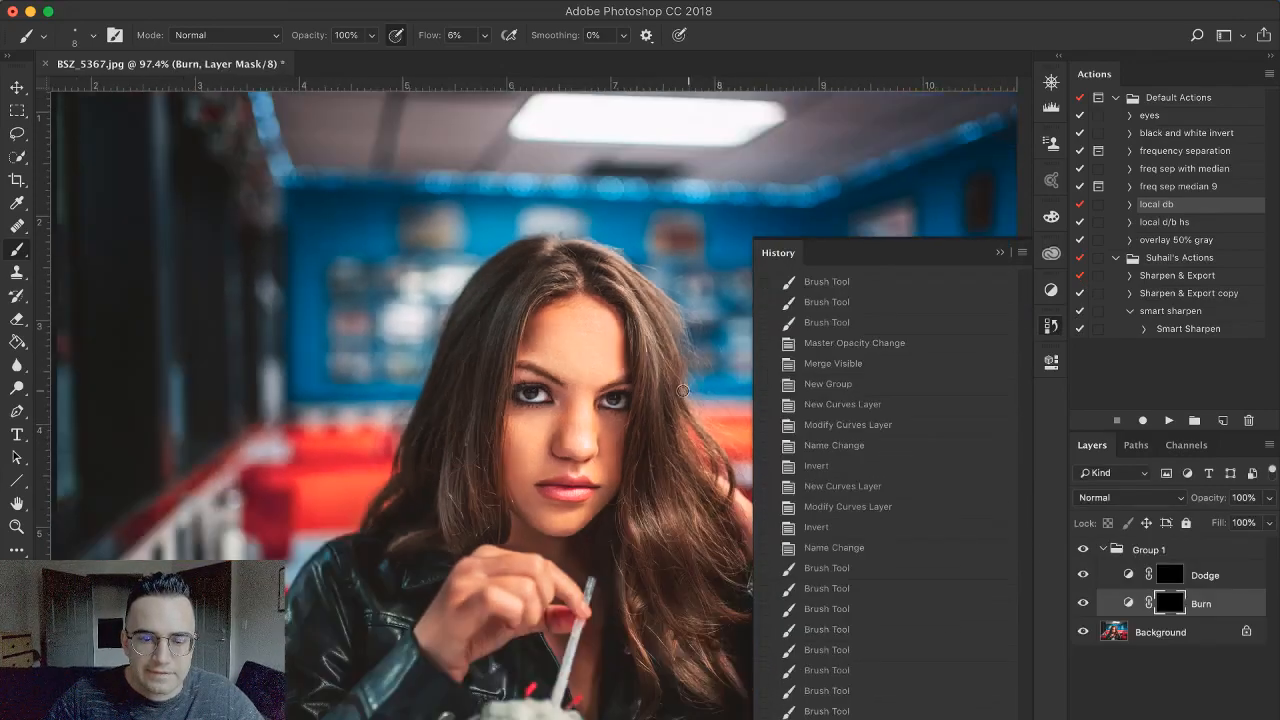
{"action": "key", "text": "super+z"}
{"action": "key", "text": "super+z"}
{"action": "key", "text": "super+z"}
{"action": "key", "text": "super+z"}
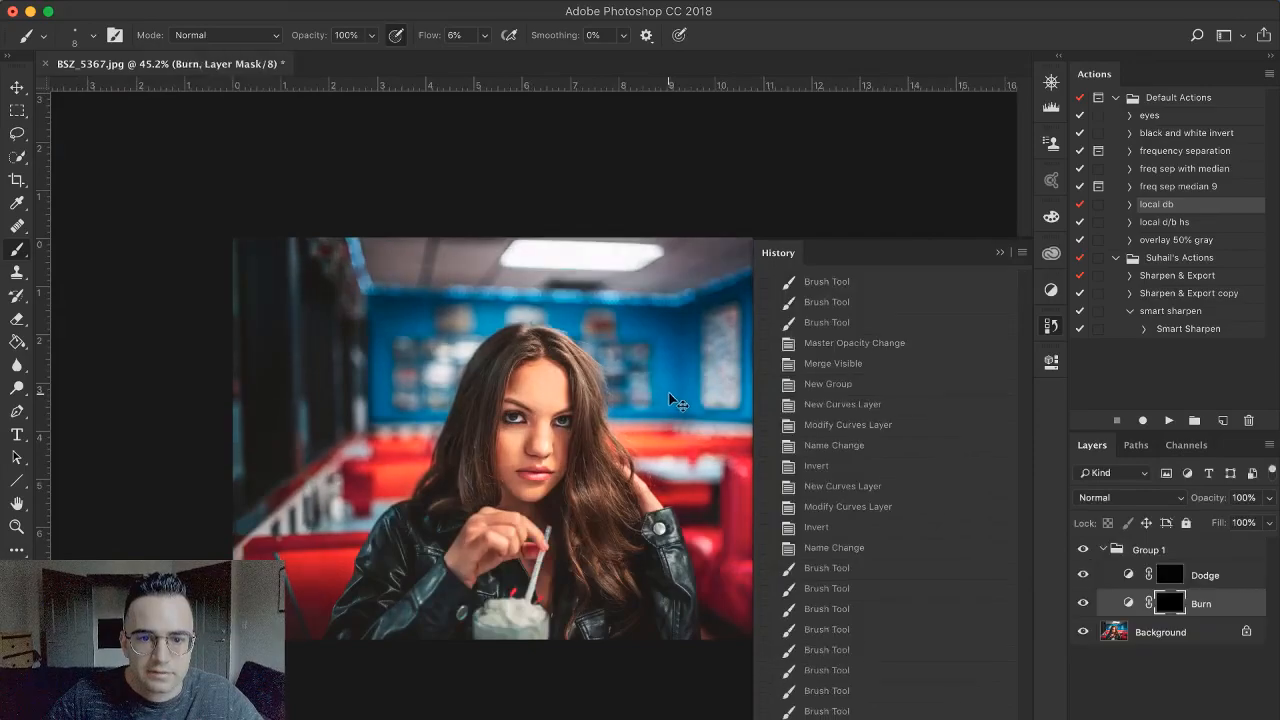
{"action": "left_click", "coordinate": [999, 252]}
{"action": "key", "text": "super+z"}
{"action": "key", "text": "super+z"}
{"action": "key", "text": "super+z"}
{"action": "key", "text": "super+z"}
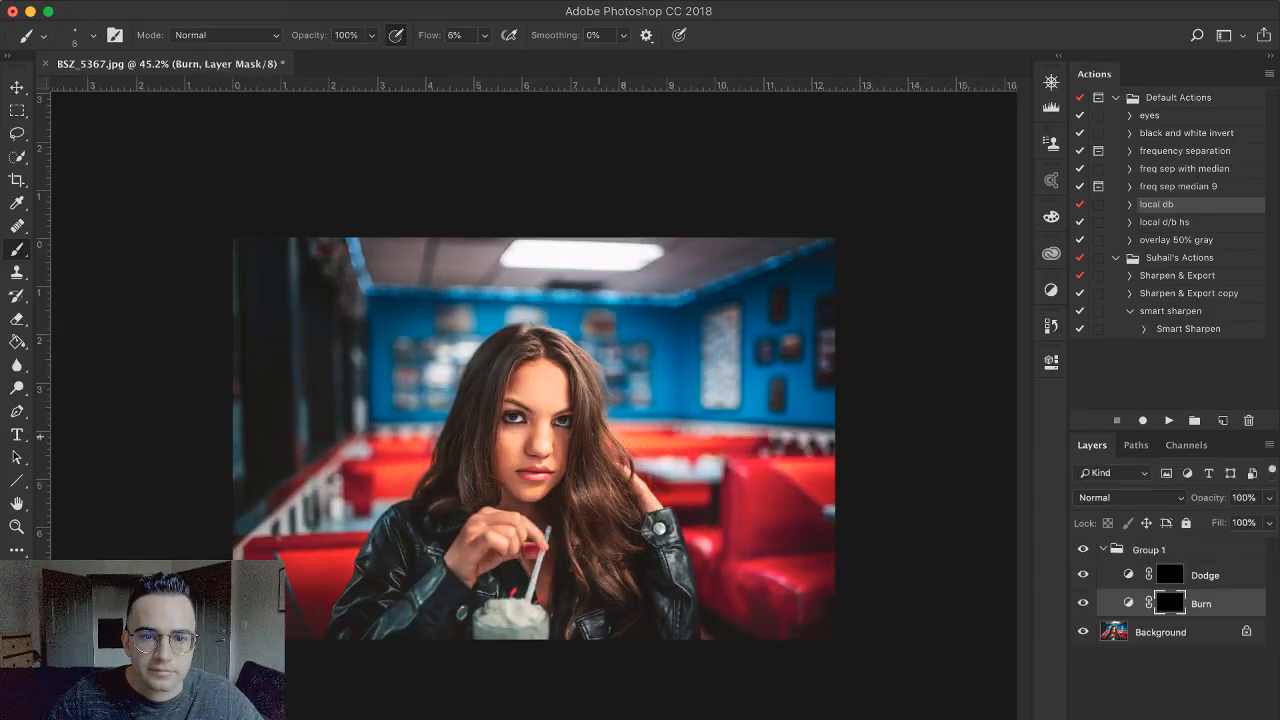
{"action": "scroll", "coordinate": [540, 376], "scroll_direction": "up", "scroll_amount": 8}
{"action": "scroll", "coordinate": [610, 462], "scroll_direction": "down", "scroll_amount": 5}
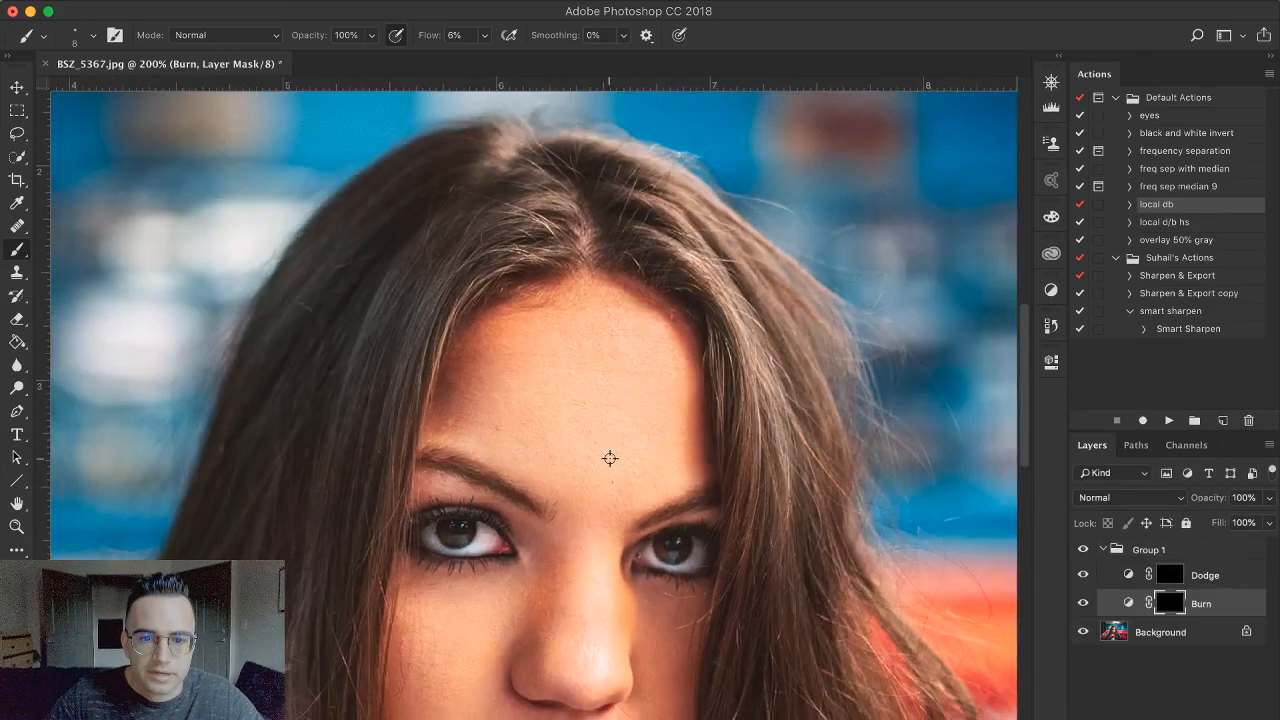
{"action": "key", "text": "super+z"}
{"action": "key", "text": "super+z"}
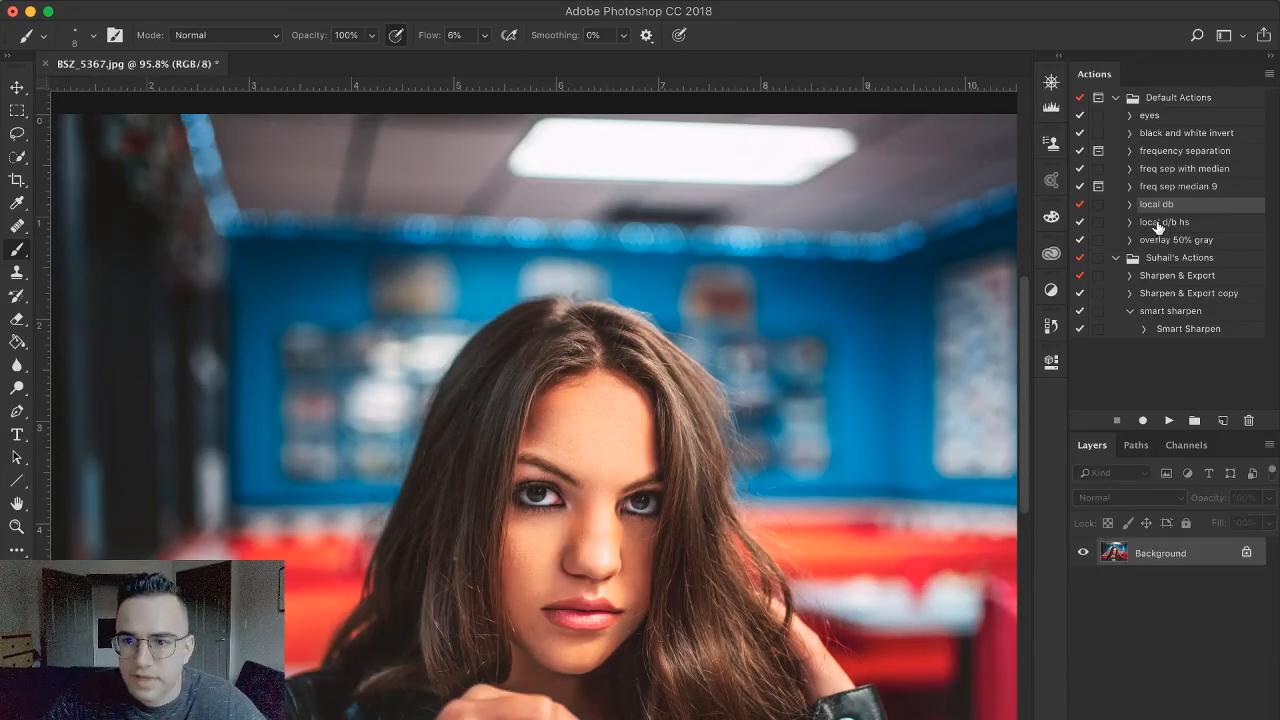
Run the local d/b hs action to add a Dodge and Burn group above the Background
{"action": "left_click", "coordinate": [1160, 223]}
{"action": "left_click", "coordinate": [1168, 421]}
{"action": "scroll", "coordinate": [613, 322], "scroll_direction": "up", "scroll_amount": 3}
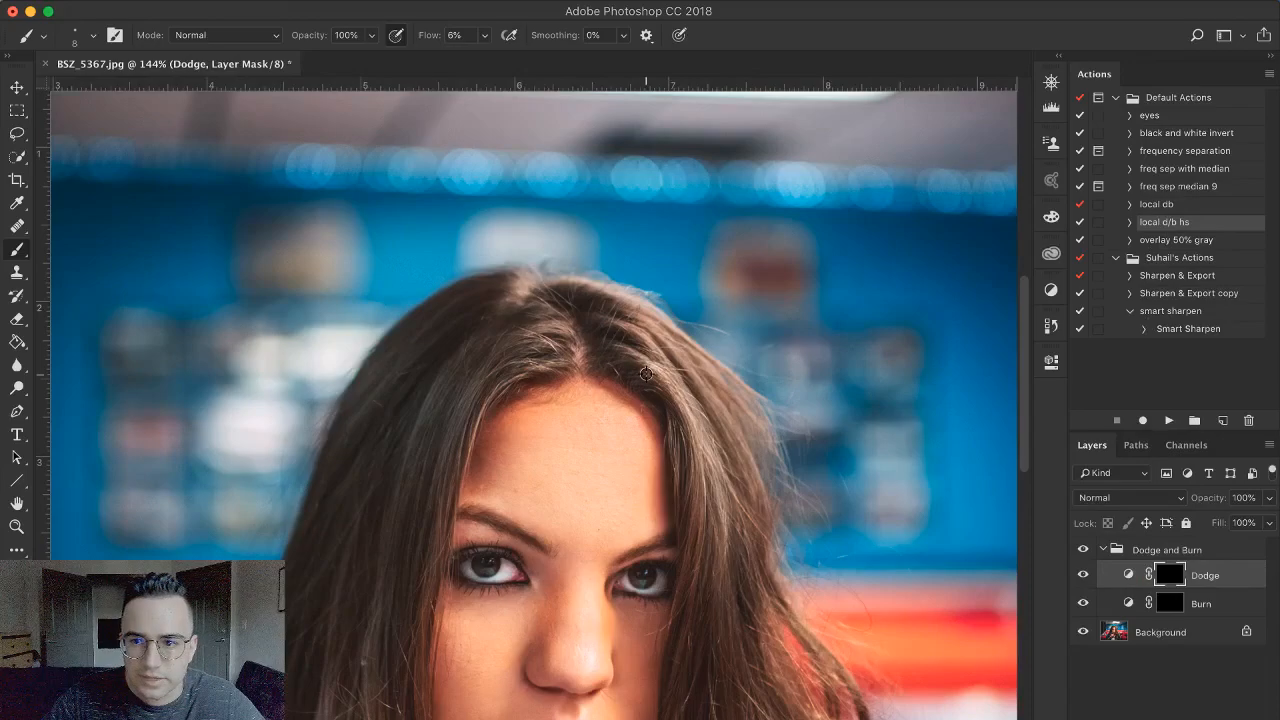
{"action": "scroll", "coordinate": [648, 374], "scroll_direction": "down", "scroll_amount": 3}
Set the brush to size 60 with 1% flow for dodging the face on the Dodge mask
{"action": "key", "text": "bracketright"}
{"action": "key", "text": "bracketright"}
{"action": "key", "text": "bracketright"}
{"action": "key", "text": "bracketright"}
{"action": "key", "text": "bracketright"}
{"action": "key", "text": "bracketright"}
{"action": "key", "text": "bracketright"}
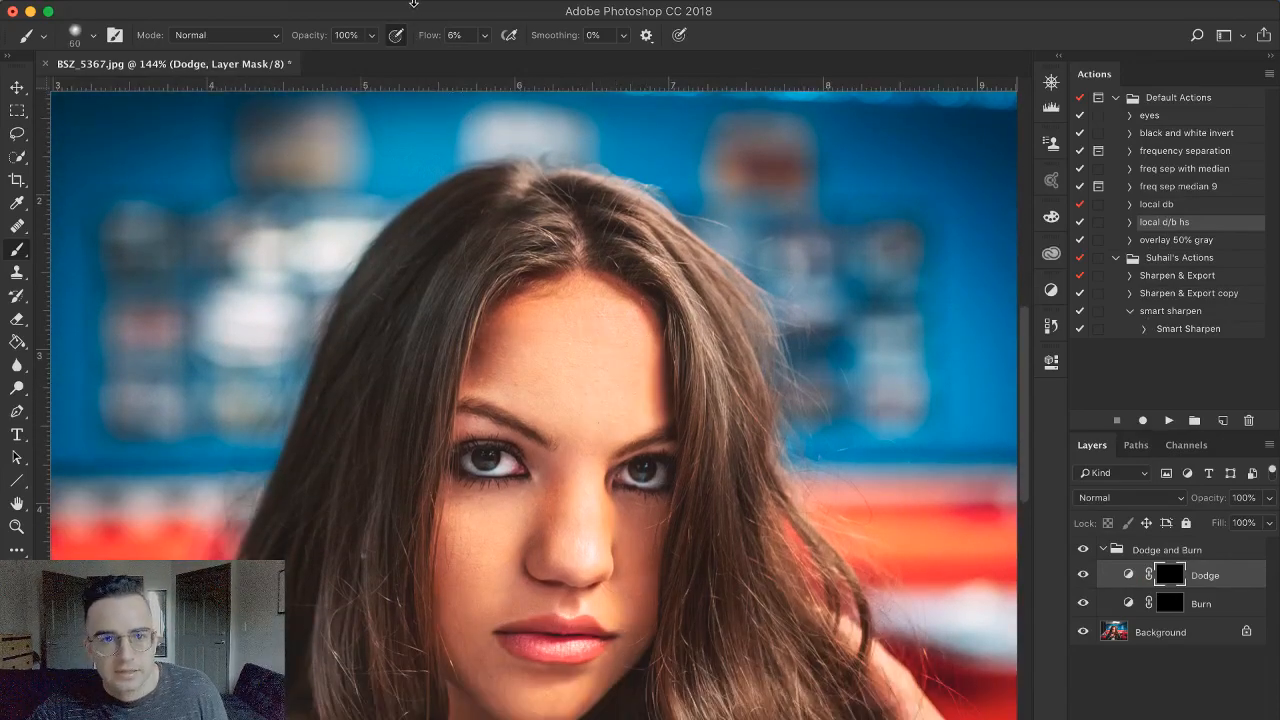
{"action": "left_click_drag", "start_coordinate": [438, 41], "coordinate": [399, 41]}
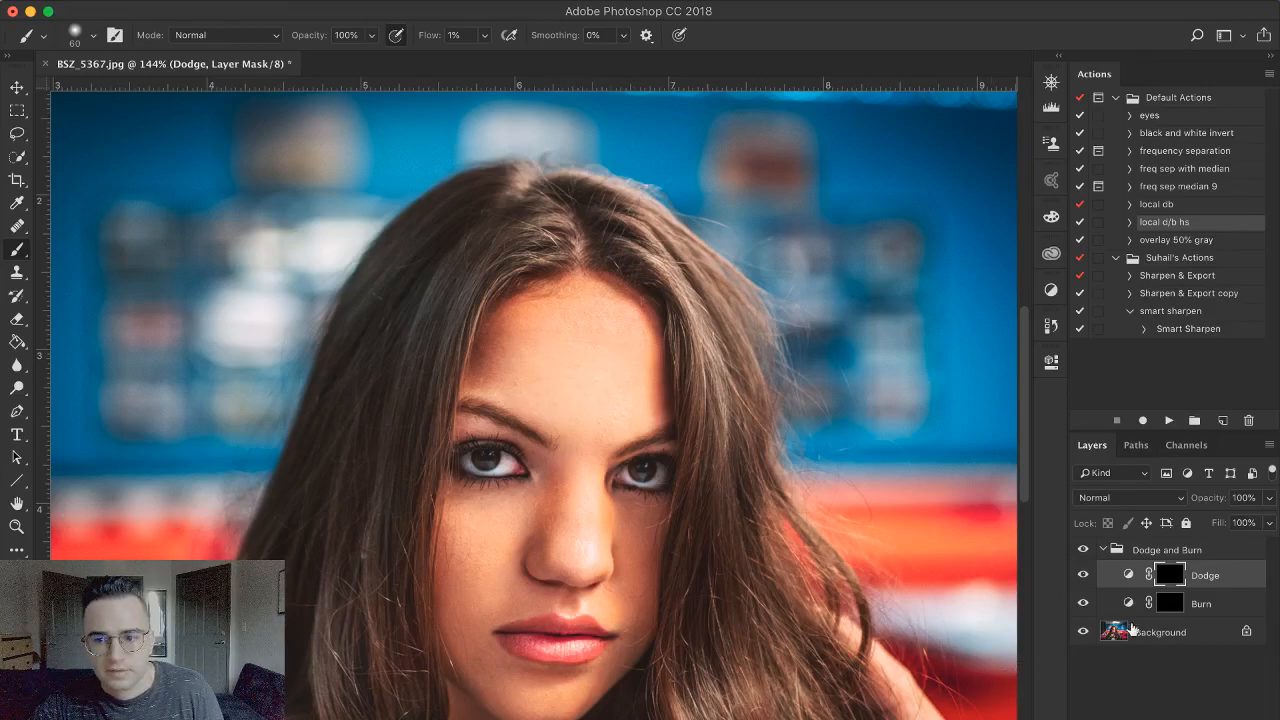
Shade the face on the Burn layer's mask with a size 50 brush at 1% flow
{"action": "left_click", "coordinate": [1170, 603]}
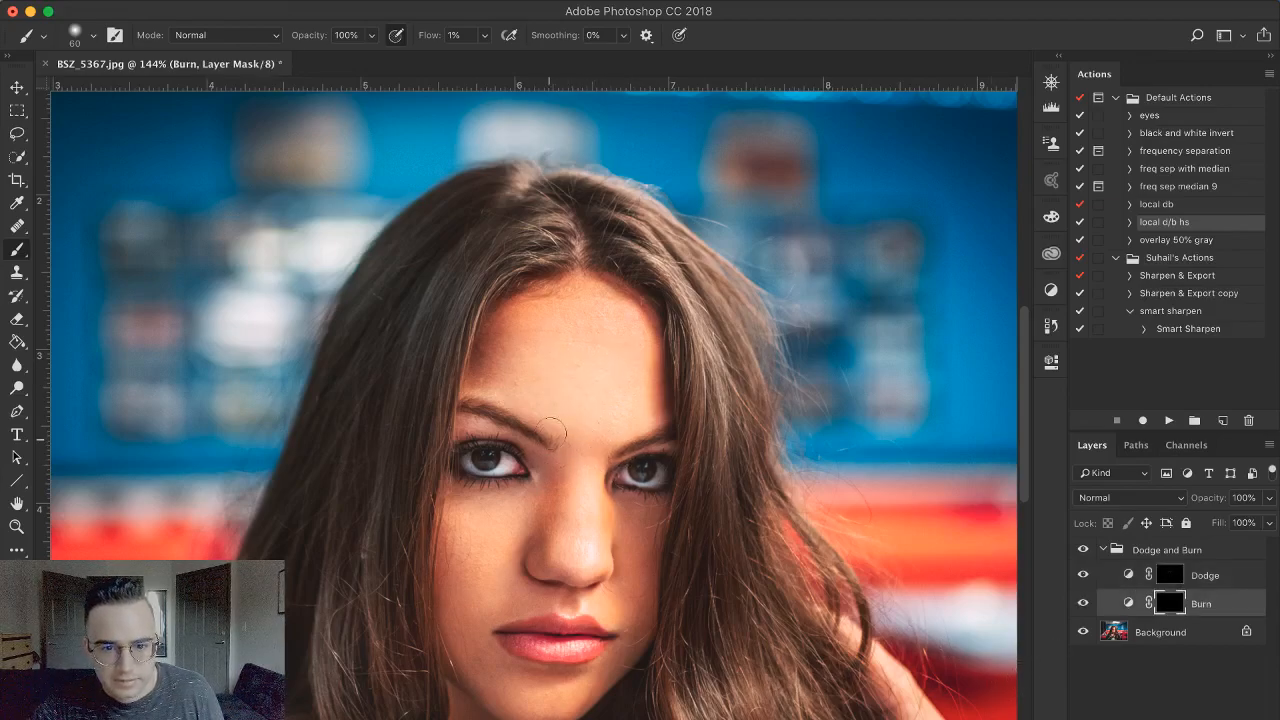
{"action": "key", "text": "bracketleft"}
{"action": "key", "text": "bracketleft"}
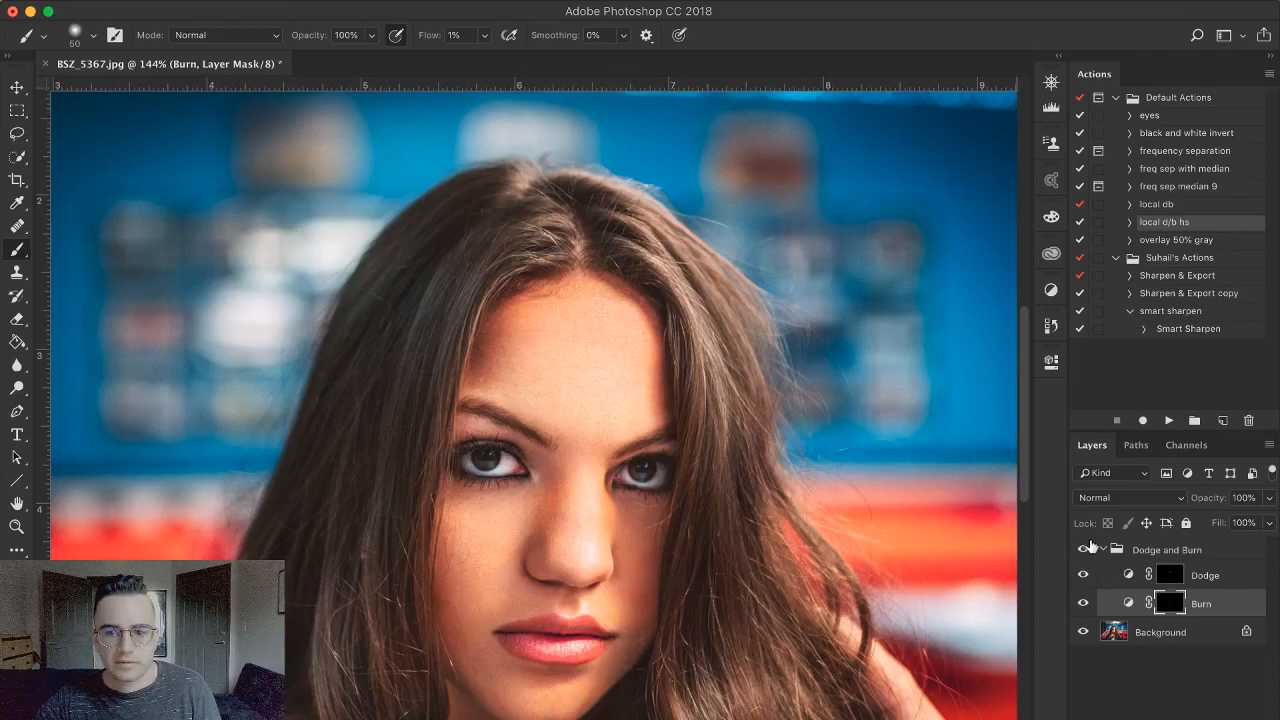
Compare the portrait with the Dodge and Burn group hidden and shown
{"action": "left_click", "coordinate": [1083, 548]}
{"action": "left_click", "coordinate": [1082, 550]}
{"action": "left_click", "coordinate": [1082, 550]}
{"action": "left_click", "coordinate": [1082, 550]}
{"action": "left_click", "coordinate": [1082, 550]}
Brighten the nose highlights on the Dodge layer's mask, reducing the brush to size 25
{"action": "left_click", "coordinate": [1165, 578]}
{"action": "key", "text": "bracketleft"}
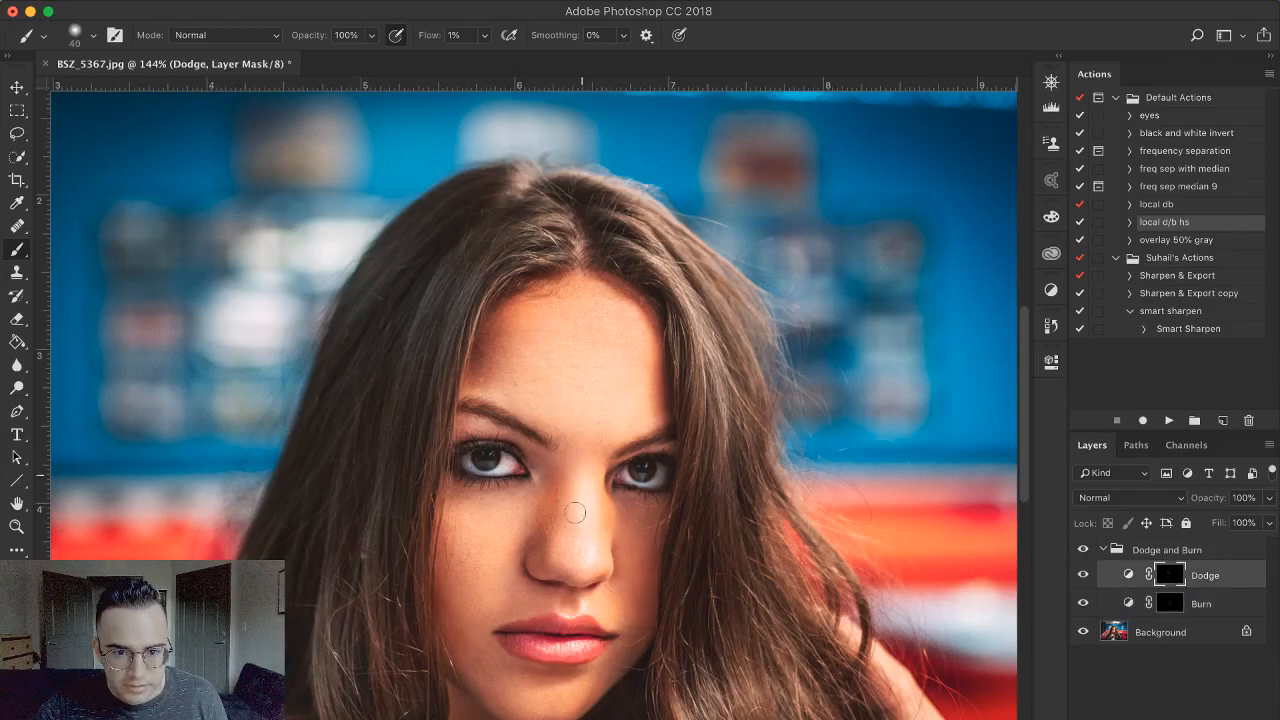
{"action": "key", "text": "bracketleft"}
{"action": "key", "text": "bracketleft"}
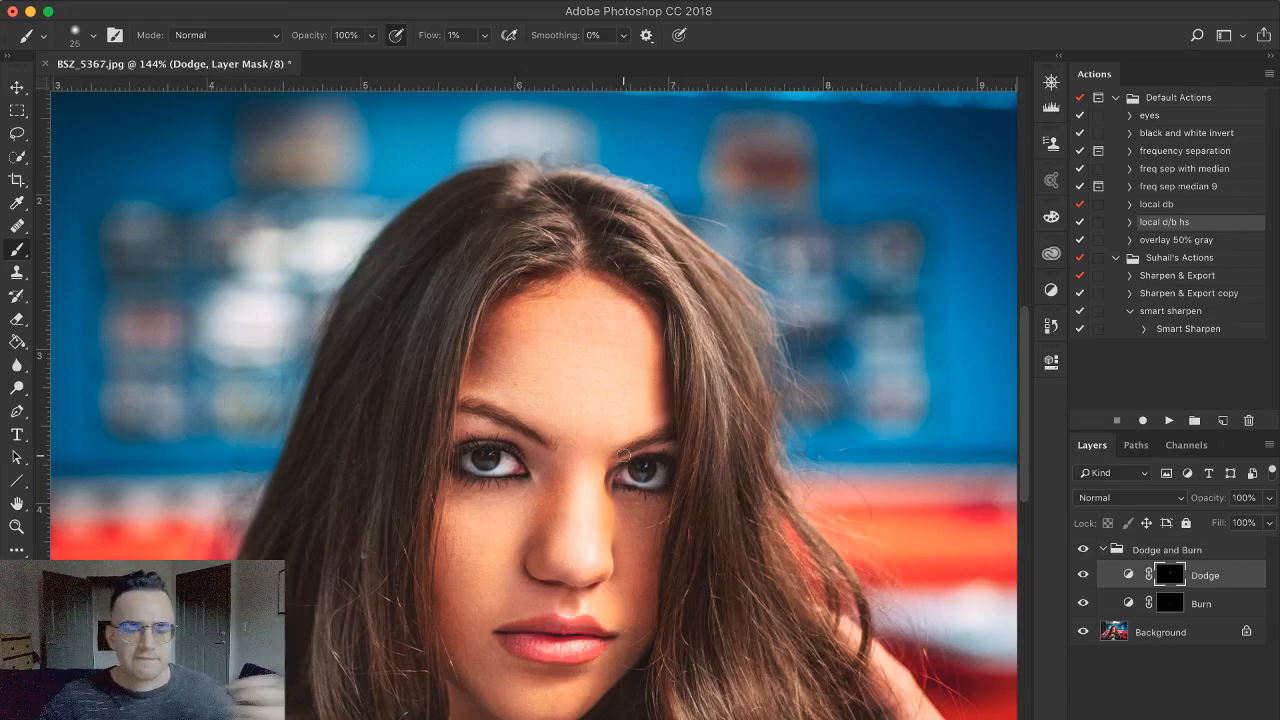
Refine the nose contour by alternating between the Burn and Dodge masks with brush sizes 20 and 10
{"action": "left_click", "coordinate": [1170, 606]}
{"action": "key", "text": "bracketright"}
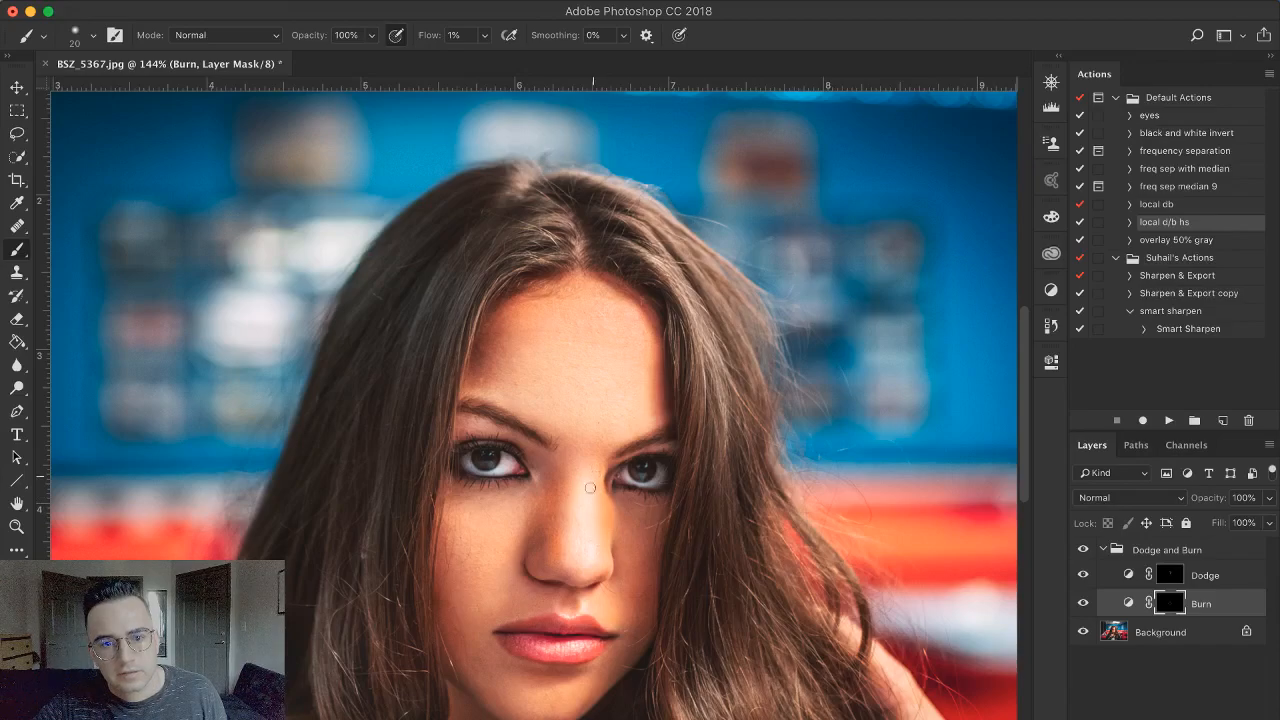
{"action": "left_click", "coordinate": [1162, 577]}
{"action": "left_click", "coordinate": [1170, 604]}
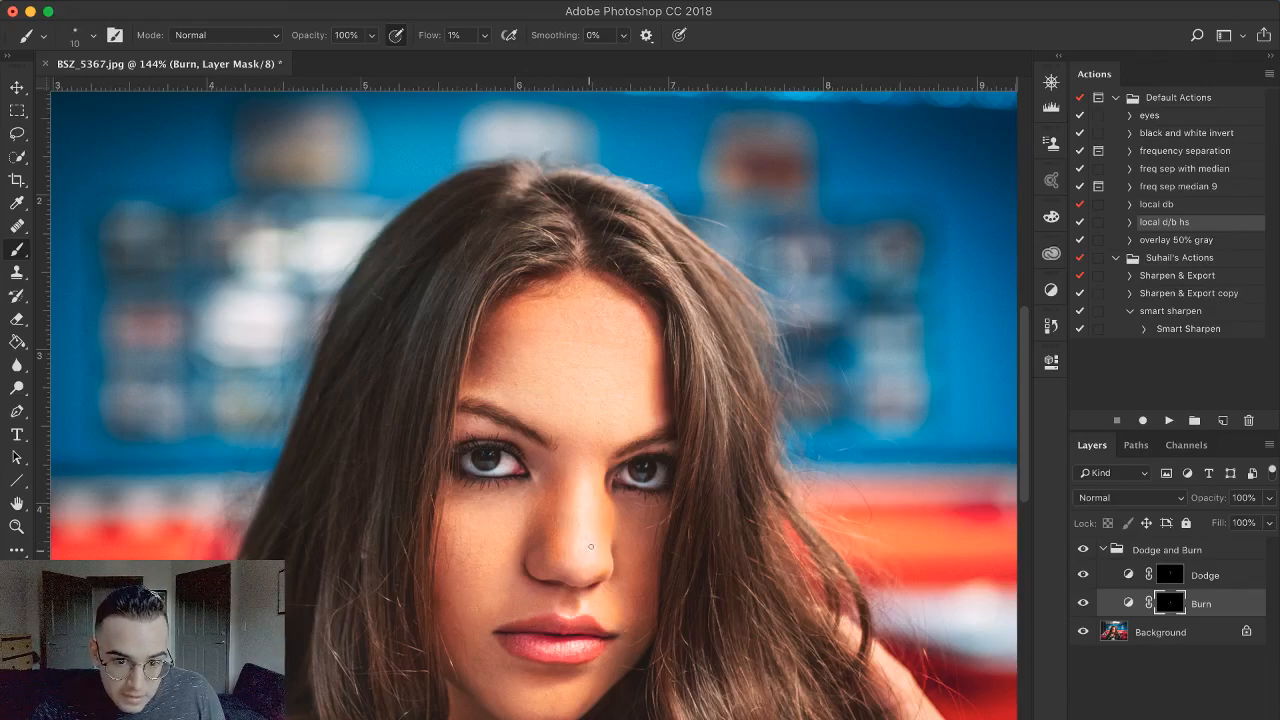
Check the contouring across the portrait and merge the Dodge and Burn group into the Background
{"action": "scroll", "coordinate": [693, 599], "scroll_direction": "down", "scroll_amount": 6}
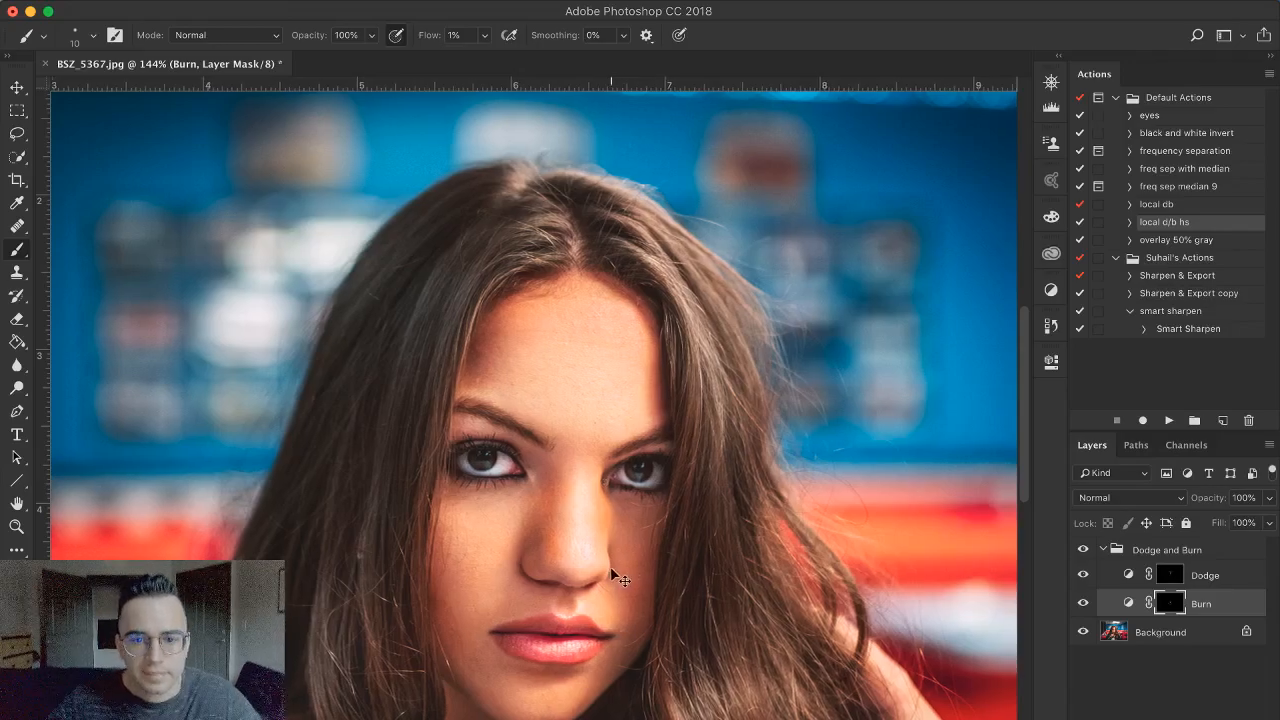
{"action": "scroll", "coordinate": [548, 420], "scroll_direction": "up", "scroll_amount": 7}
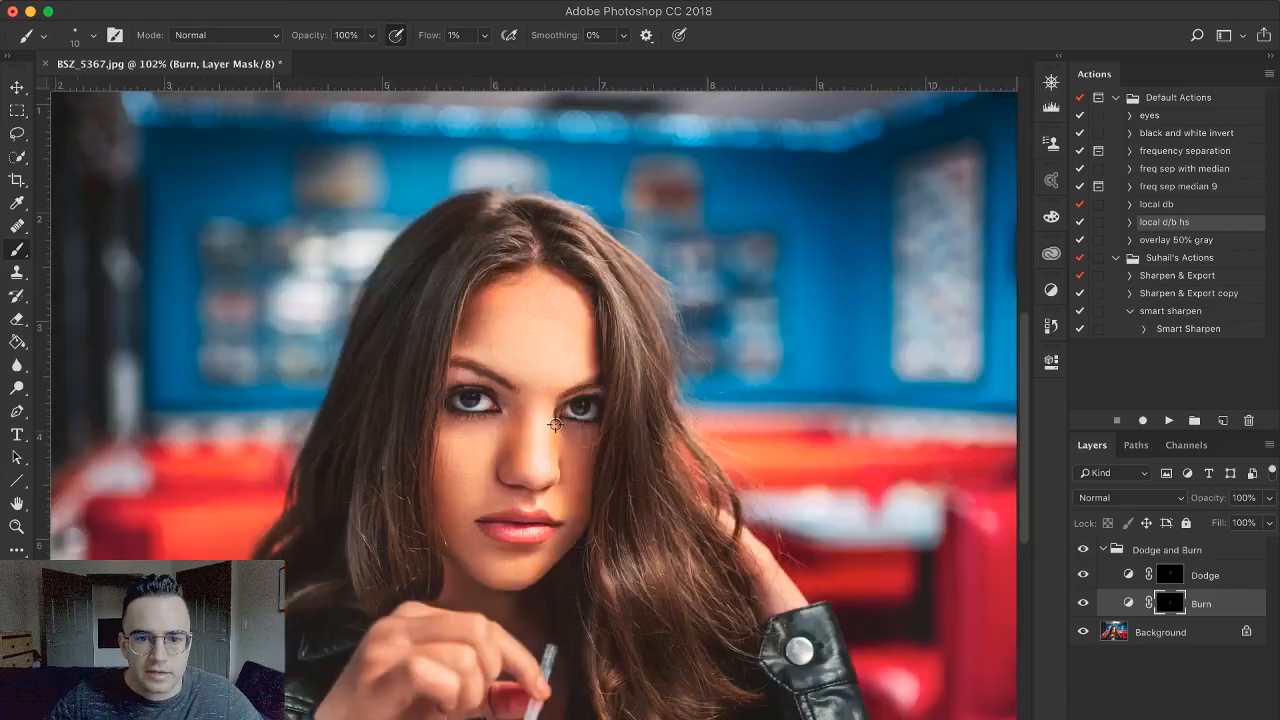
{"action": "key", "text": "super+shift+e"}
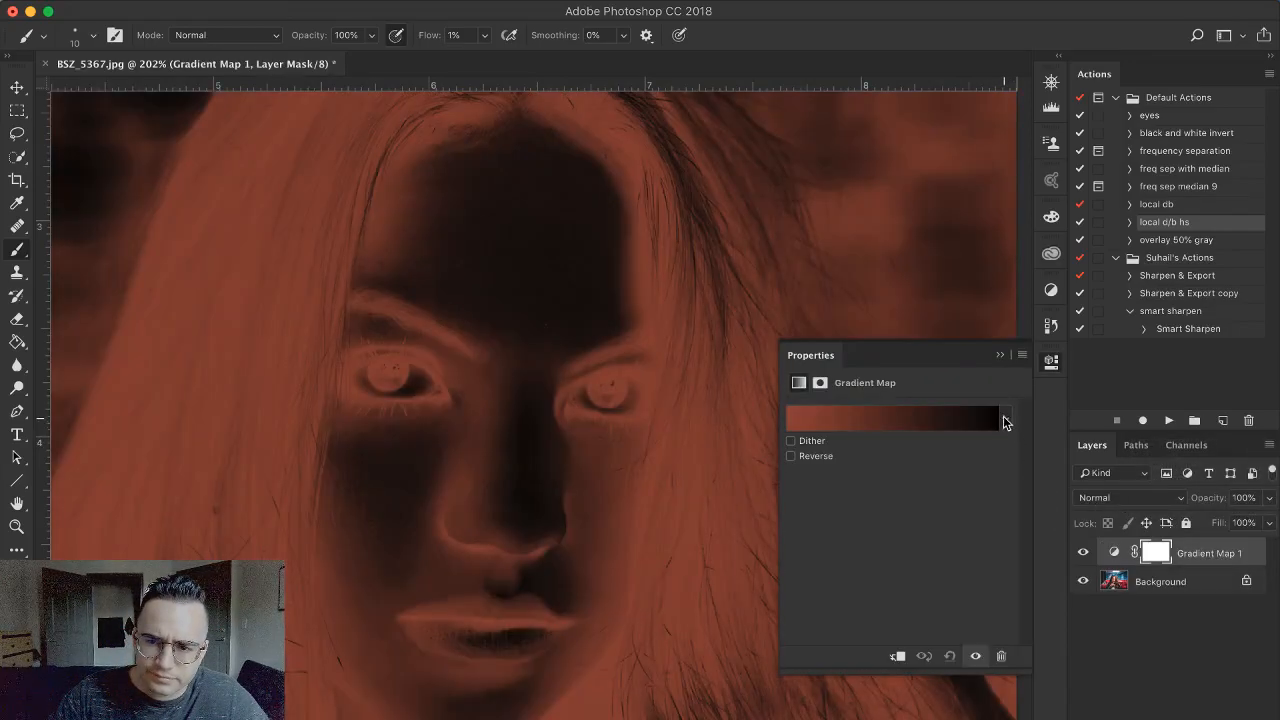
Apply the last brown-to-peach skin-tone preset to the Gradient Map layer and accept it in the Gradient Editor
{"action": "left_click", "coordinate": [1005, 420]}
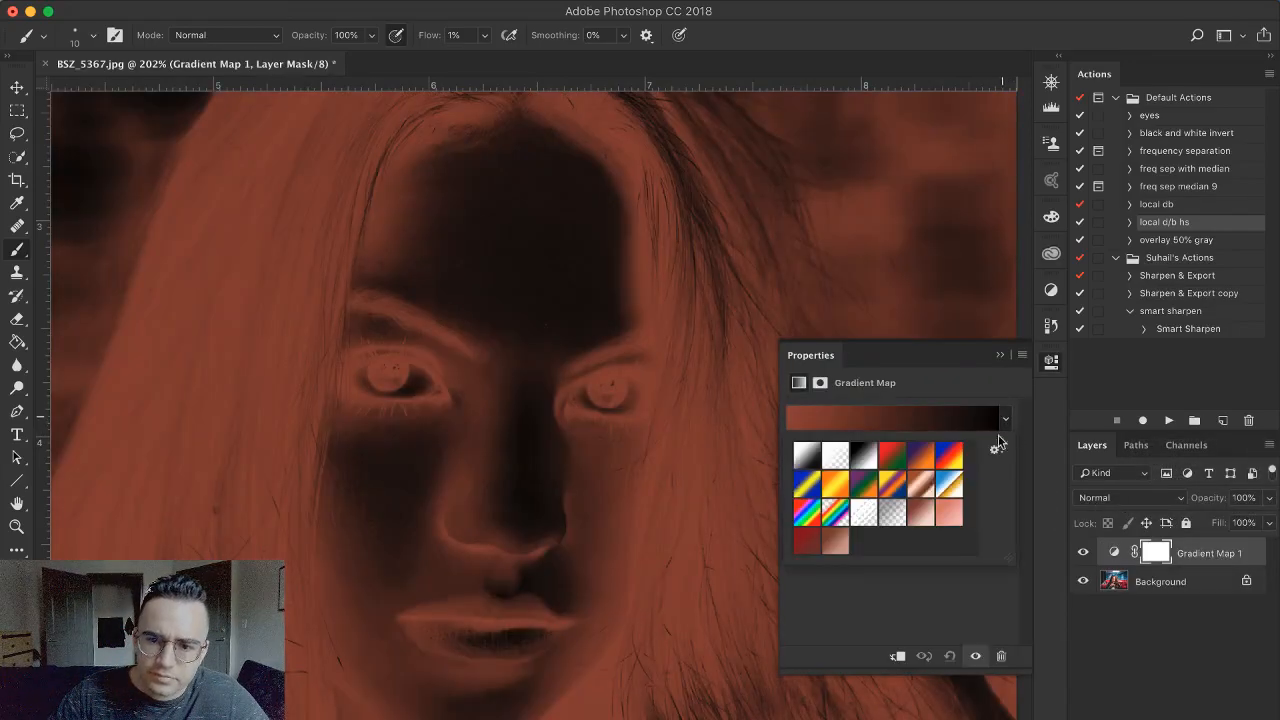
{"action": "left_click", "coordinate": [835, 545]}
{"action": "left_click", "coordinate": [850, 422]}
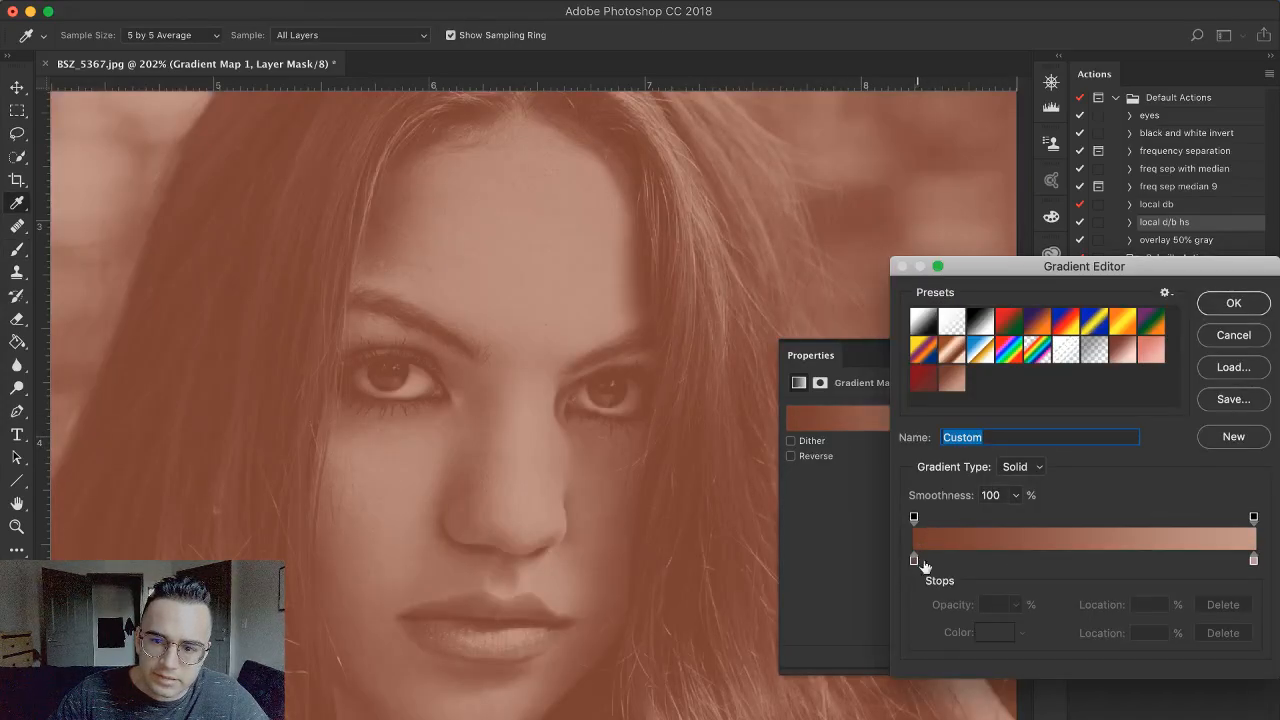
{"action": "left_click", "coordinate": [1232, 302]}
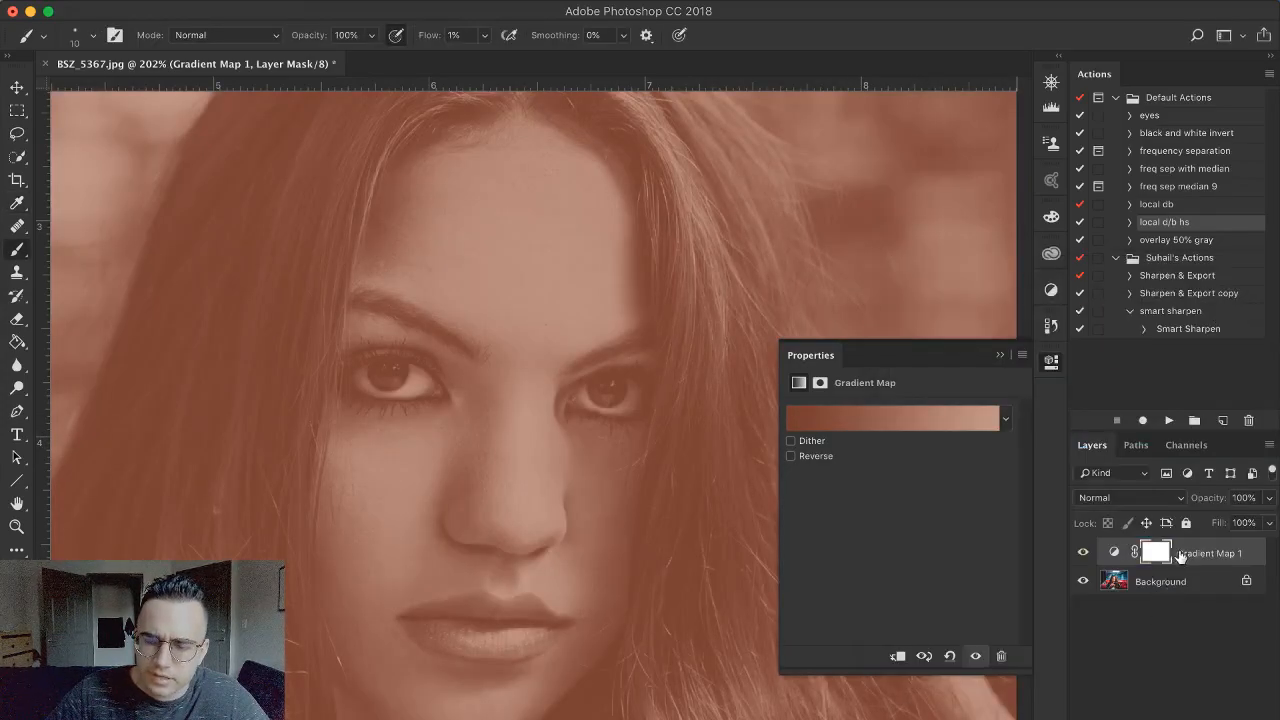
Invert the Gradient Map layer's mask to black, set its blend mode to Color and its opacity to 51%
{"action": "key", "text": "ctrl+i"}
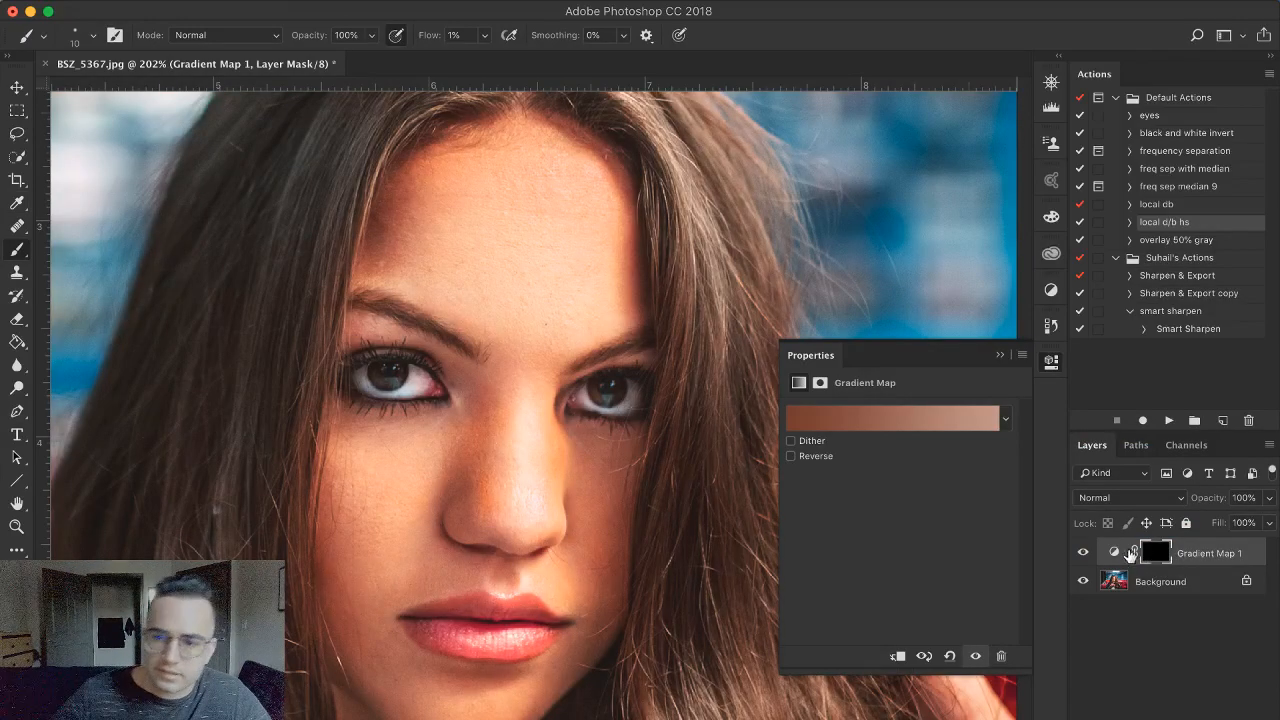
{"action": "left_click", "coordinate": [1120, 498]}
{"action": "scroll", "coordinate": [1123, 590], "scroll_direction": "down", "scroll_amount": 3}
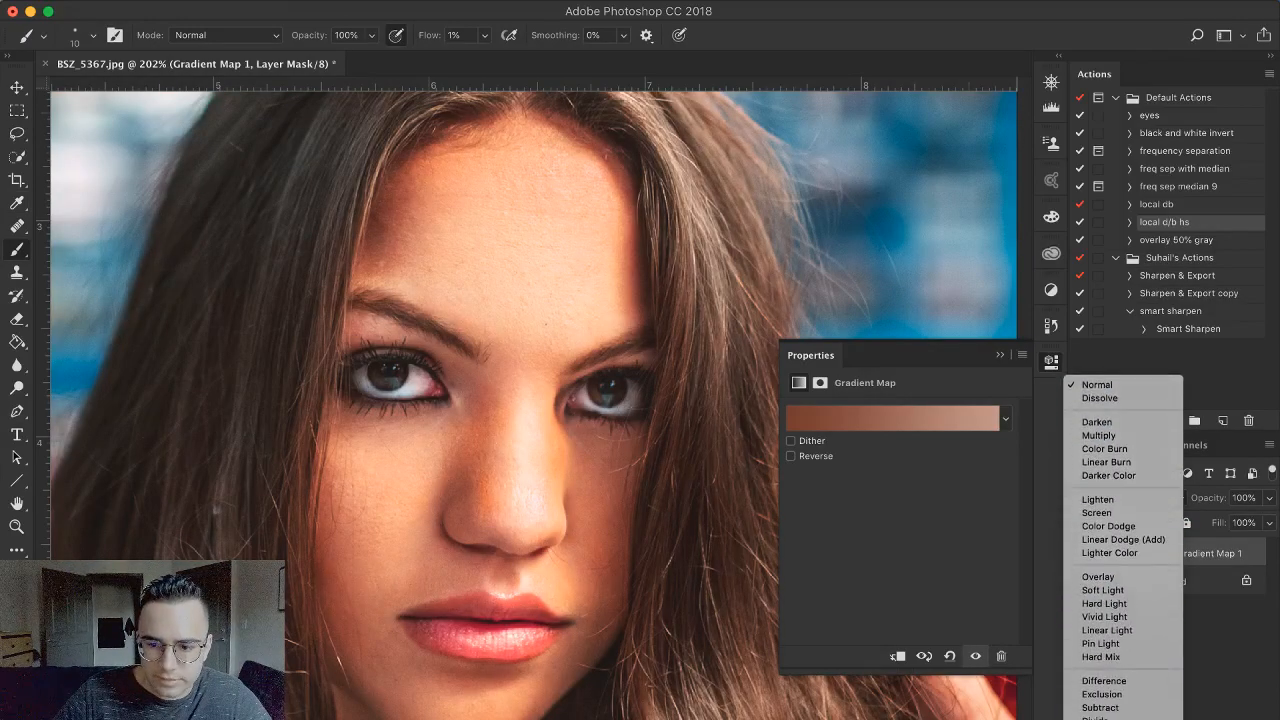
{"action": "left_click", "coordinate": [1117, 718]}
{"action": "left_click_drag", "start_coordinate": [1212, 500], "coordinate": [1168, 503]}
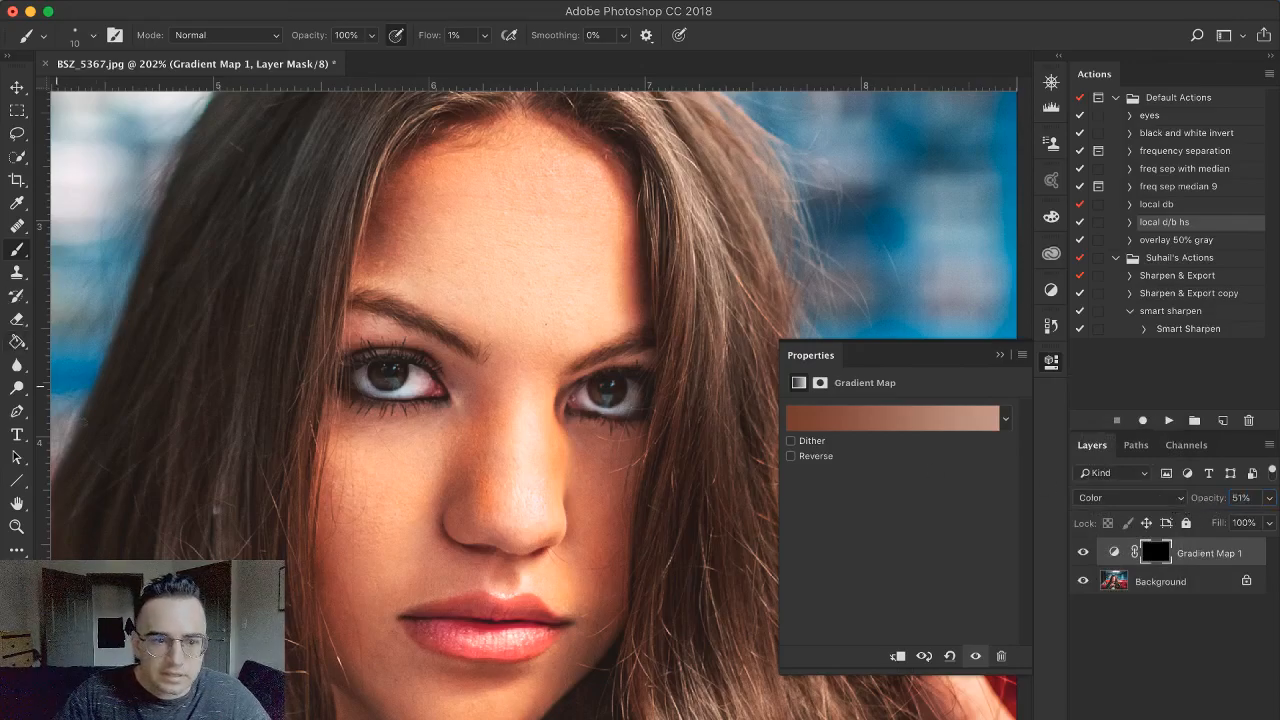
Paint the gradient map's skin tone over the orange patches on the nose with a size 70 brush at 1% flow
{"action": "key", "text": "bracketright"}
{"action": "key", "text": "bracketright"}
{"action": "key", "text": "bracketright"}
{"action": "key", "text": "bracketright"}
{"action": "key", "text": "bracketright"}
{"action": "key", "text": "bracketright"}
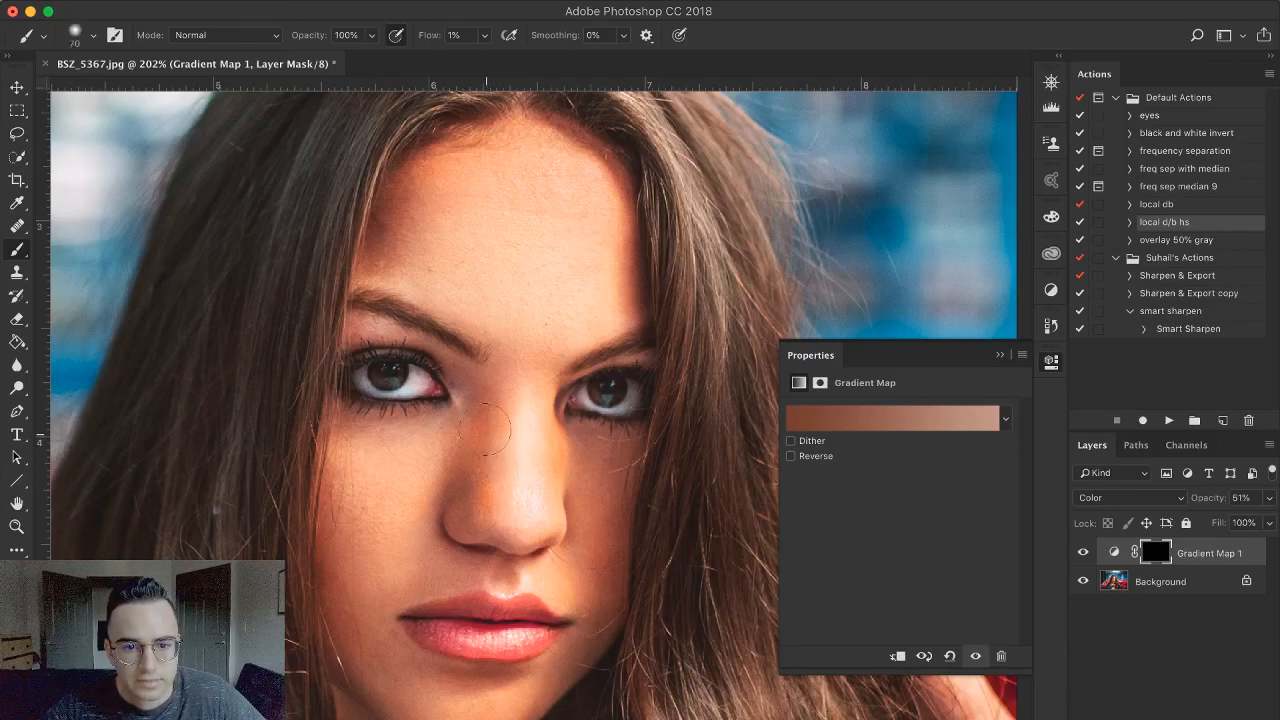
{"action": "mouse_move", "coordinate": [493, 455]}
{"action": "left_mouse_down"}
{"action": "mouse_move", "coordinate": [511, 398]}
{"action": "mouse_move", "coordinate": [516, 451]}
{"action": "mouse_move", "coordinate": [544, 425]}
{"action": "mouse_move", "coordinate": [557, 480]}
{"action": "mouse_move", "coordinate": [554, 427]}
{"action": "mouse_move", "coordinate": [565, 490]}
{"action": "mouse_move", "coordinate": [556, 441]}
{"action": "left_mouse_up"}
{"action": "key", "text": "bracketleft"}
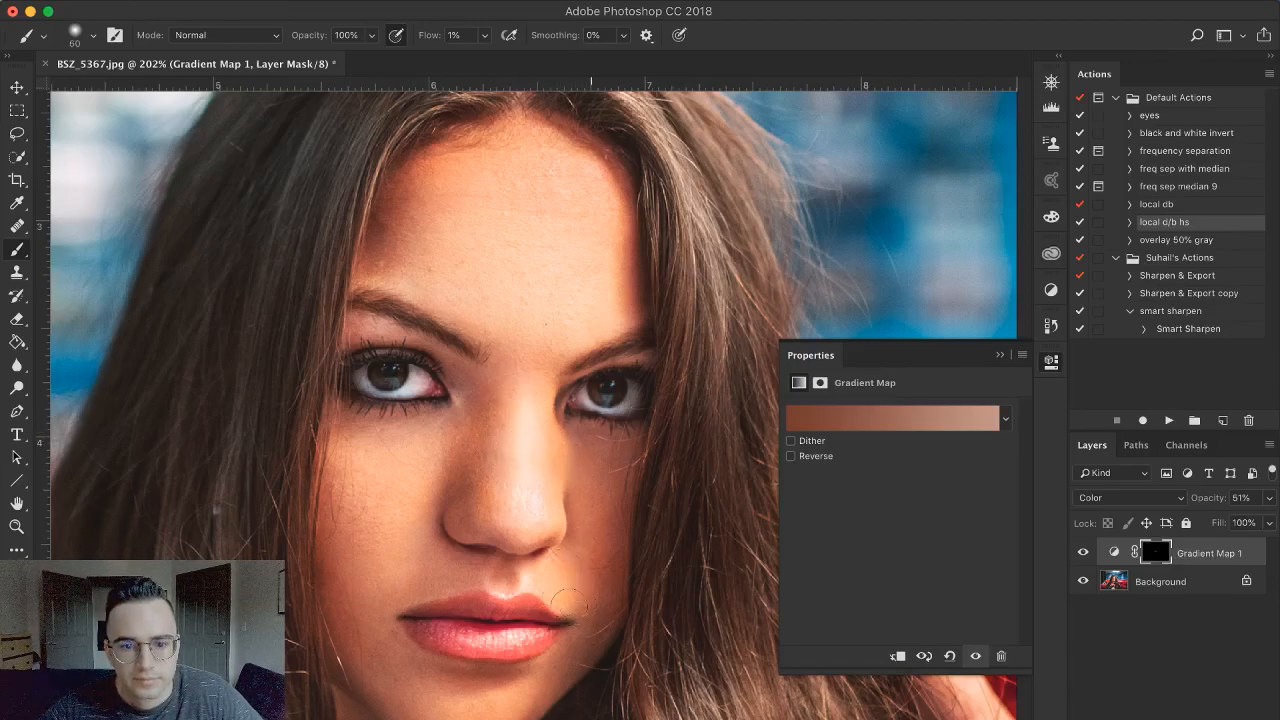
Paint the skin tone onto the shadowed cheek and across the forehead with a larger brush, enlarging it to size 90
{"action": "key", "text": "bracketright"}
{"action": "key", "text": "bracketright"}
{"action": "mouse_move", "coordinate": [600, 592]}
{"action": "left_mouse_down"}
{"action": "mouse_move", "coordinate": [620, 472]}
{"action": "mouse_move", "coordinate": [606, 432]}
{"action": "left_mouse_up"}
{"action": "mouse_move", "coordinate": [633, 259]}
{"action": "left_mouse_down"}
{"action": "mouse_move", "coordinate": [617, 218]}
{"action": "mouse_move", "coordinate": [560, 159]}
{"action": "mouse_move", "coordinate": [582, 169]}
{"action": "mouse_move", "coordinate": [500, 150]}
{"action": "mouse_move", "coordinate": [538, 146]}
{"action": "mouse_move", "coordinate": [472, 153]}
{"action": "left_mouse_up"}
{"action": "key", "text": "bracketright"}
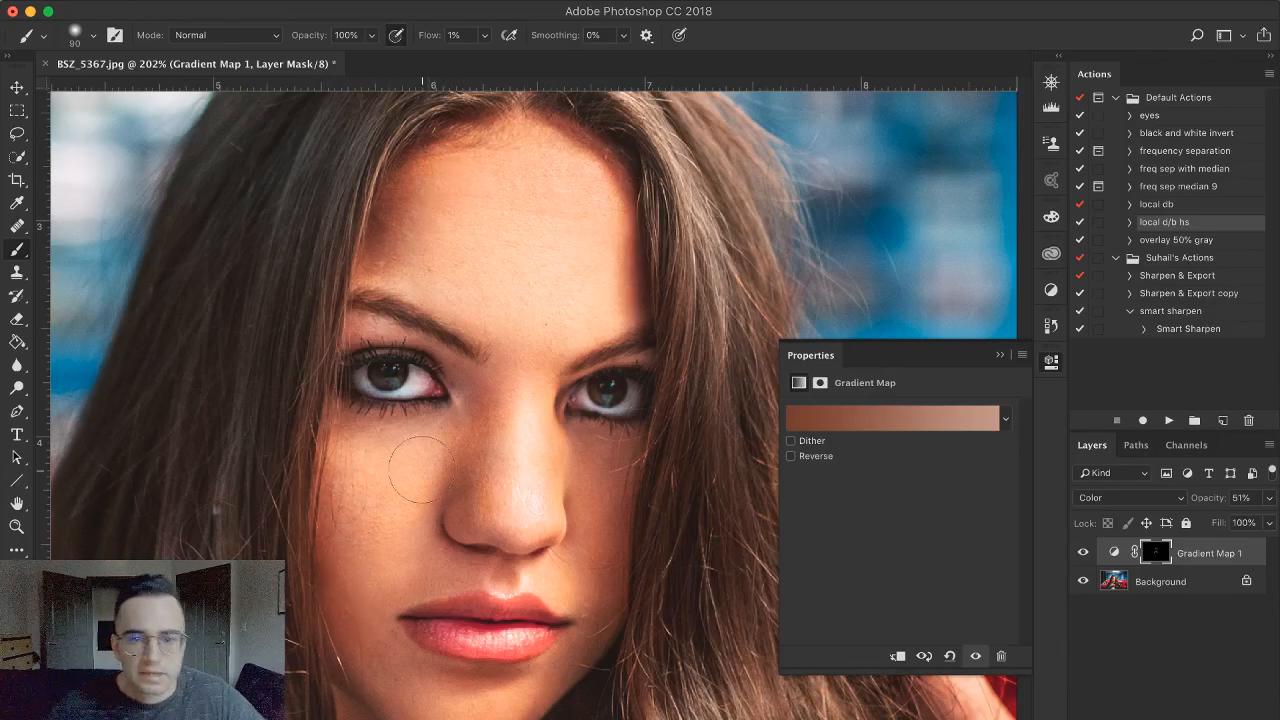
Compare the portrait with and without the Gradient Map 1 layer, both close up and at full-image view
{"action": "left_click", "coordinate": [1083, 552]}
{"action": "left_click", "coordinate": [1083, 552]}
{"action": "scroll", "coordinate": [609, 488], "scroll_direction": "down", "scroll_amount": 5}
{"action": "scroll", "coordinate": [609, 488], "scroll_direction": "up", "scroll_amount": 5}
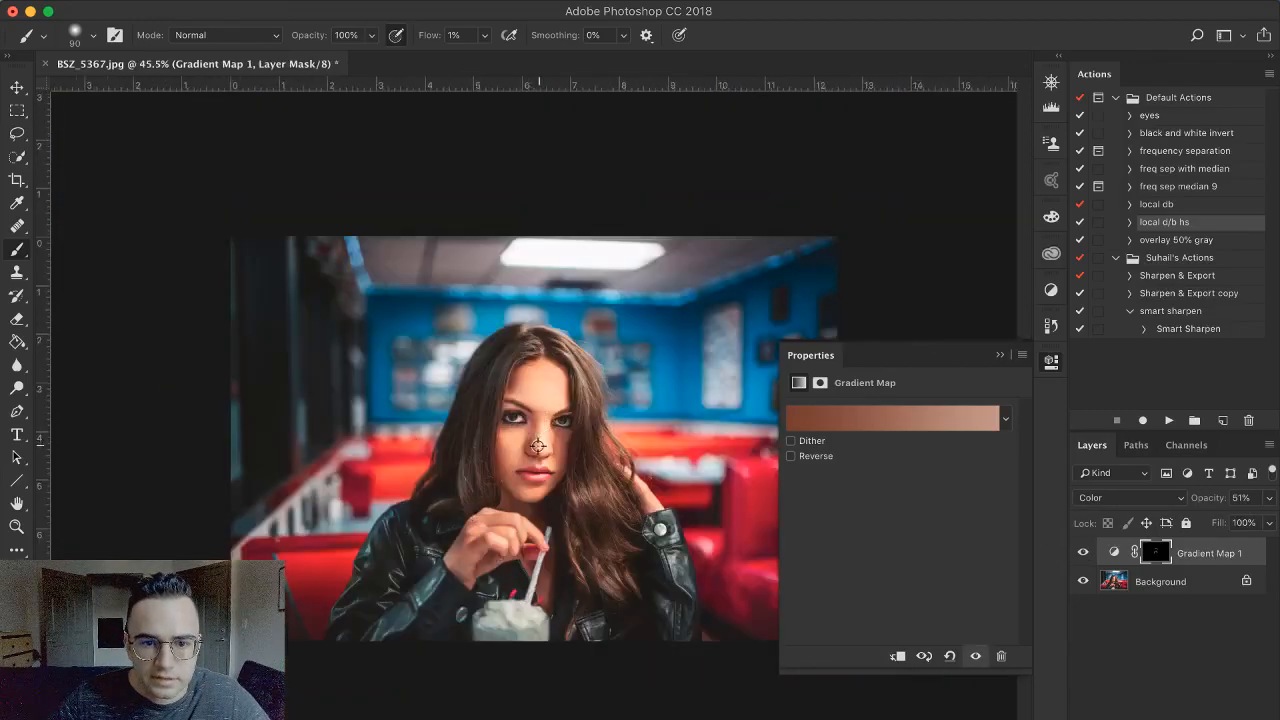
{"action": "scroll", "coordinate": [612, 458], "scroll_direction": "down", "scroll_amount": 3}
{"action": "scroll", "coordinate": [567, 415], "scroll_direction": "up", "scroll_amount": 3}
{"action": "scroll", "coordinate": [570, 414], "scroll_direction": "down", "scroll_amount": 3}
Paint more of the gradient map's skin tone beside the nose bridge and on the nose with smaller brushes, down to size 26
{"action": "scroll", "coordinate": [537, 415], "scroll_direction": "up", "scroll_amount": 5}
{"action": "key", "text": "]"}
{"action": "left_click_drag", "start_coordinate": [533, 405], "coordinate": [508, 411]}
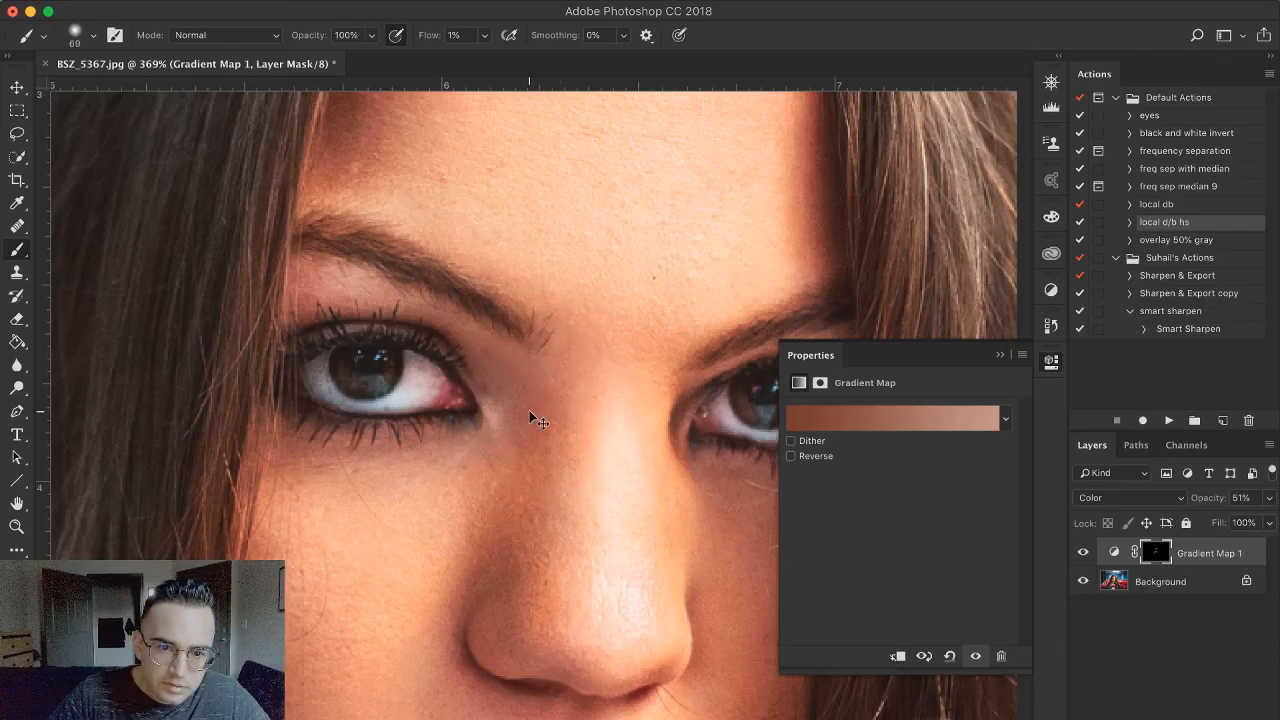
{"action": "scroll", "coordinate": [617, 431], "scroll_direction": "right", "scroll_amount": 3}
{"action": "left_click_drag", "start_coordinate": [609, 497], "coordinate": [566, 498]}
{"action": "scroll", "coordinate": [623, 488], "scroll_direction": "down", "scroll_amount": 8}
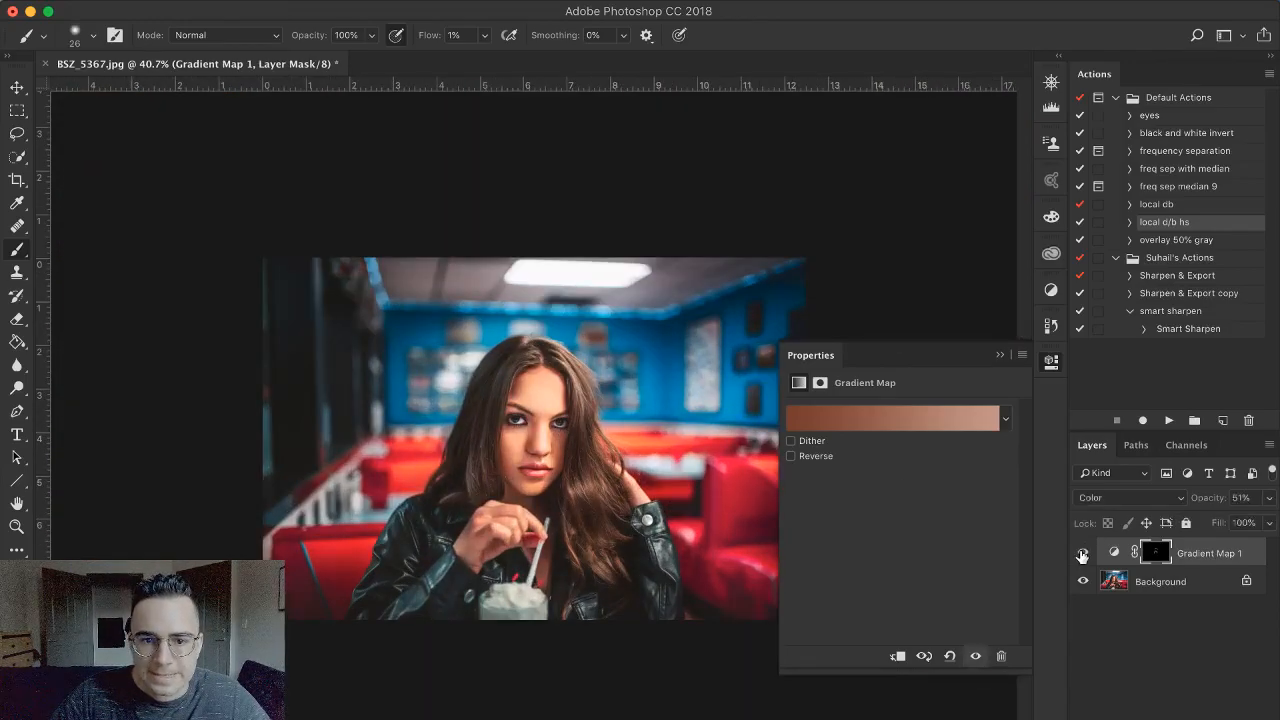
Run the frequency separation action and accept its Gaussian Blur with a radius of 2.6 pixels
{"action": "scroll", "coordinate": [540, 460], "scroll_direction": "up", "scroll_amount": 1}
{"action": "scroll", "coordinate": [545, 474], "scroll_direction": "up", "scroll_amount": 5}
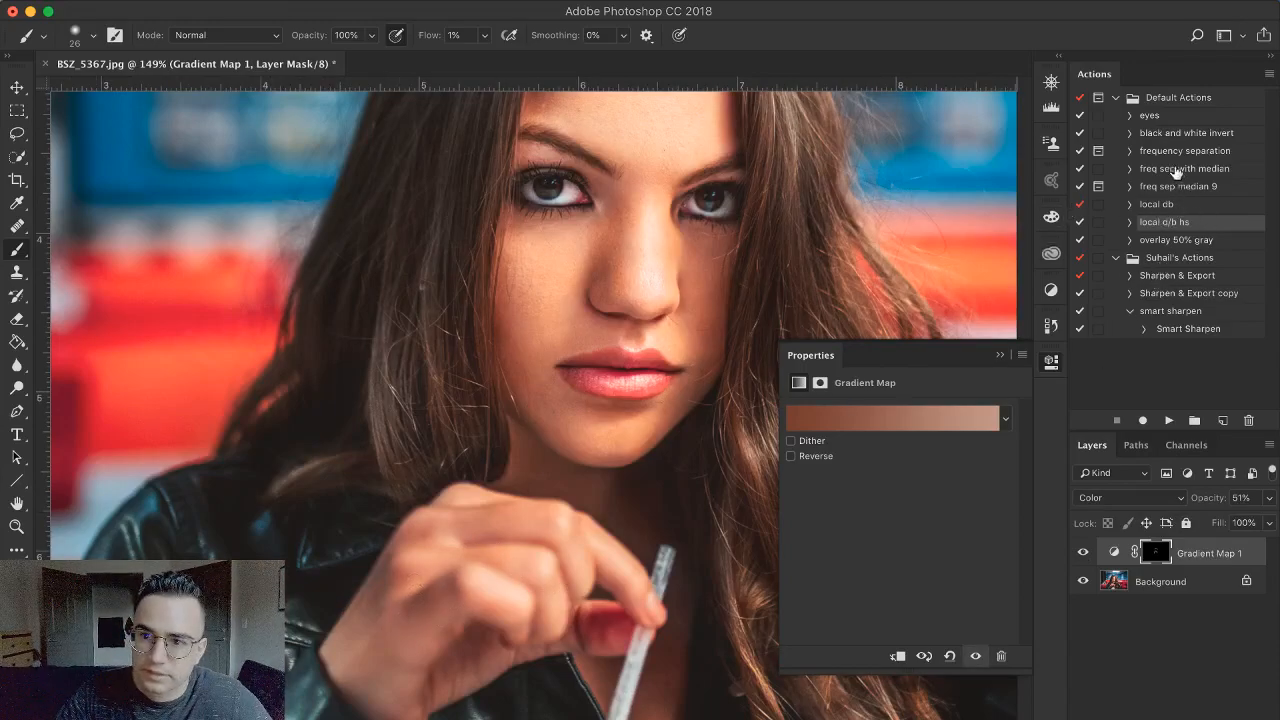
{"action": "left_click", "coordinate": [1176, 168]}
{"action": "left_click", "coordinate": [1172, 150]}
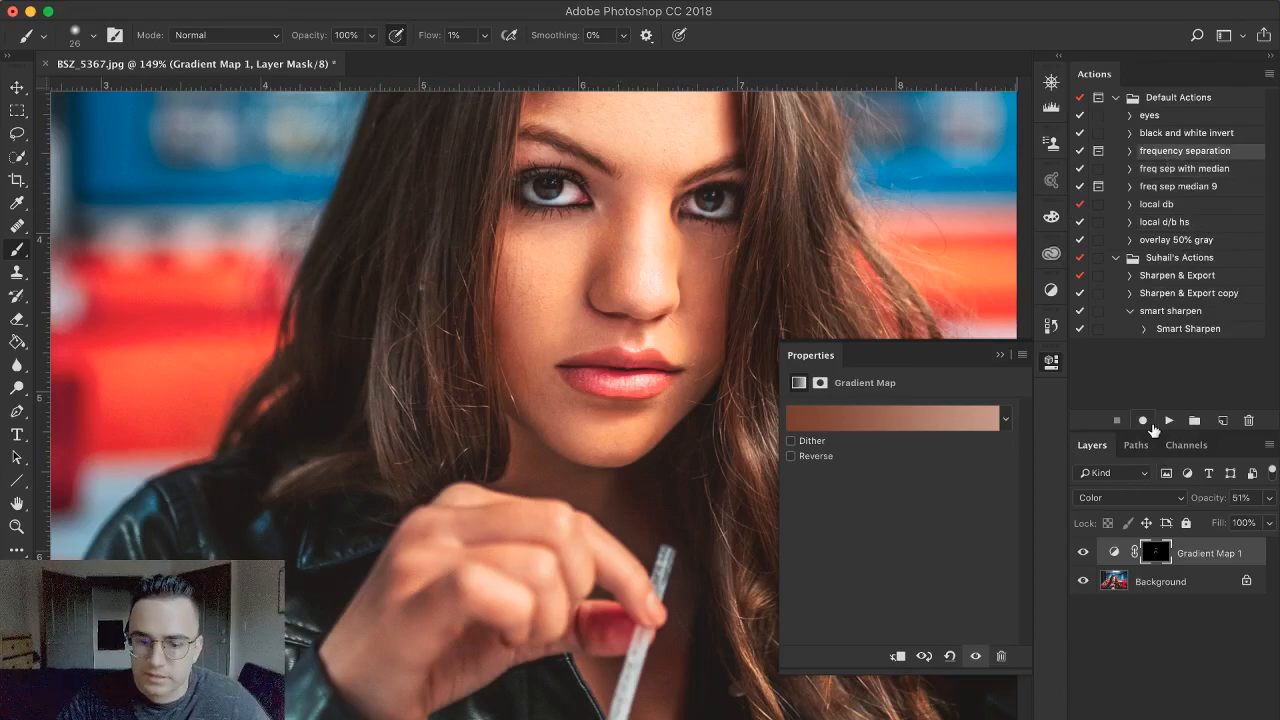
{"action": "left_click", "coordinate": [1167, 421]}
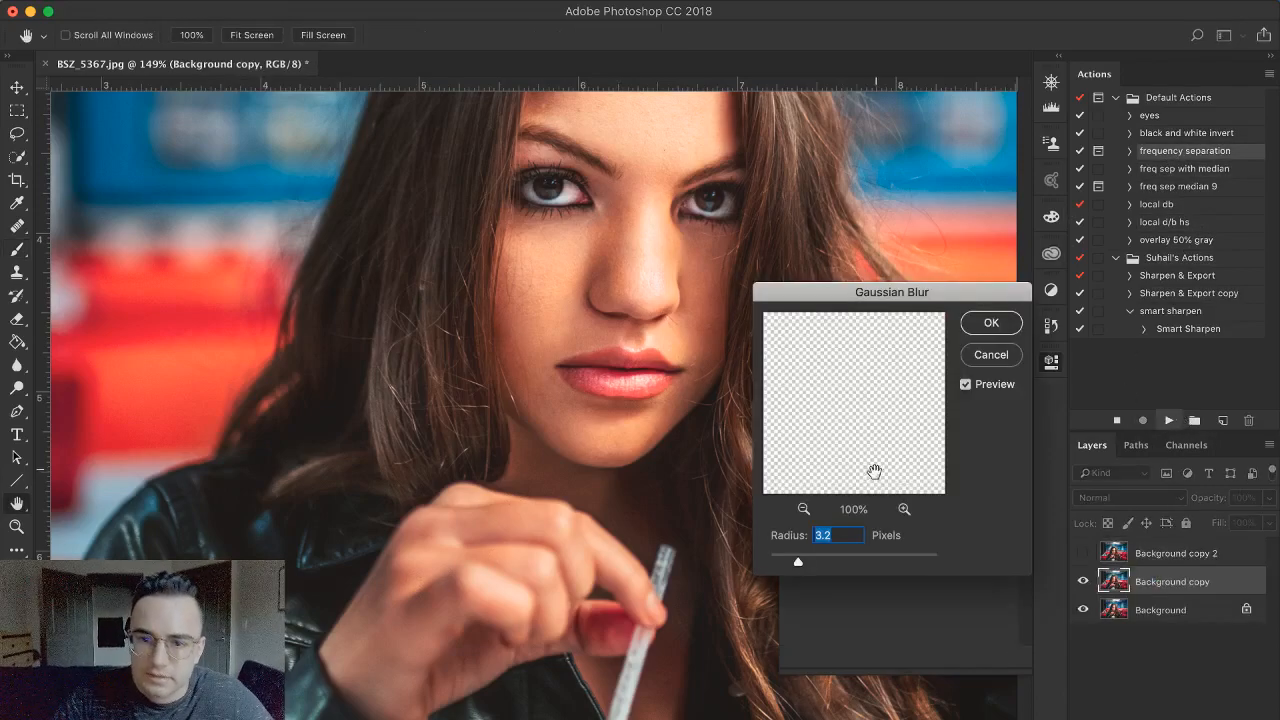
{"action": "left_click_drag", "start_coordinate": [799, 563], "coordinate": [794, 563]}
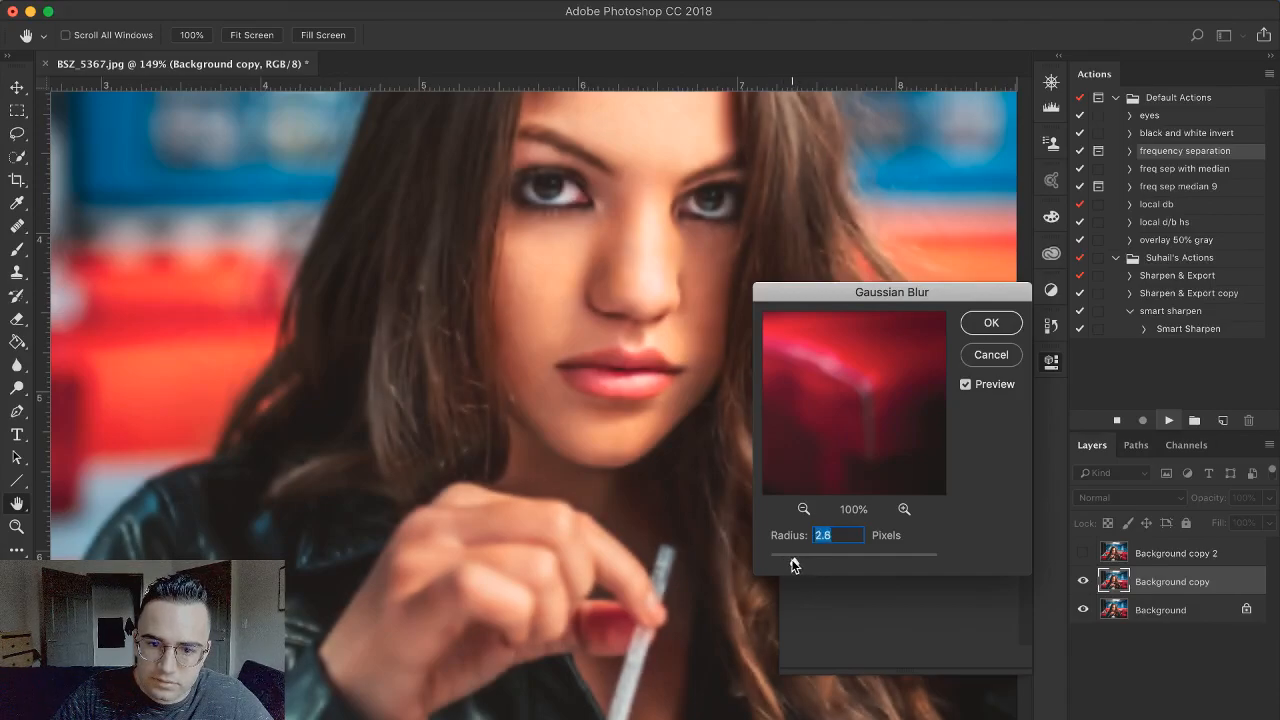
{"action": "left_click", "coordinate": [991, 322]}
Blend the hand's skin tones on the Background copy layer with the Mixer Brush at up to size 60, and merge all layers
{"action": "left_click_drag", "start_coordinate": [17, 249], "coordinate": [97, 303]}
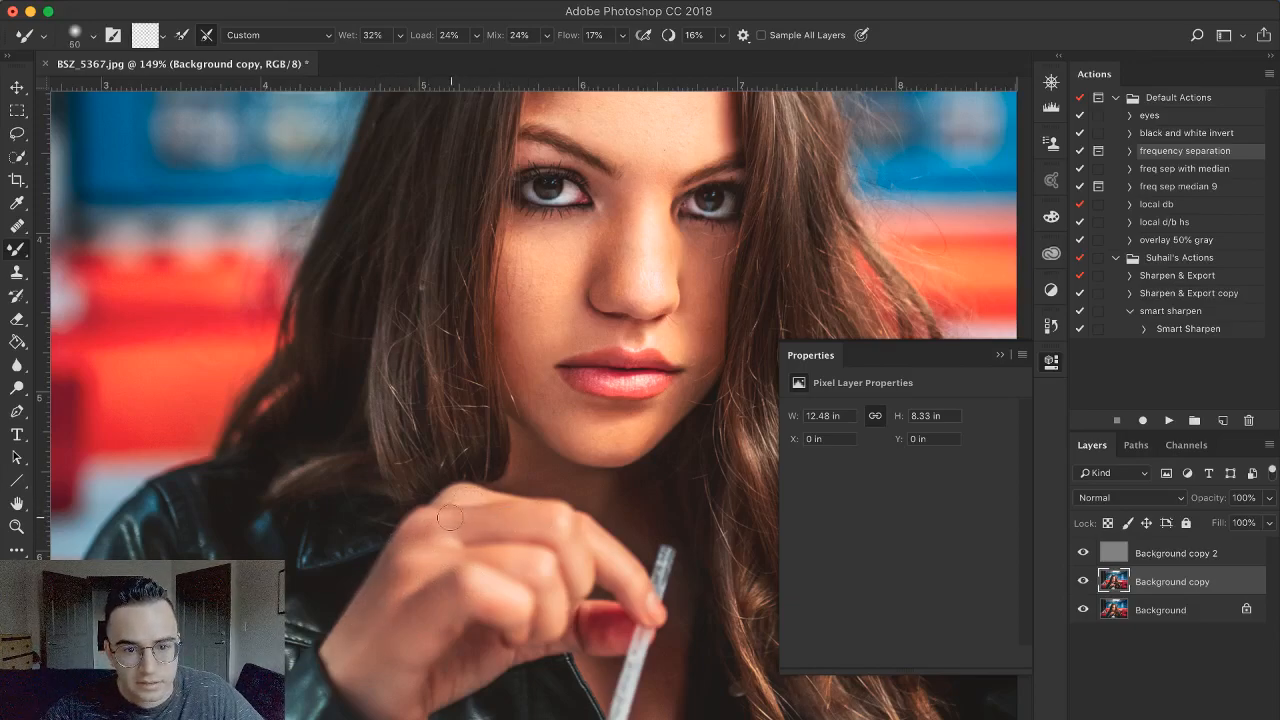
{"action": "key", "text": "bracketright"}
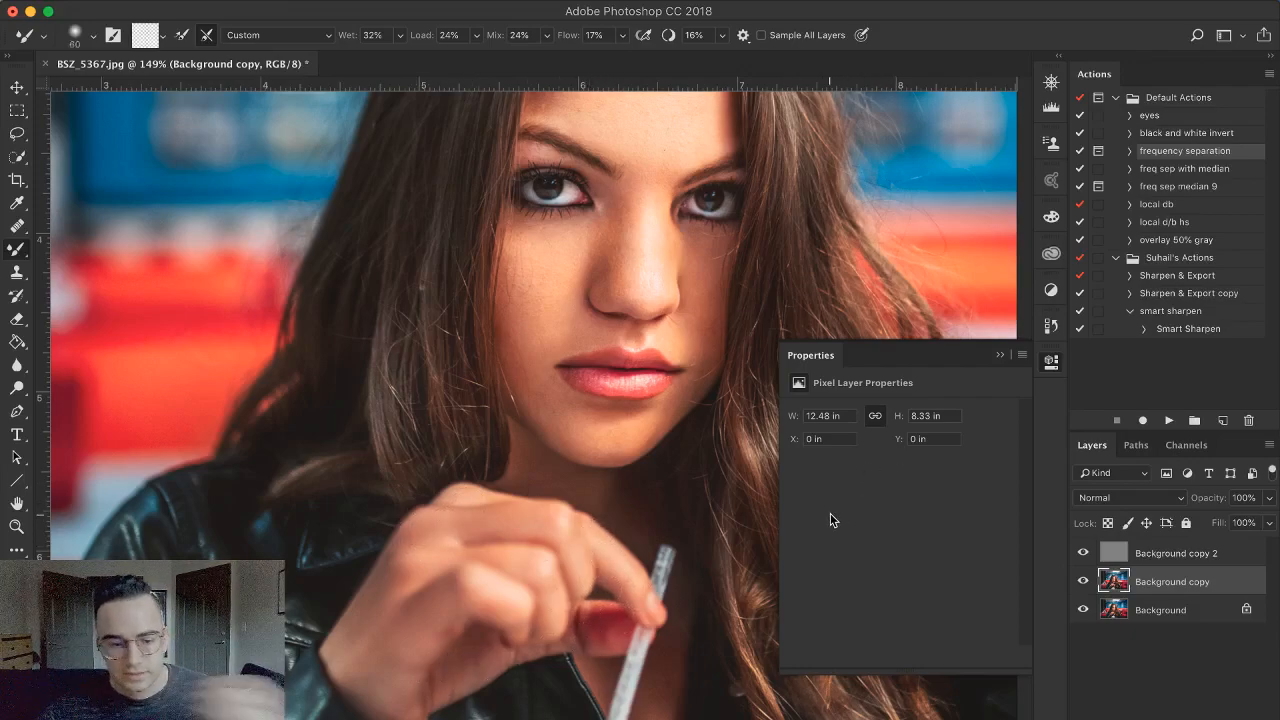
{"action": "key", "text": "super+shift+e"}
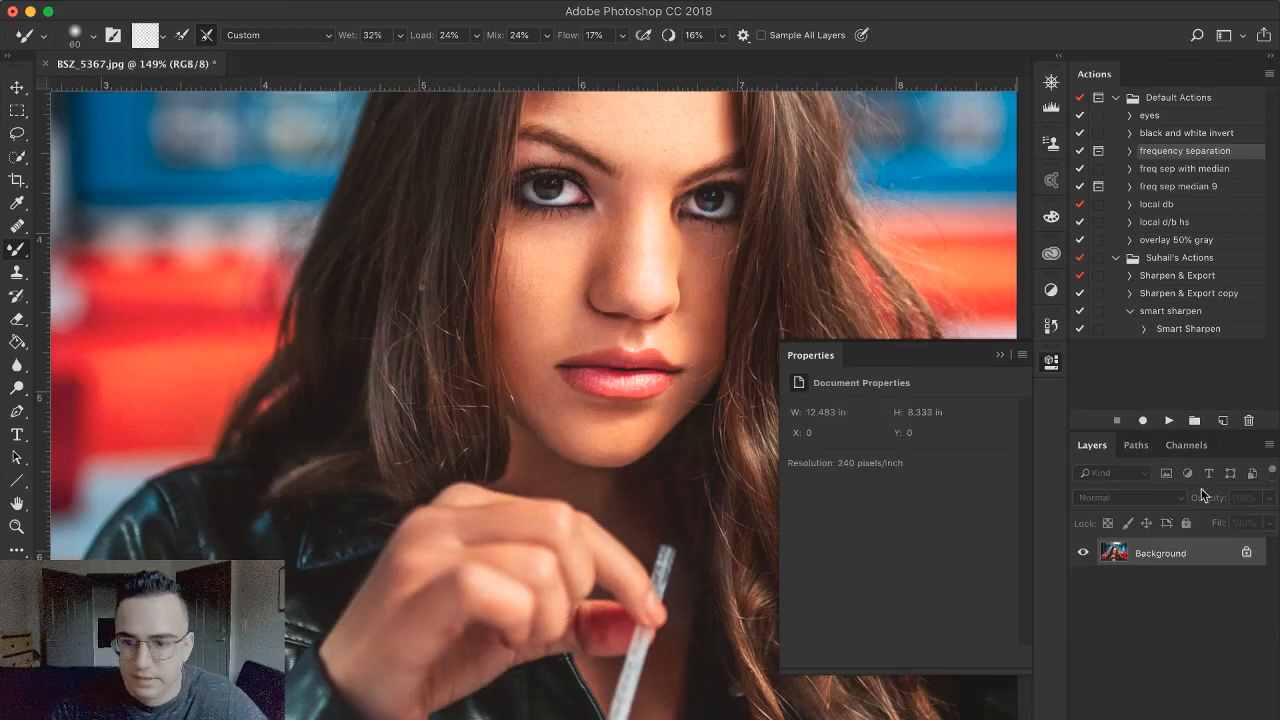
Add a Gradient Map adjustment layer above the Background and apply the last brown-to-peach skin-tone preset
{"action": "left_click", "coordinate": [1180, 719]}
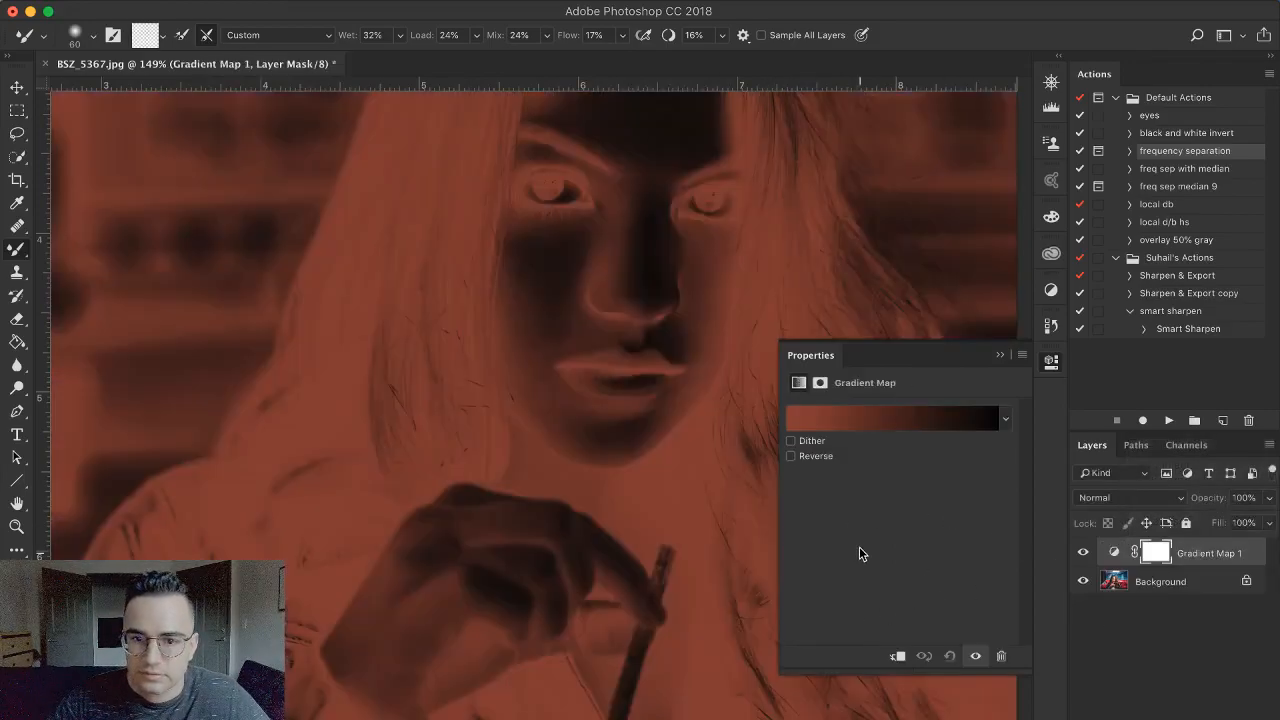
{"action": "left_click", "coordinate": [1005, 419]}
{"action": "left_click", "coordinate": [838, 545]}
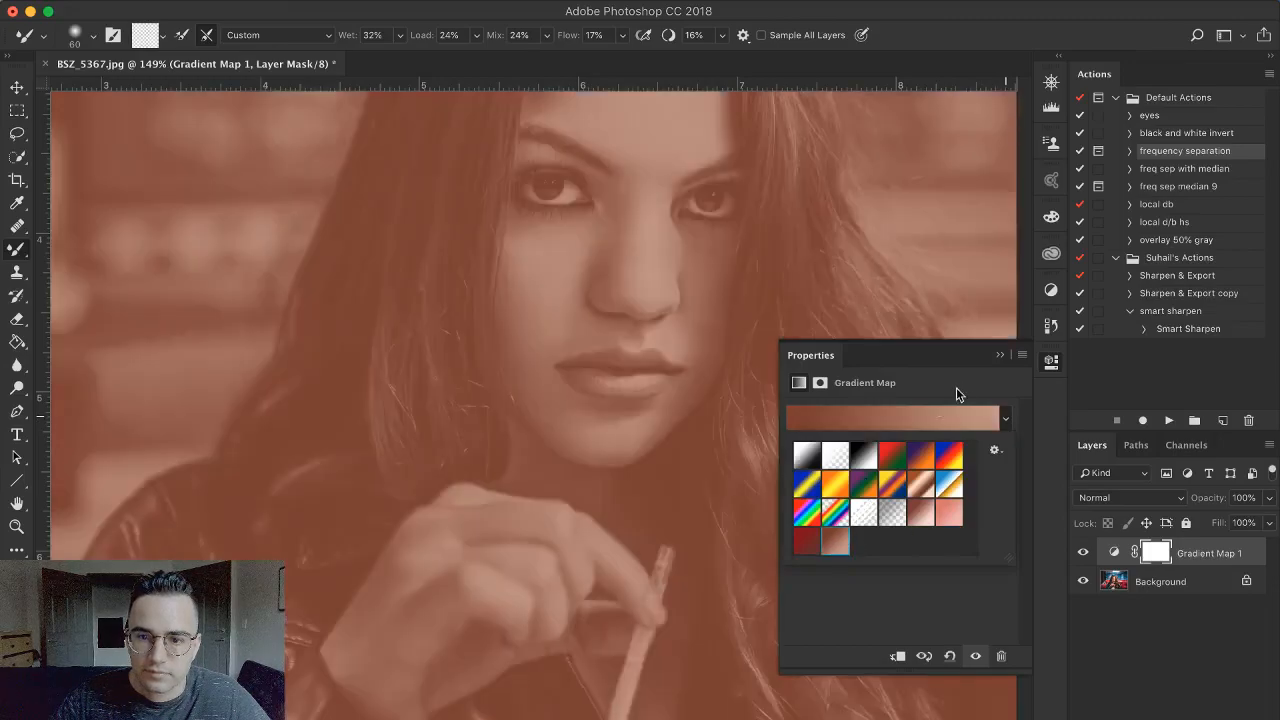
{"action": "left_click", "coordinate": [1001, 357]}
Set the Gradient Map layer's blend mode to Color and opacity to 74%, and invert its mask to black
{"action": "left_click", "coordinate": [1125, 497]}
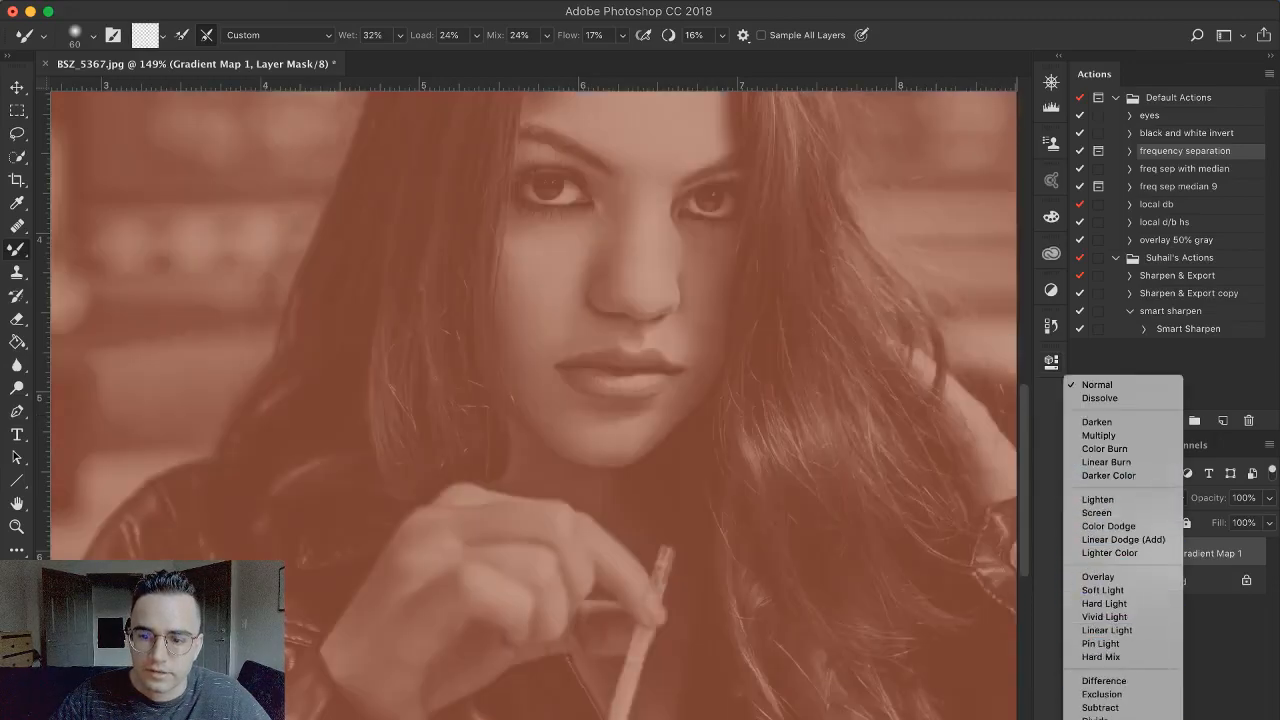
{"action": "left_click", "coordinate": [1098, 719]}
{"action": "mouse_move", "coordinate": [1215, 497]}
{"action": "left_mouse_down"}
{"action": "mouse_move", "coordinate": [1166, 496]}
{"action": "mouse_move", "coordinate": [1223, 499]}
{"action": "left_mouse_up"}
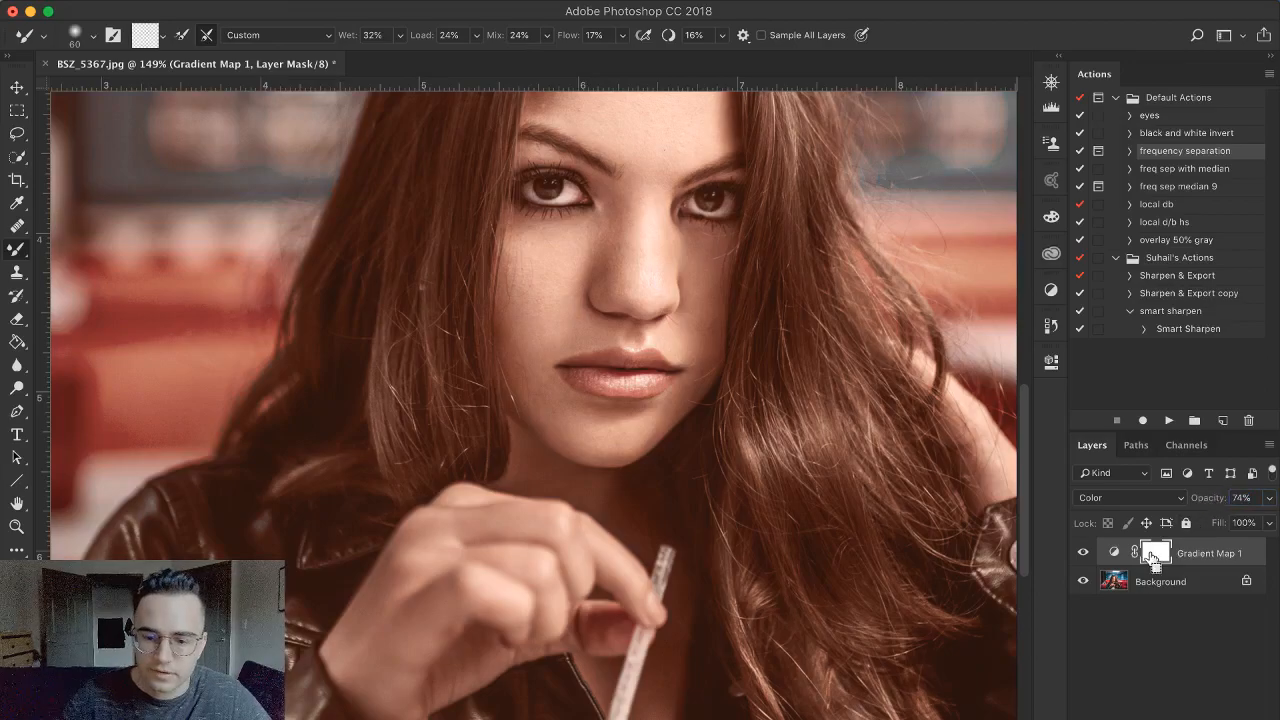
{"action": "key", "text": "super+i"}
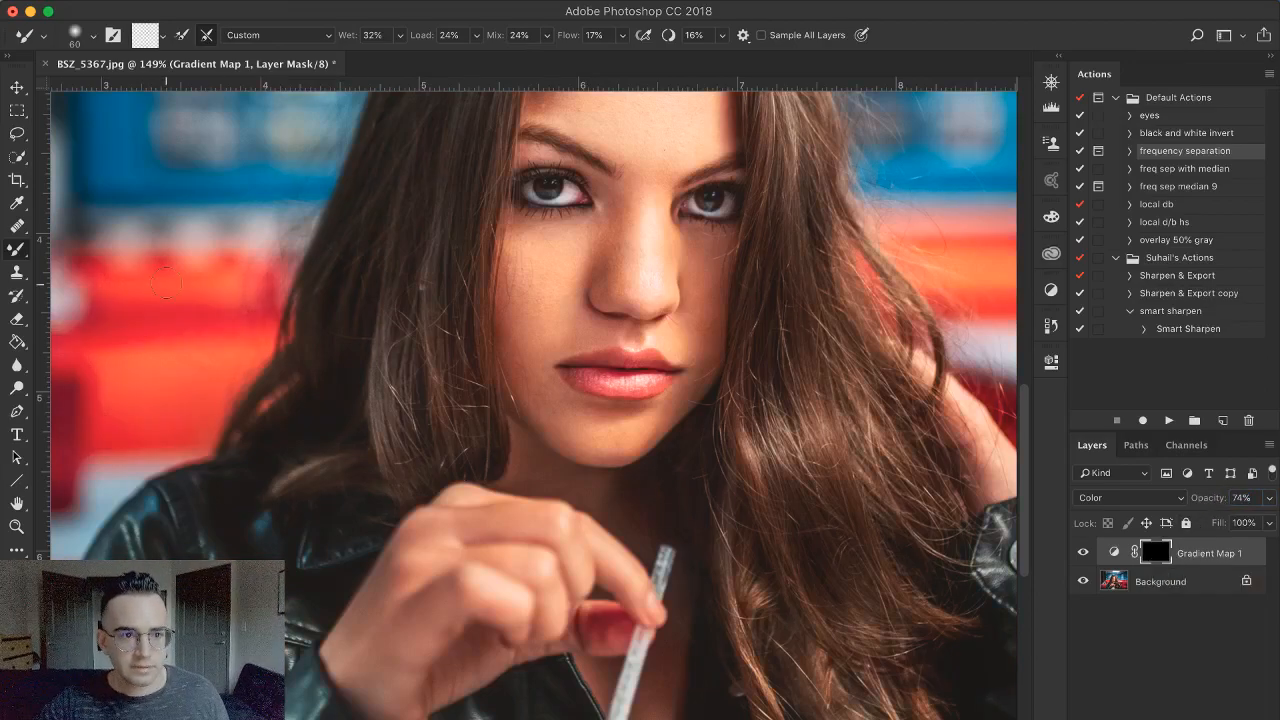
Paint the skin tone over the reddish fingers with the Brush at 12% flow, enlarging it from size 50 to 70
{"action": "left_click_drag", "start_coordinate": [17, 249], "coordinate": [80, 246]}
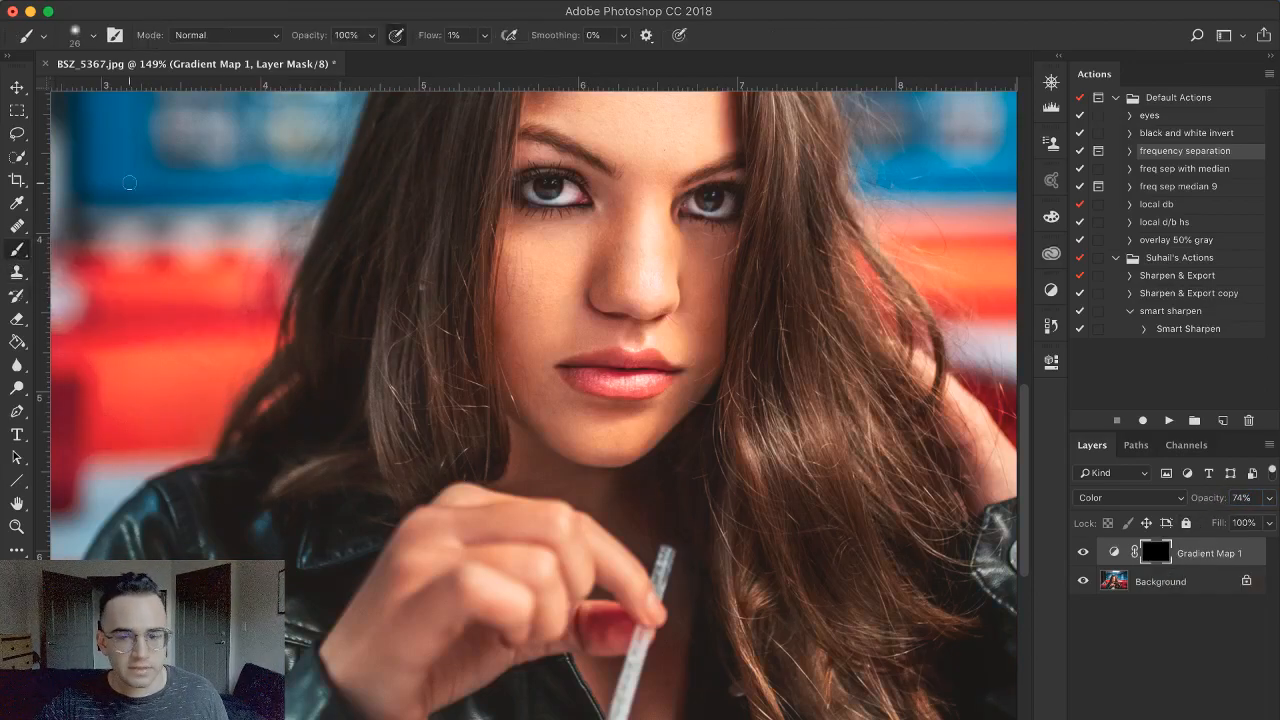
{"action": "key", "text": "bracketright"}
{"action": "key", "text": "bracketright"}
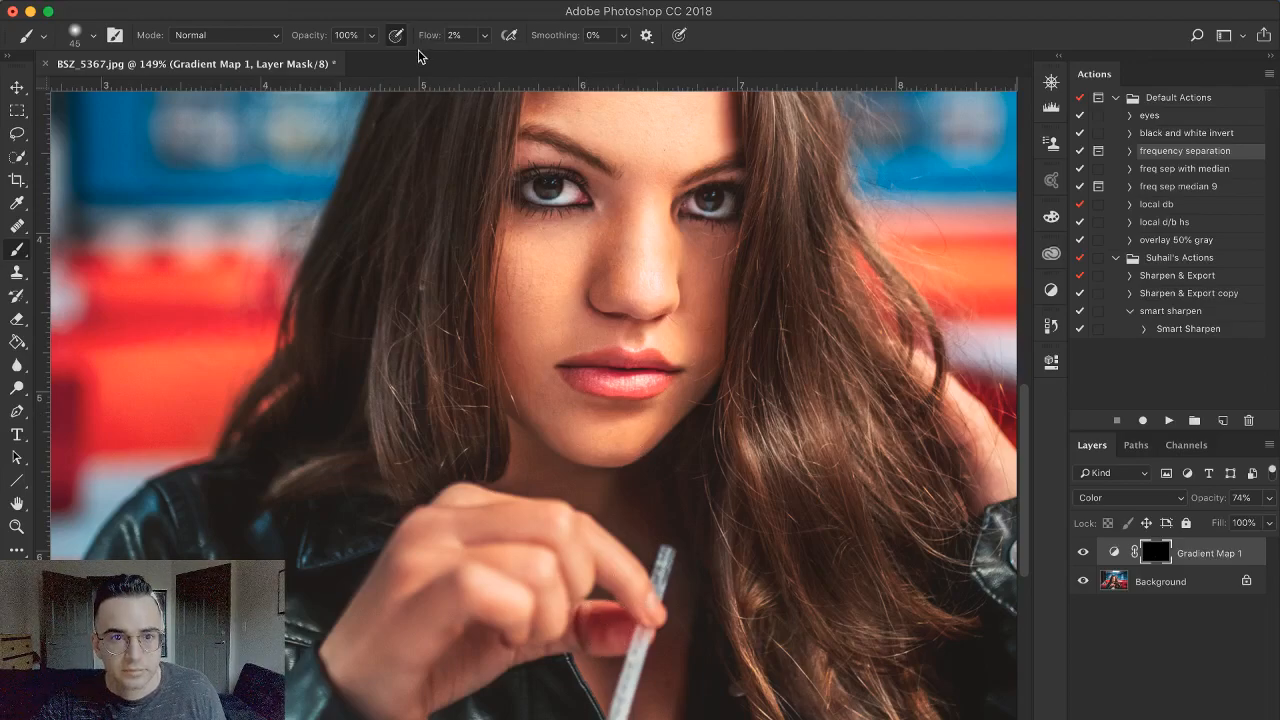
{"action": "left_click_drag", "start_coordinate": [432, 46], "coordinate": [447, 107]}
{"action": "key", "text": "]"}
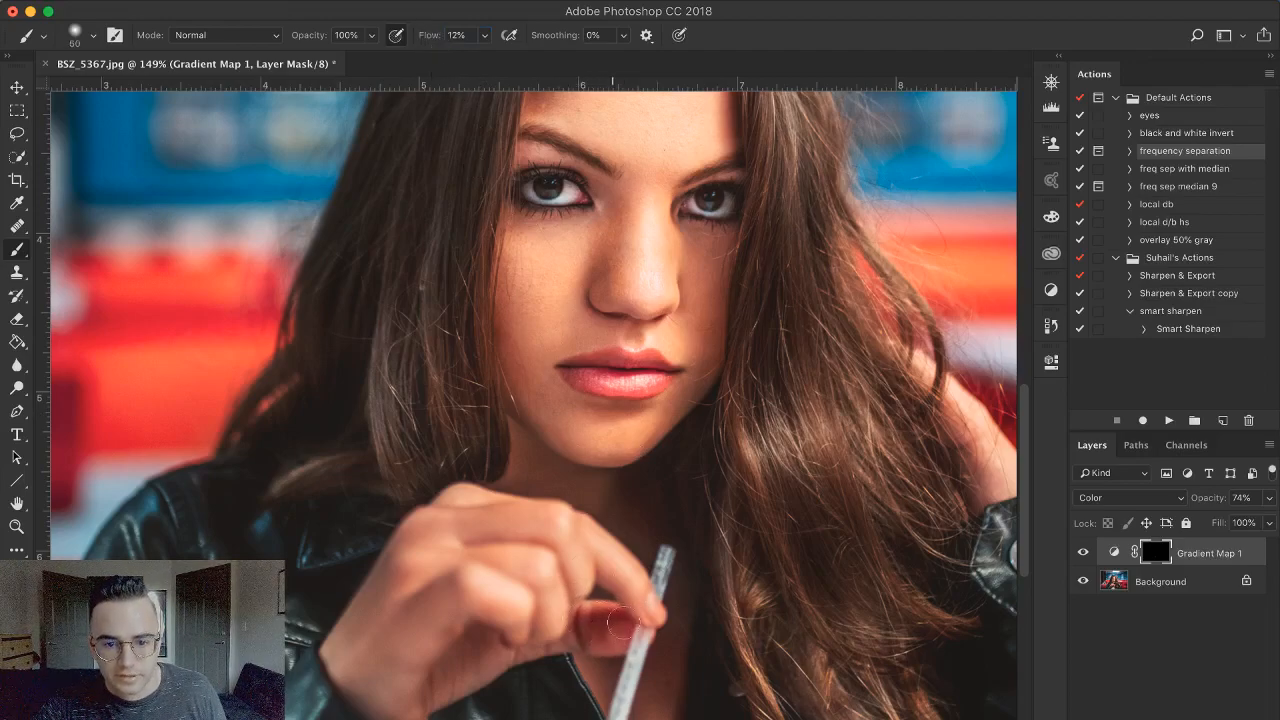
{"action": "mouse_move", "coordinate": [587, 616]}
{"action": "left_mouse_down"}
{"action": "mouse_move", "coordinate": [640, 614]}
{"action": "mouse_move", "coordinate": [583, 633]}
{"action": "mouse_move", "coordinate": [659, 610]}
{"action": "mouse_move", "coordinate": [582, 625]}
{"action": "mouse_move", "coordinate": [607, 610]}
{"action": "mouse_move", "coordinate": [617, 619]}
{"action": "mouse_move", "coordinate": [575, 640]}
{"action": "mouse_move", "coordinate": [607, 628]}
{"action": "left_mouse_up"}
{"action": "key", "text": "]"}
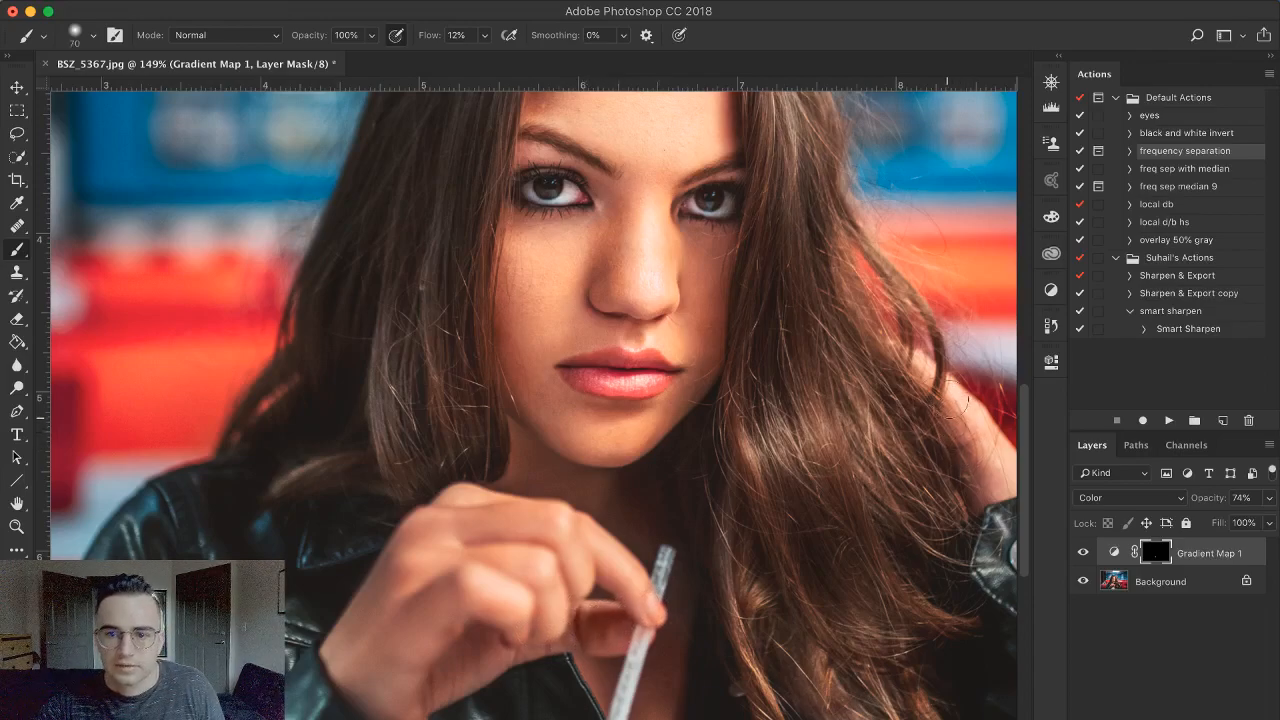
{"action": "scroll", "coordinate": [943, 491], "scroll_direction": "down", "scroll_amount": 5}
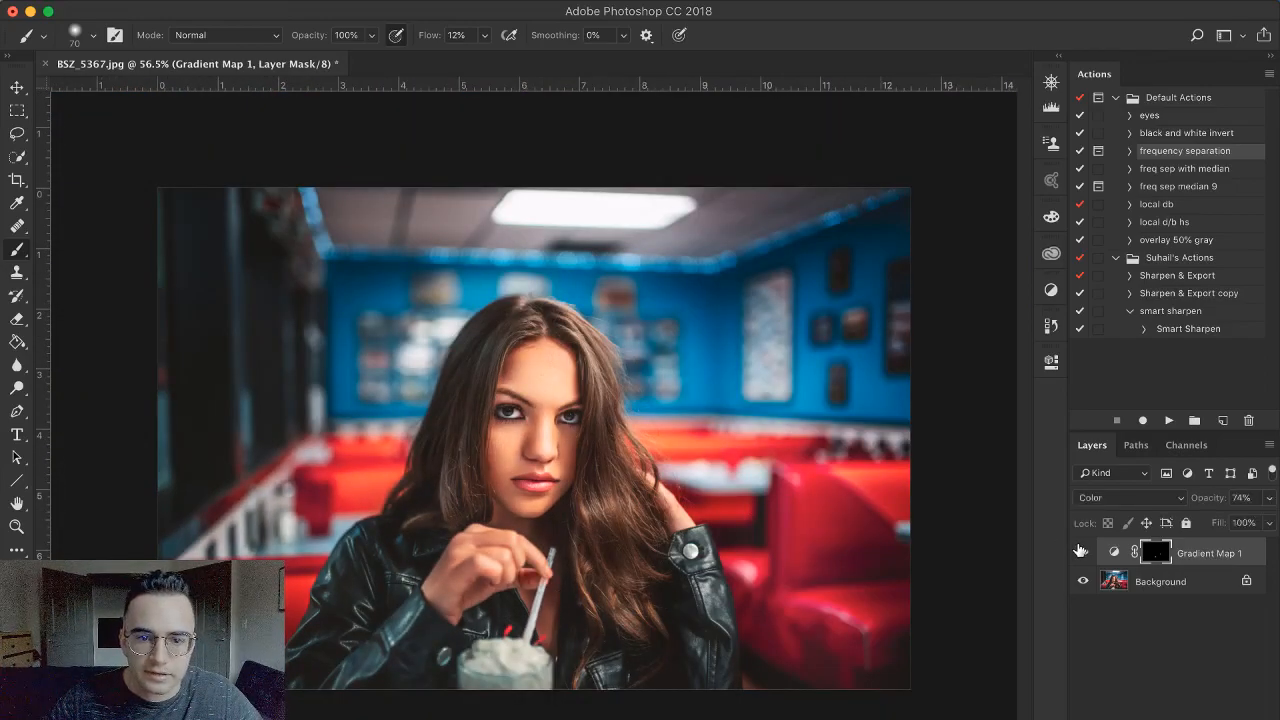
{"action": "scroll", "coordinate": [535, 441], "scroll_direction": "down", "scroll_amount": 2}
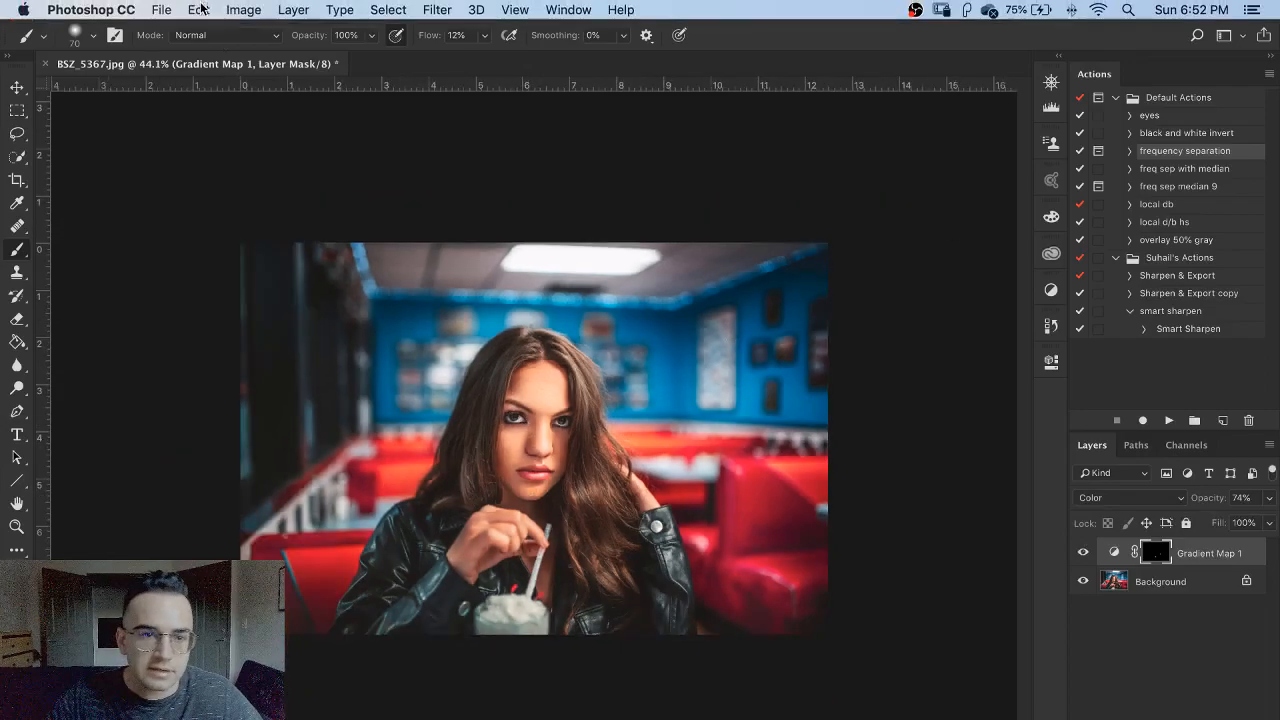
Switch to OBS and move its window further onto the screen
{"action": "left_click", "coordinate": [161, 9]}
{"action": "mouse_move", "coordinate": [3, 400]}
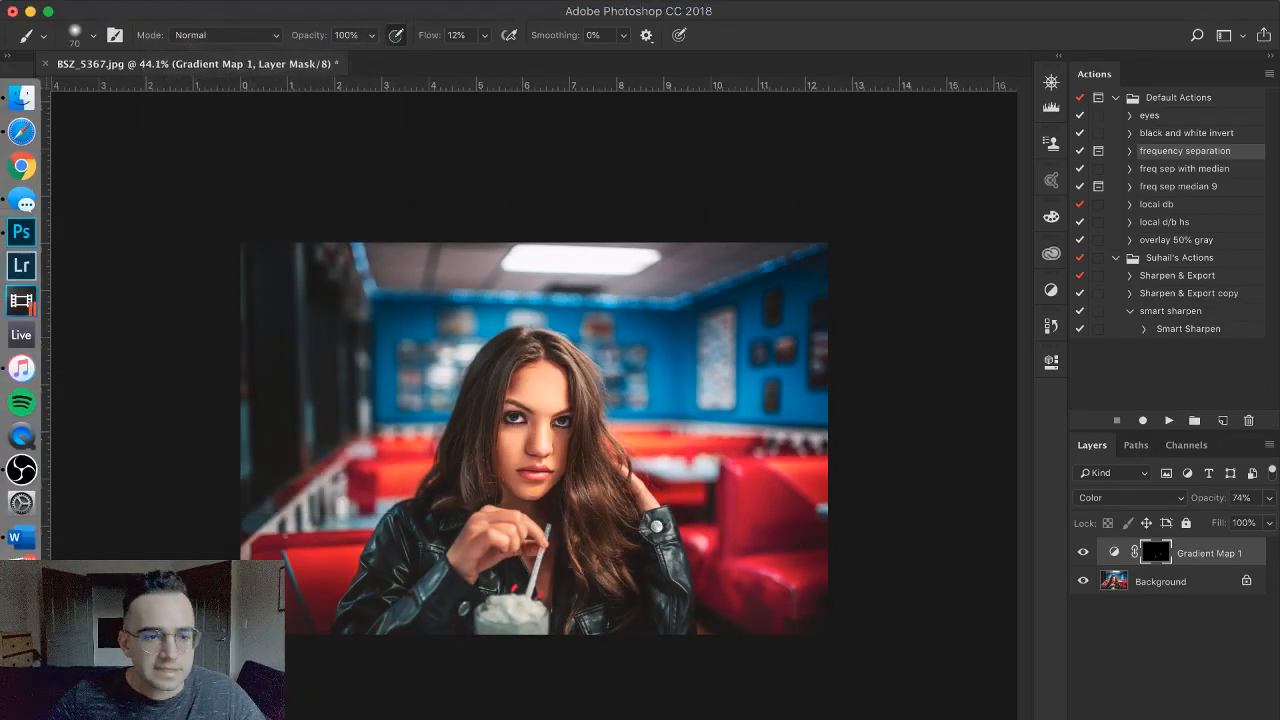
{"action": "left_click", "coordinate": [22, 470]}
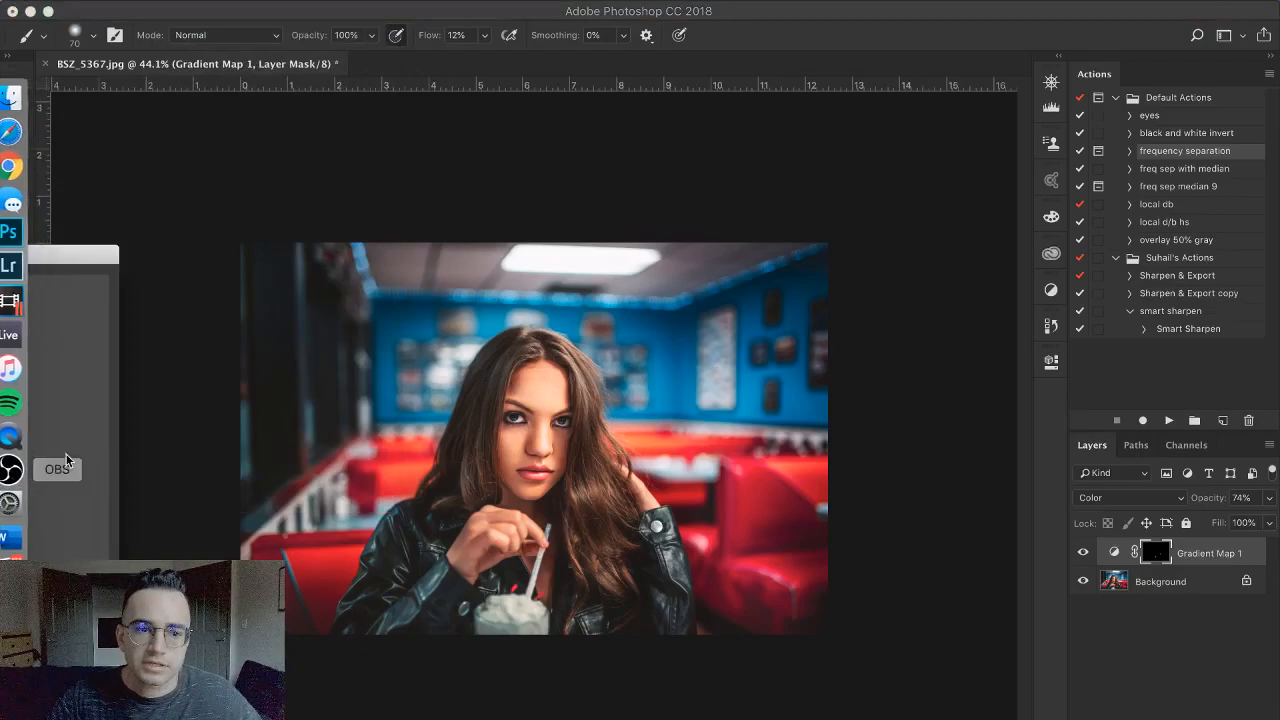
{"action": "left_click_drag", "start_coordinate": [51, 252], "coordinate": [886, 186]}
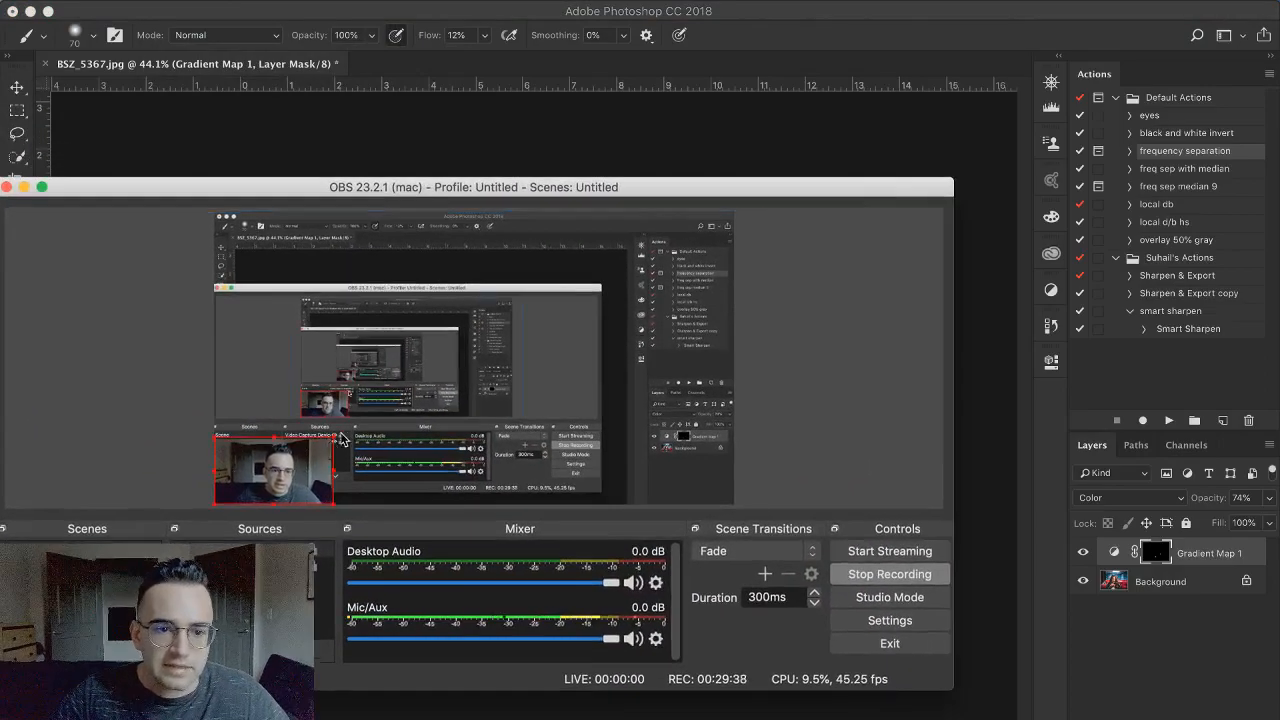